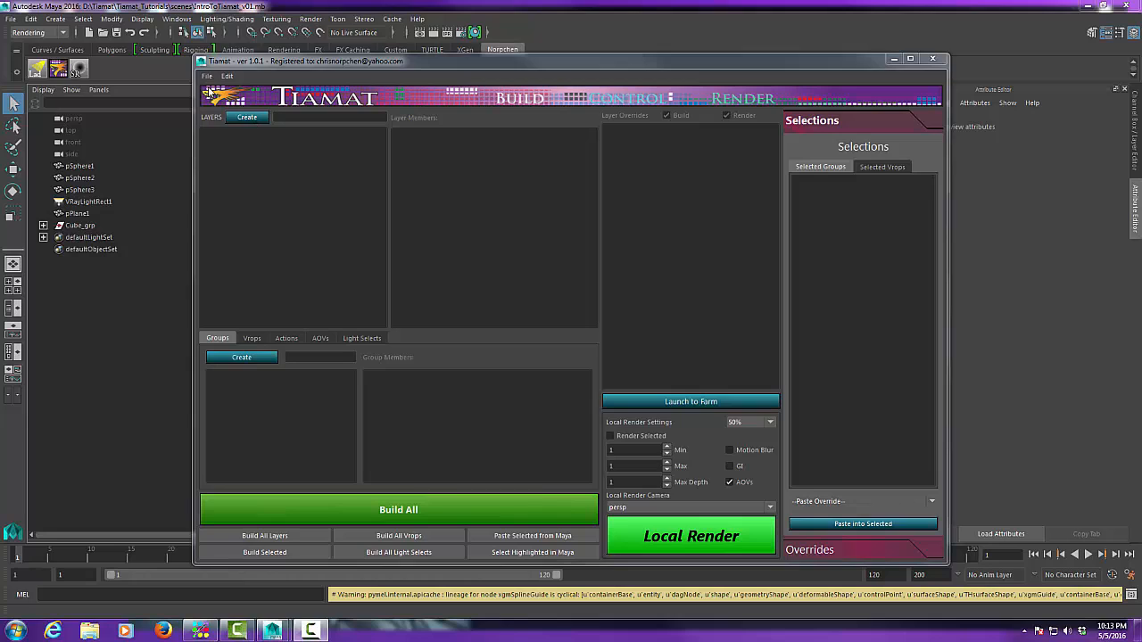
click(207, 77)
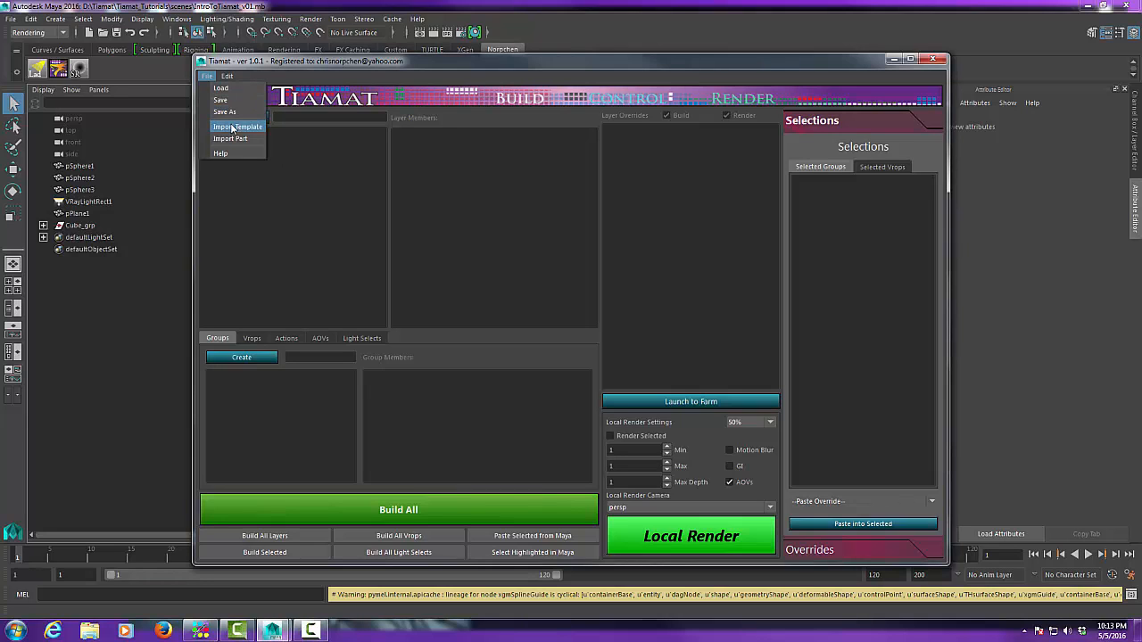
click(469, 66)
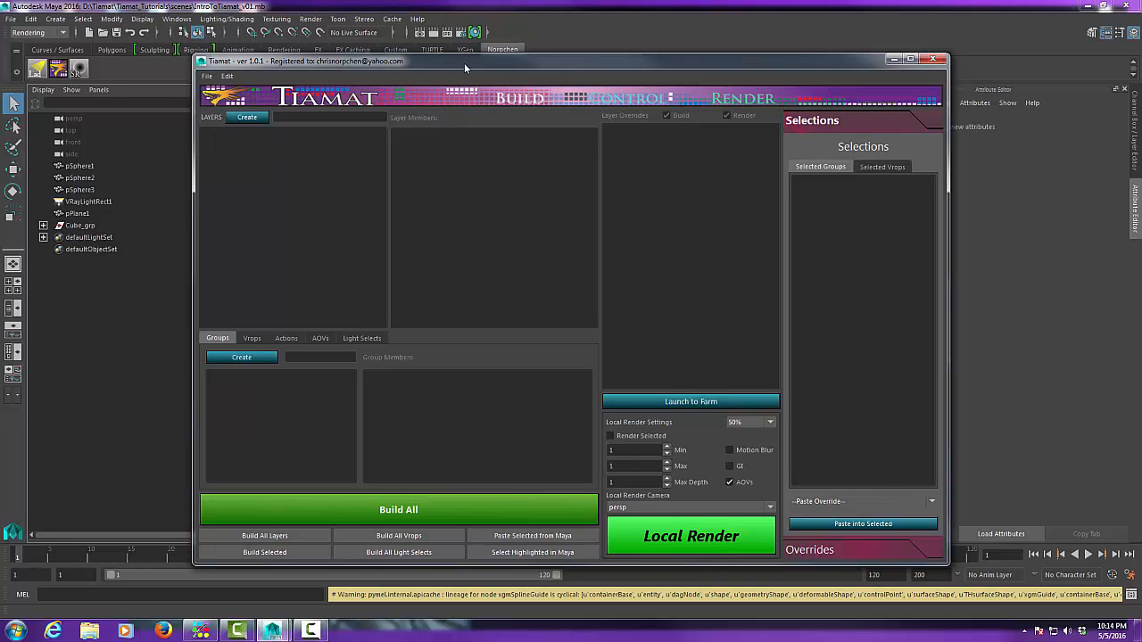
drag(468, 60, 467, 56)
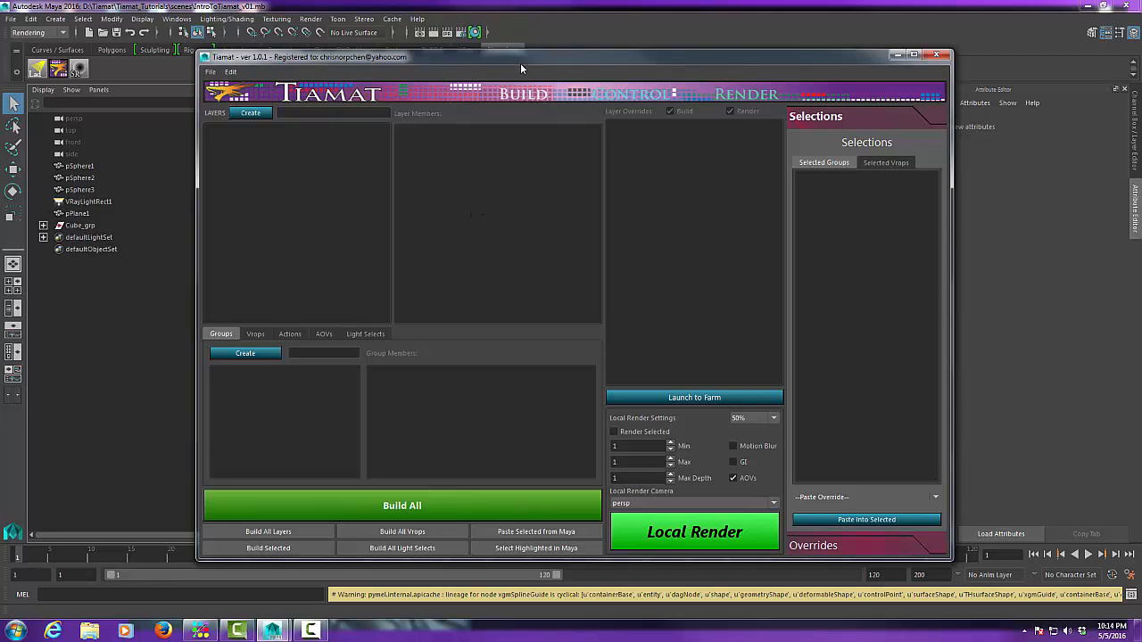
mouse_move(517, 55)
mouse_down()
mouse_move(579, 255)
mouse_move(564, 50)
mouse_move(542, 44)
mouse_move(534, 68)
mouse_up()
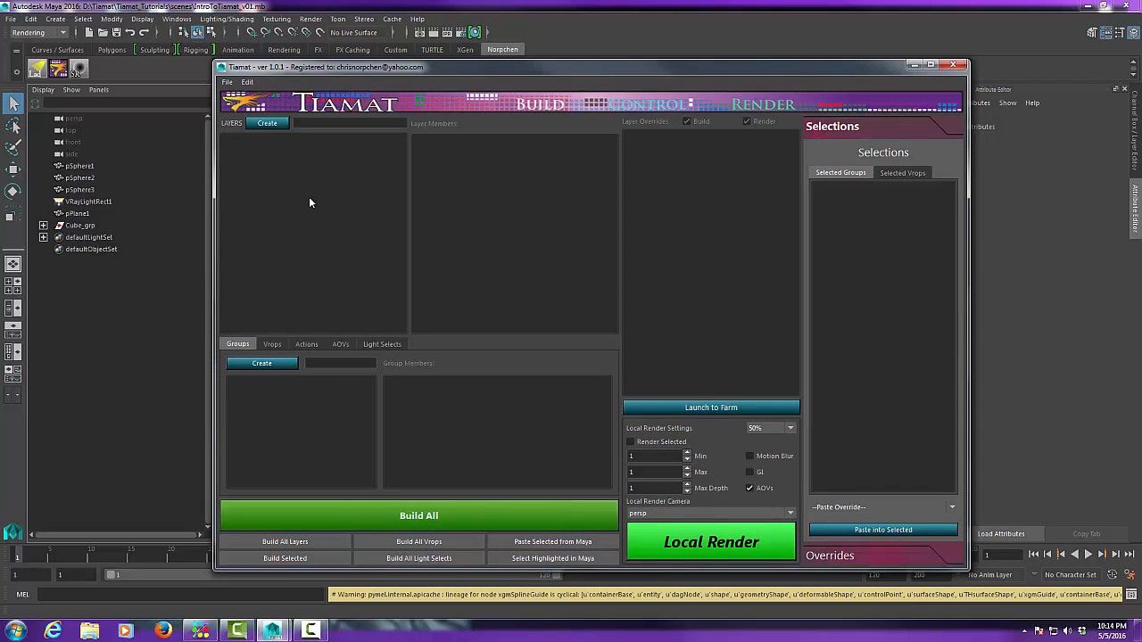
- Import the template tiamatTutorial_v01.yml from the project's renderData/tiamat folder
click(227, 81)
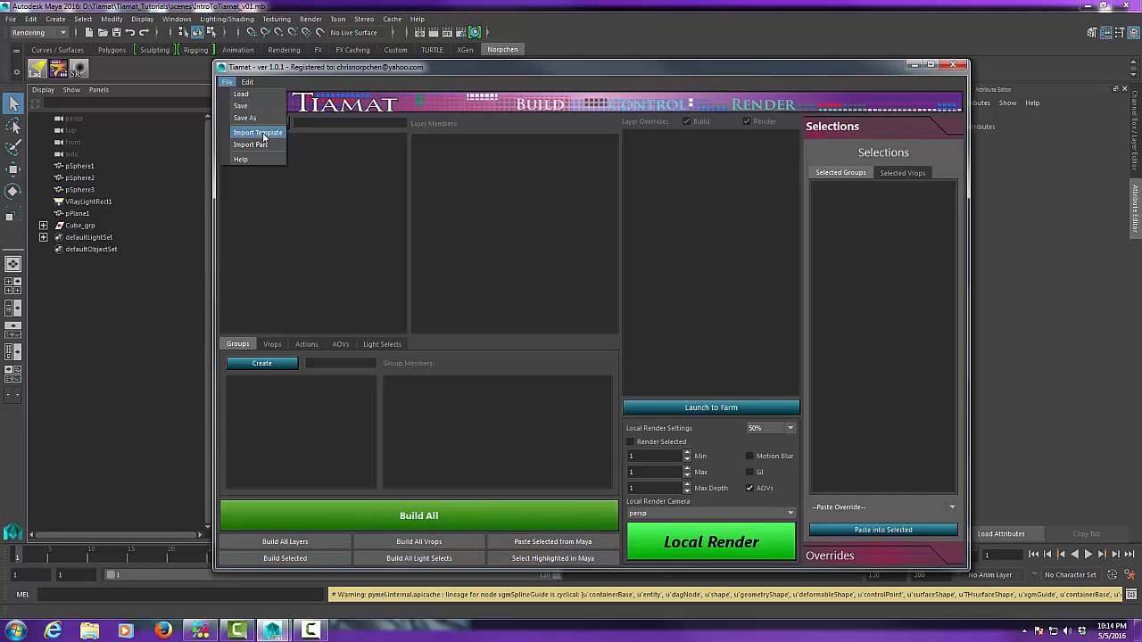
click(263, 132)
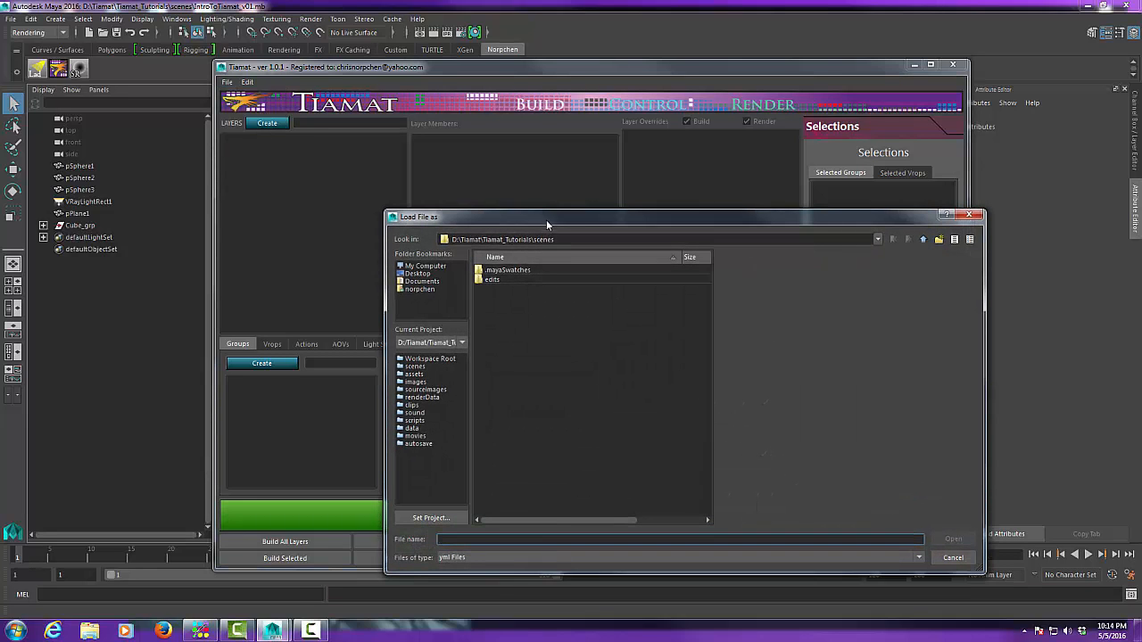
drag(546, 219, 551, 188)
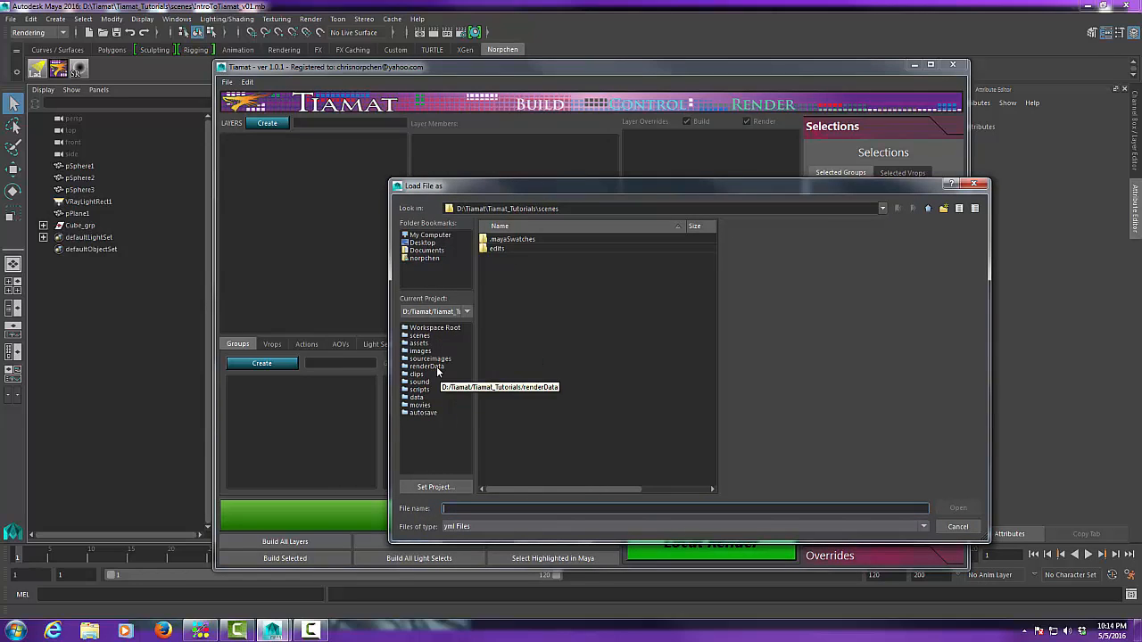
click(445, 368)
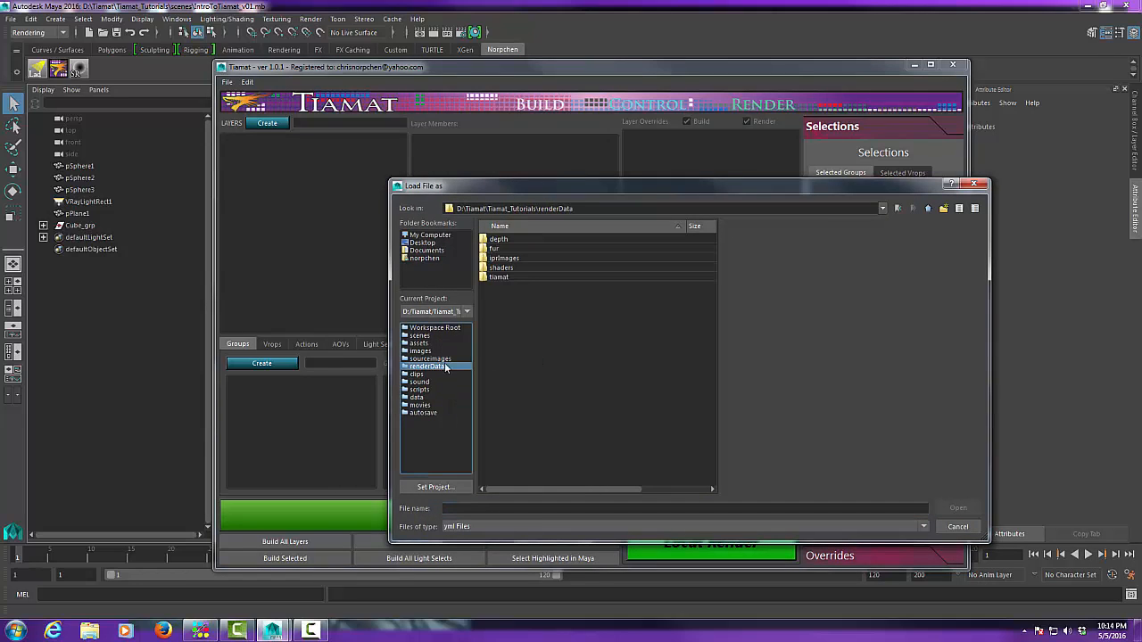
double_click(496, 278)
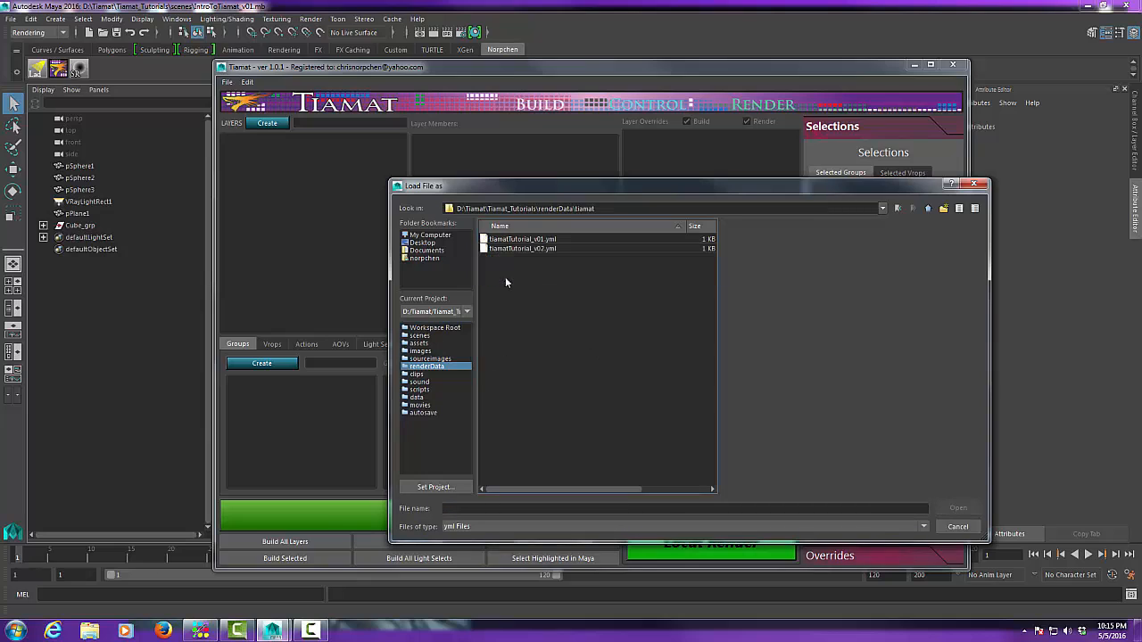
click(537, 241)
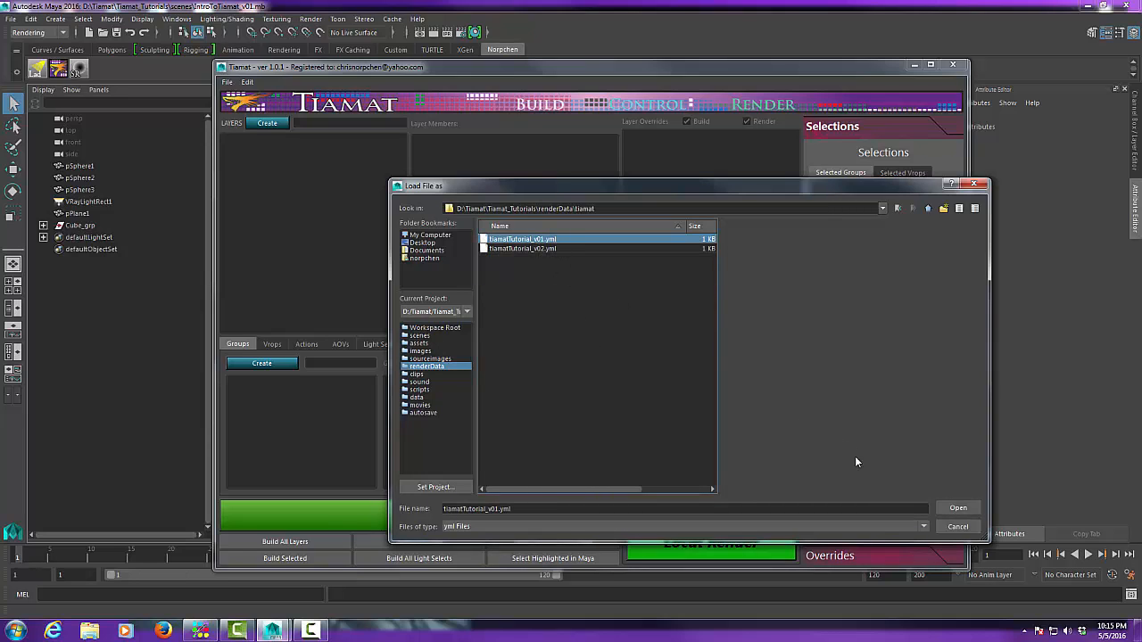
click(958, 508)
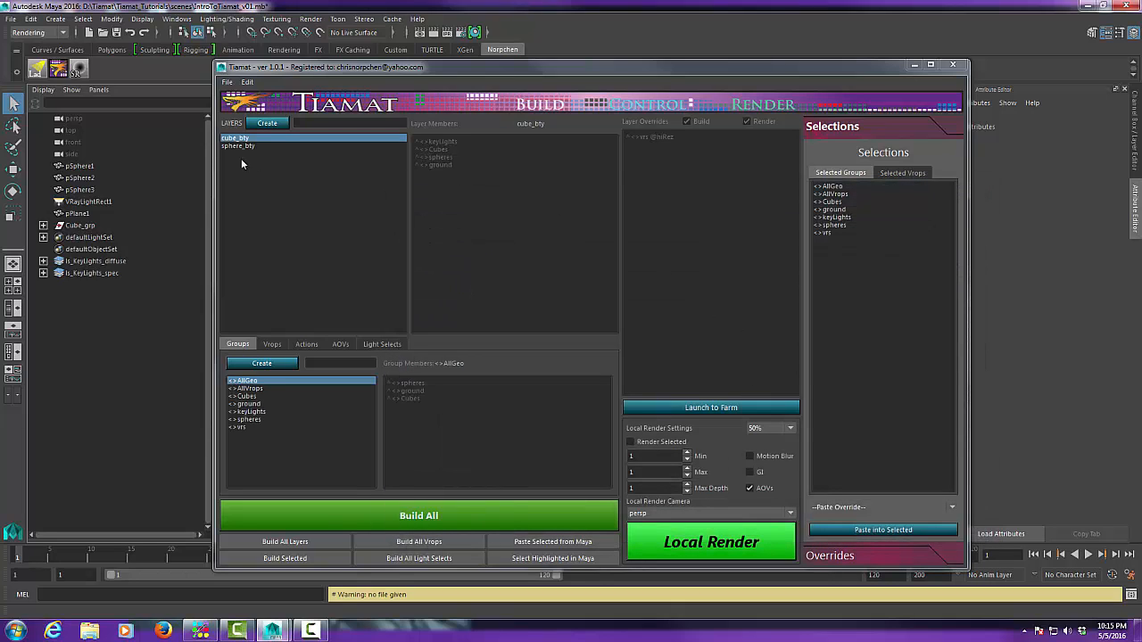
- Review the imported groups and the members of vrop_cubes and vrop_ground, along with the cube_bty layer overrides
click(264, 382)
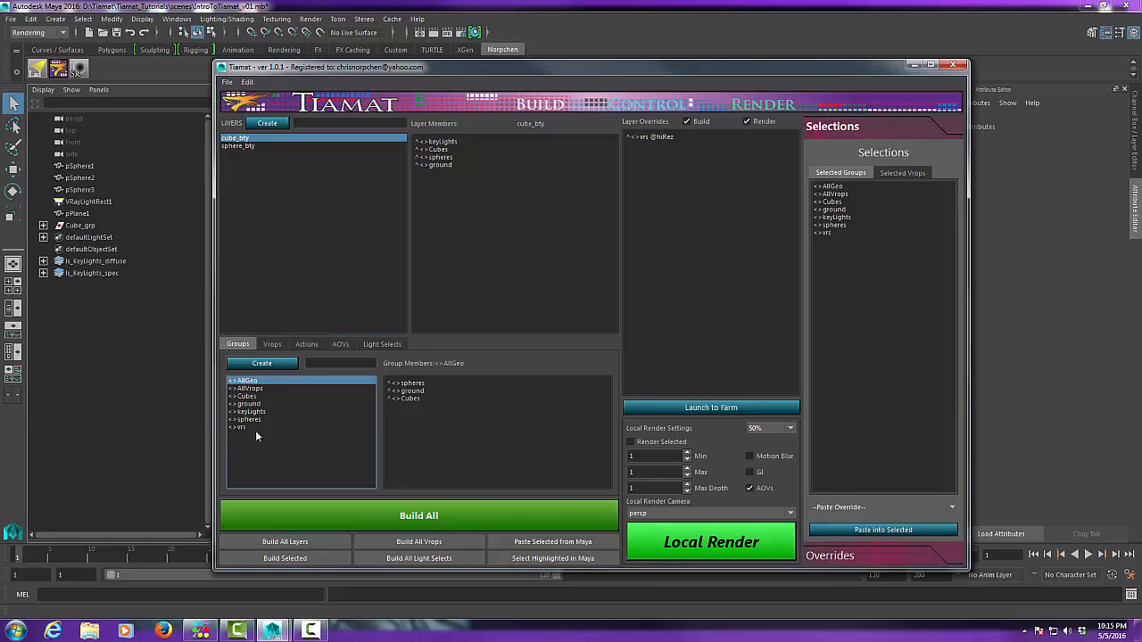
click(276, 345)
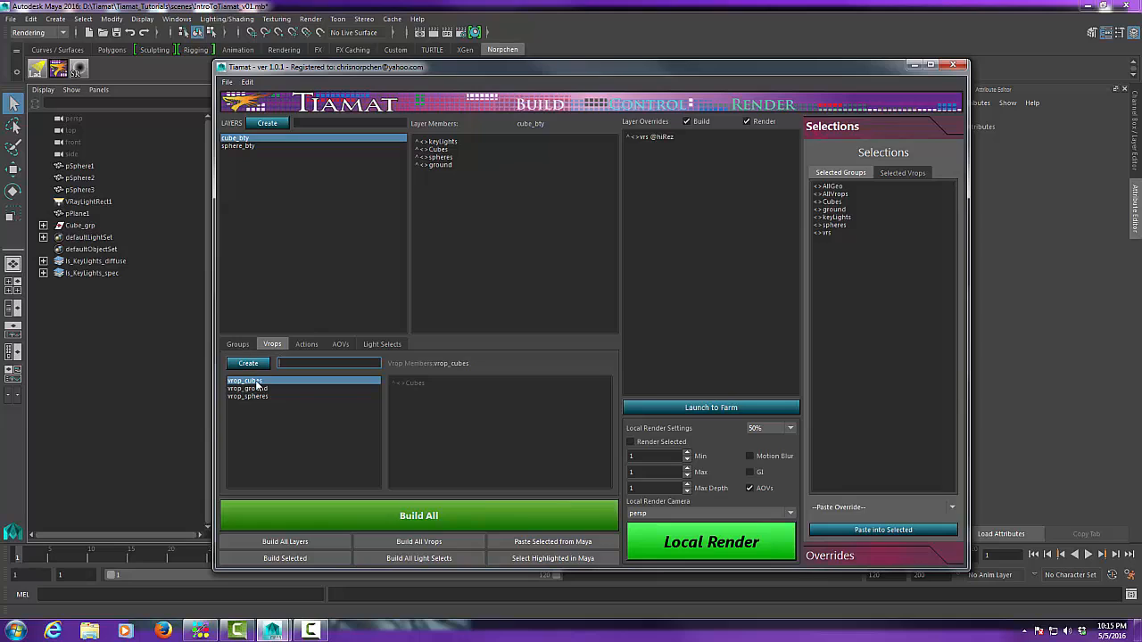
click(262, 383)
click(394, 382)
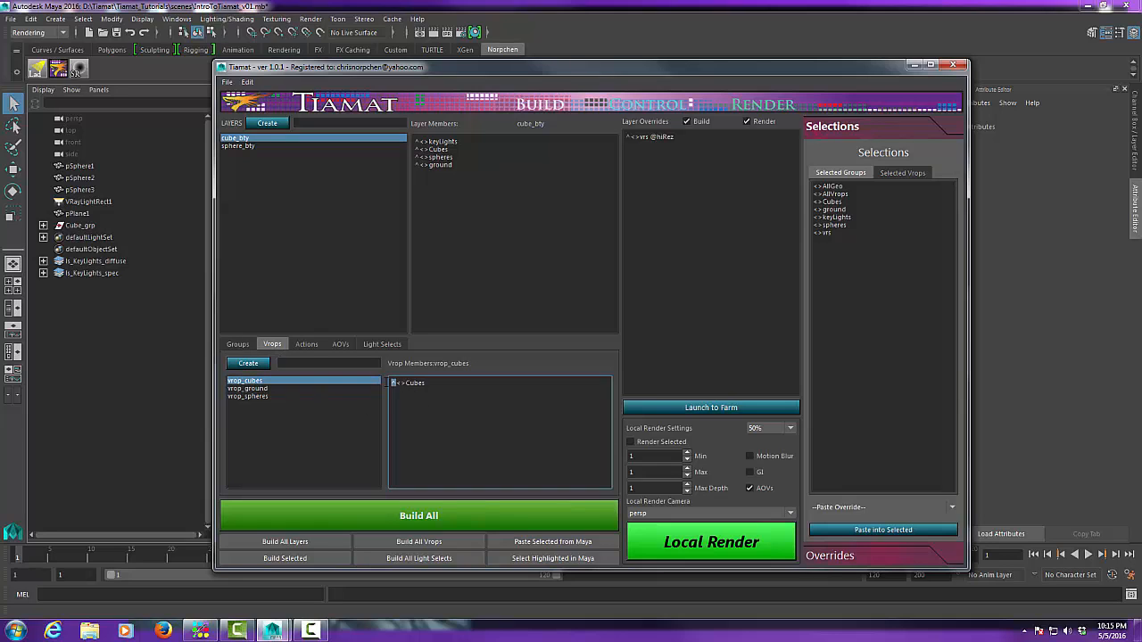
click(262, 389)
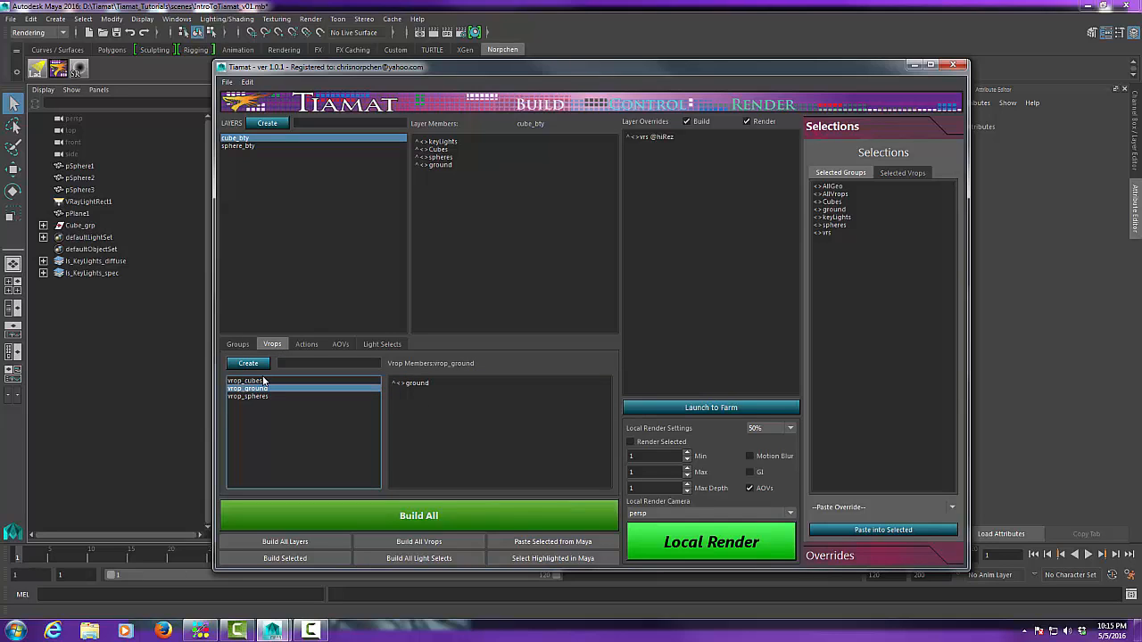
click(263, 381)
click(240, 345)
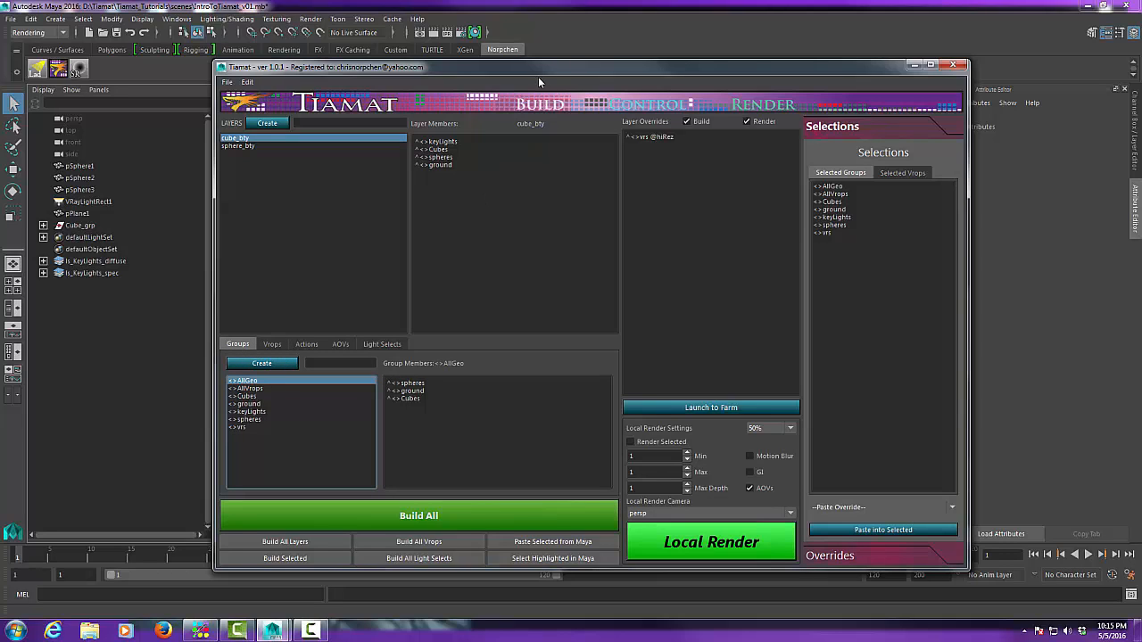
mouse_move(538, 77)
mouse_down()
mouse_move(547, 69)
mouse_move(535, 55)
mouse_up()
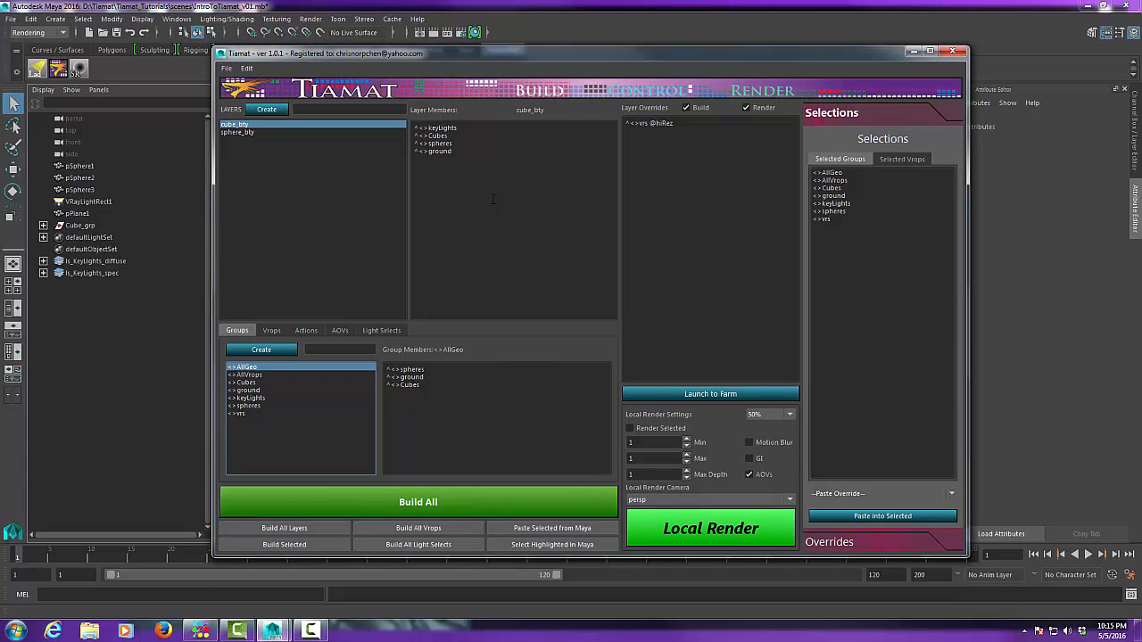
drag(636, 56, 619, 63)
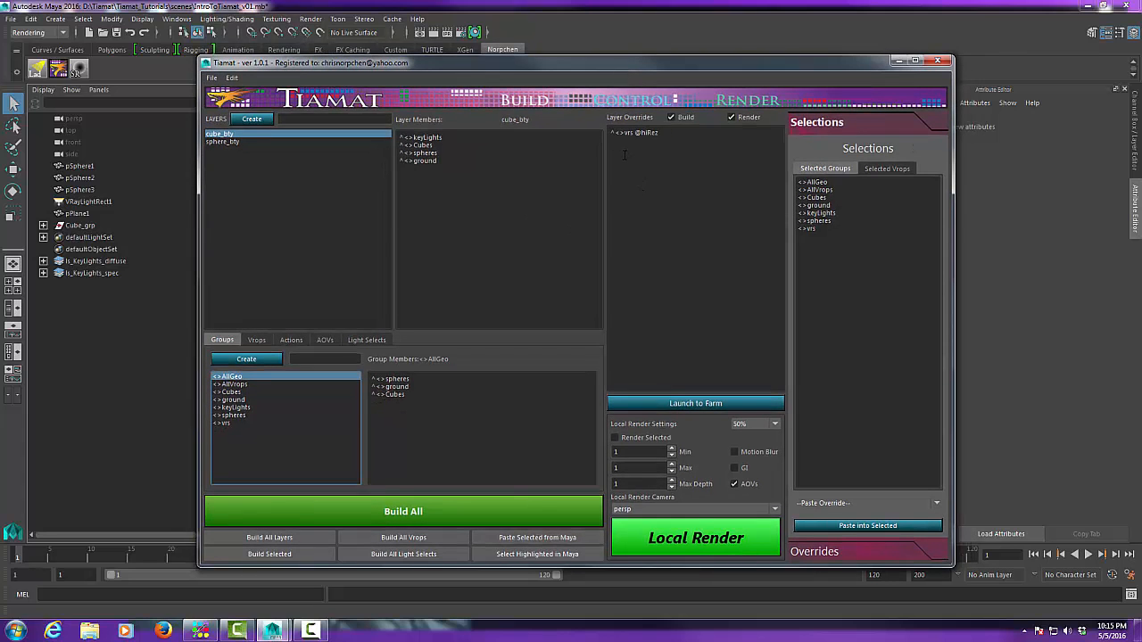
click(663, 151)
- Lower the intensity multiplier of the light VRayLightRect1 and set it back to 30
drag(683, 64, 600, 339)
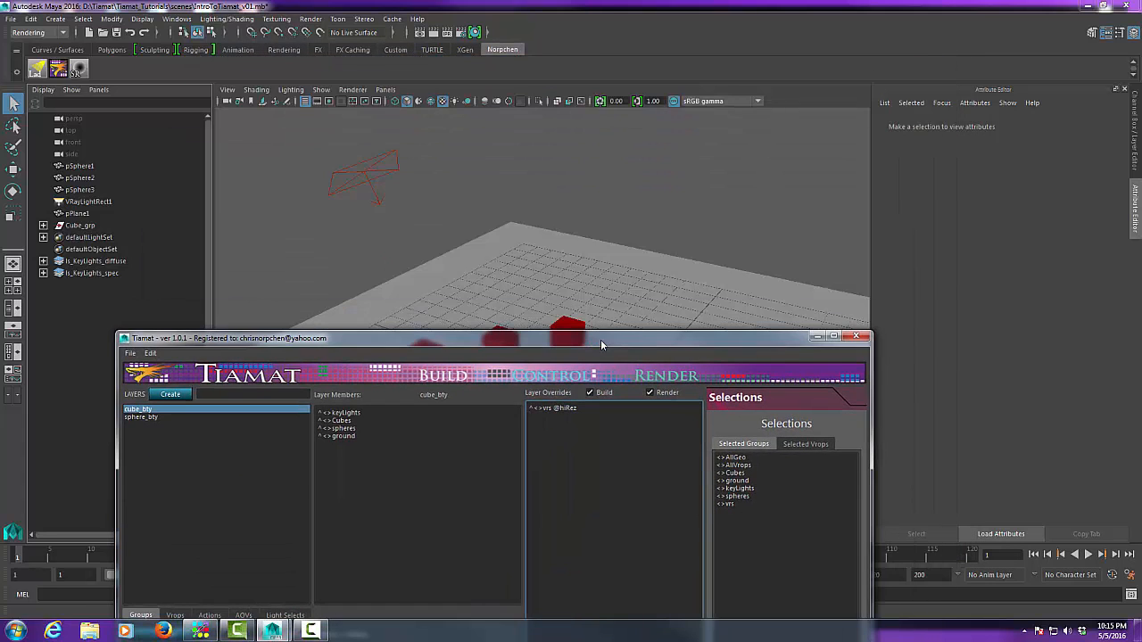
click(386, 190)
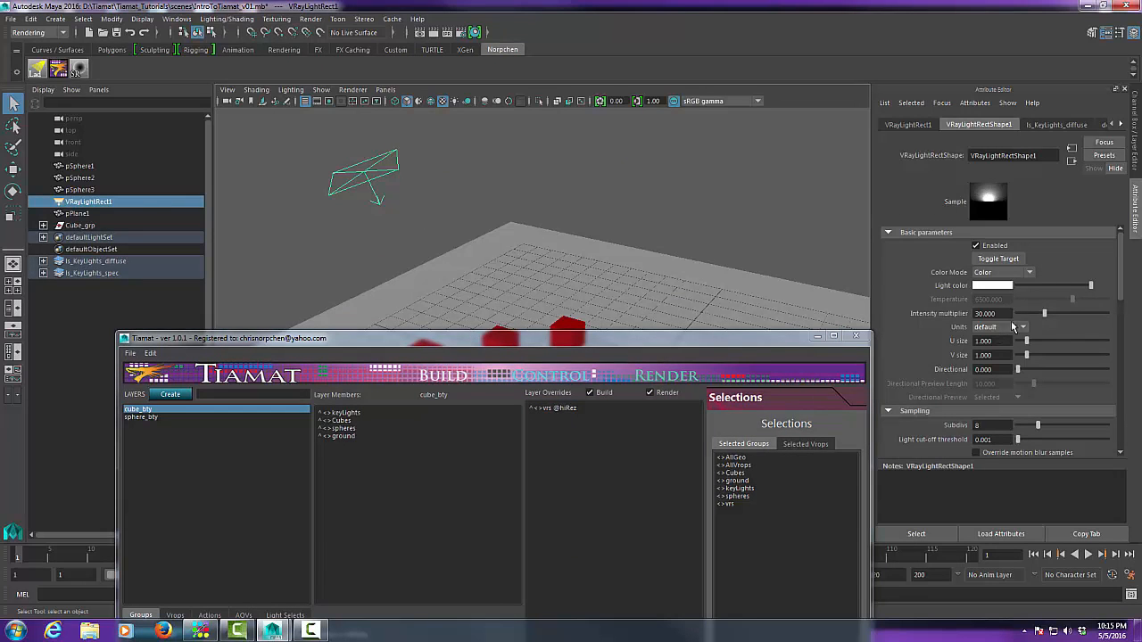
drag(1007, 313, 942, 315)
drag(1036, 319, 1026, 318)
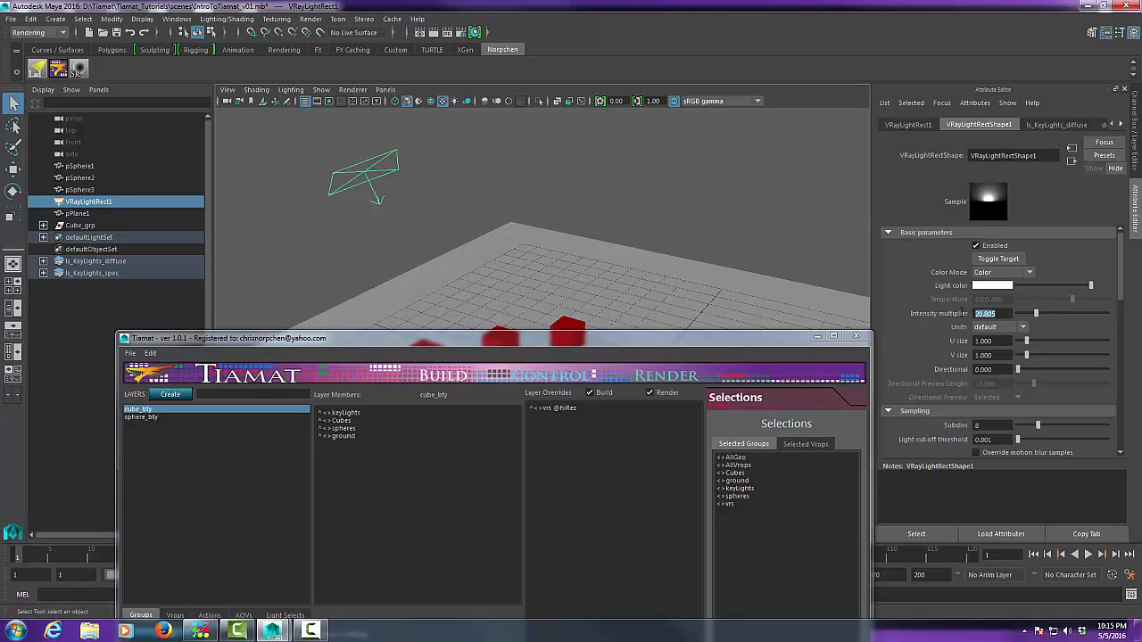
text(30)
key(Return)
- Look up the attribute name of the light's intensity multiplier in the Script Editor history
drag(769, 343, 811, 49)
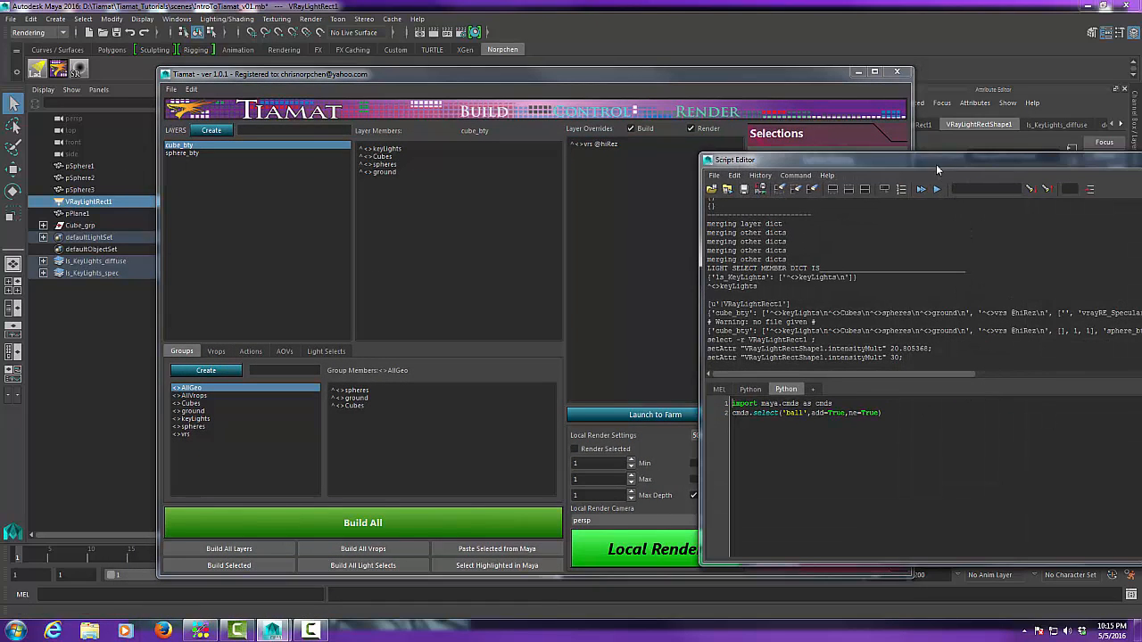
drag(938, 166, 1058, 167)
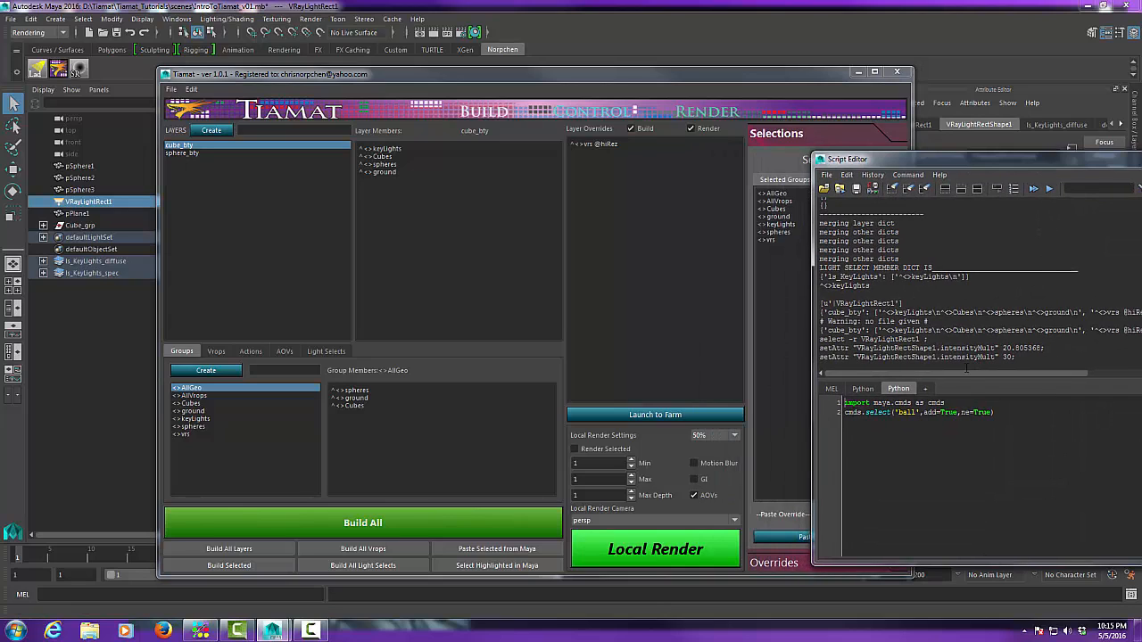
drag(941, 348, 1001, 367)
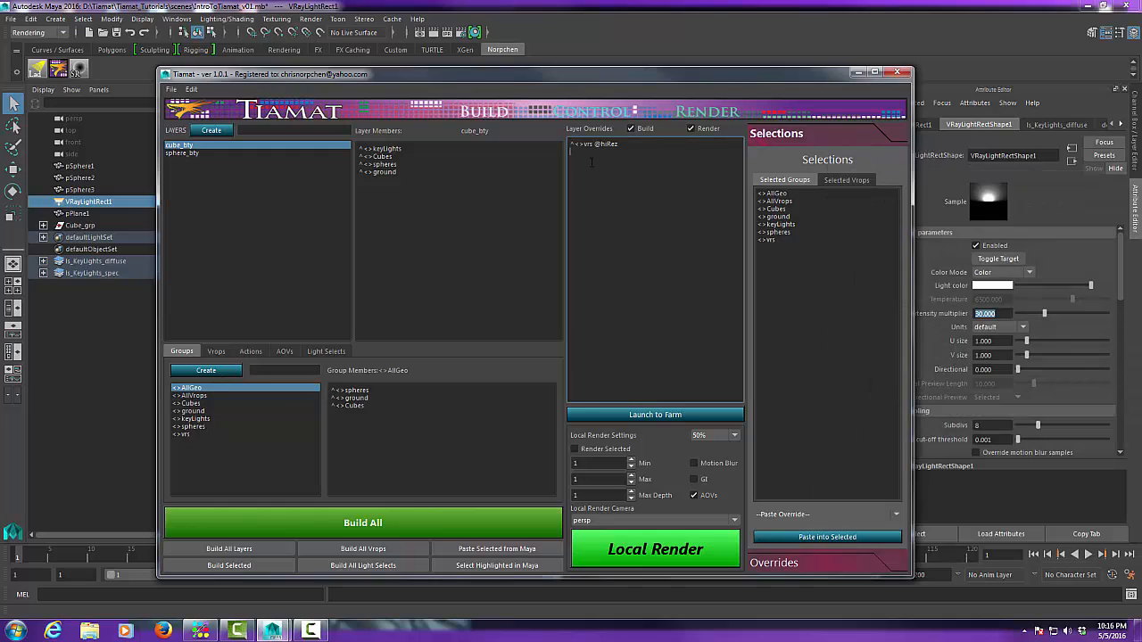
- Add a layer override to cube_bty that sets intensityMult to 40 for the keyLights group
click(781, 224)
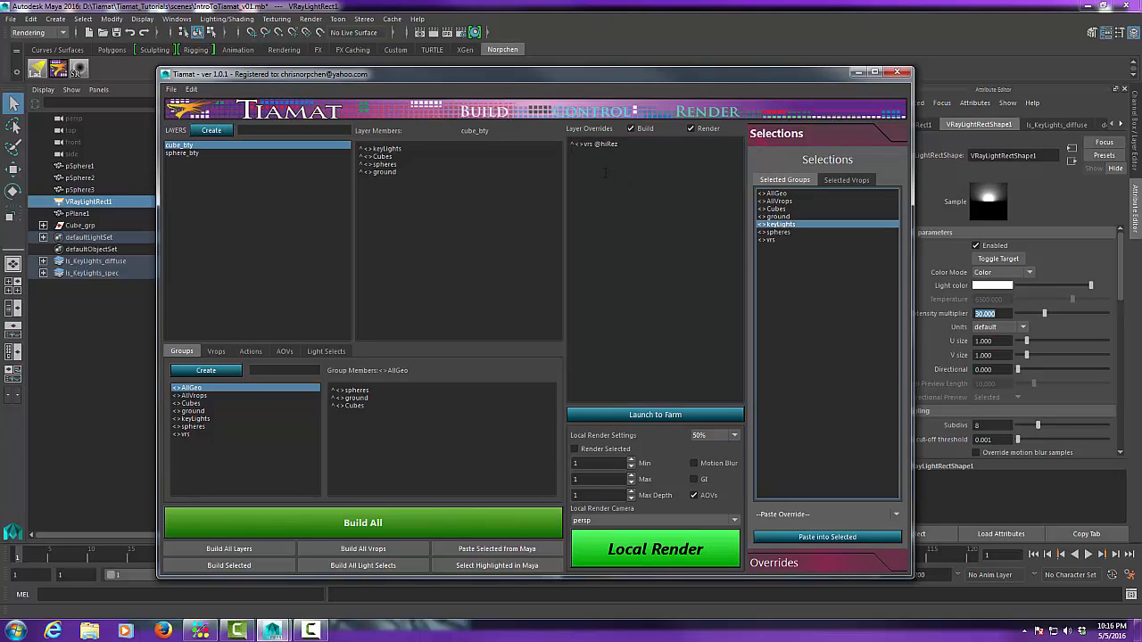
click(831, 538)
click(621, 153)
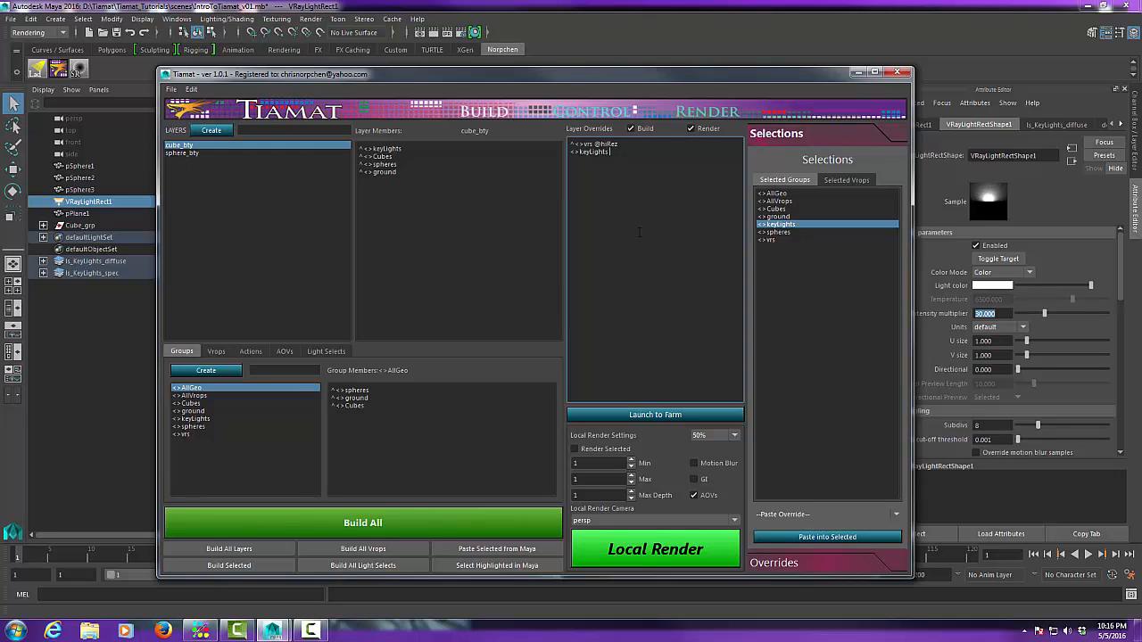
text(intensityMult 40)
drag(675, 73, 703, 74)
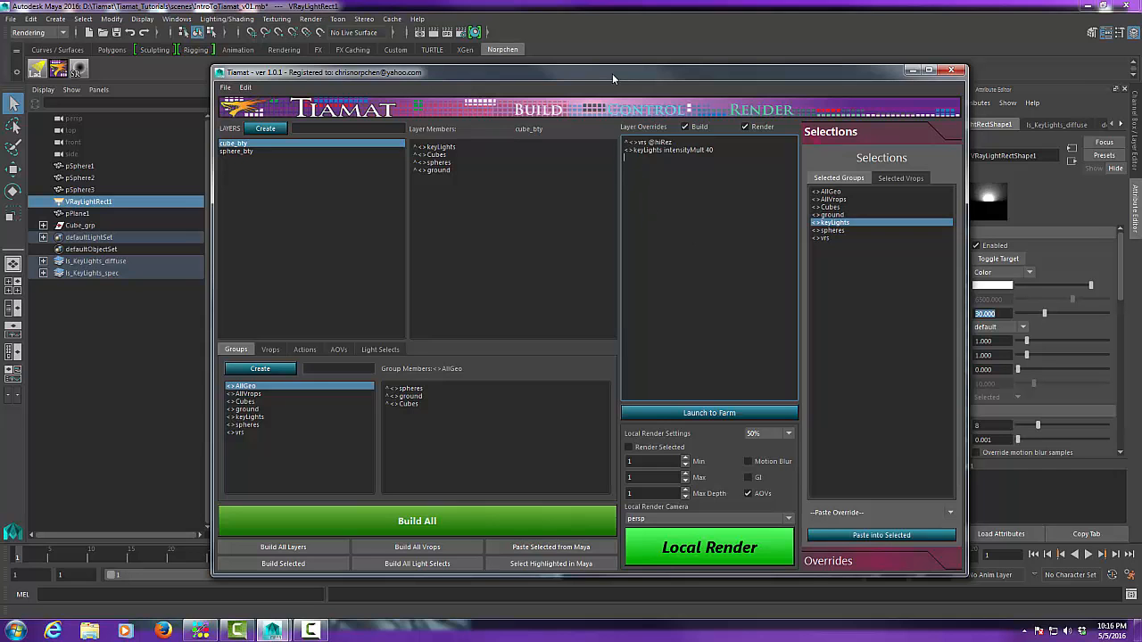
mouse_move(612, 74)
mouse_down()
mouse_move(552, 435)
mouse_move(607, 76)
mouse_up()
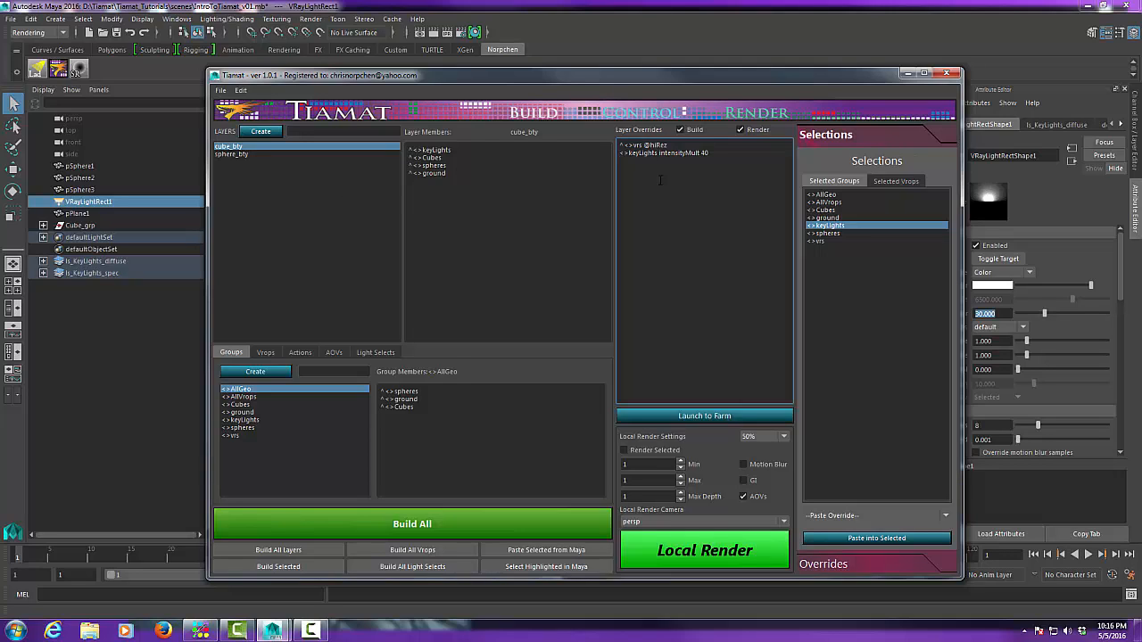
drag(658, 164, 610, 155)
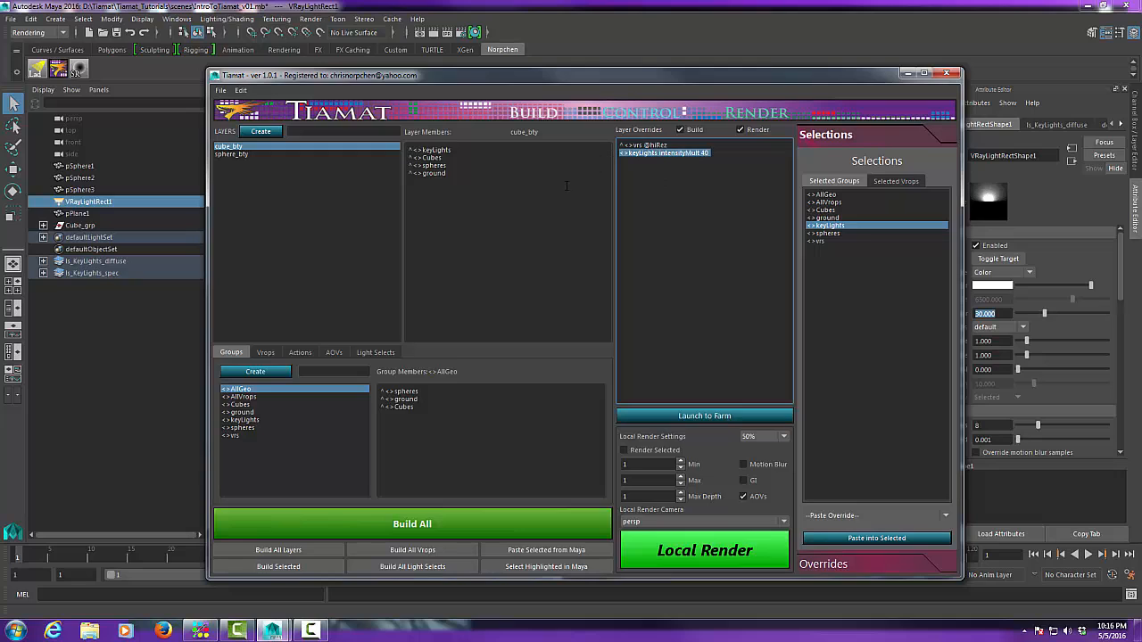
click(656, 169)
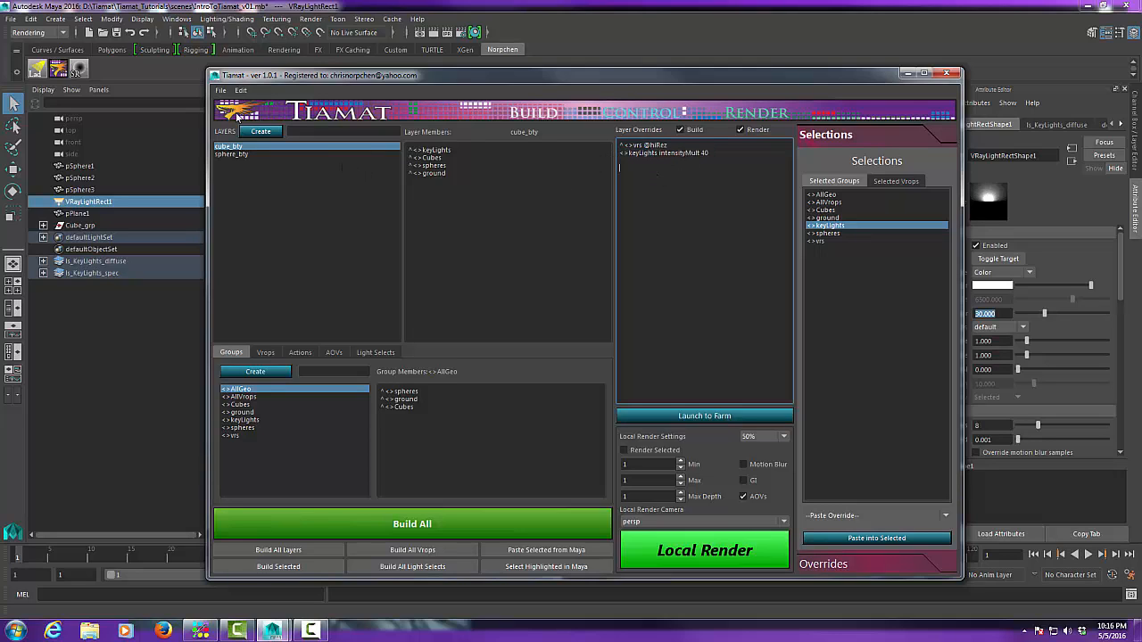
- Import the template tiamatTutorial_v02.yml and check the layer overrides of sphere_bty and cube_bty
click(220, 91)
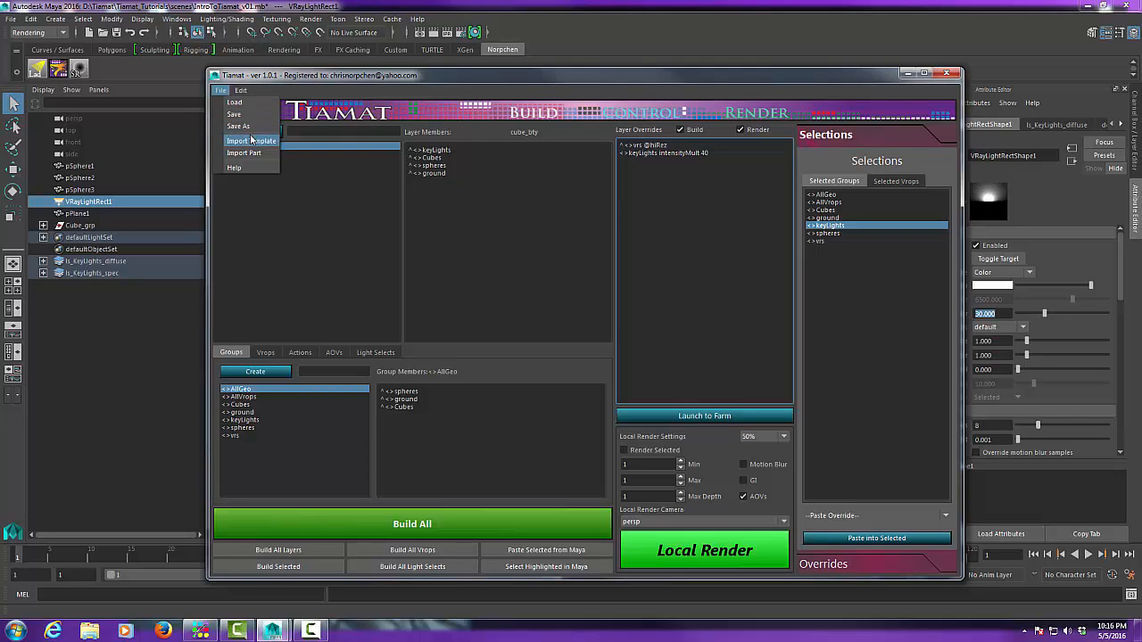
click(250, 143)
click(531, 250)
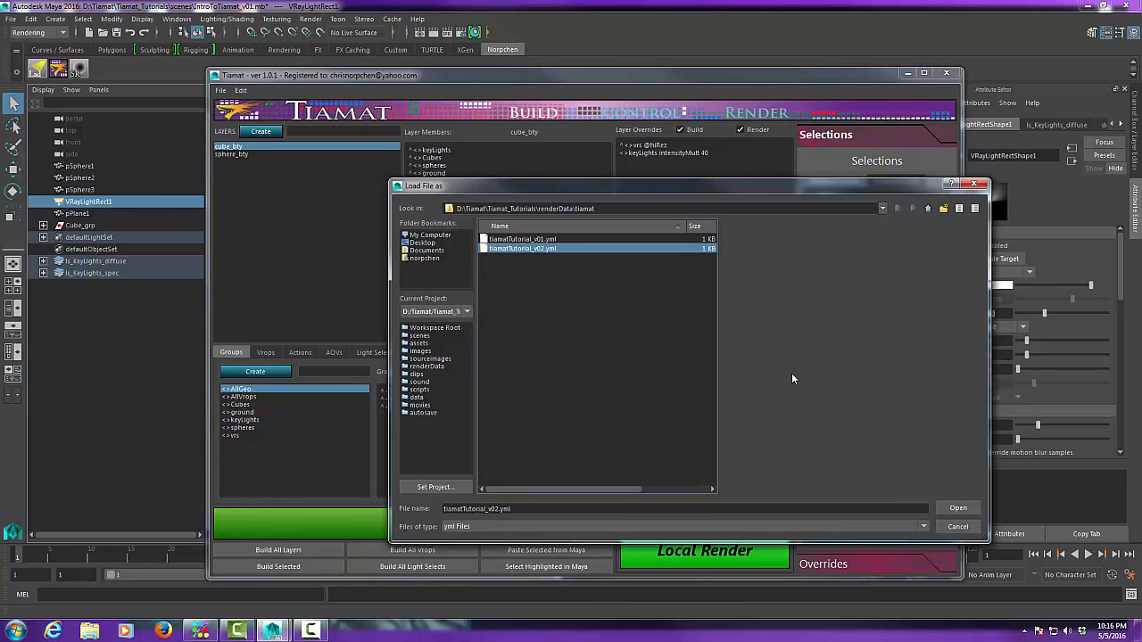
click(959, 507)
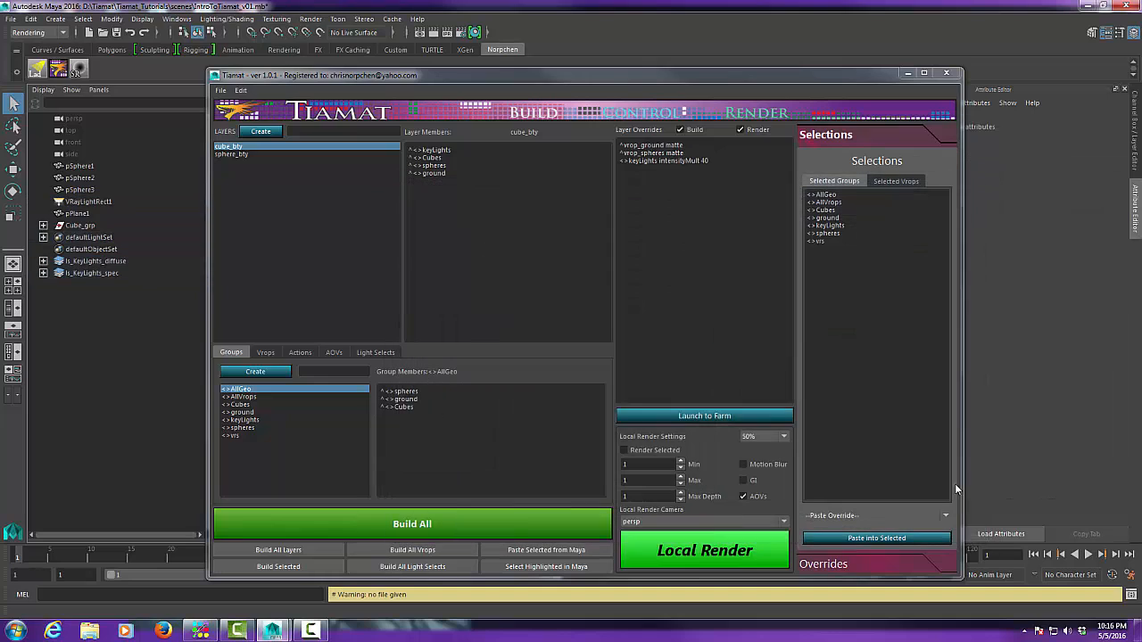
click(233, 154)
click(235, 147)
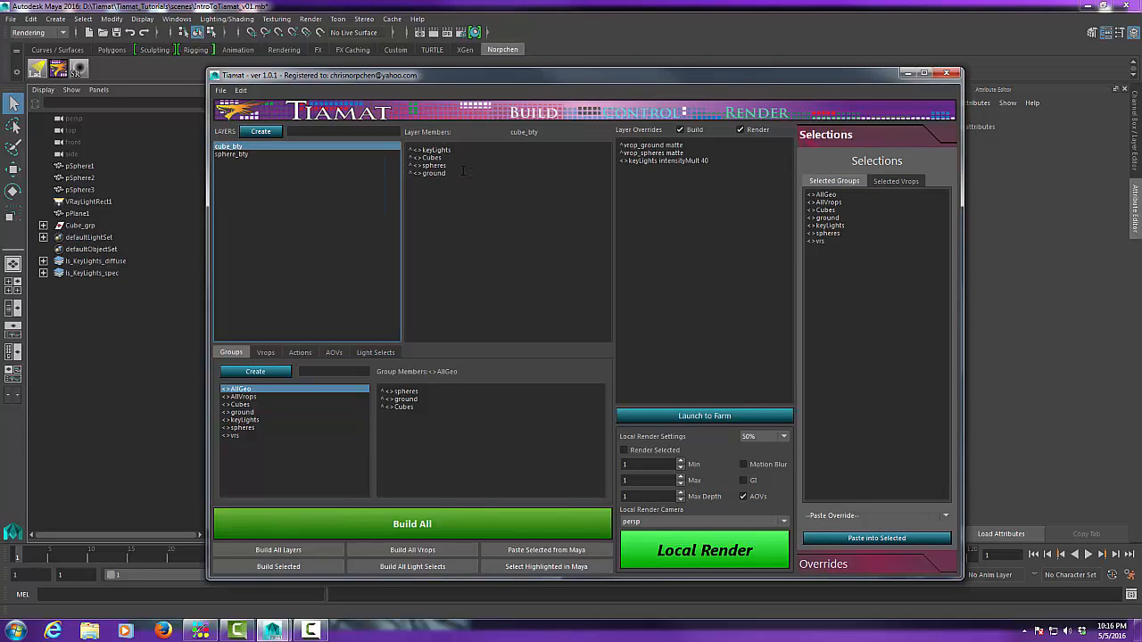
drag(621, 145, 683, 154)
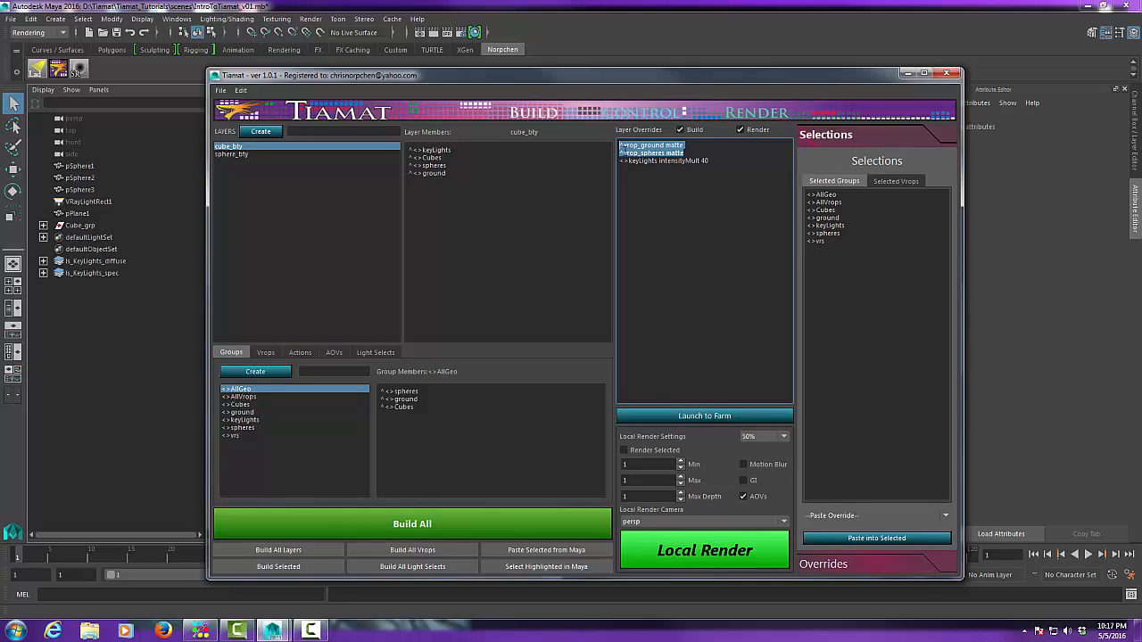
- Examine the custom keyLights intensityMult line among the layer overrides of cube_bty
click(687, 157)
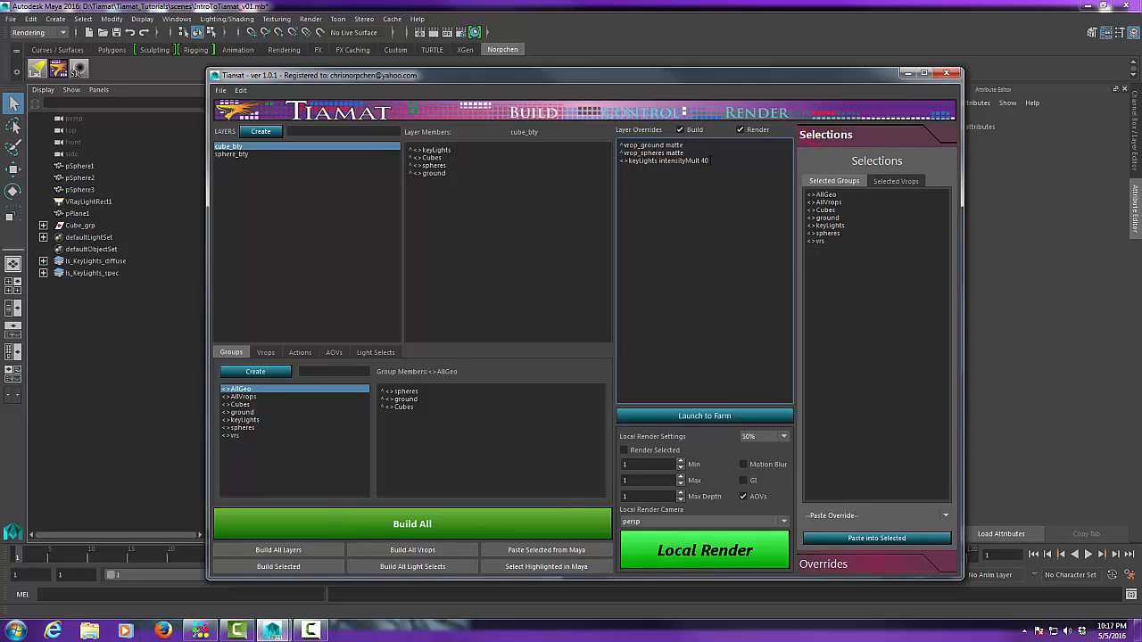
drag(712, 161, 608, 161)
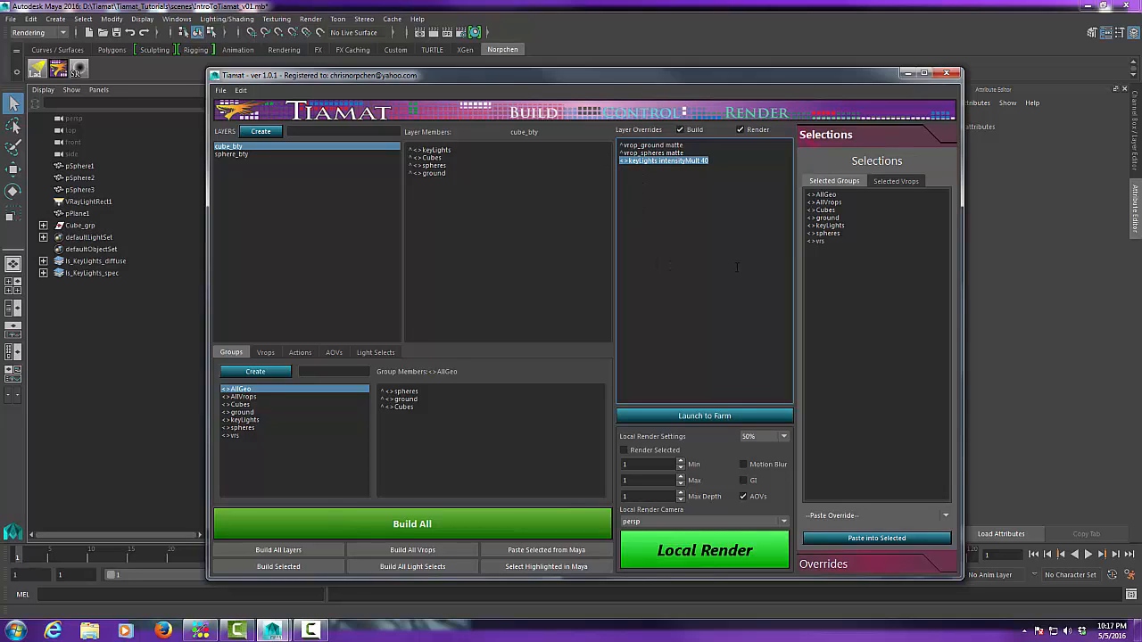
click(684, 186)
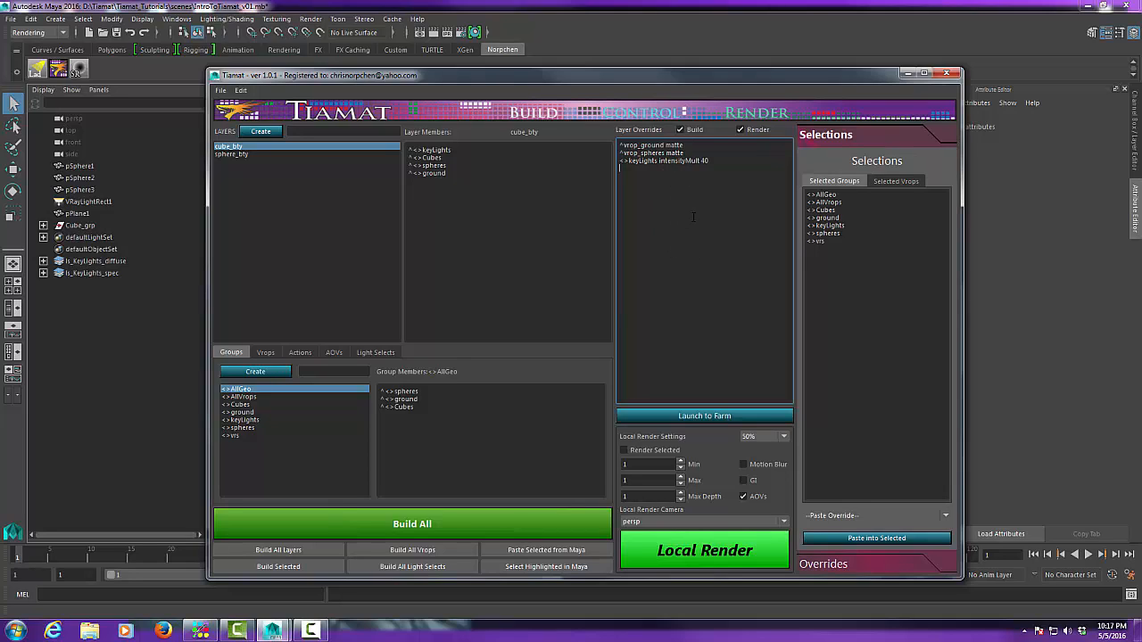
mouse_move(688, 78)
mouse_down()
mouse_move(693, 232)
mouse_move(687, 53)
mouse_move(703, 80)
mouse_up()
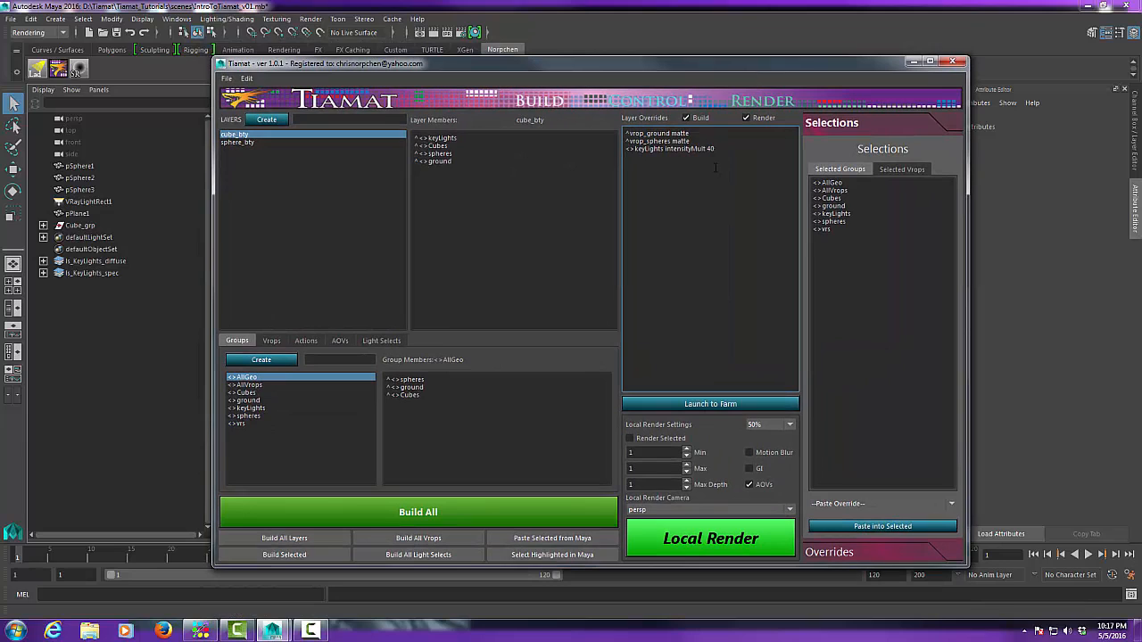
click(697, 198)
click(718, 148)
key(BackSpace)
text(1)
drag(716, 150, 624, 150)
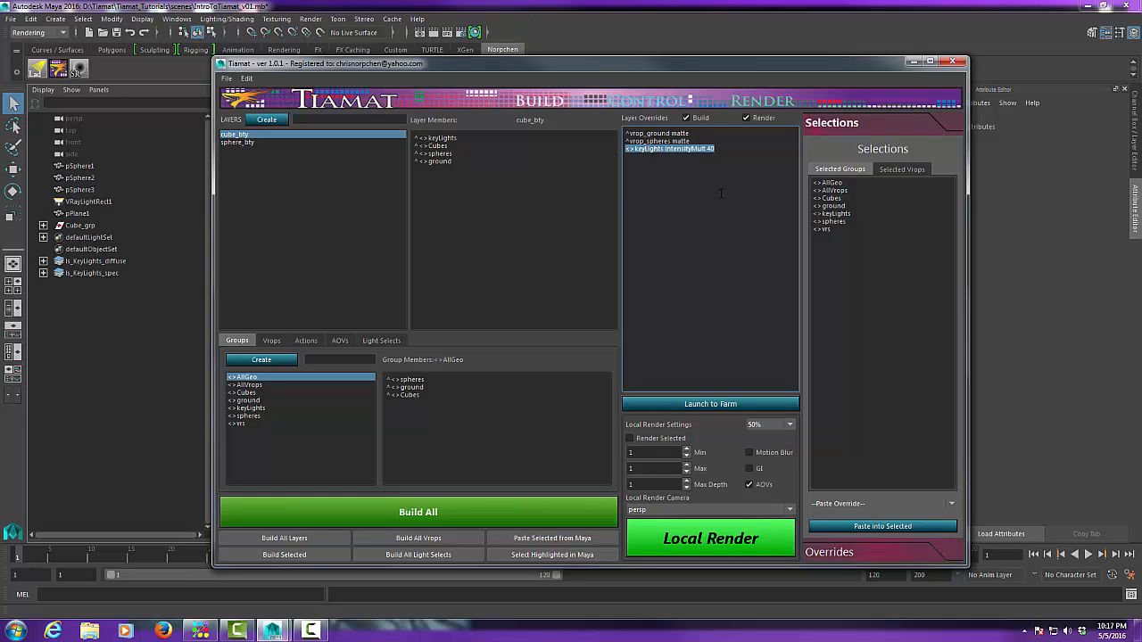
click(725, 152)
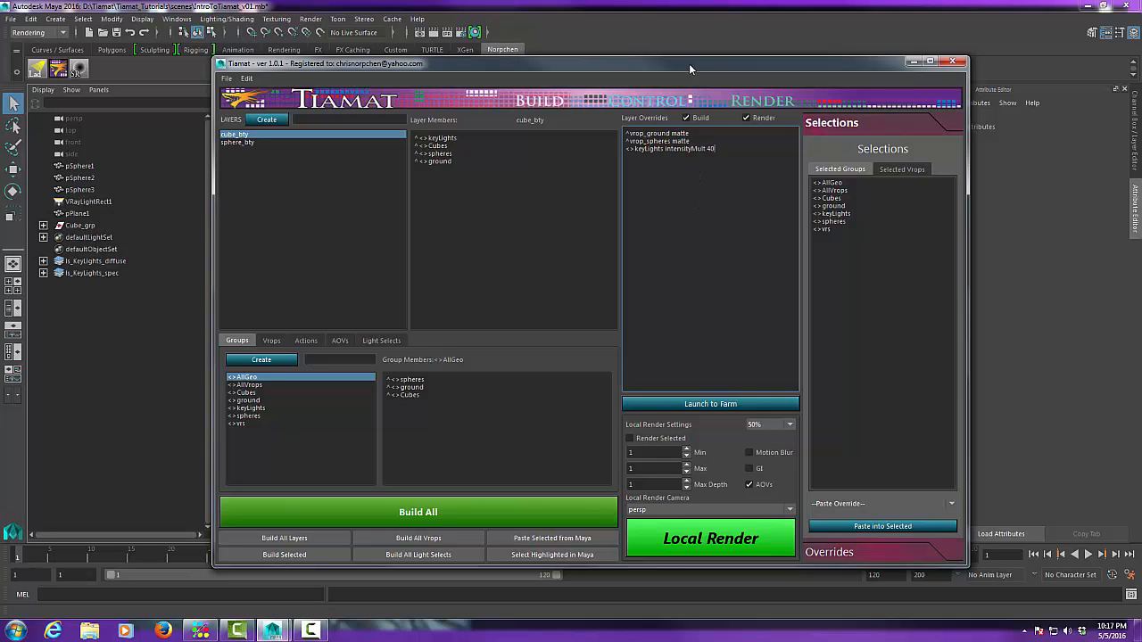
drag(689, 64, 740, 66)
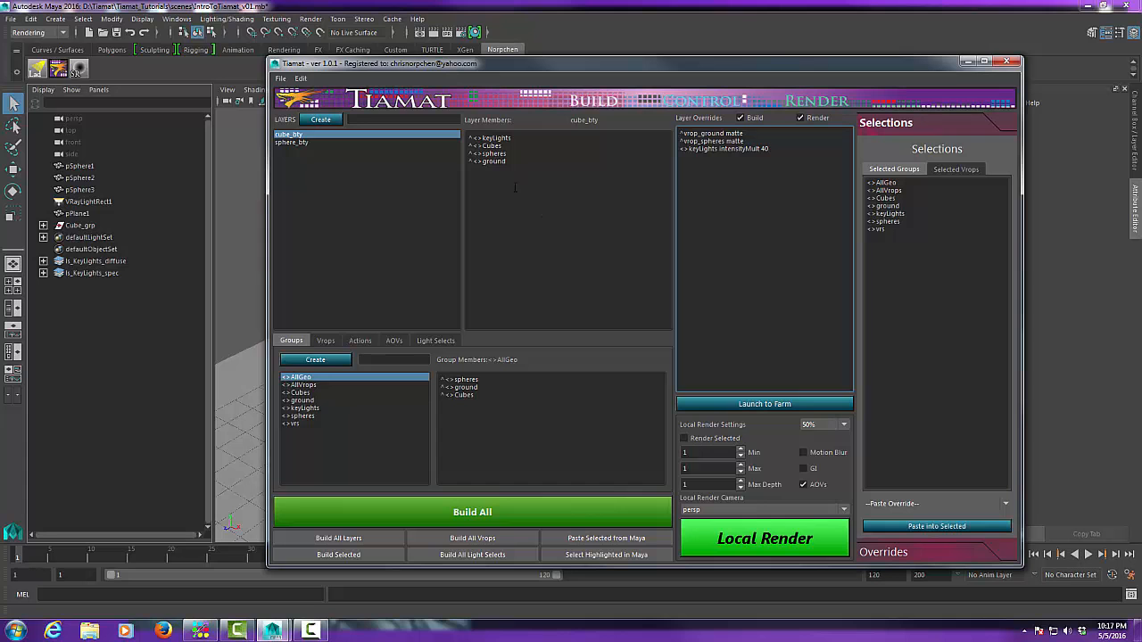
drag(539, 64, 518, 77)
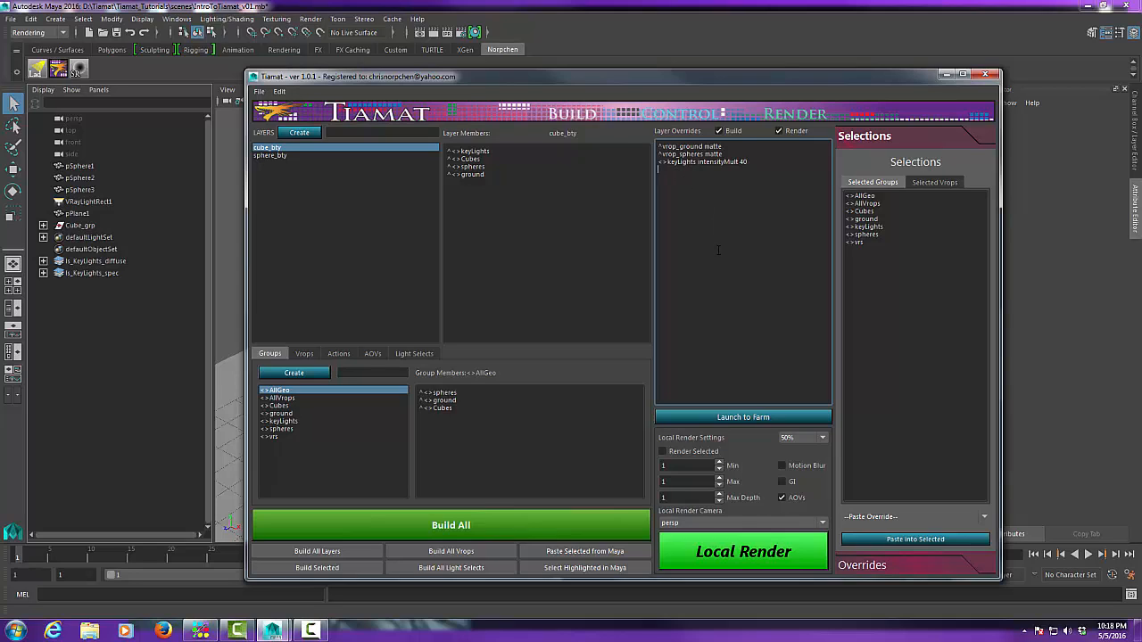
- Add a hide override for the Cubes group to the layer overrides of cube_bty
click(938, 184)
click(884, 183)
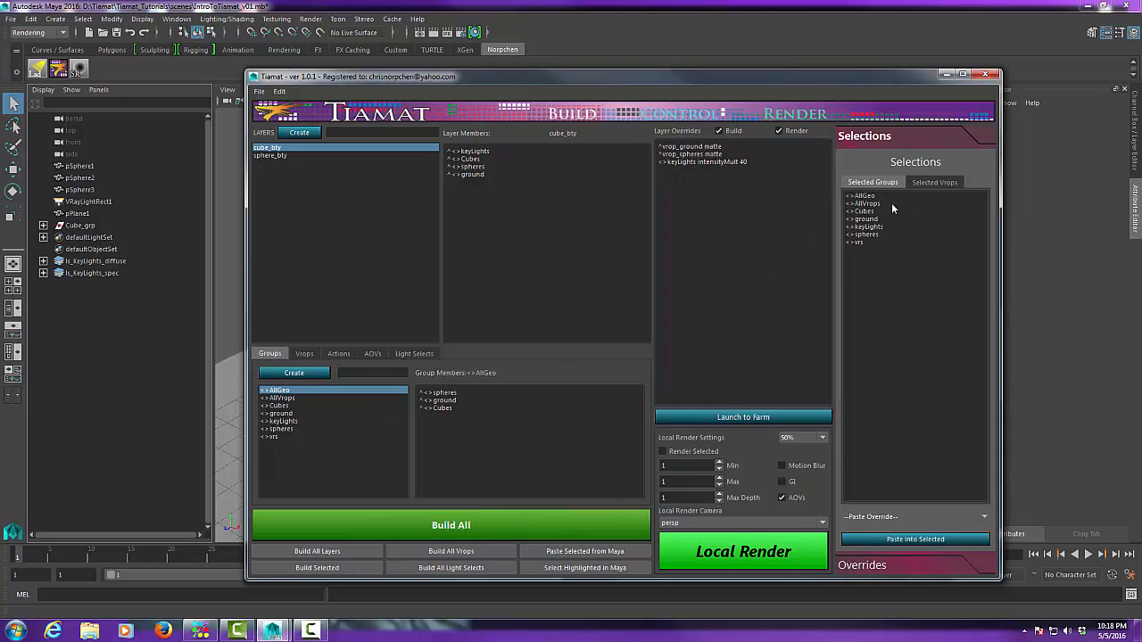
click(870, 212)
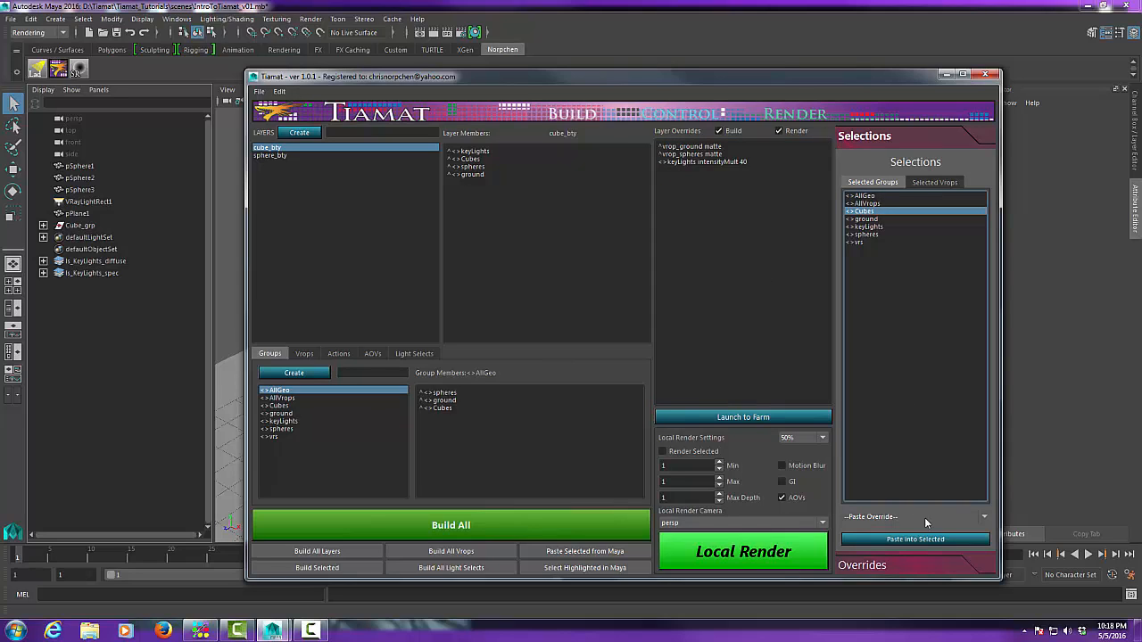
click(983, 518)
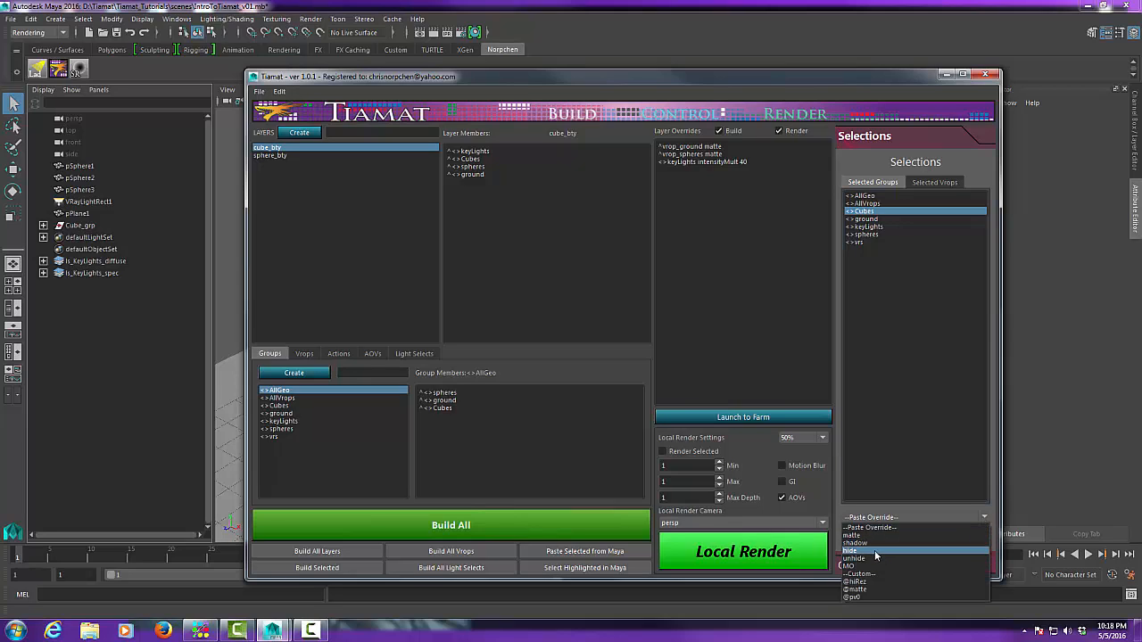
click(874, 550)
click(677, 181)
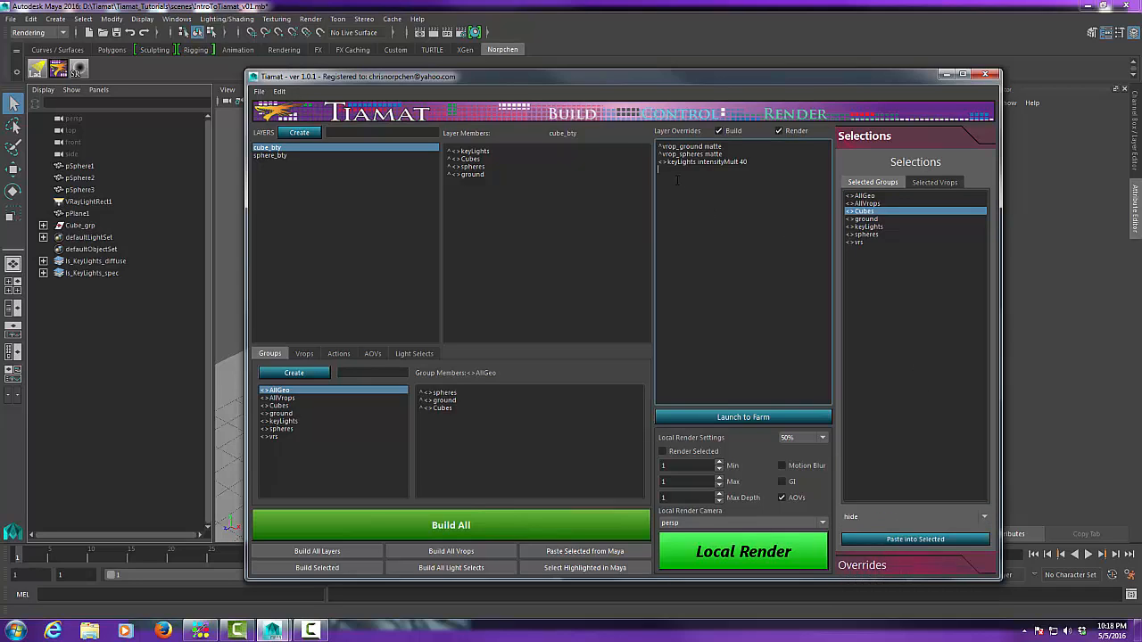
click(896, 539)
click(684, 181)
- Pick the middle red cube, pCube2, in the scene and add an unhide override for it to cube_bty
drag(484, 79, 555, 392)
click(508, 346)
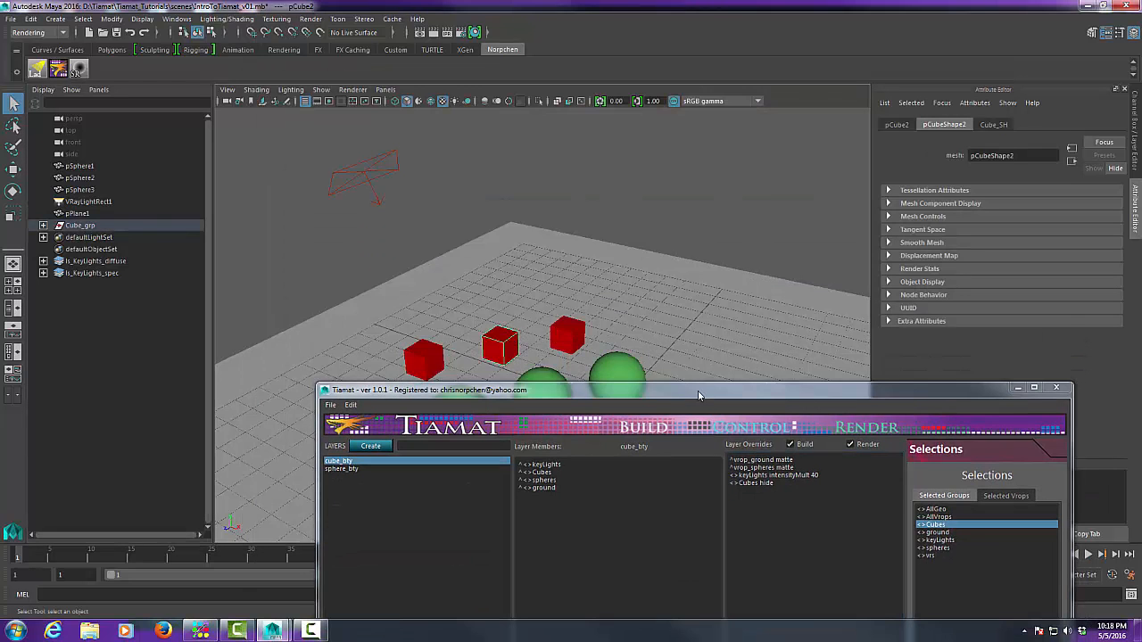
drag(698, 395, 612, 71)
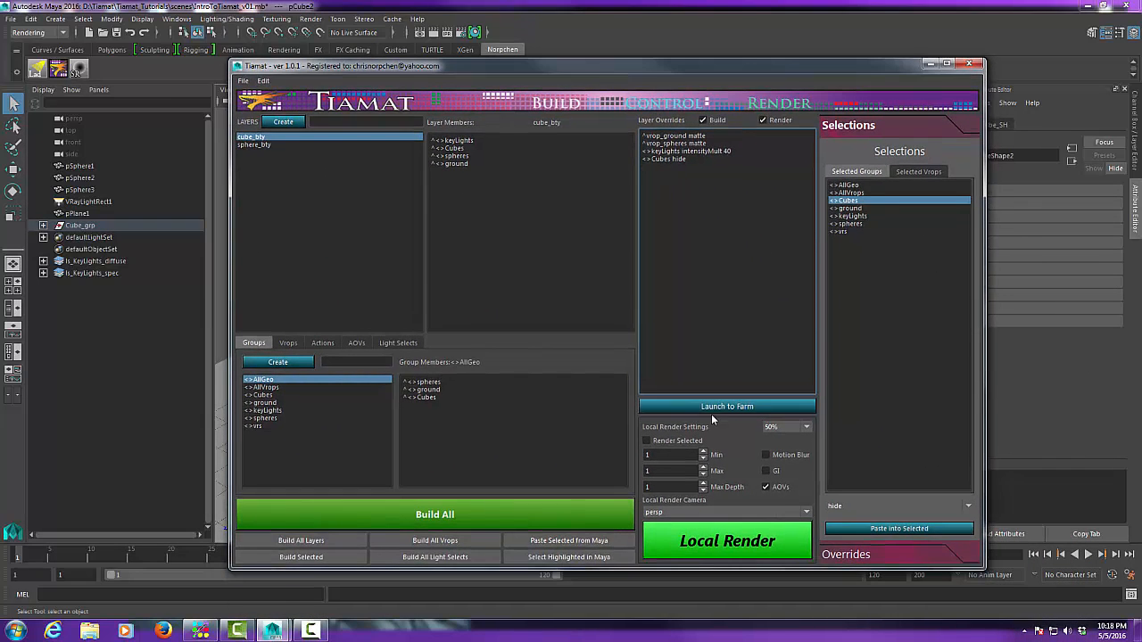
click(581, 543)
drag(674, 64, 695, 74)
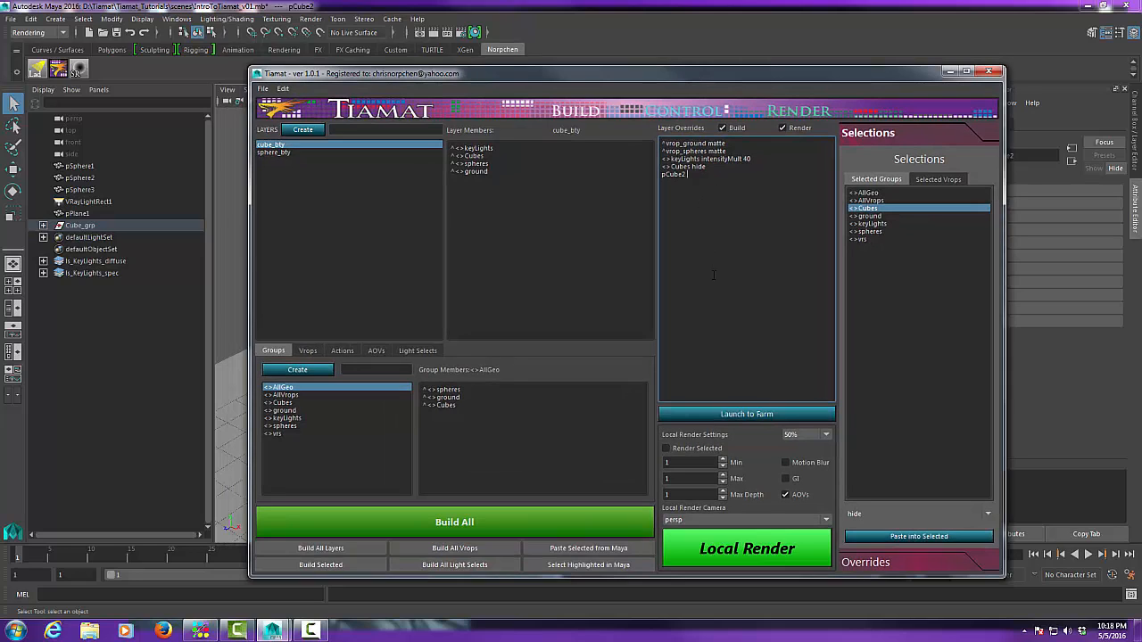
text(unhide)
drag(714, 71, 713, 294)
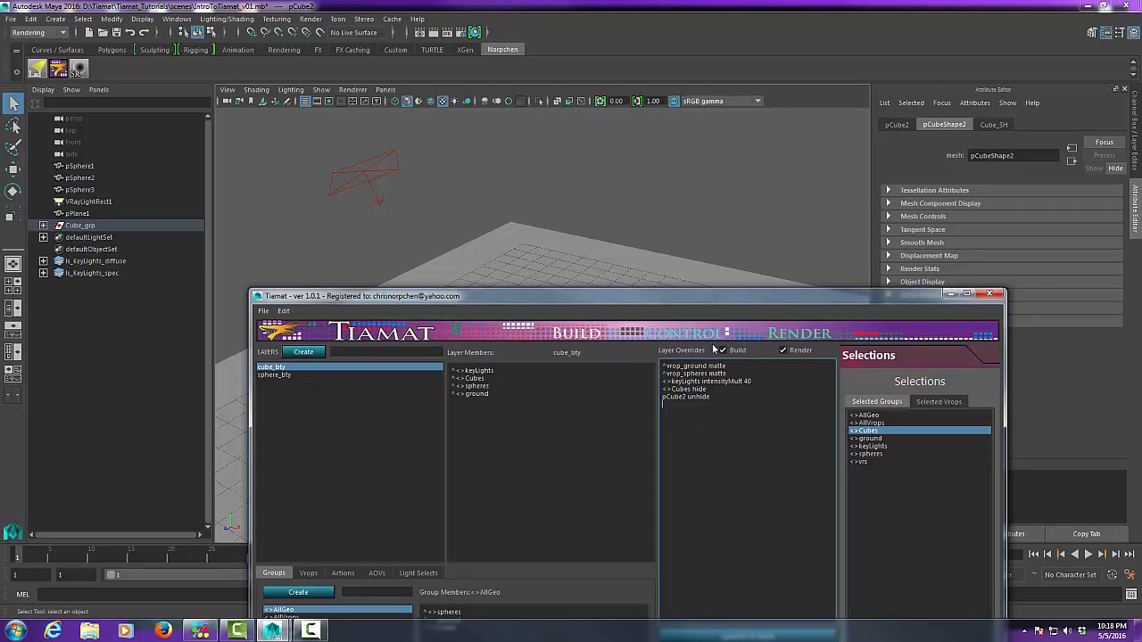
drag(730, 297, 730, 348)
drag(723, 457, 588, 409)
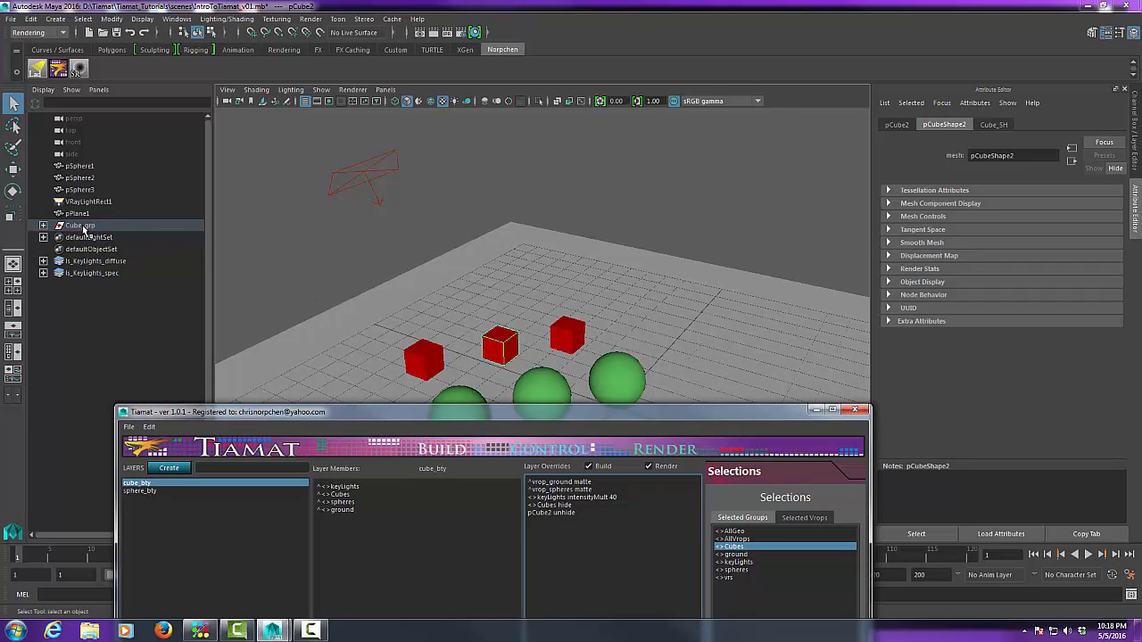
drag(555, 413, 613, 96)
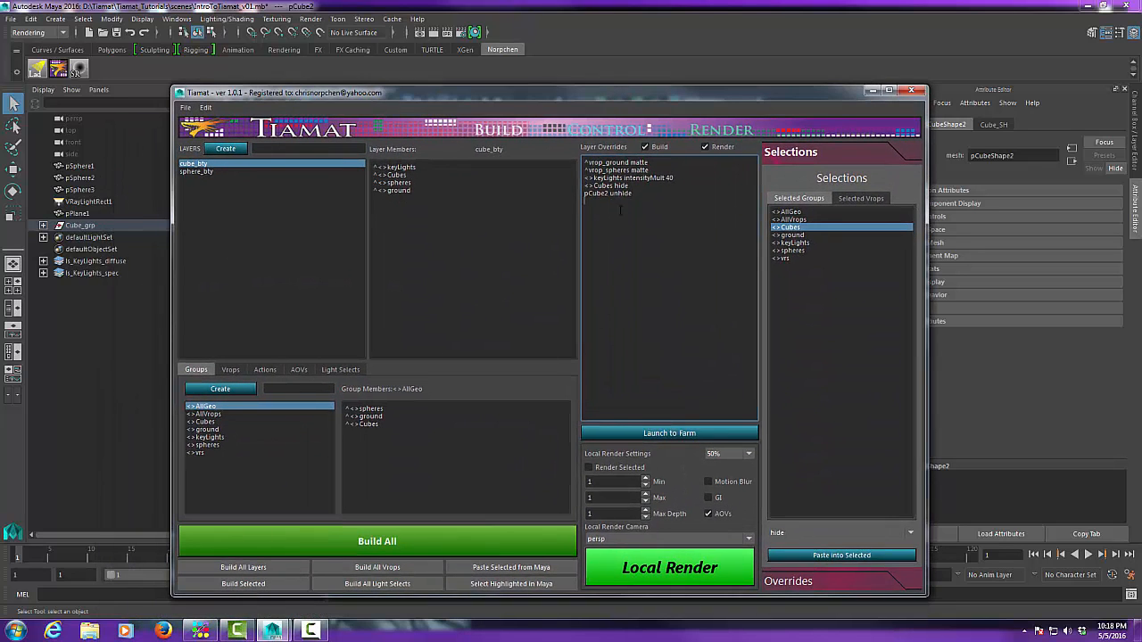
- Delete the Cubes hide and pCube2 unhide lines from the layer overrides of cube_bty
drag(631, 186, 512, 194)
key(shift+Up)
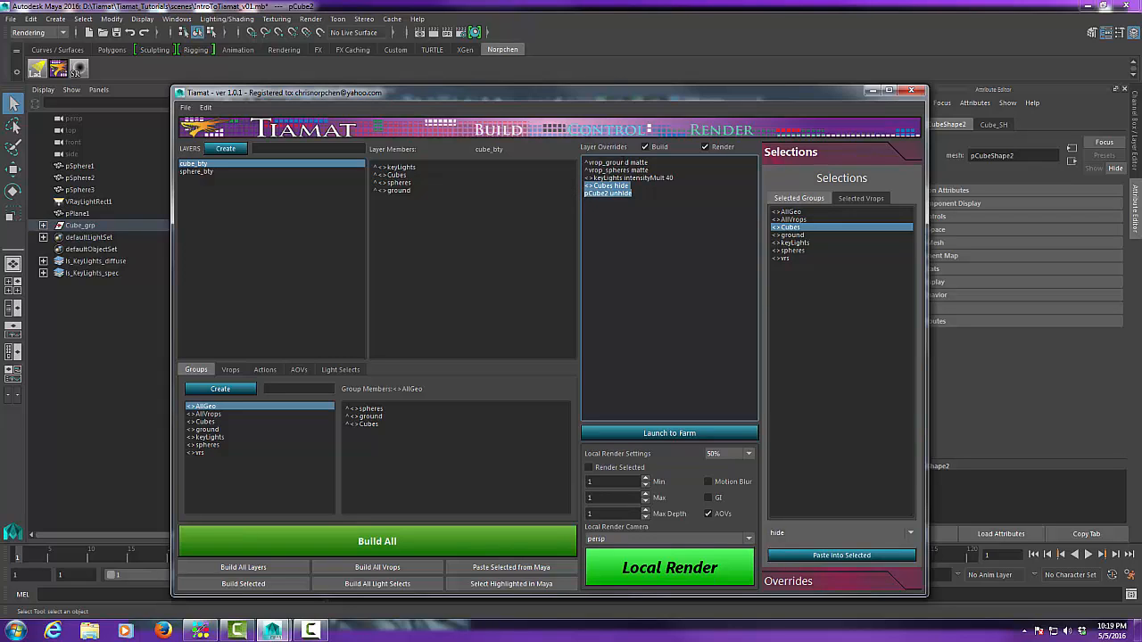
key(Delete)
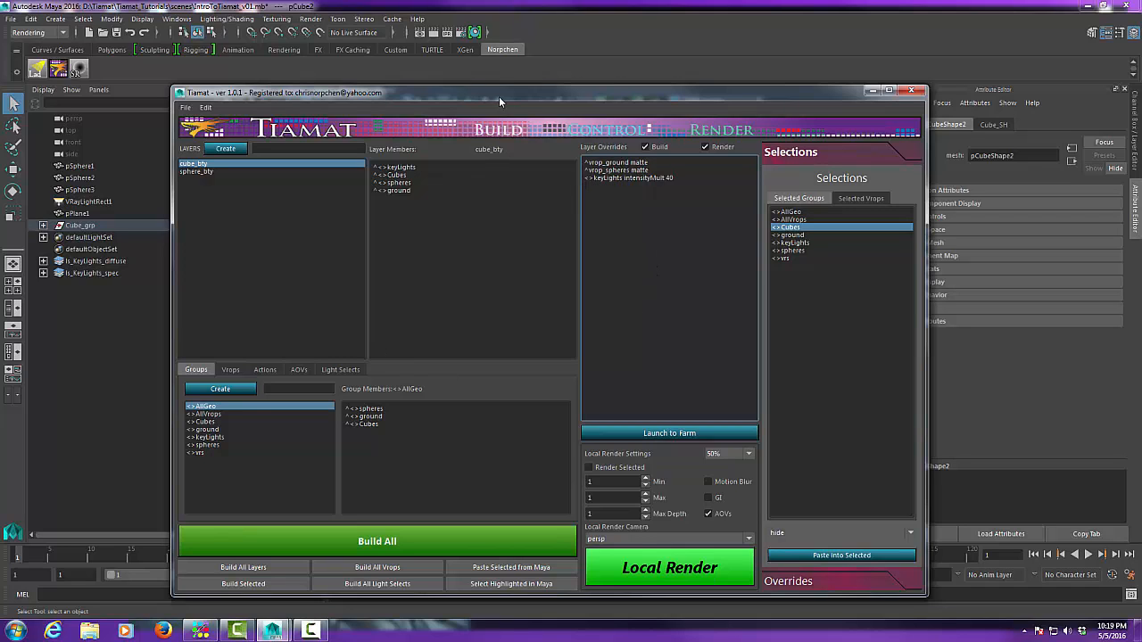
- Review the members of the AllVrops, Cubes and AllGeo groups and of the vrop_cubes Vrop
drag(497, 96, 498, 76)
click(225, 395)
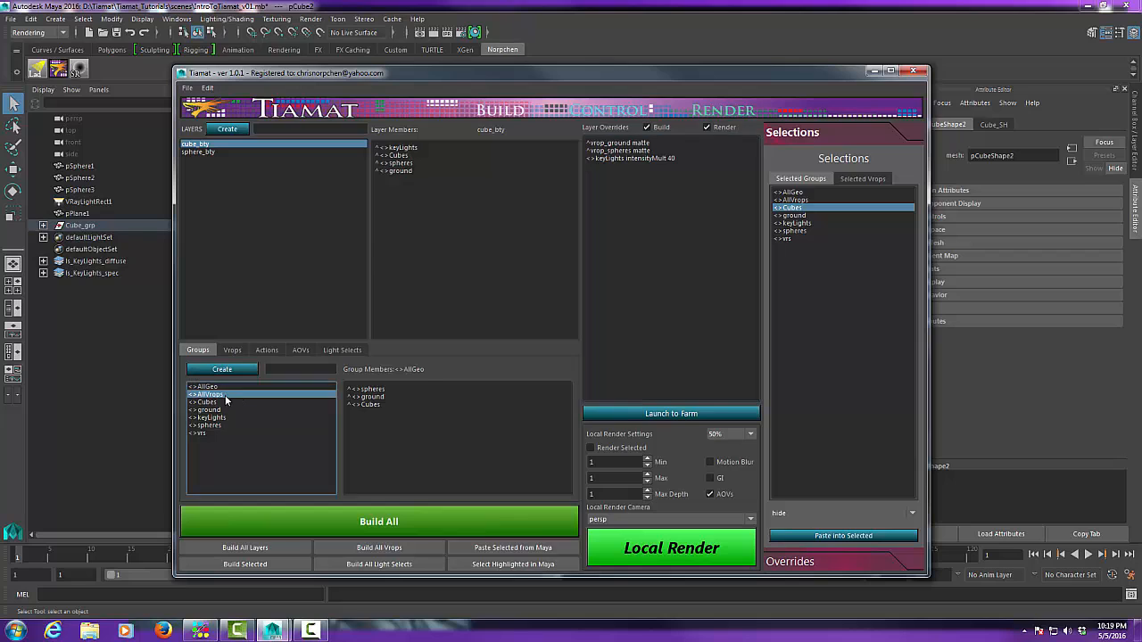
click(269, 403)
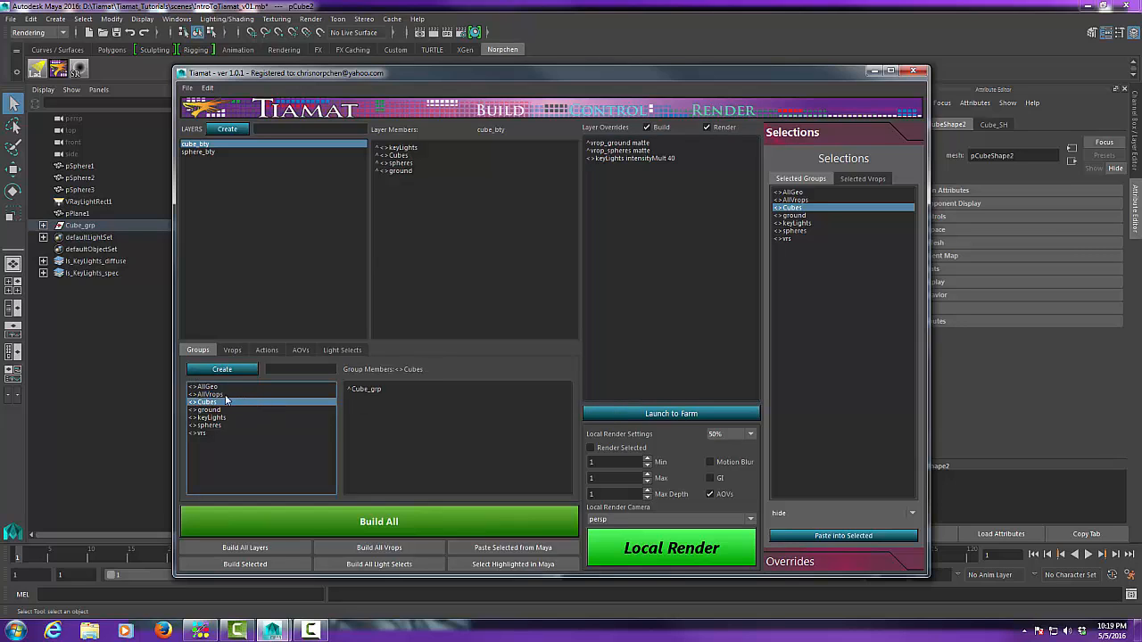
click(236, 395)
click(234, 386)
click(232, 350)
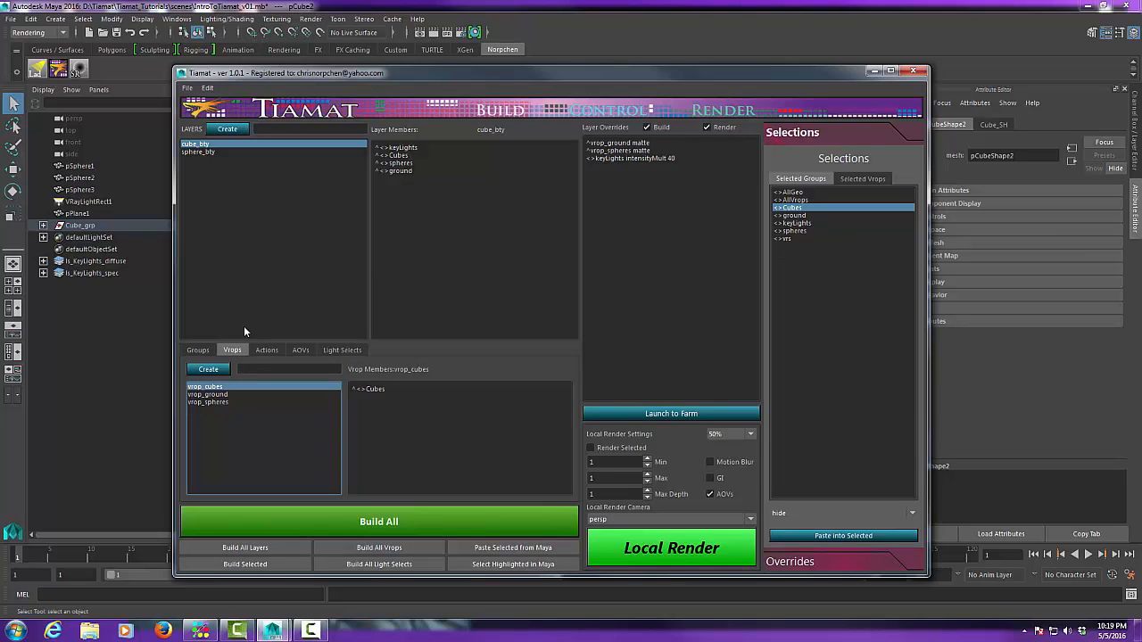
click(198, 350)
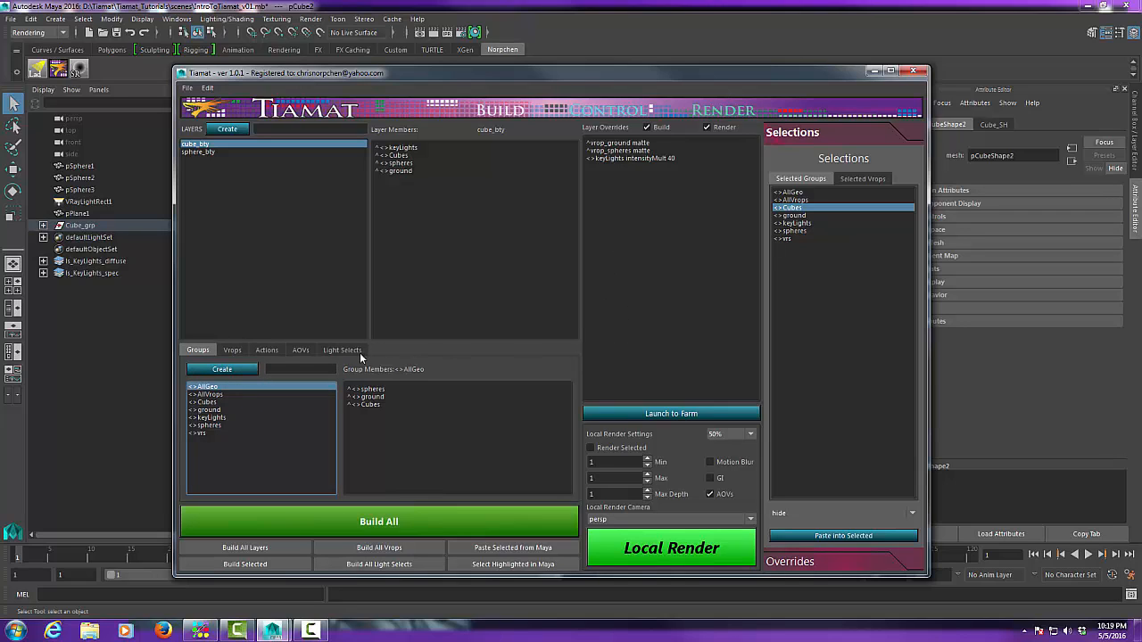
- Refresh the AOV list for the cube_bty layer from the Maya scene
click(299, 352)
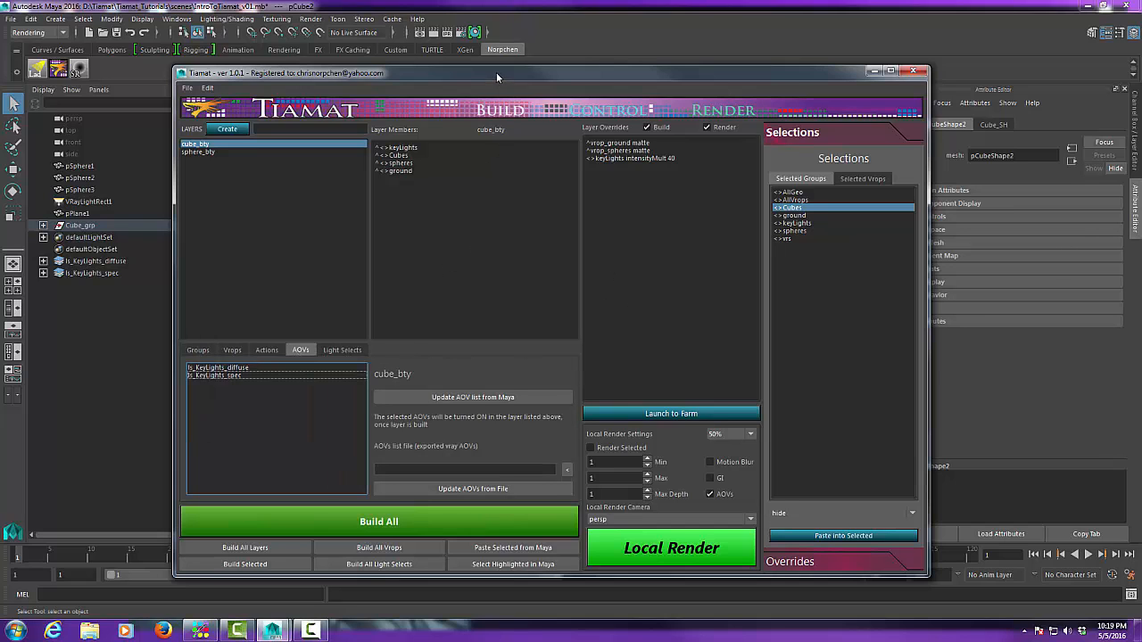
drag(496, 73, 664, 59)
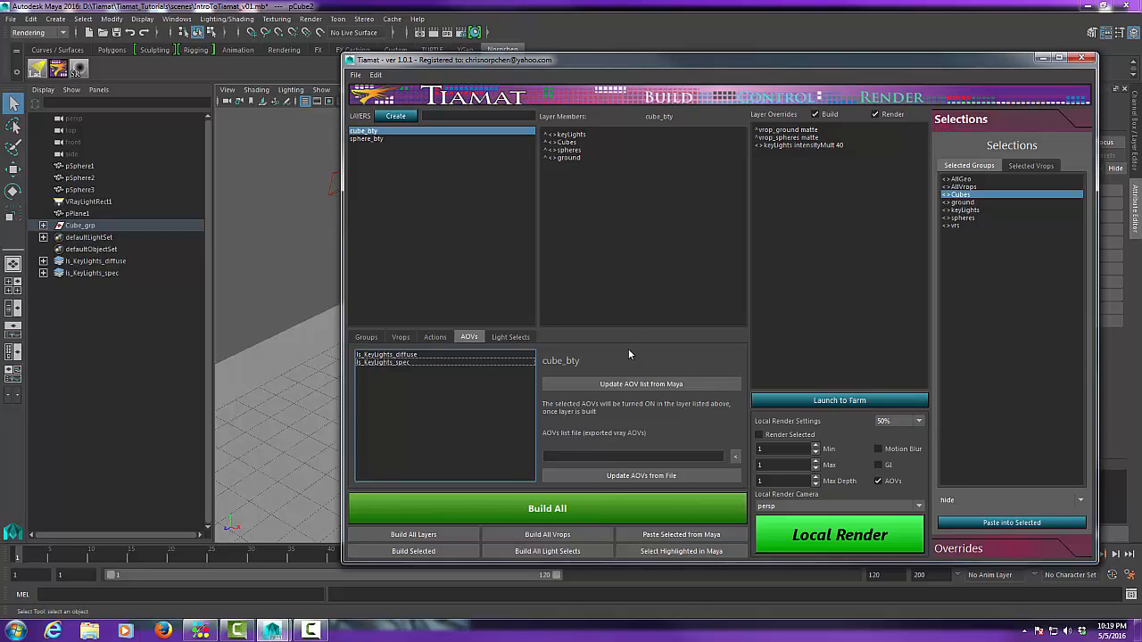
drag(642, 60, 657, 63)
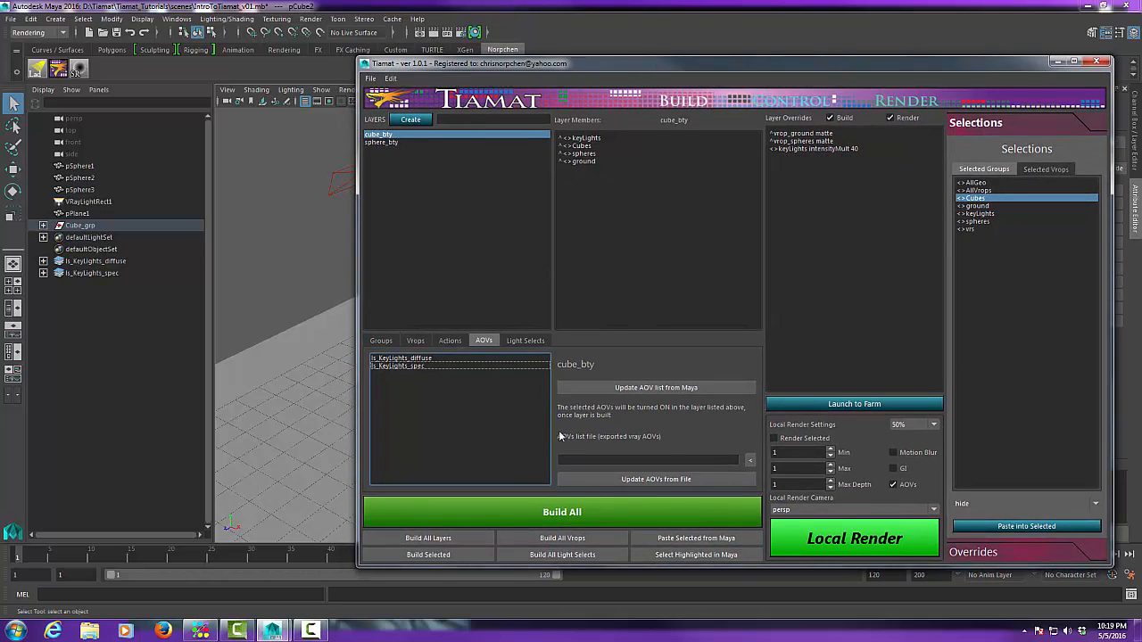
click(619, 391)
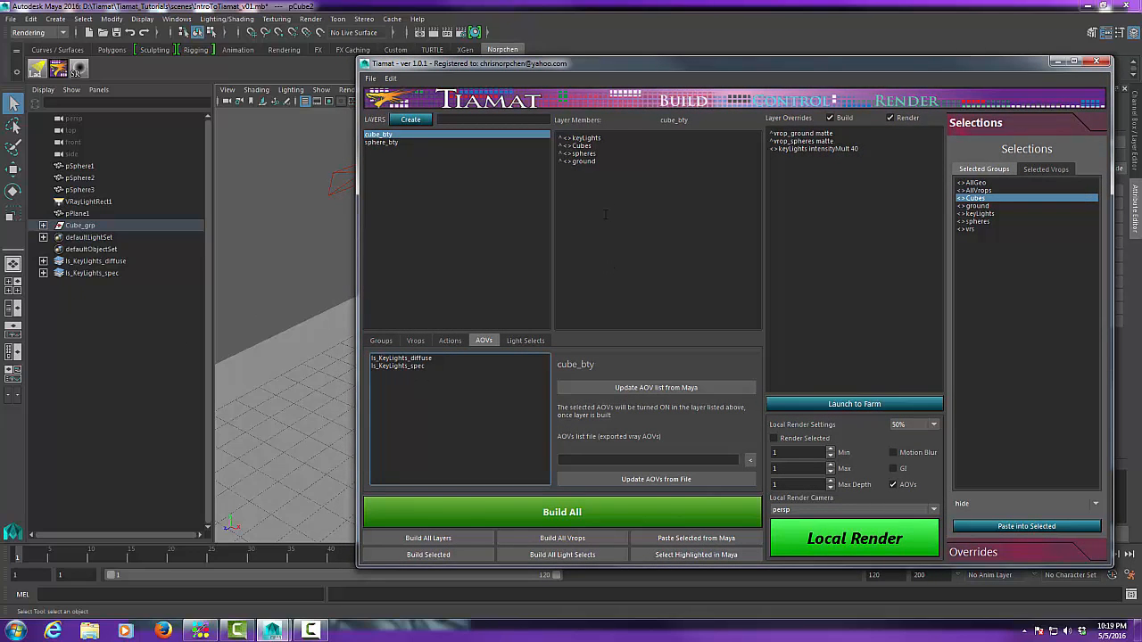
drag(643, 62, 638, 67)
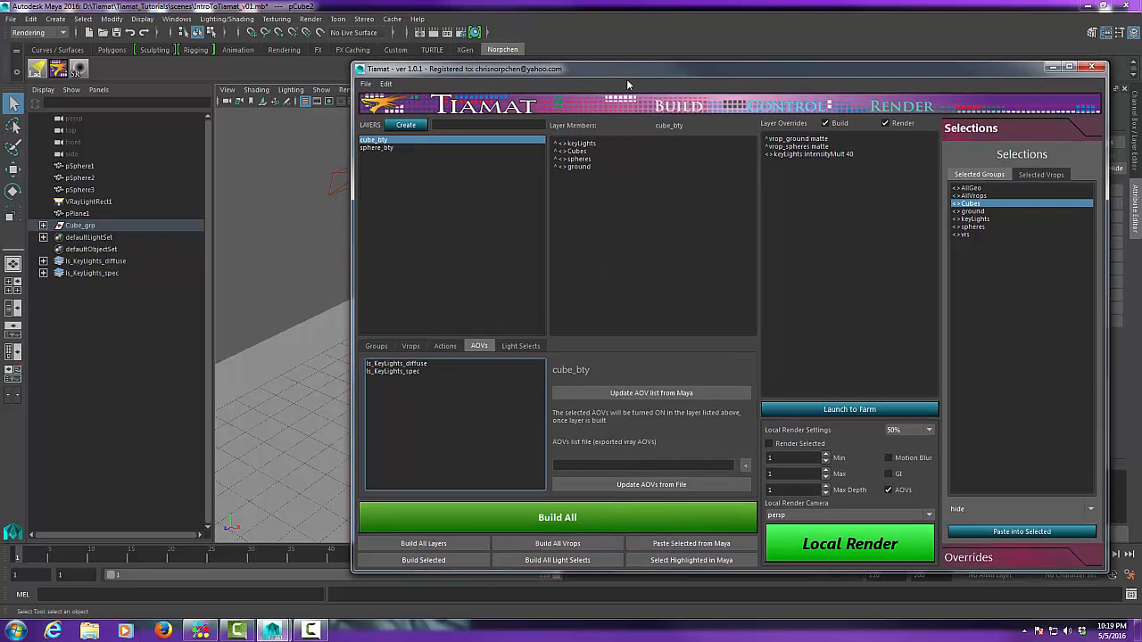
- Add the BumpNormals and Diffuse render elements to the V-Ray render settings
click(464, 34)
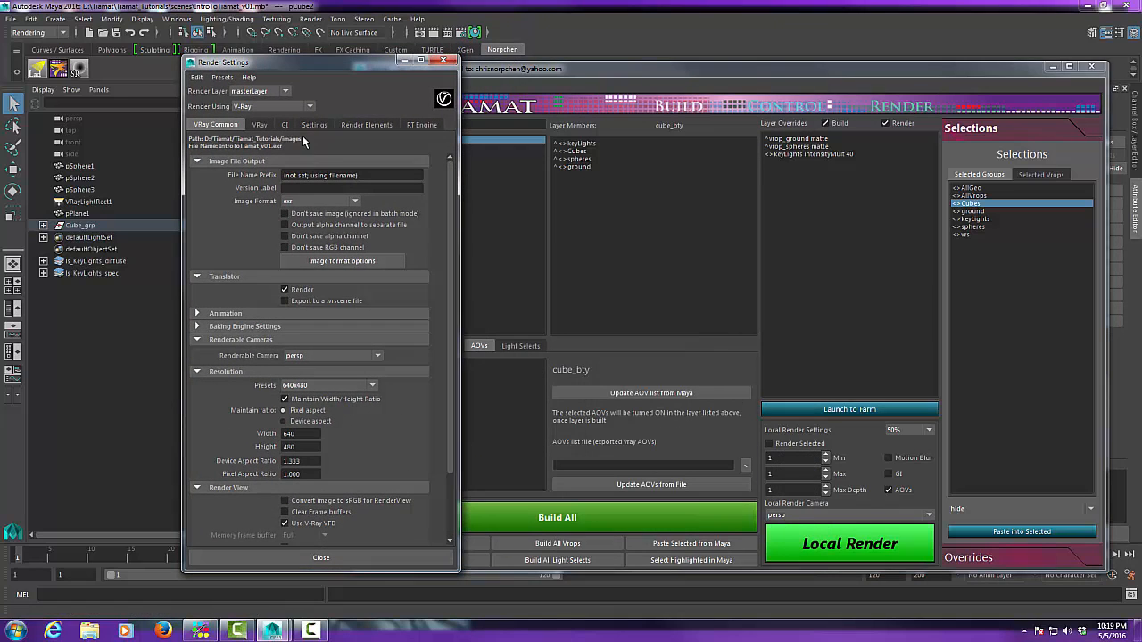
drag(293, 64, 268, 59)
click(343, 120)
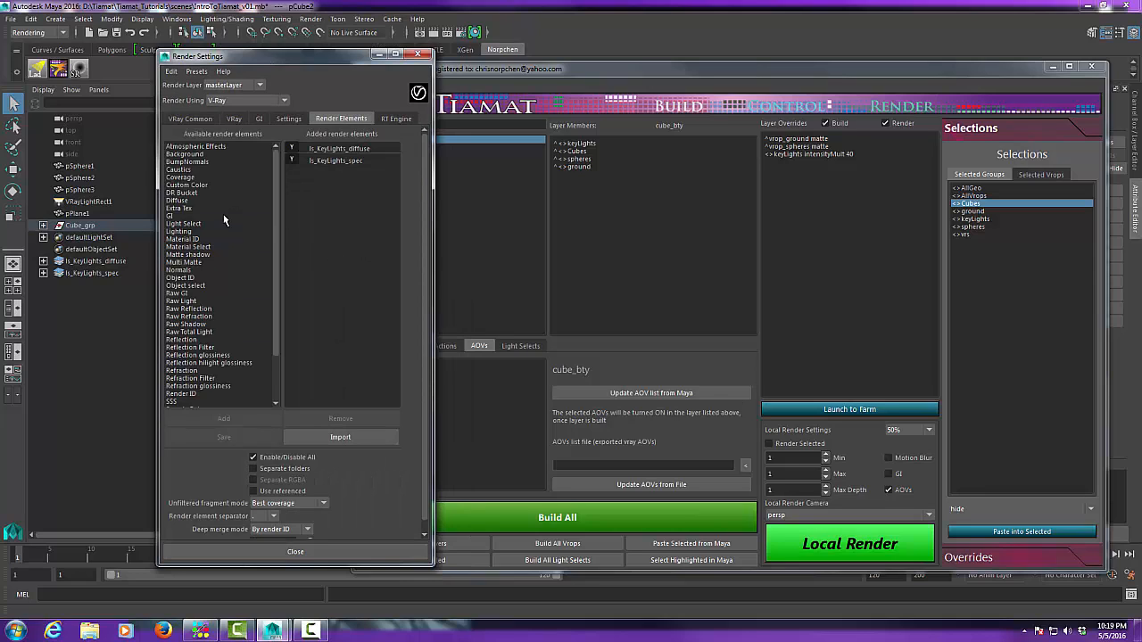
double_click(187, 161)
click(224, 420)
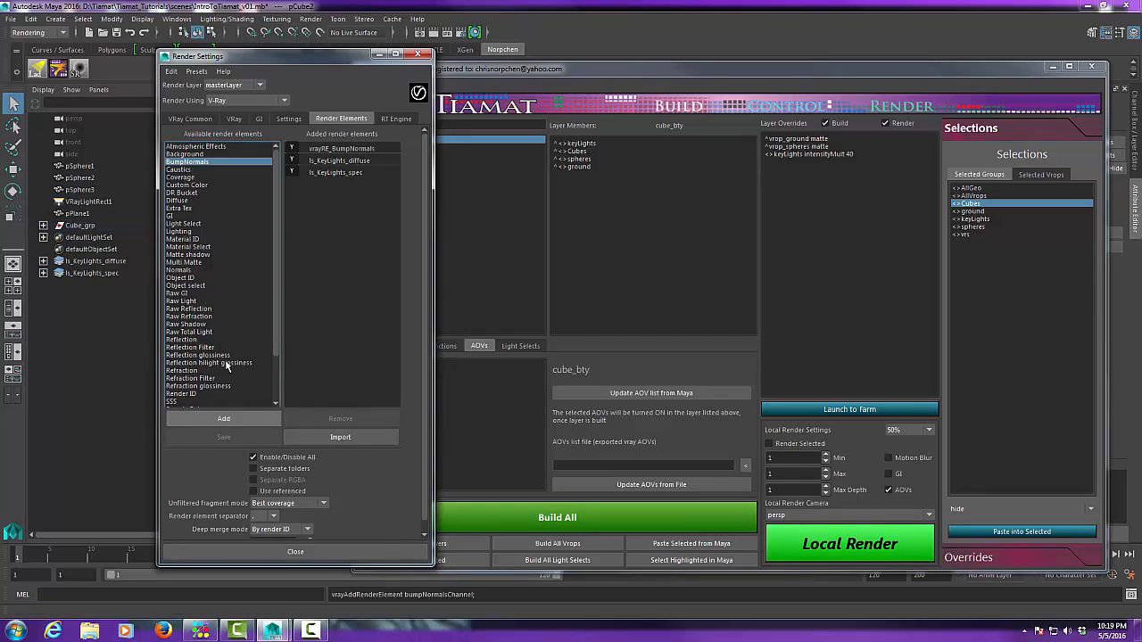
click(185, 201)
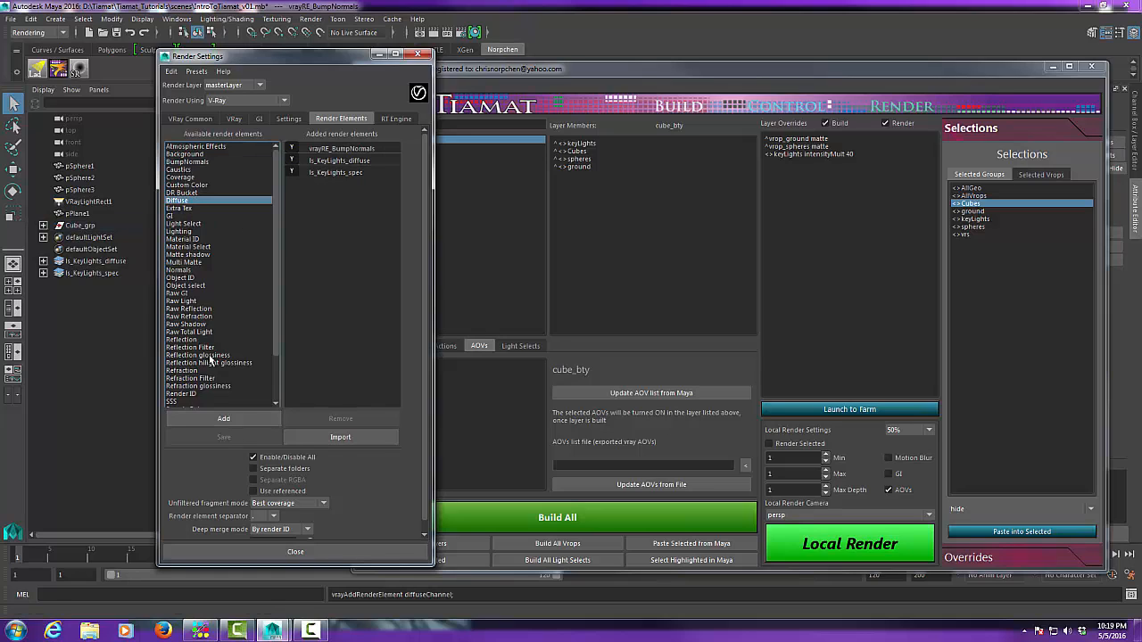
click(224, 419)
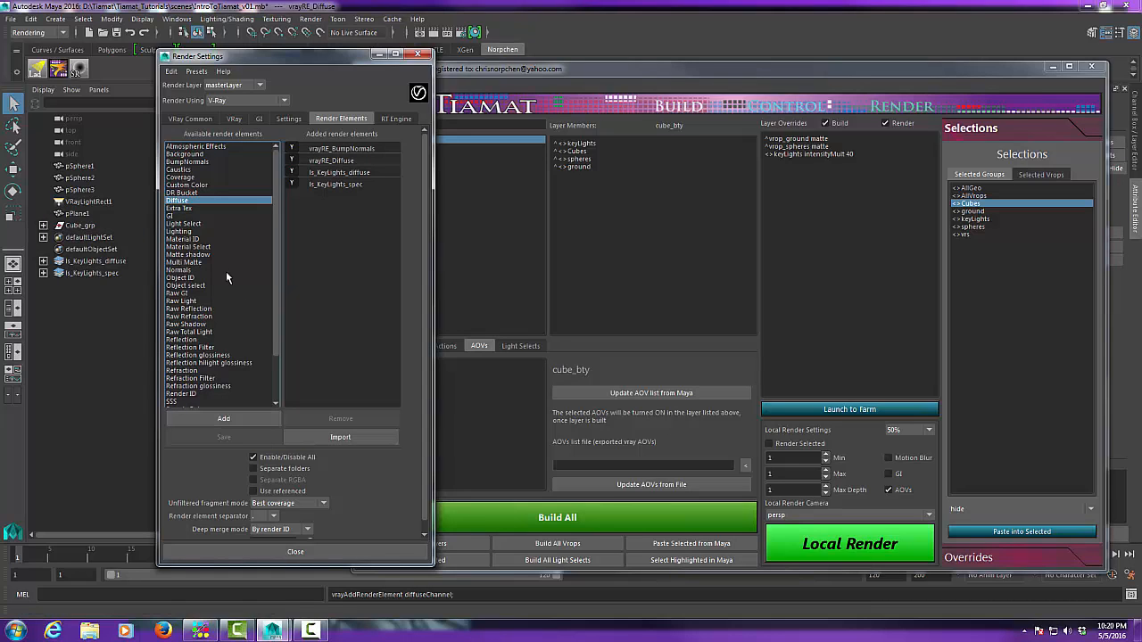
- Add the Lighting and Reflection render elements to the V-Ray render settings
click(190, 239)
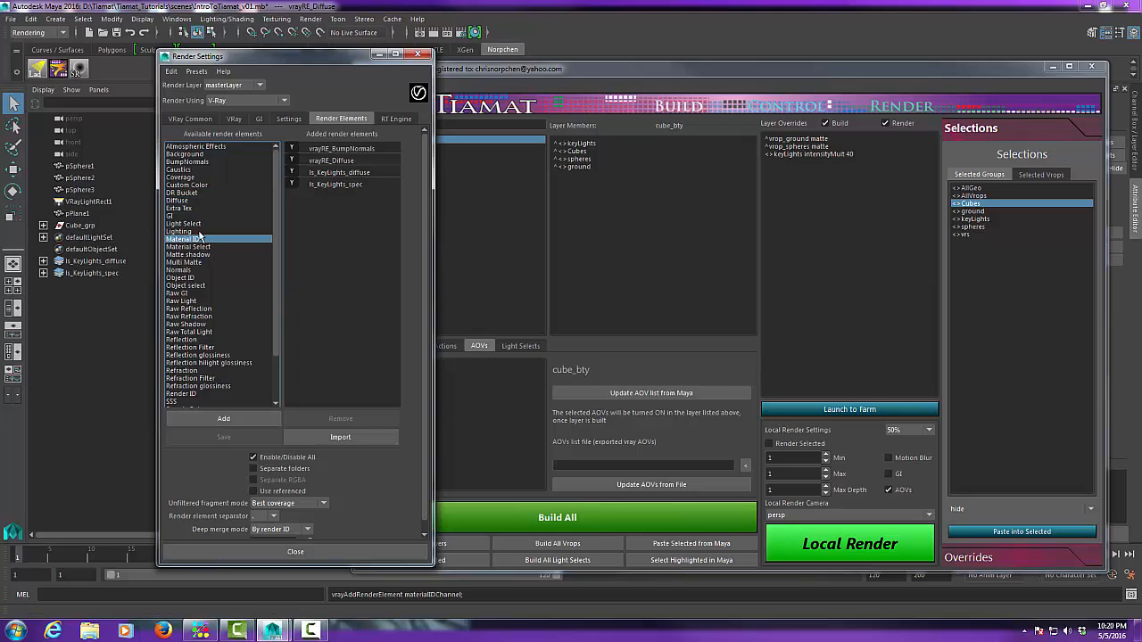
click(198, 231)
click(243, 416)
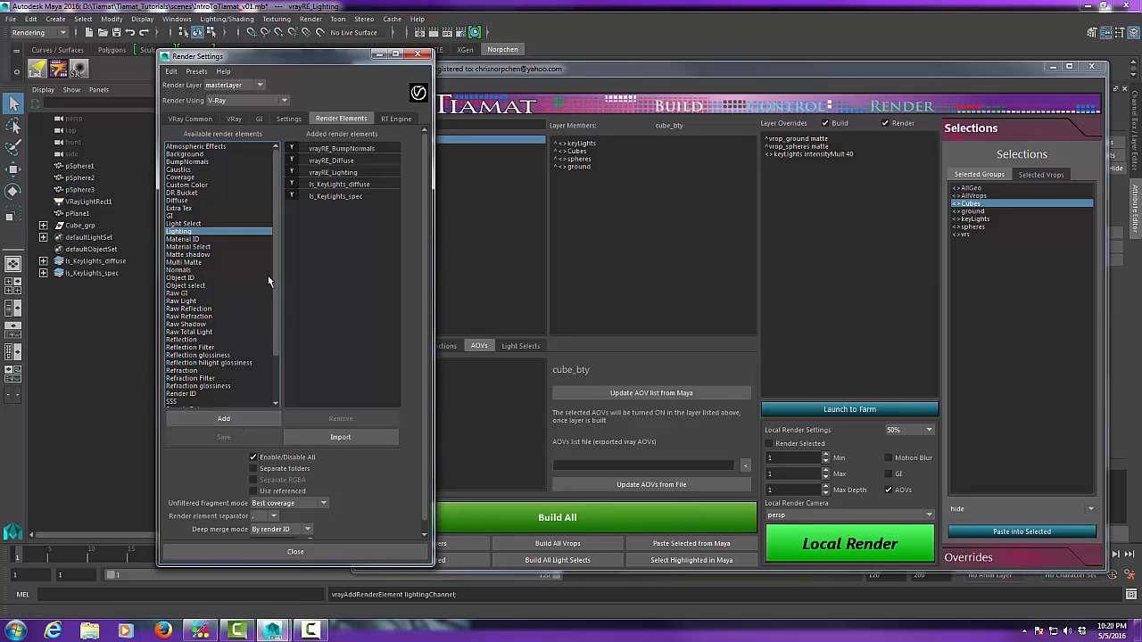
drag(273, 266, 269, 311)
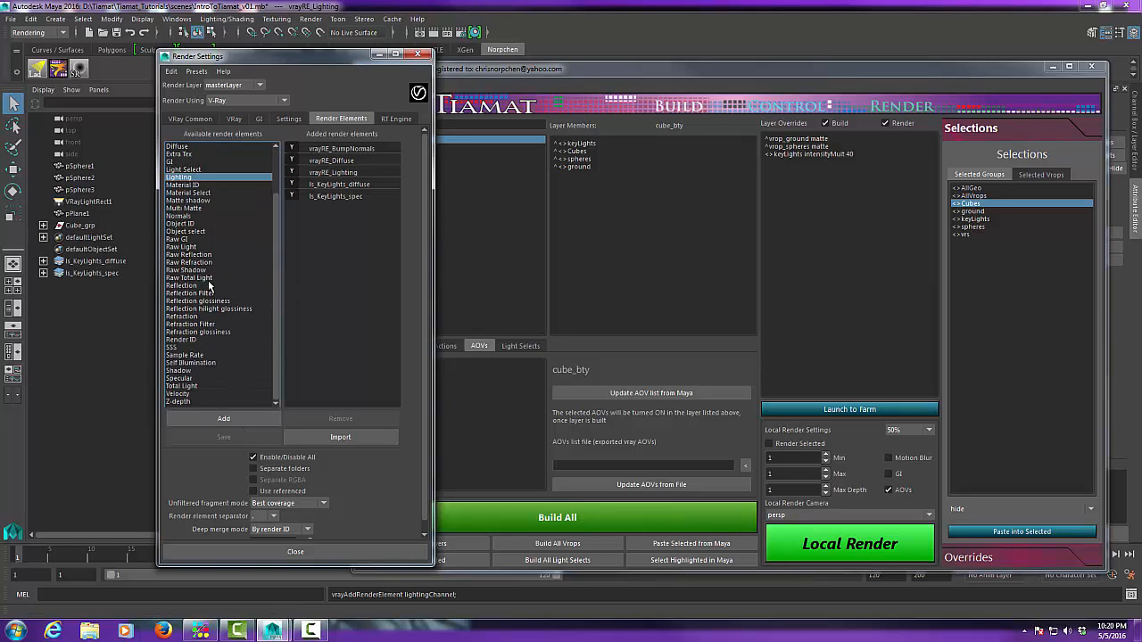
click(197, 286)
click(210, 418)
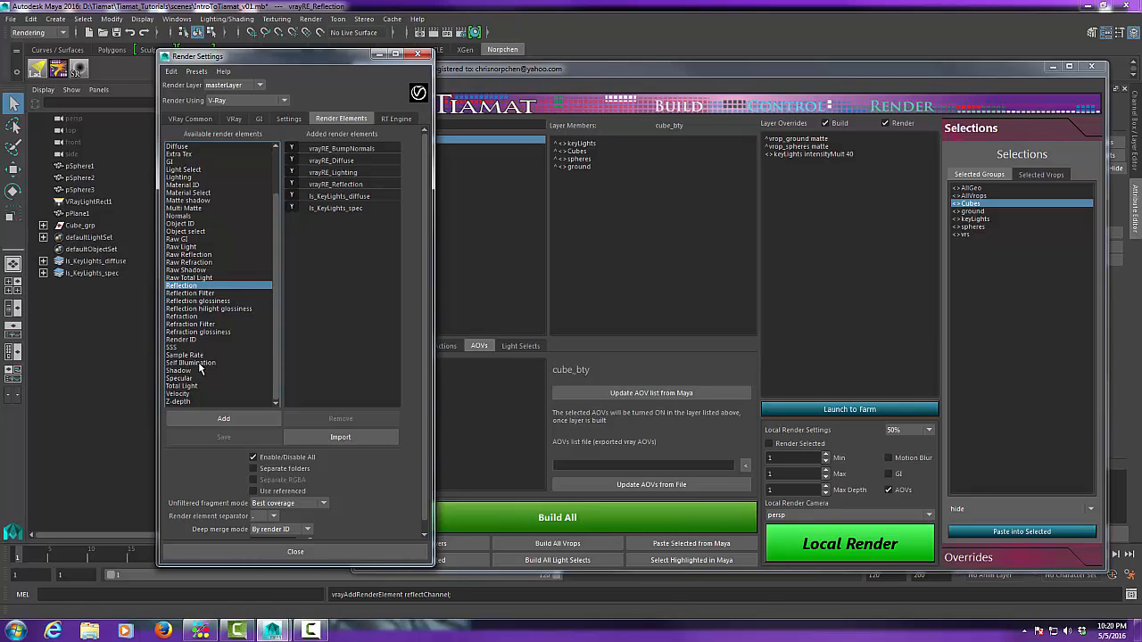
- Add the Specular and Self Illumination render elements to the V-Ray render settings
click(191, 378)
click(221, 418)
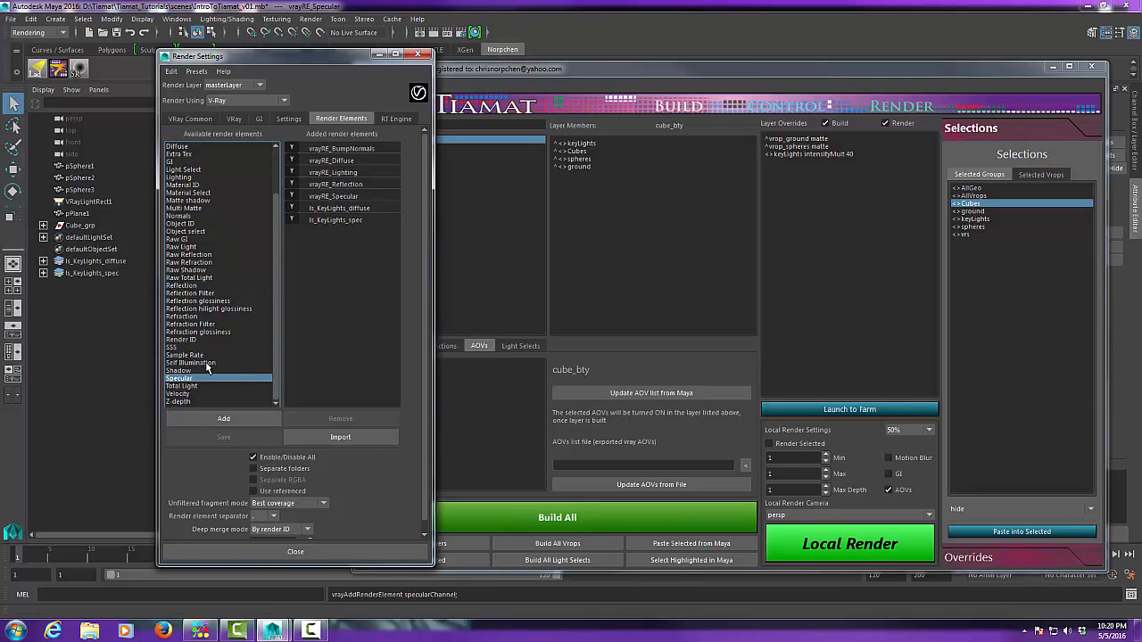
click(203, 363)
click(212, 416)
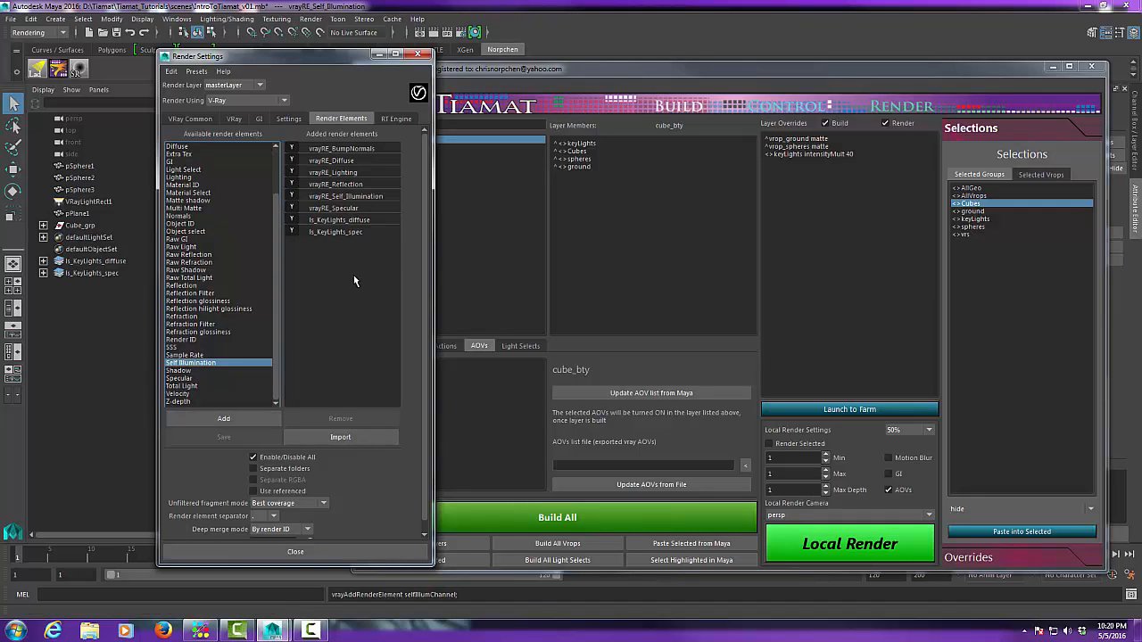
- Export the six vrayRE render elements, BumpNormals through Specular, to a file named aovList in renderData\tiamat
click(348, 152)
shift+click(342, 211)
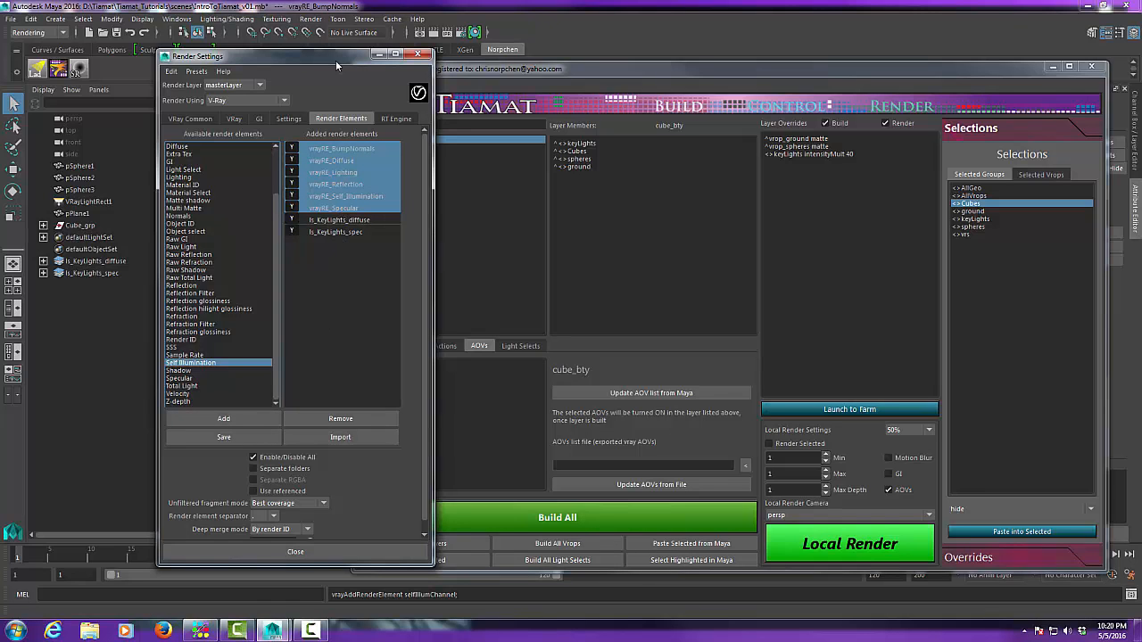
mouse_move(335, 60)
mouse_down()
mouse_move(289, 50)
mouse_move(347, 50)
mouse_up()
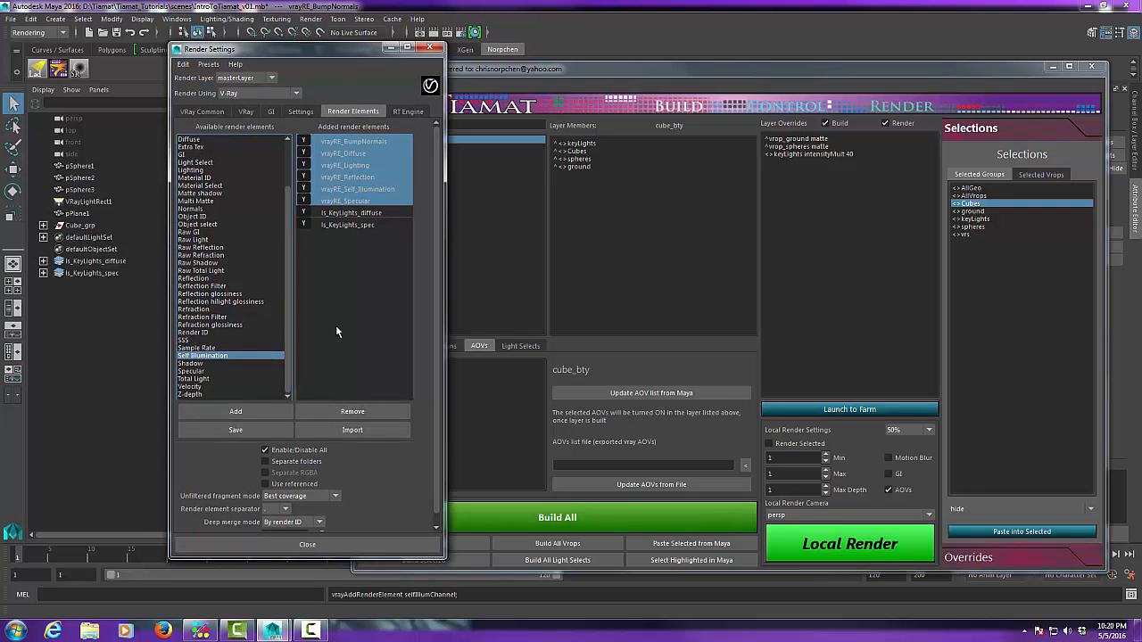
click(236, 430)
drag(584, 188, 686, 171)
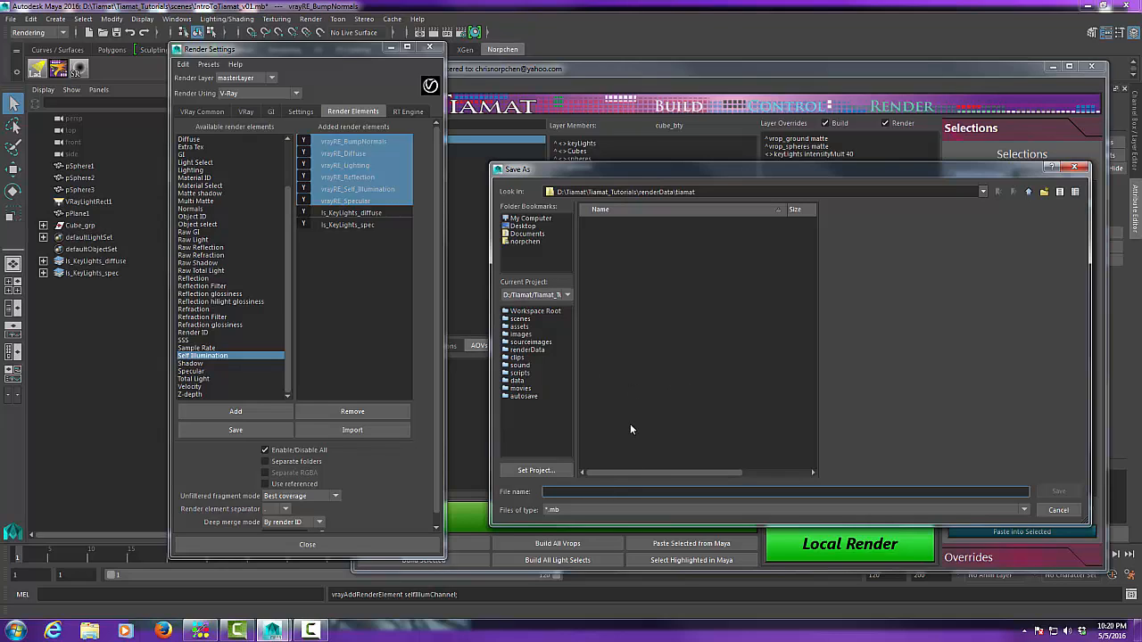
text(aovList)
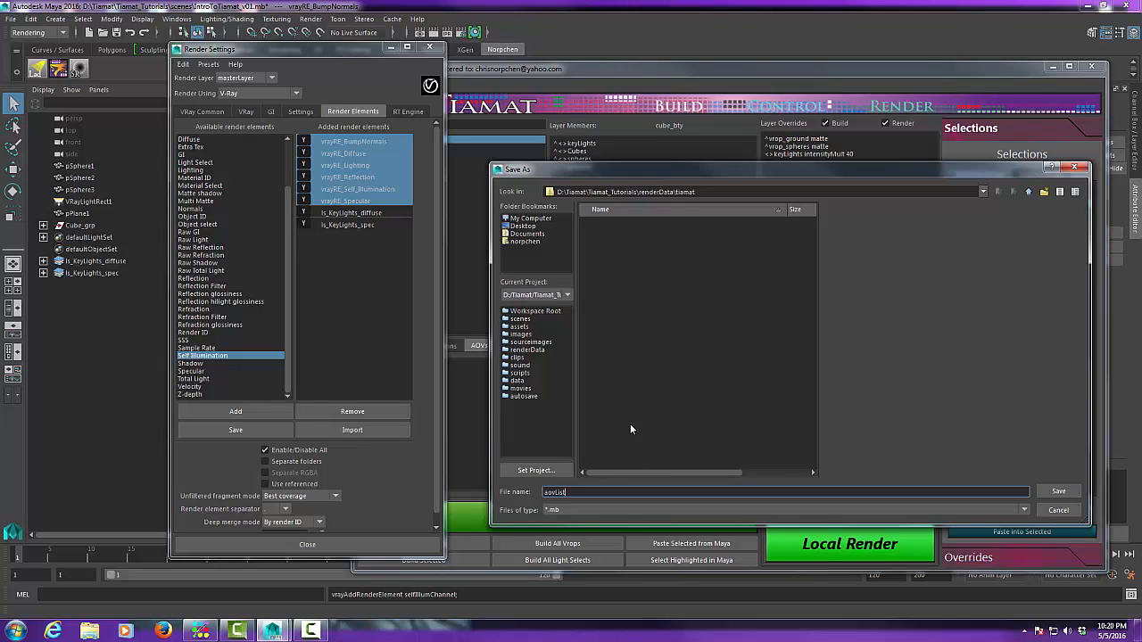
click(1059, 492)
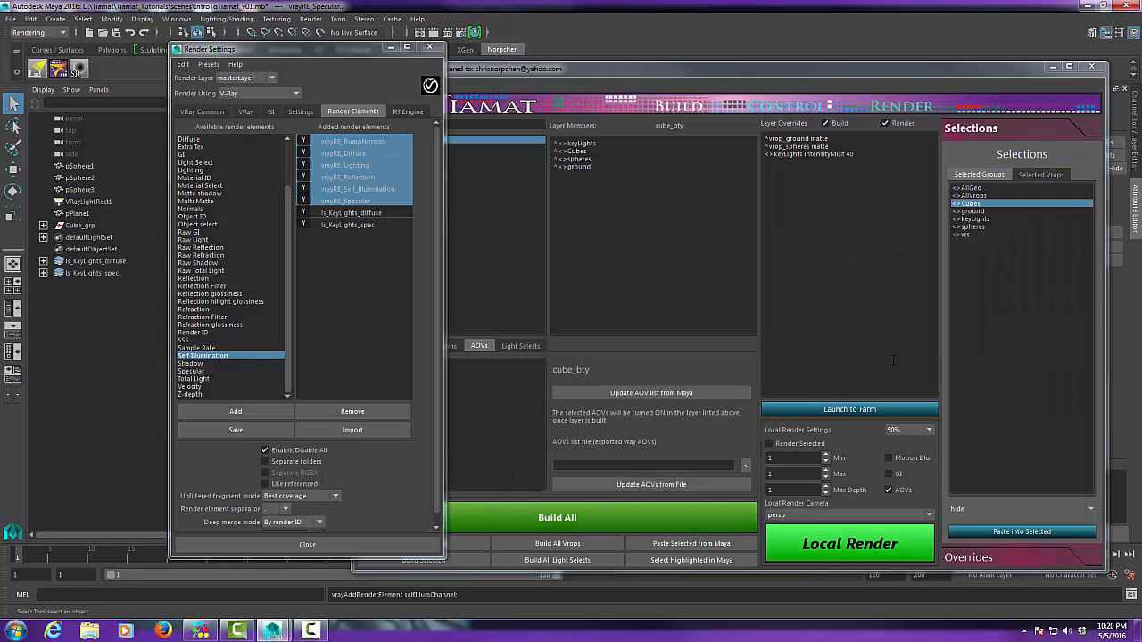
- Remove the six vrayRE render elements from the scene, keeping the two ls_KeyLights elements, and close the render settings
click(357, 143)
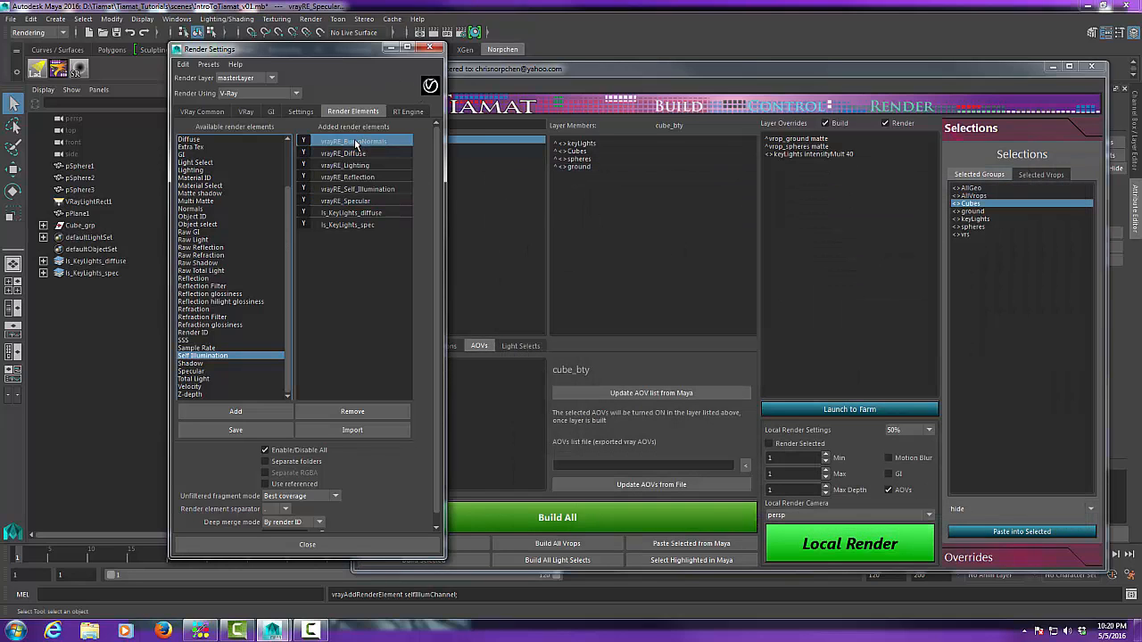
shift+click(351, 201)
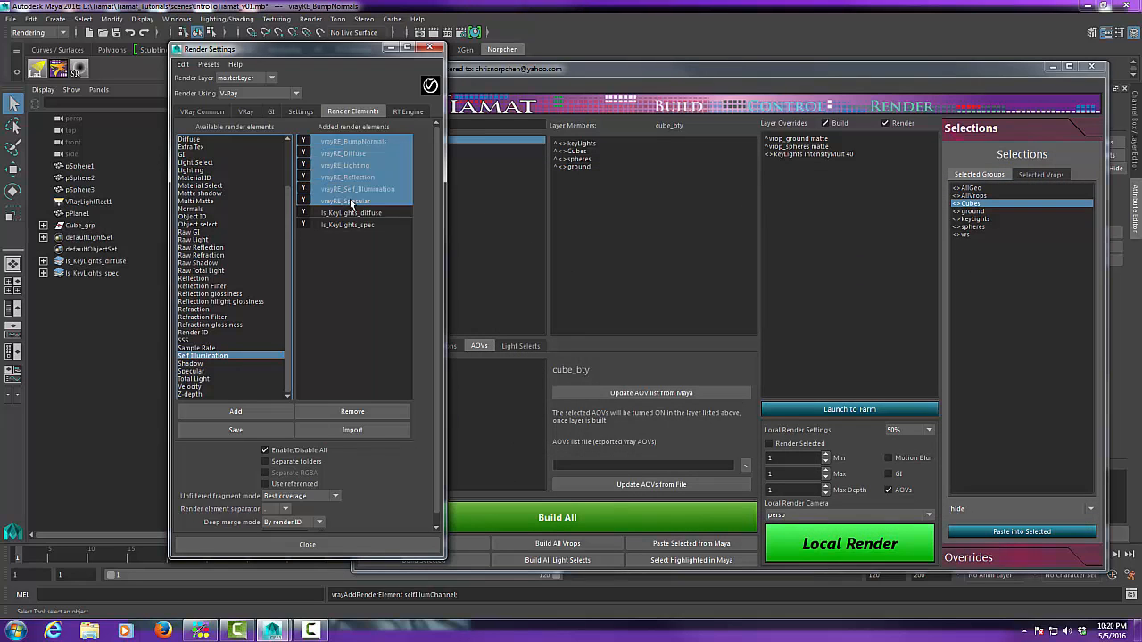
click(354, 412)
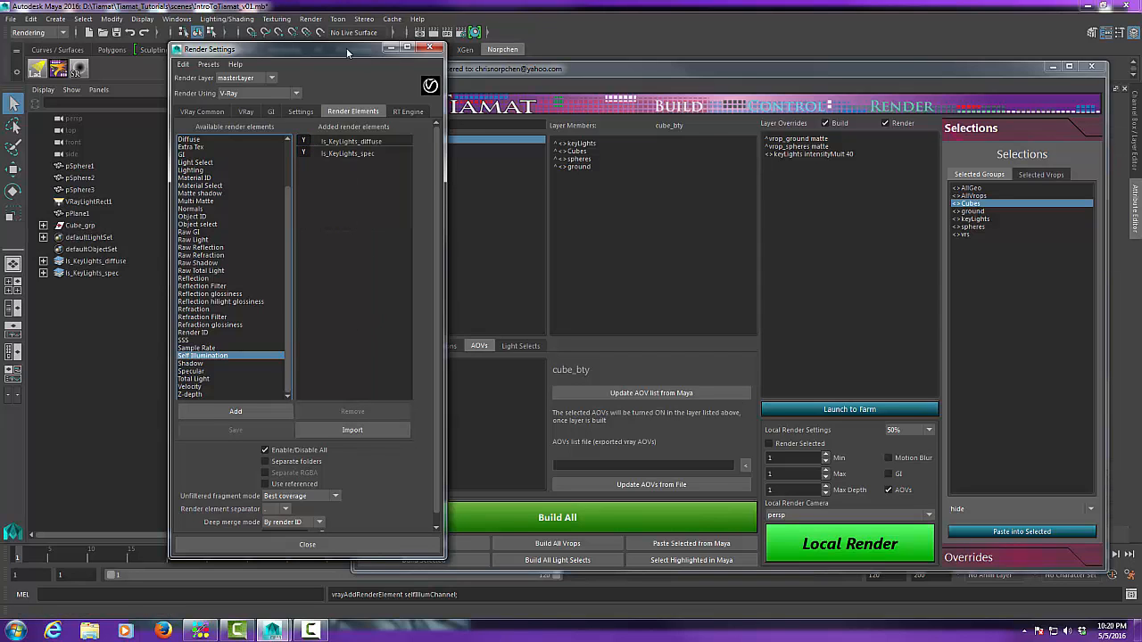
drag(346, 54, 305, 43)
click(388, 37)
- Set aovList.mb as Tiamat's AOV list file, update the AOVs from it, and check the imported elements in the render settings
drag(586, 72, 583, 60)
click(744, 454)
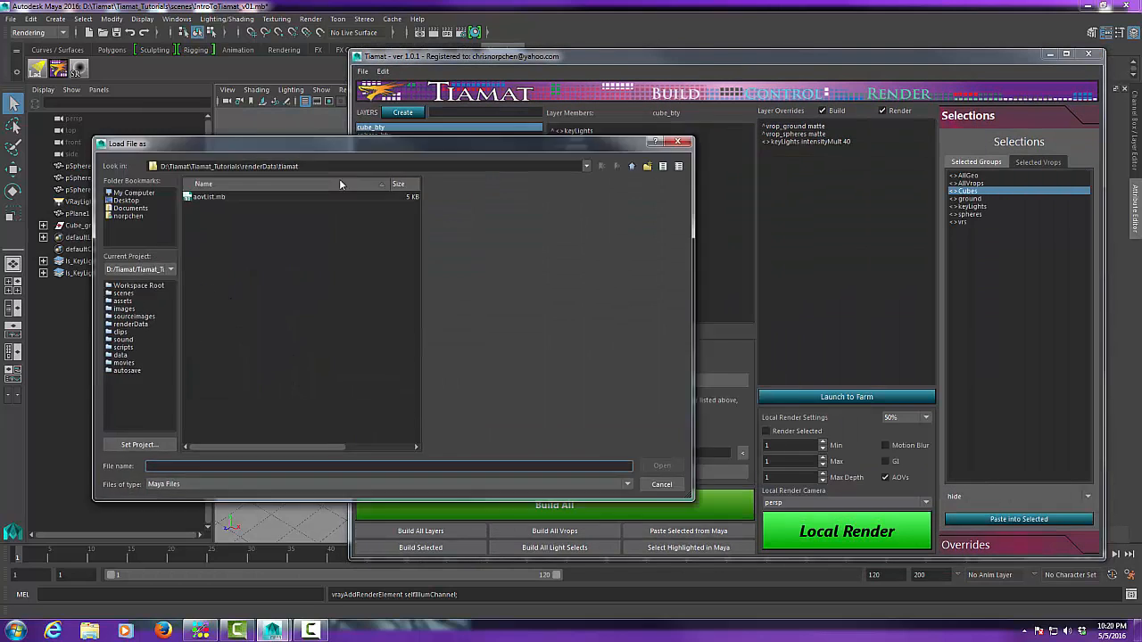
drag(355, 146, 580, 128)
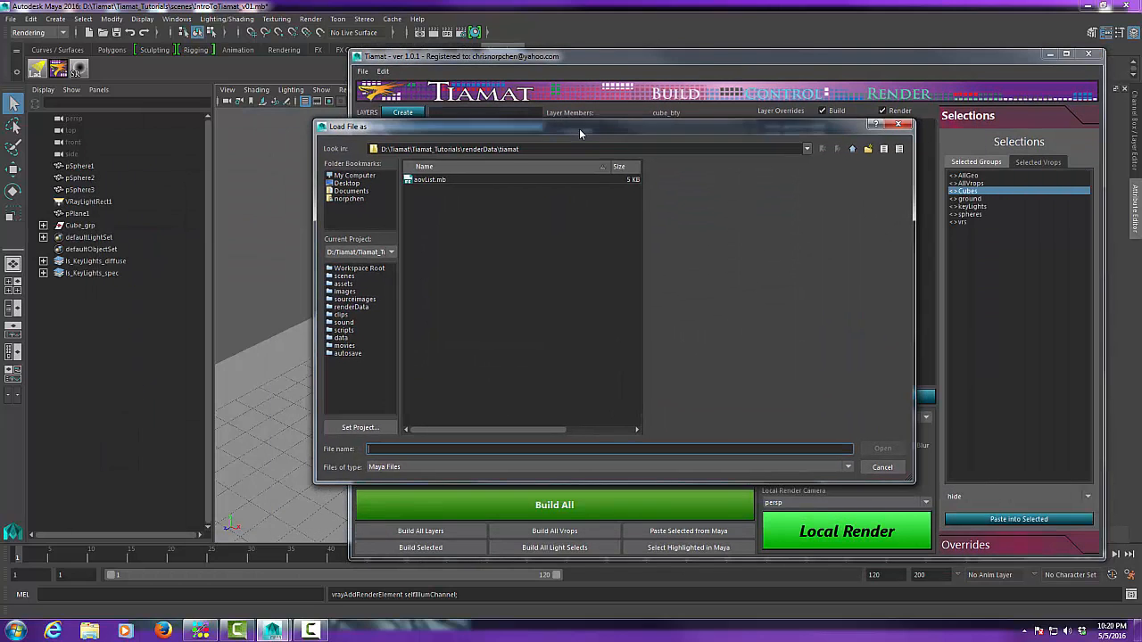
click(437, 178)
click(884, 448)
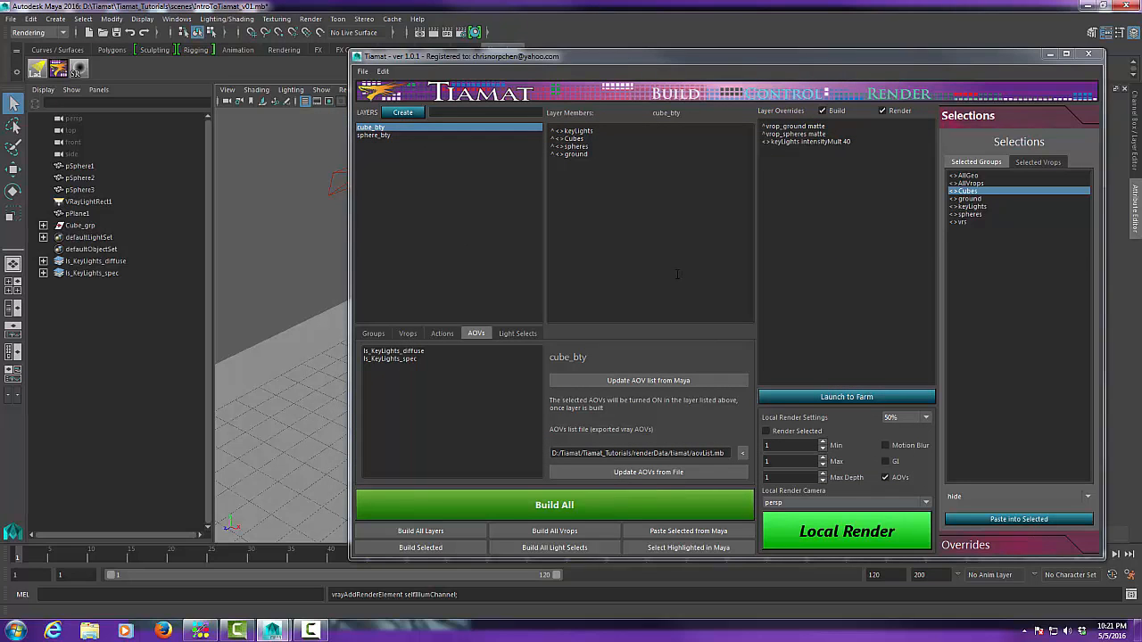
click(671, 473)
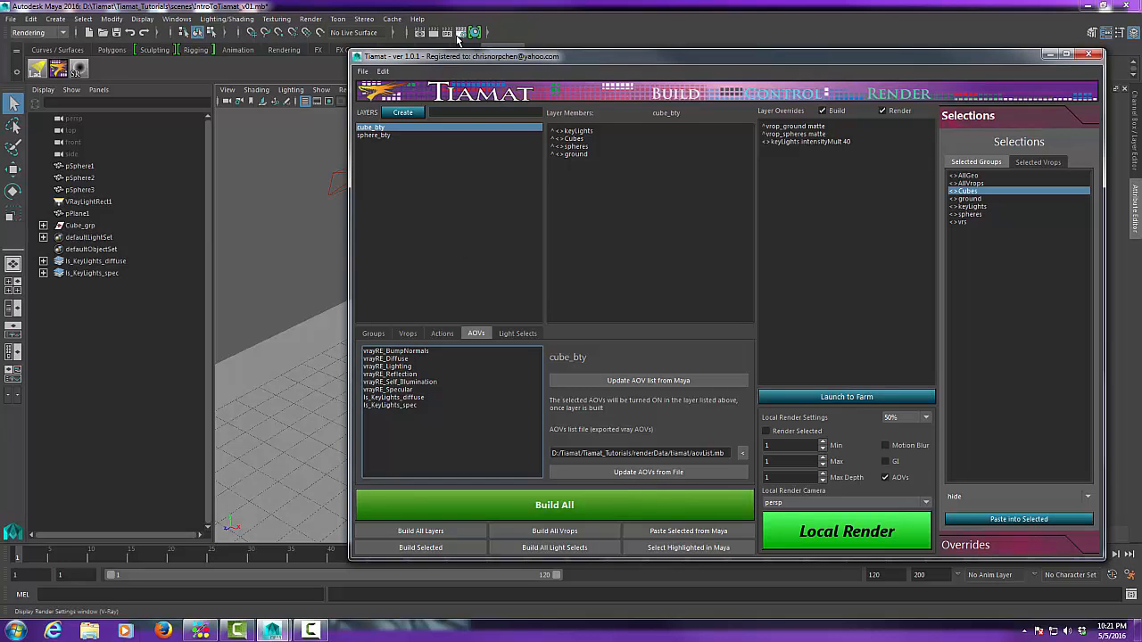
click(459, 33)
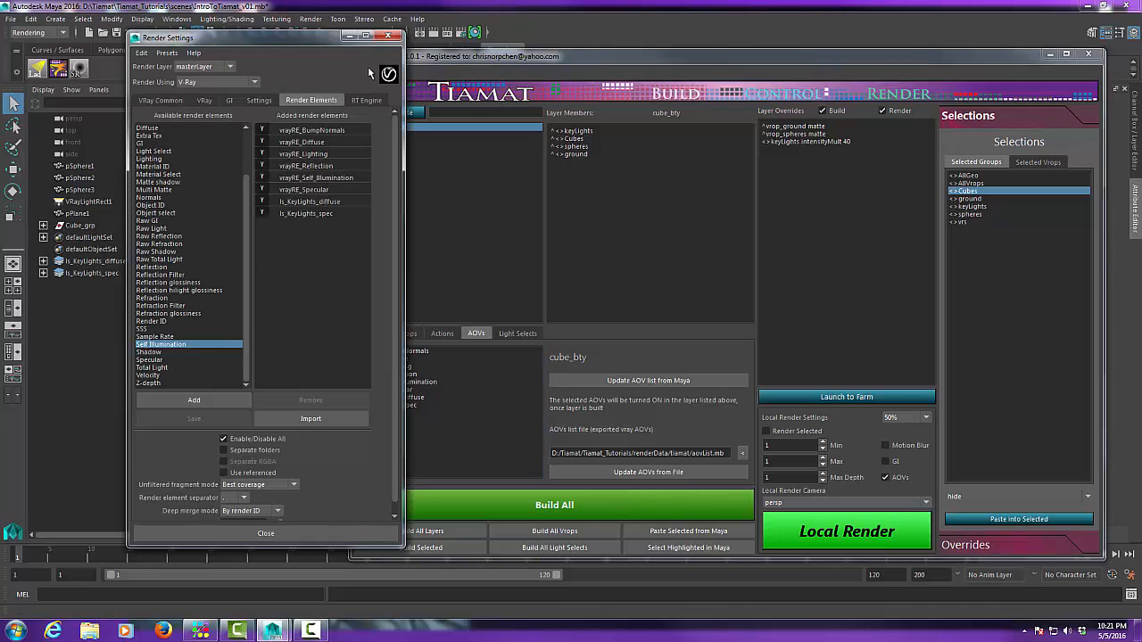
click(390, 36)
- Enable all AOVs, from vrayRE_BumpNormals through ls_KeyLights_spec, for the sphere_bty layer
click(372, 134)
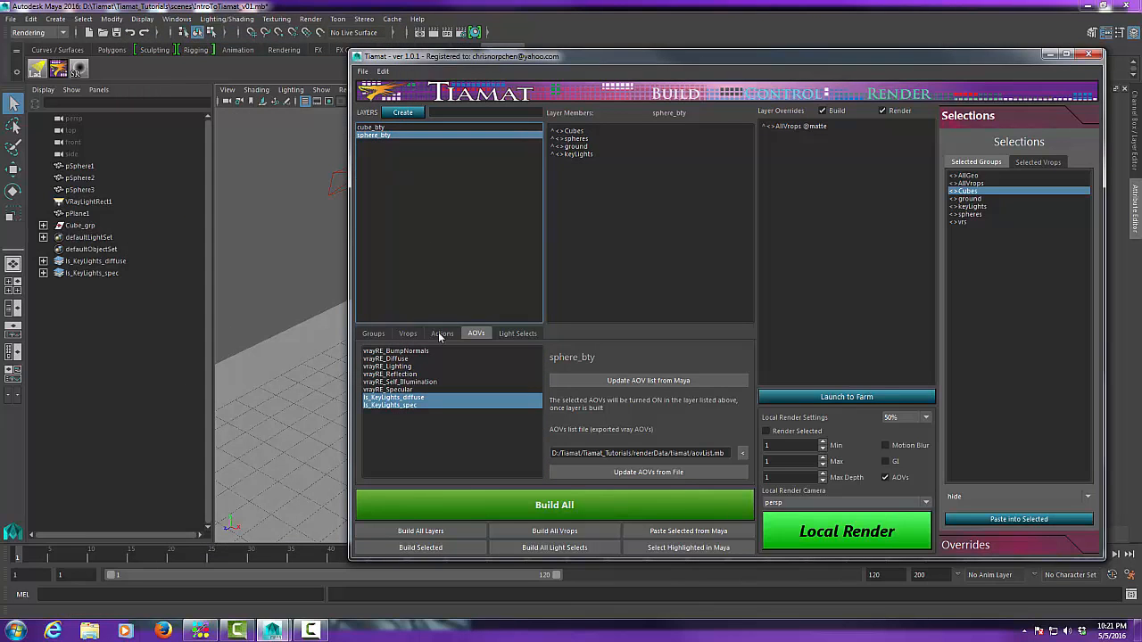
click(384, 127)
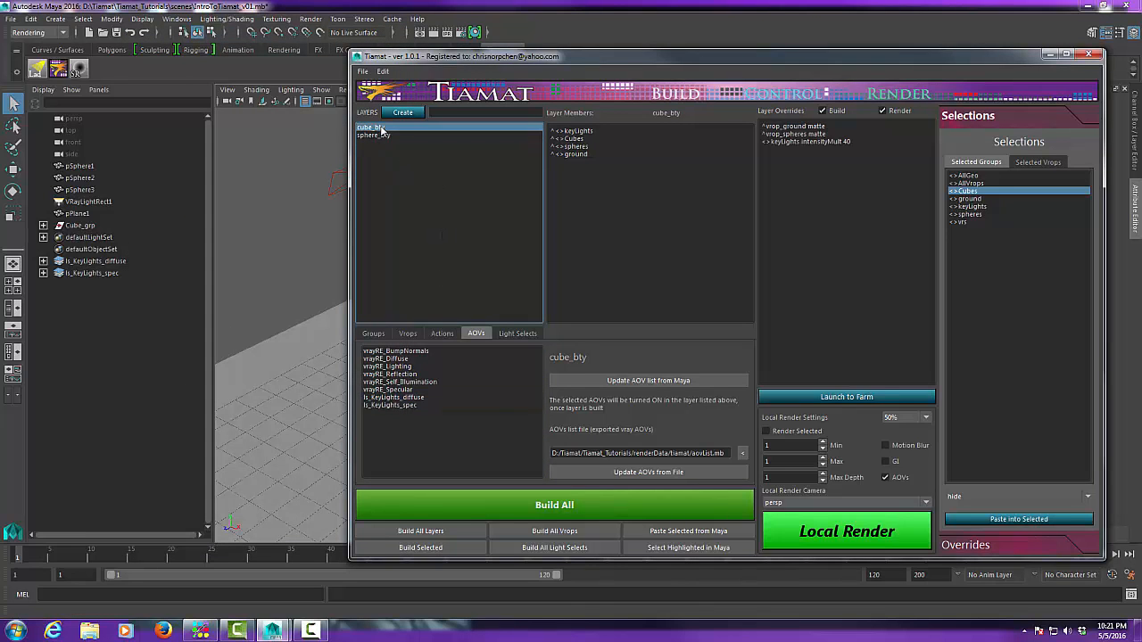
click(384, 135)
drag(415, 353, 416, 389)
- Enable only the vrayRE_BumpNormals, vrayRE_Lighting and ls_KeyLights_spec AOVs for the cube_bty layer
click(384, 126)
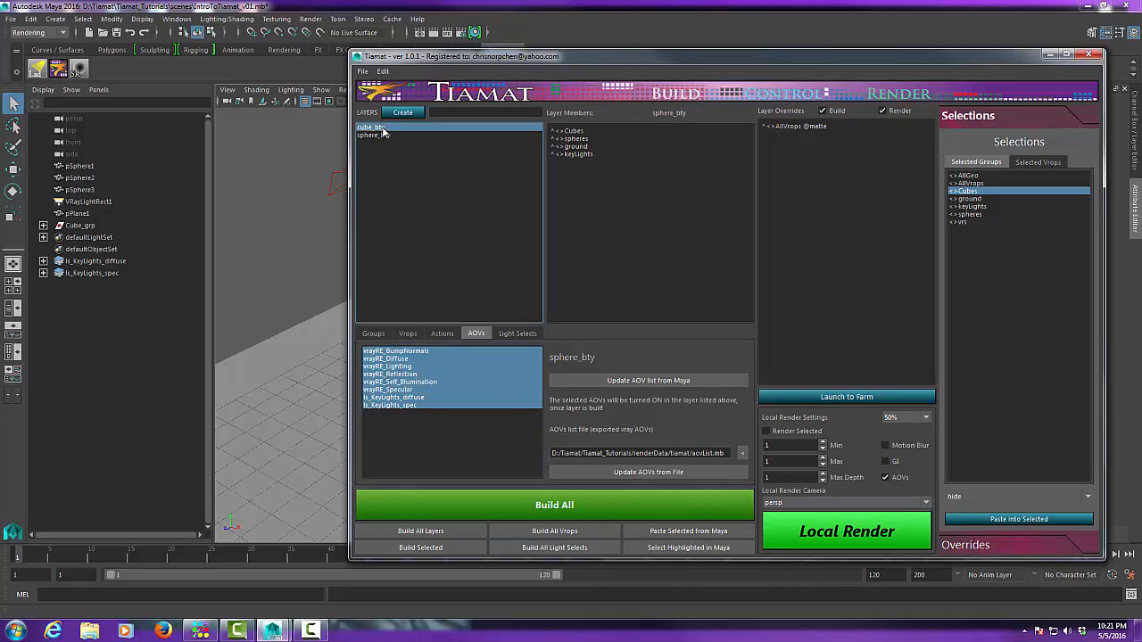
click(423, 354)
ctrl+click(412, 366)
ctrl+click(397, 405)
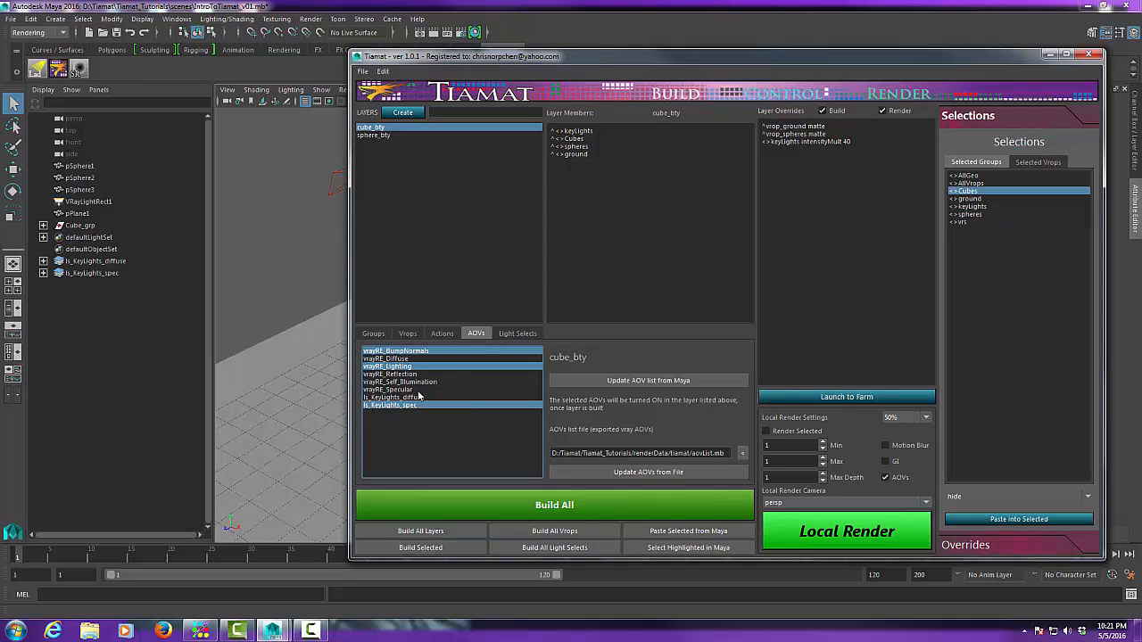
- Compare the AOV selections stored for the sphere_bty and cube_bty layers
click(381, 135)
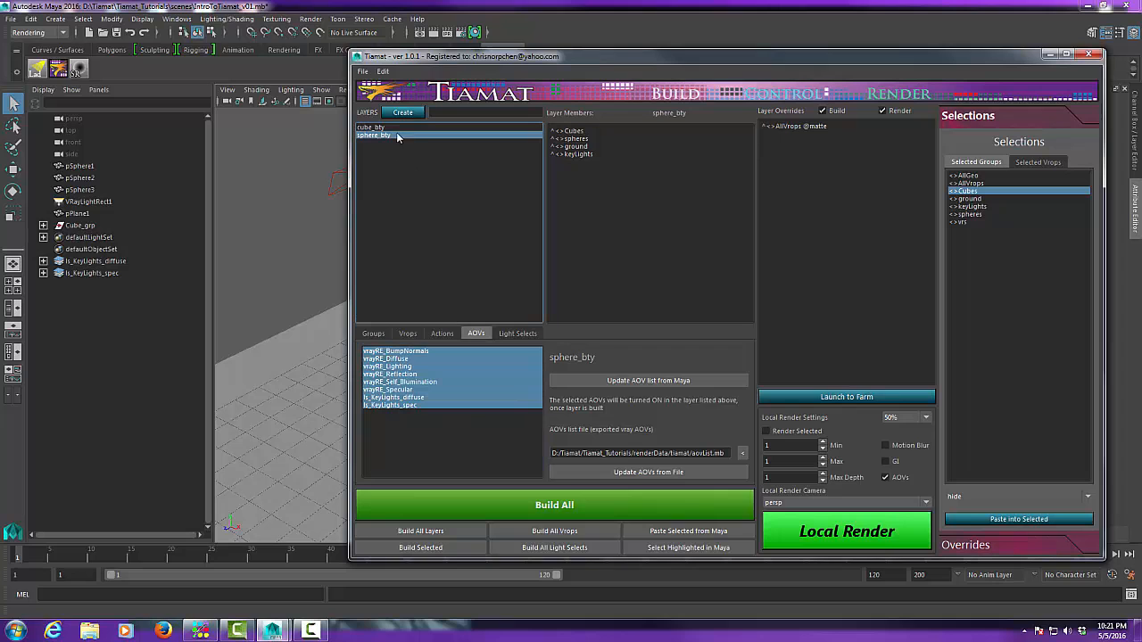
click(459, 129)
drag(650, 54, 545, 51)
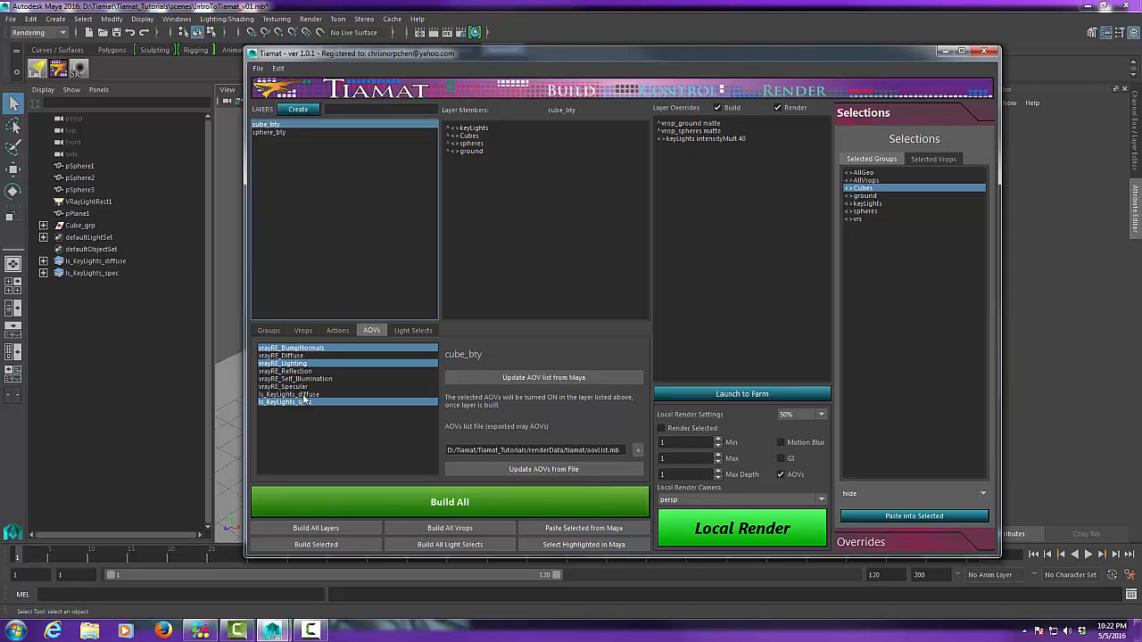
click(285, 132)
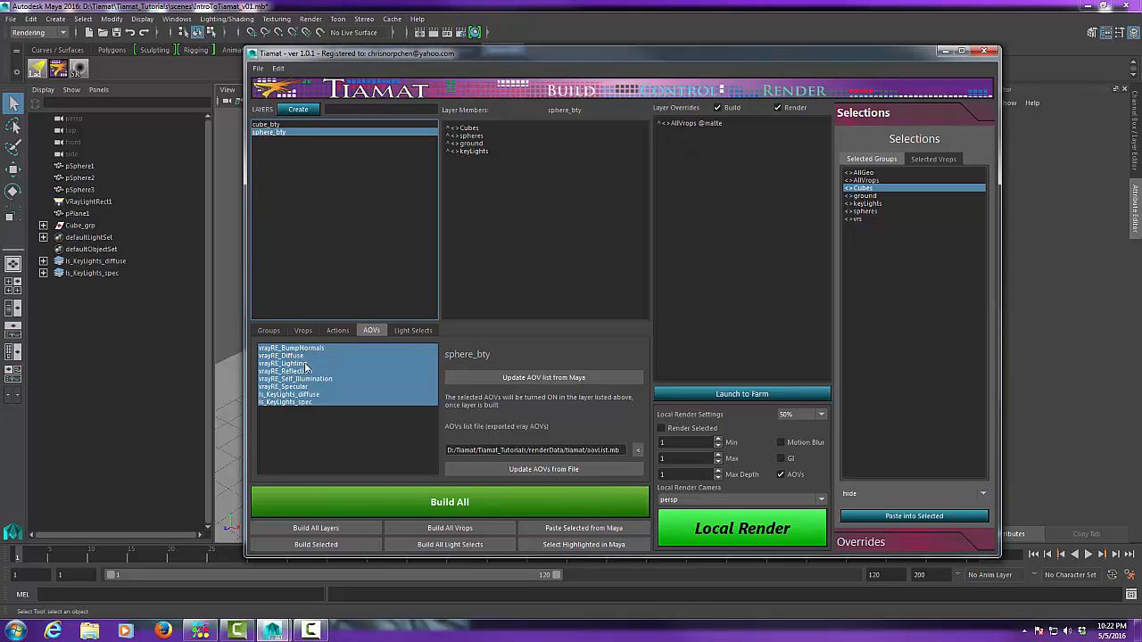
click(277, 125)
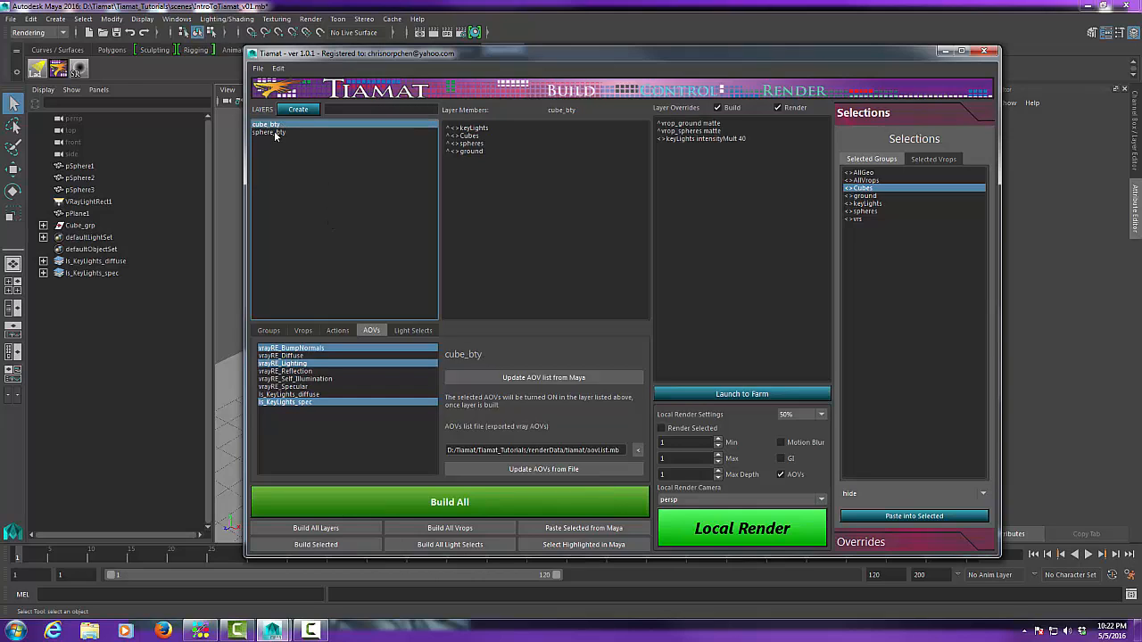
click(273, 131)
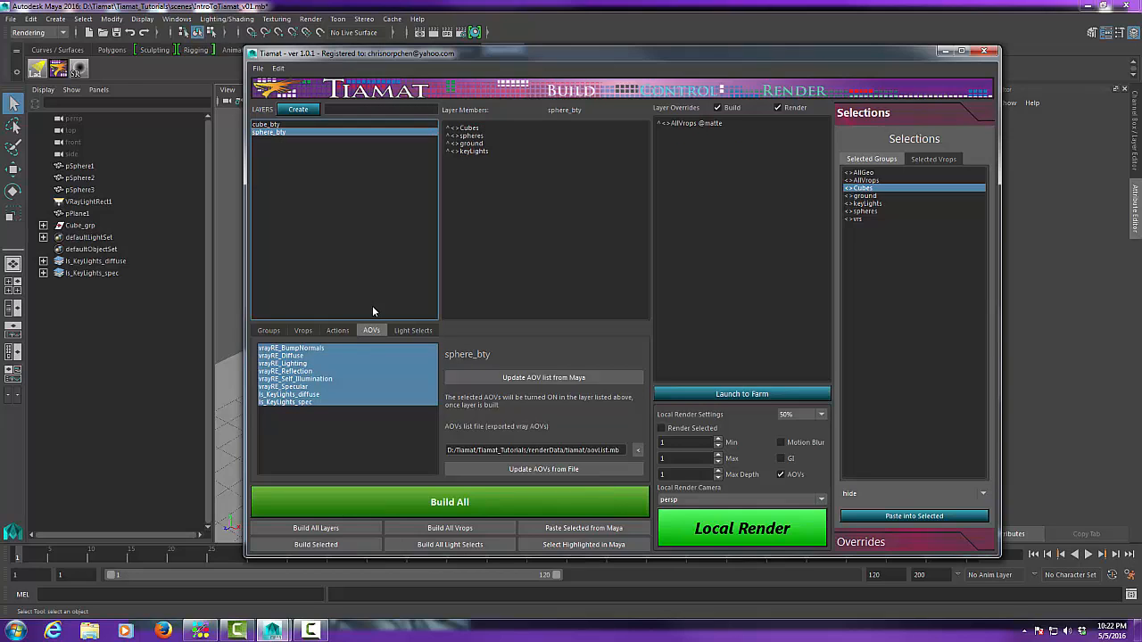
- Add vrayRE_Self_Illumination and vrayRE_Specular to the AOVs enabled for cube_bty
click(278, 125)
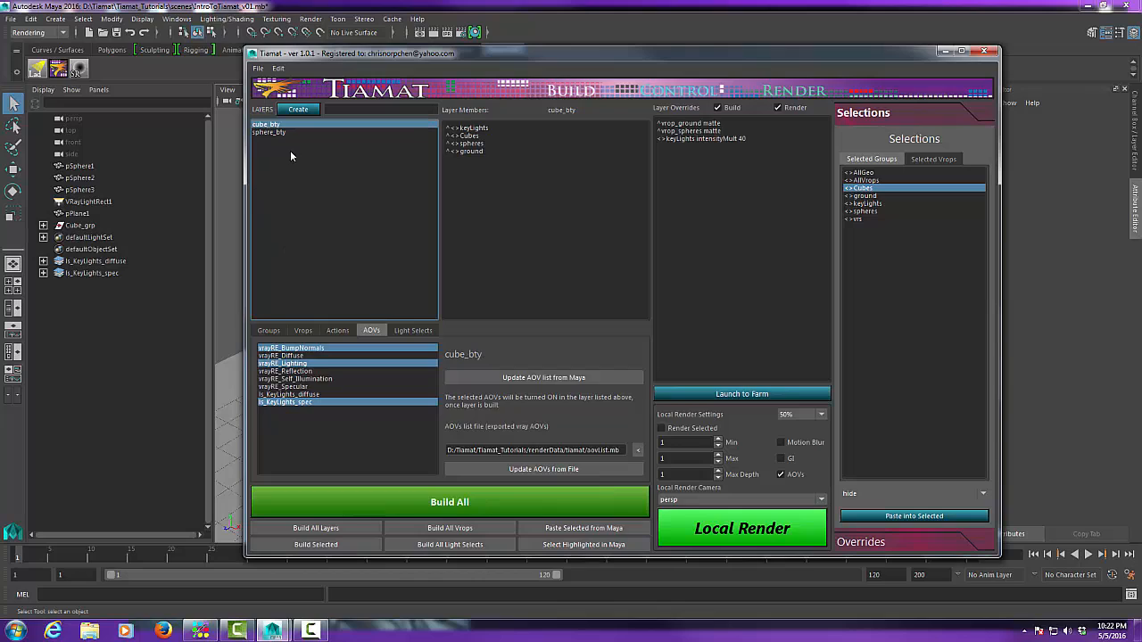
ctrl+click(303, 379)
ctrl+click(299, 387)
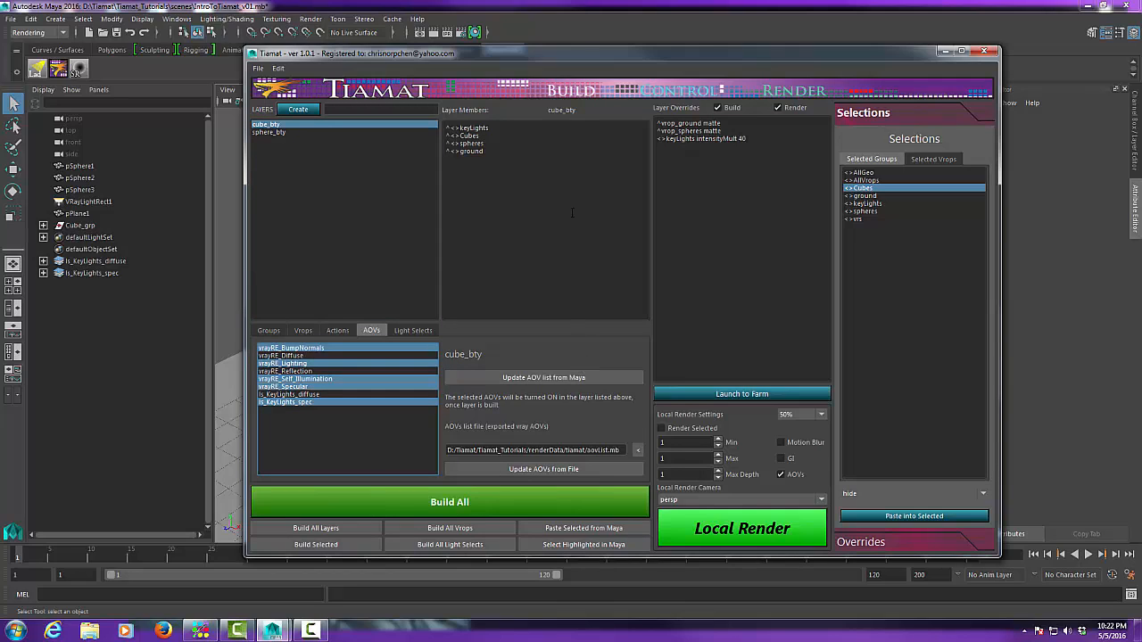
- Show the Tiamat groups list and open the Overrides section with its tracking and override state options
drag(604, 55, 611, 46)
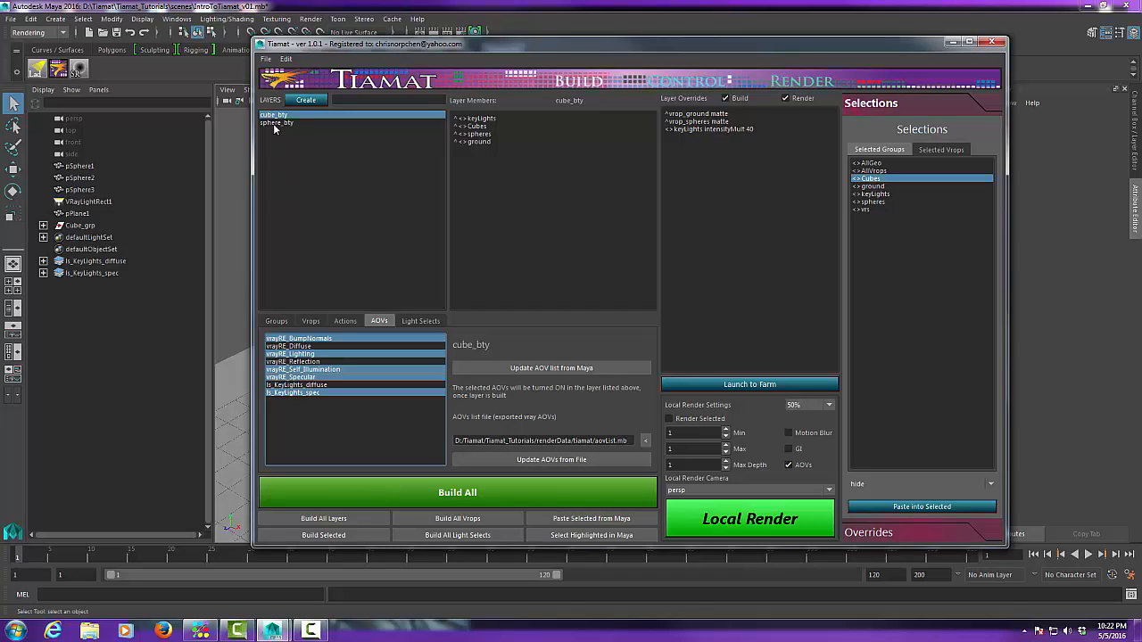
click(276, 322)
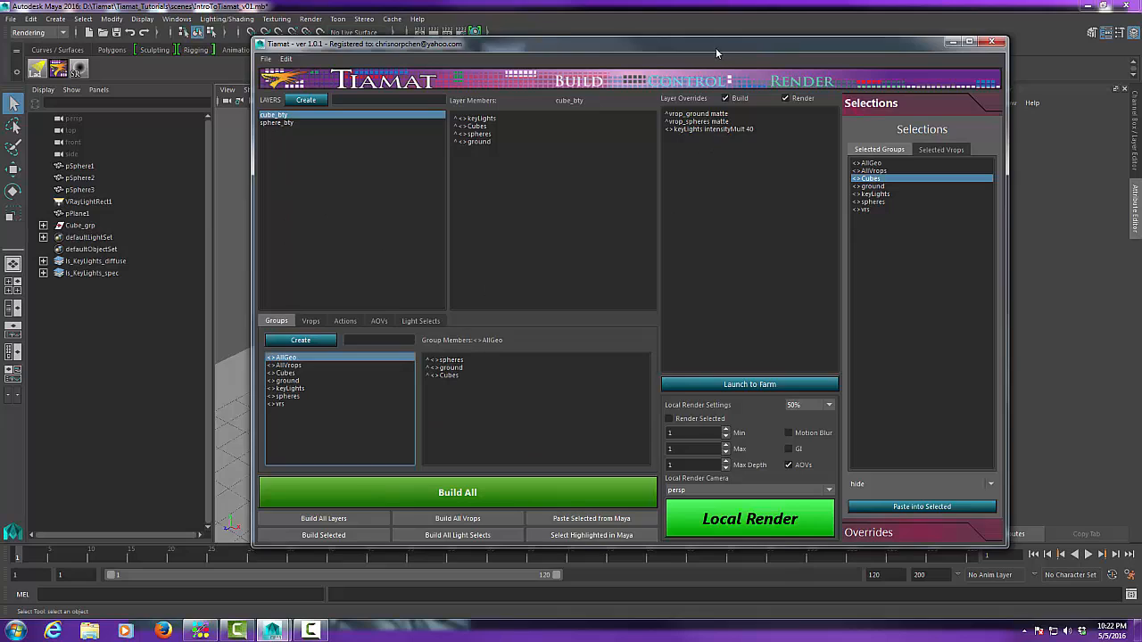
drag(722, 46, 633, 61)
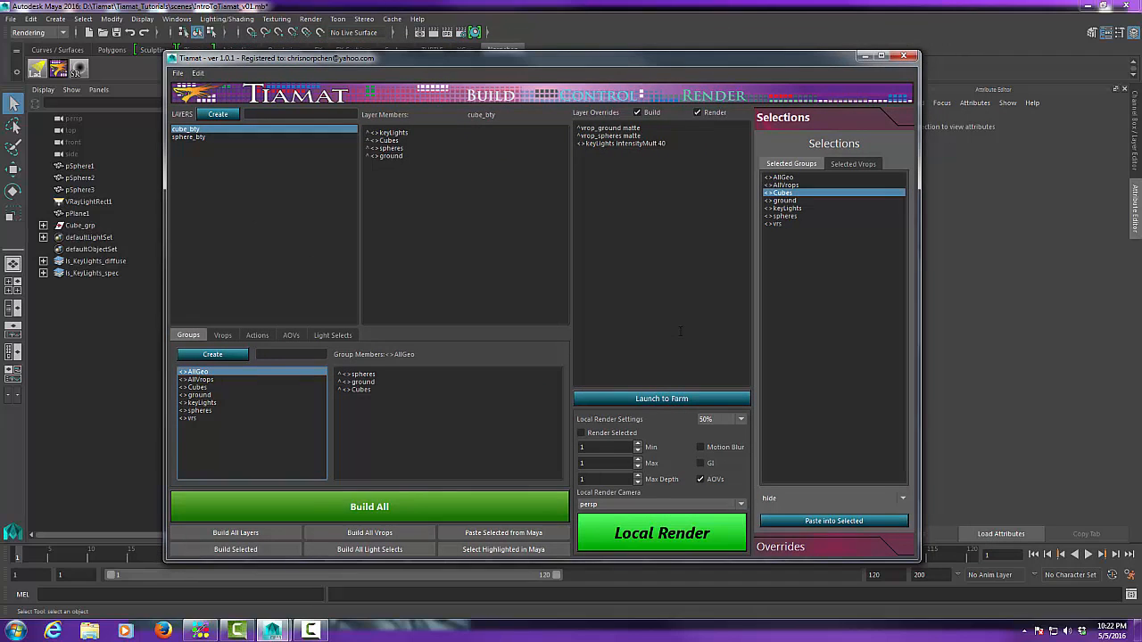
click(794, 544)
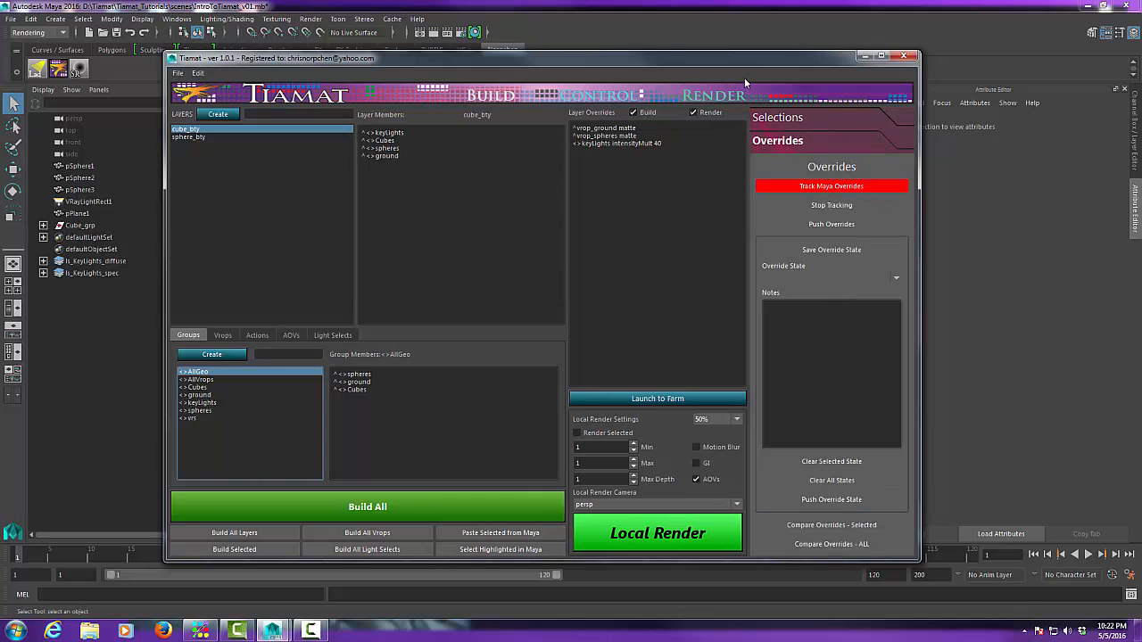
drag(746, 67, 842, 59)
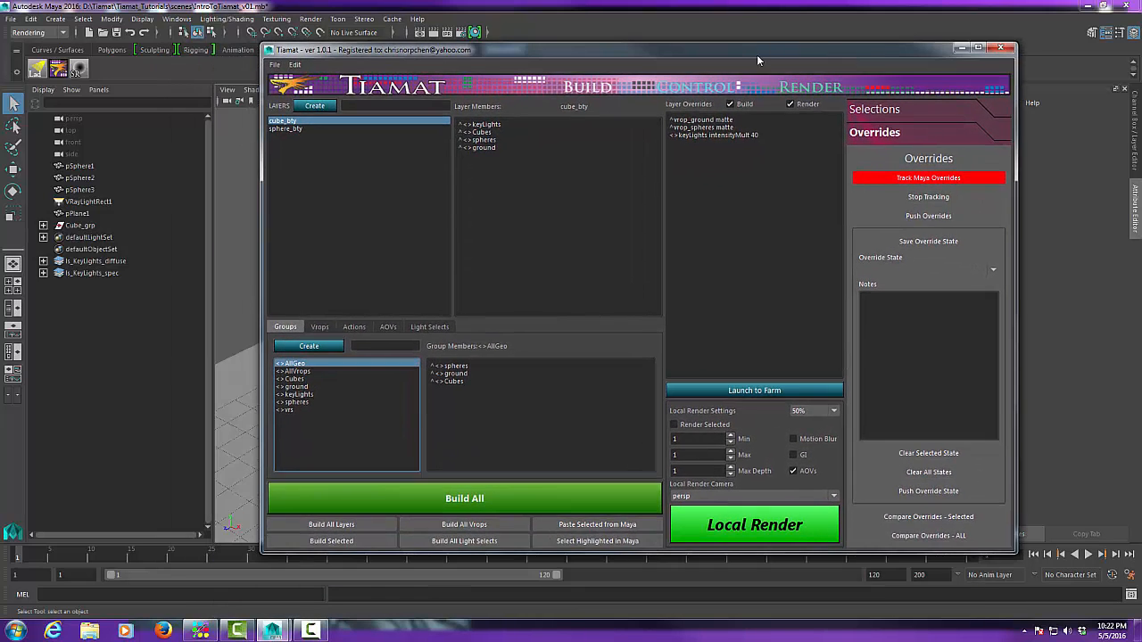
drag(759, 53, 742, 73)
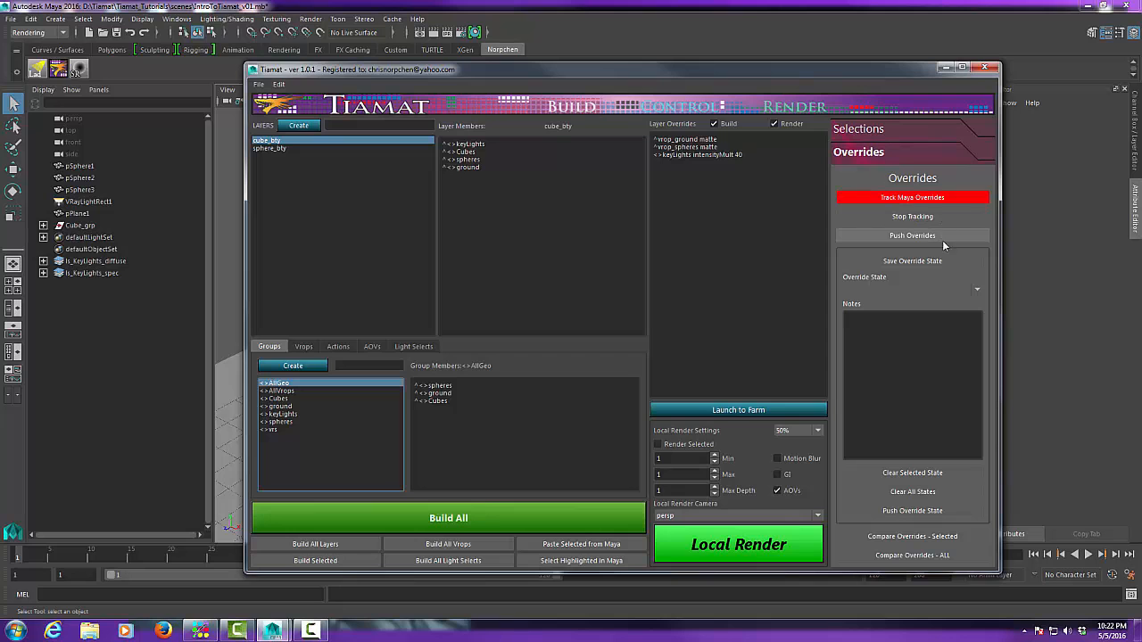
drag(896, 73, 958, 68)
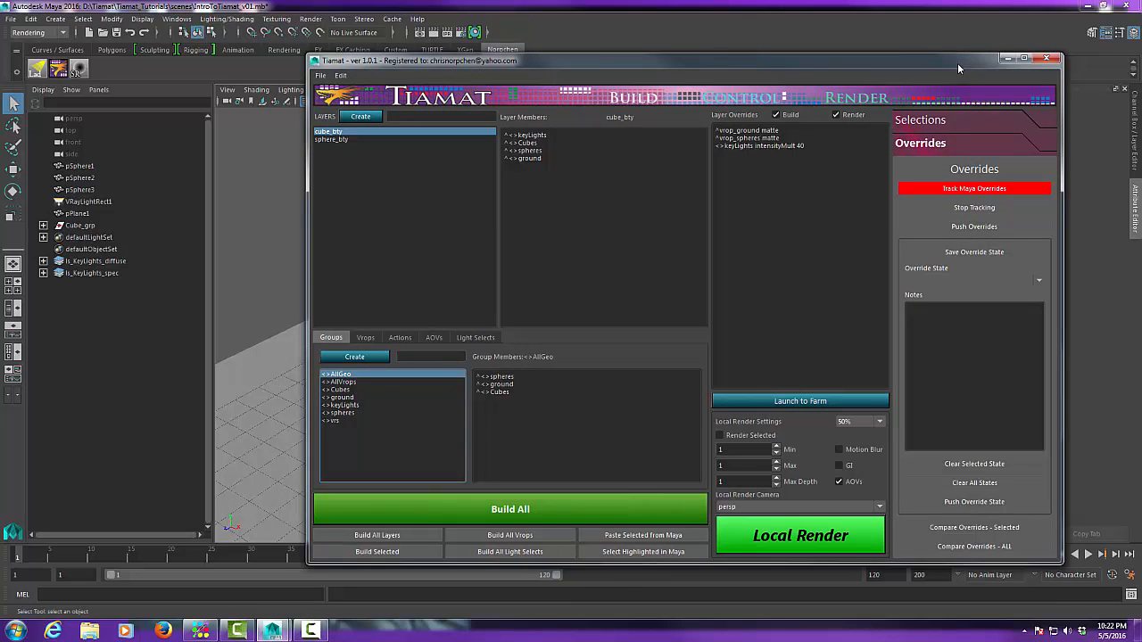
drag(940, 60, 910, 69)
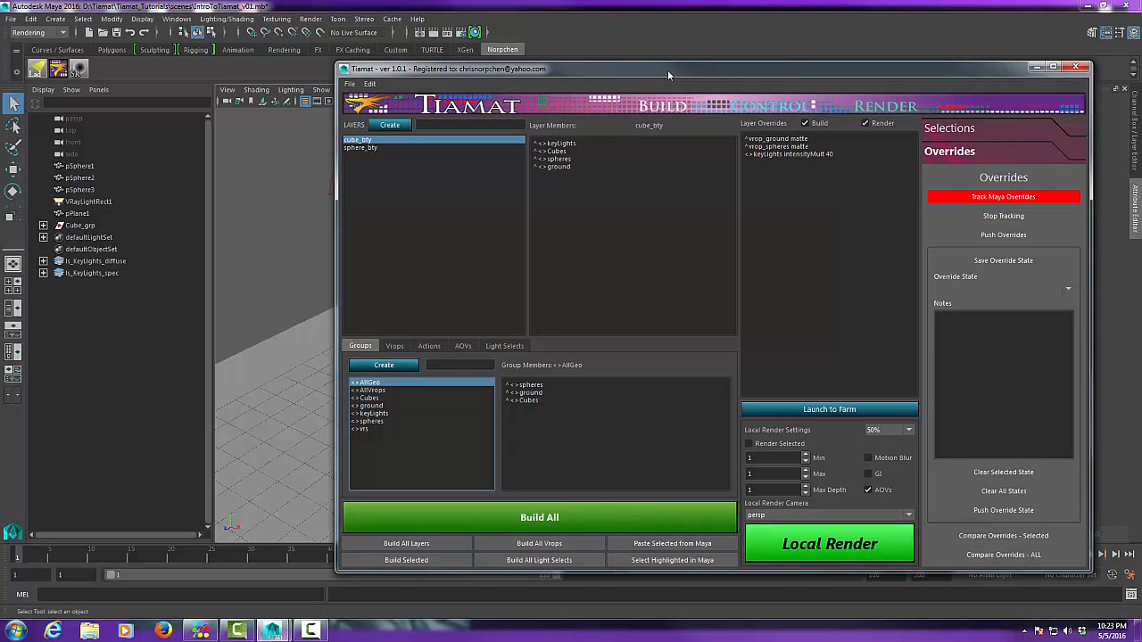
drag(668, 70, 684, 230)
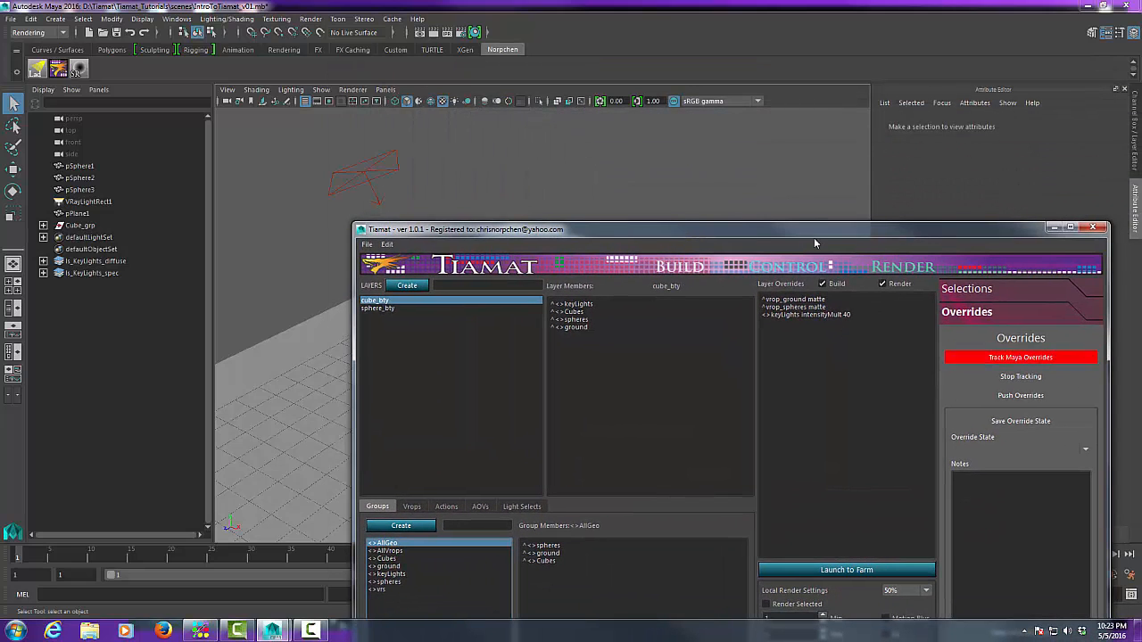
drag(813, 235, 559, 75)
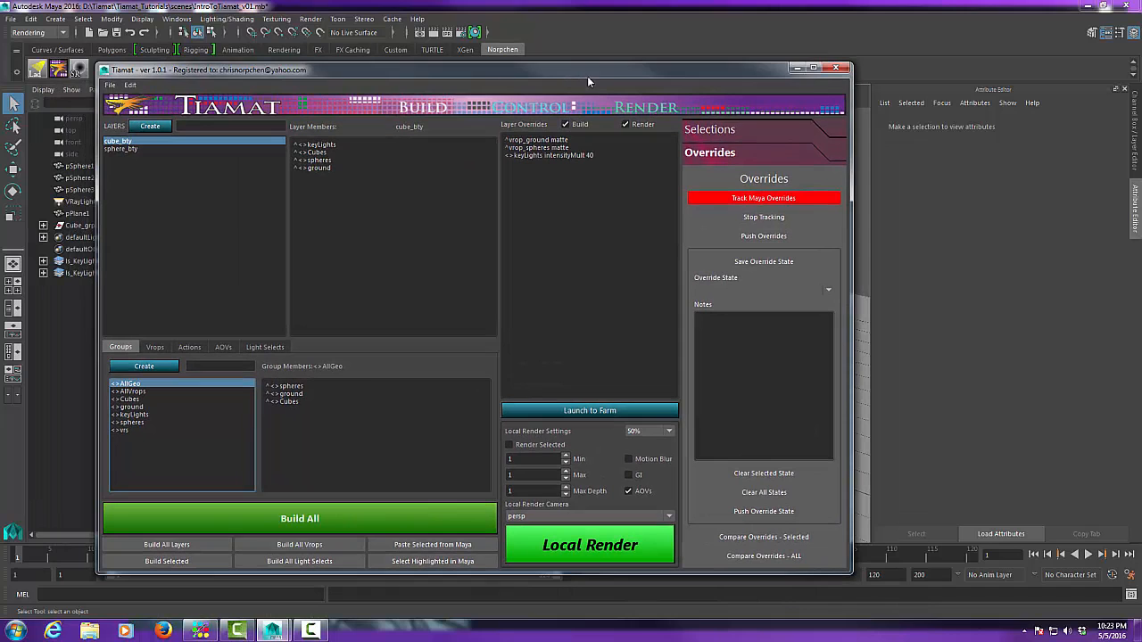
- Show Maya's render layers and build everything from the Tiamat templates, including vrops and light selects
click(1108, 33)
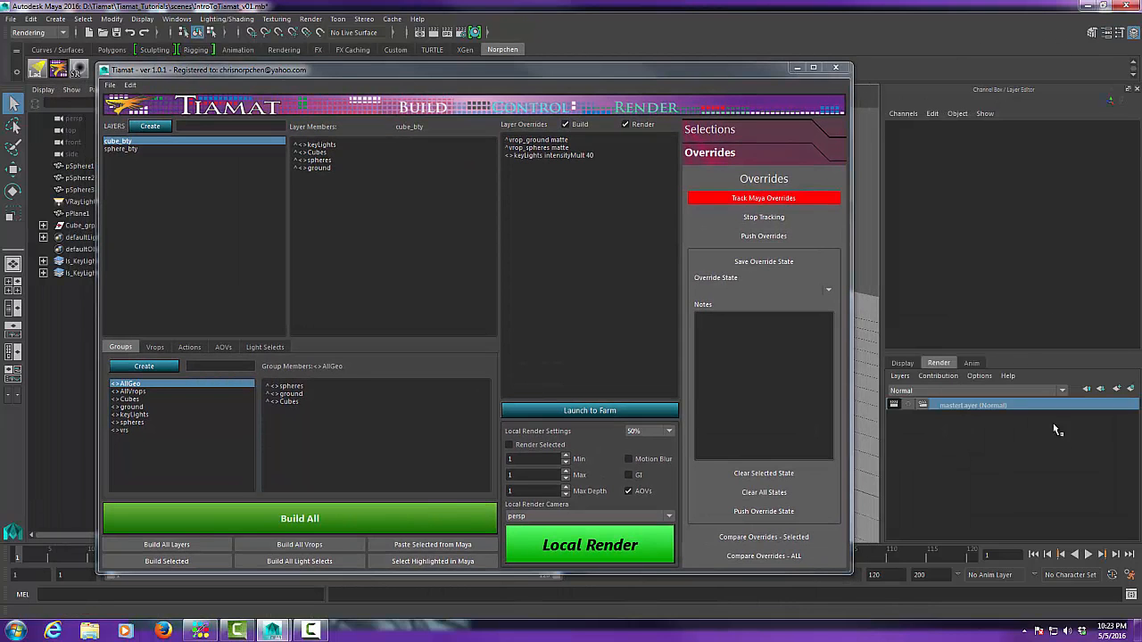
drag(485, 73, 601, 62)
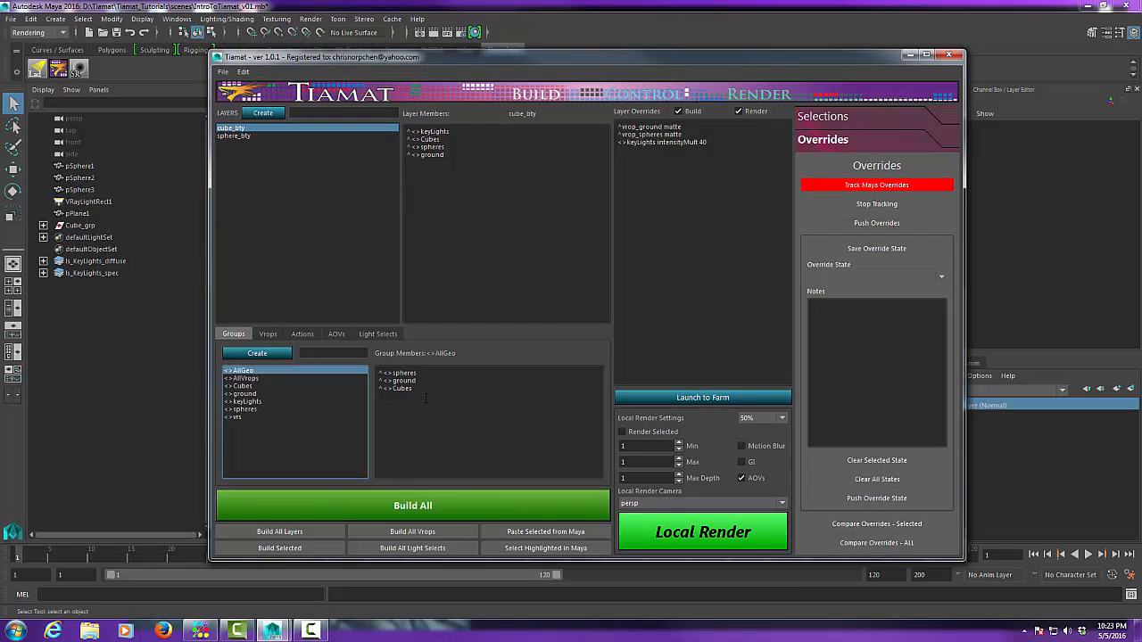
click(398, 509)
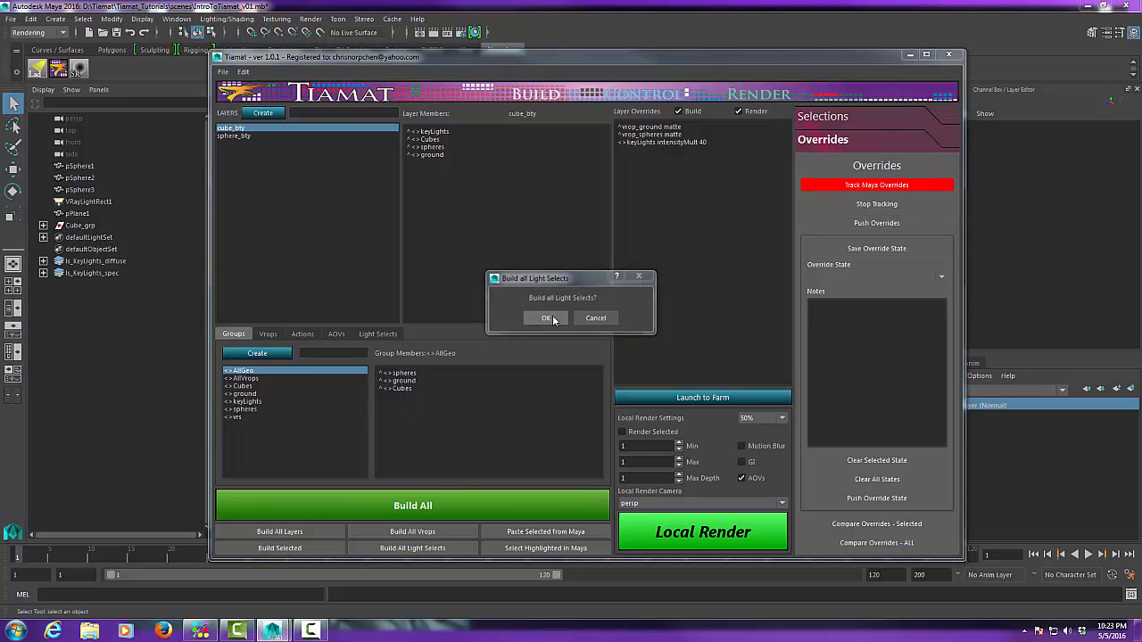
click(547, 319)
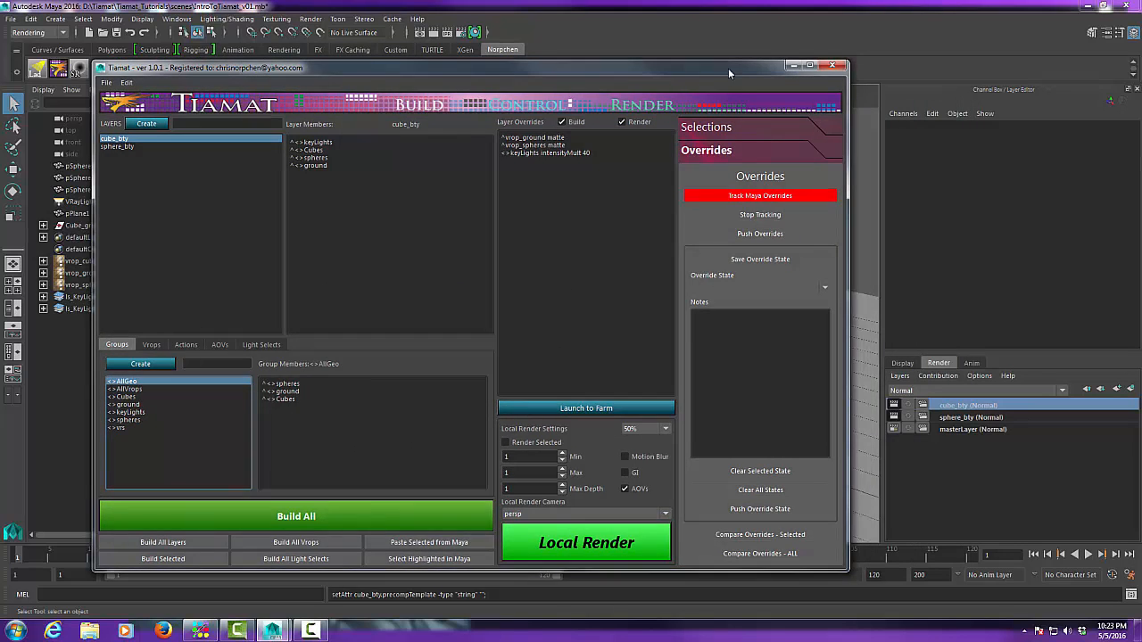
drag(728, 68, 766, 87)
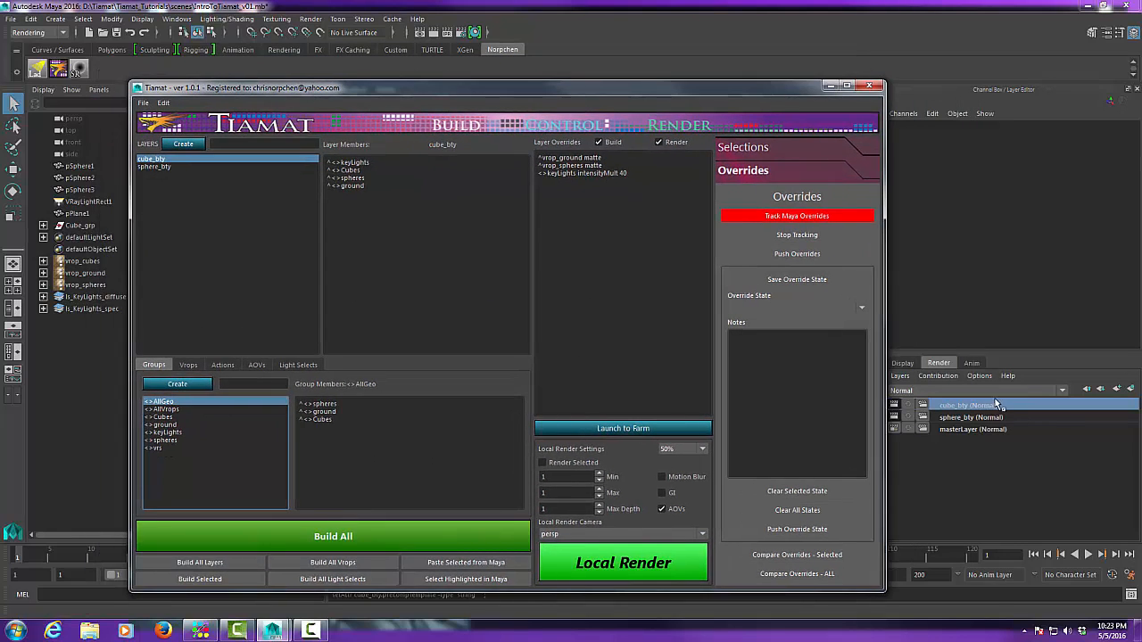
click(156, 166)
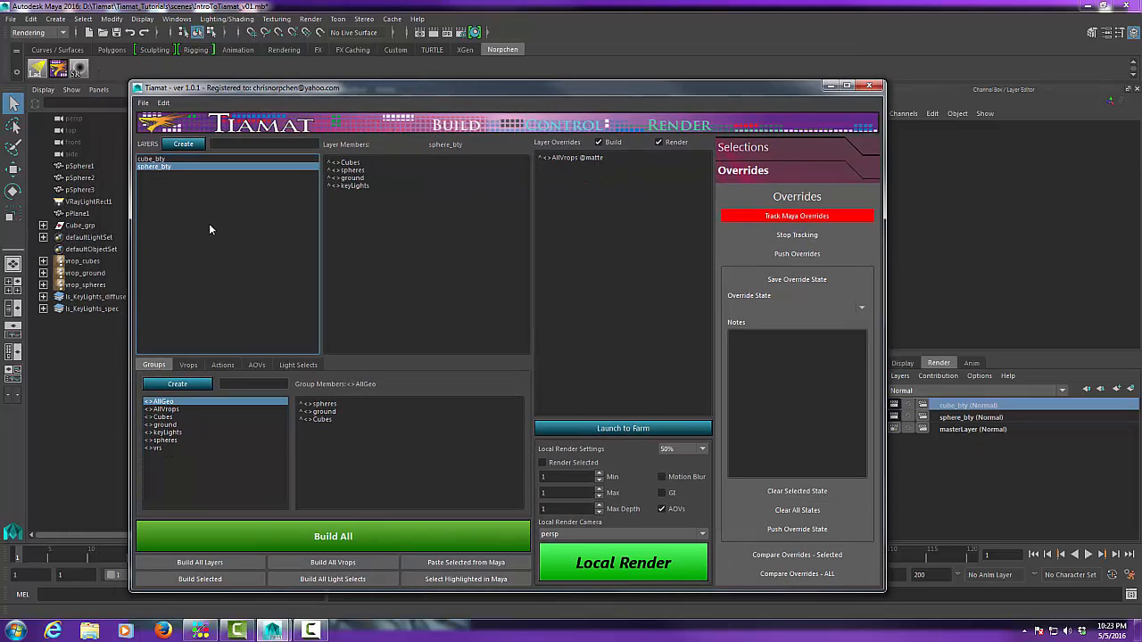
click(571, 158)
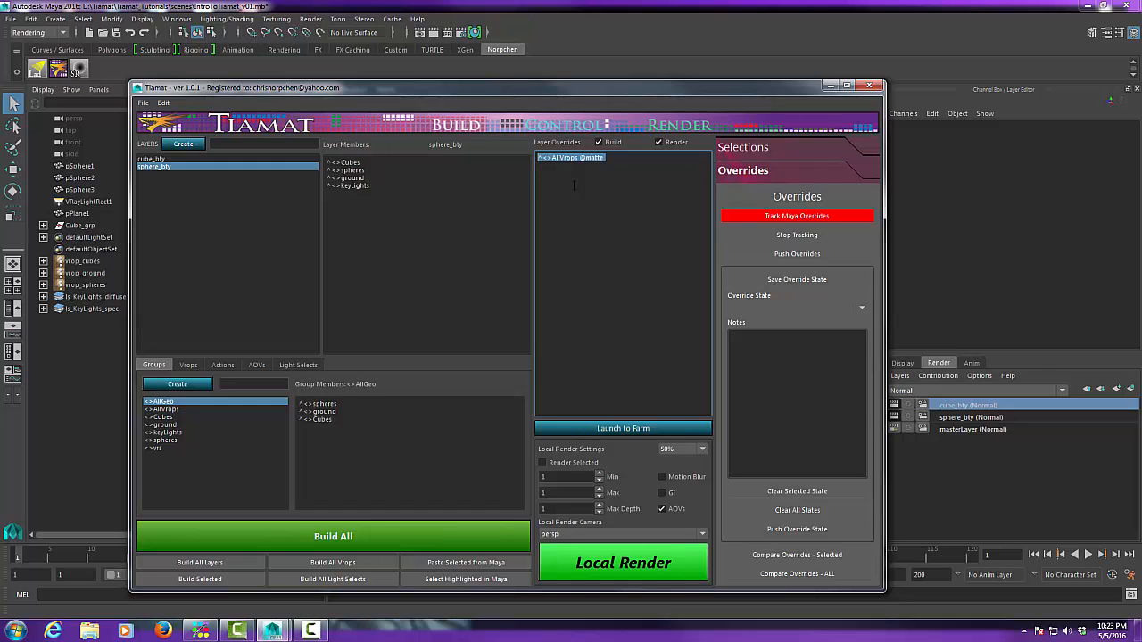
key(BackSpace)
drag(562, 87, 603, 70)
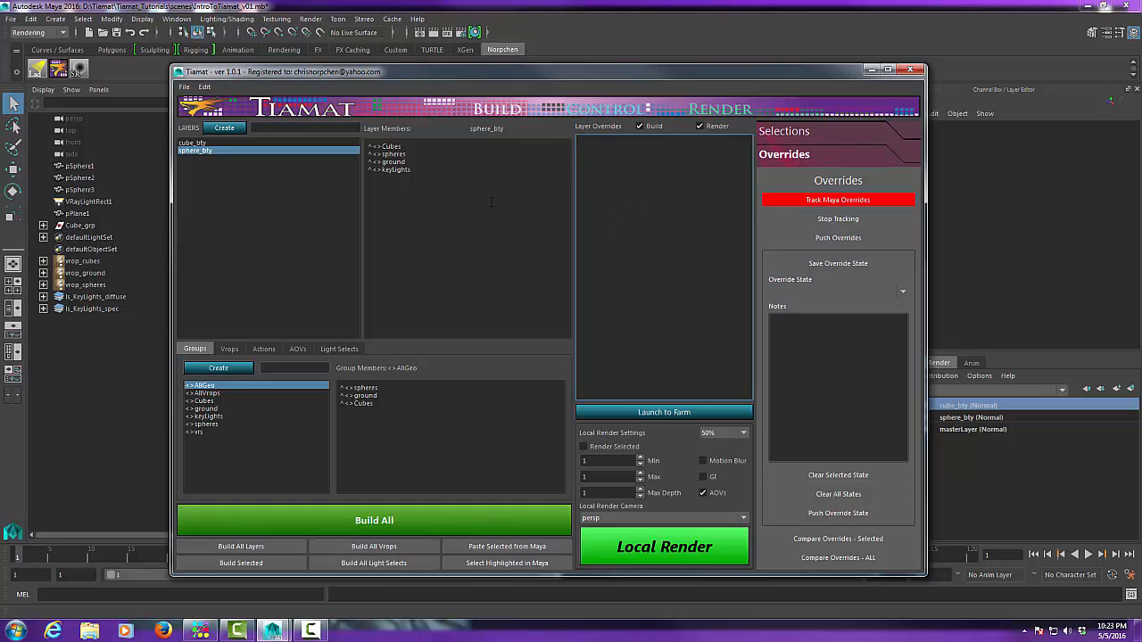
drag(760, 75, 714, 63)
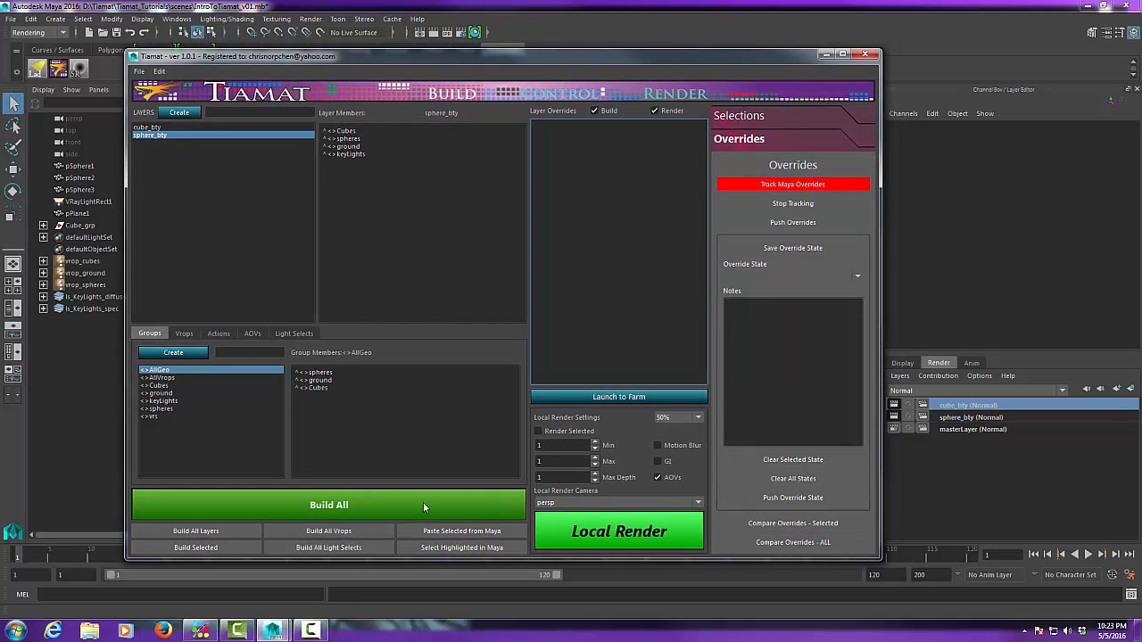
- Rebuild all layers, vrops and light selects from the edited templates
click(423, 502)
click(549, 321)
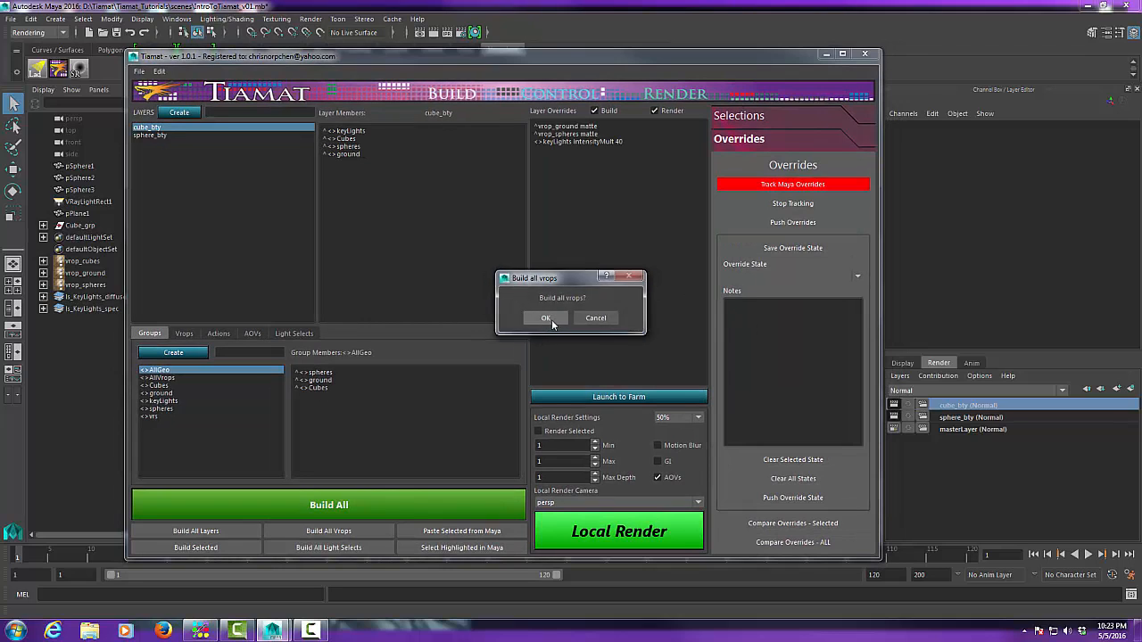
click(553, 323)
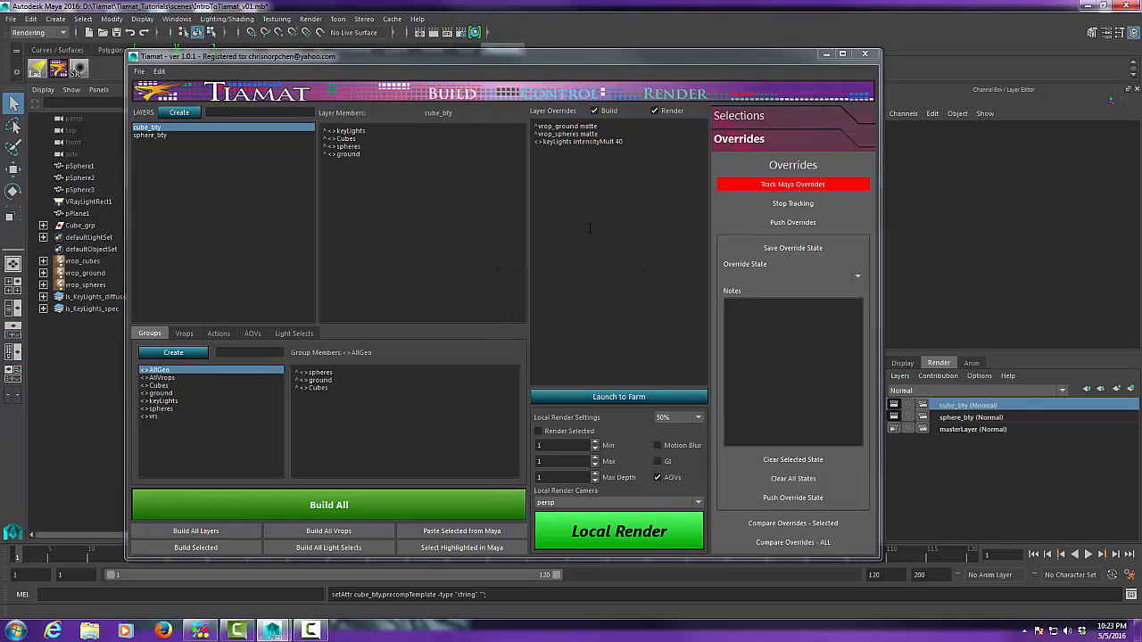
- Make sphere_bty the active layer in both Tiamat and Maya and render it locally
click(159, 136)
click(980, 417)
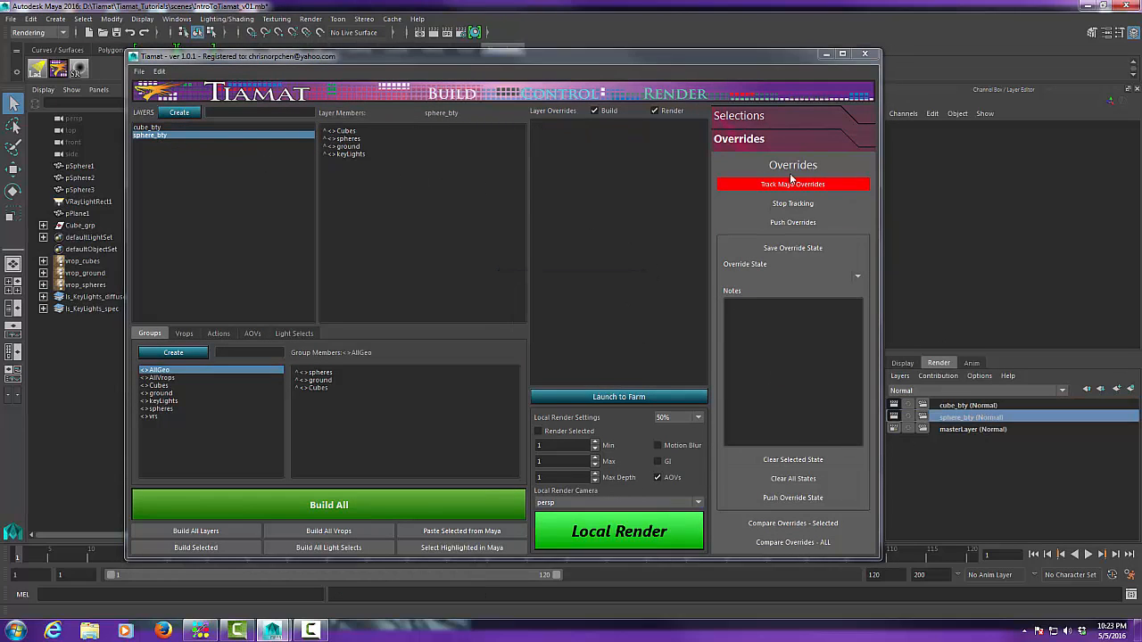
click(629, 536)
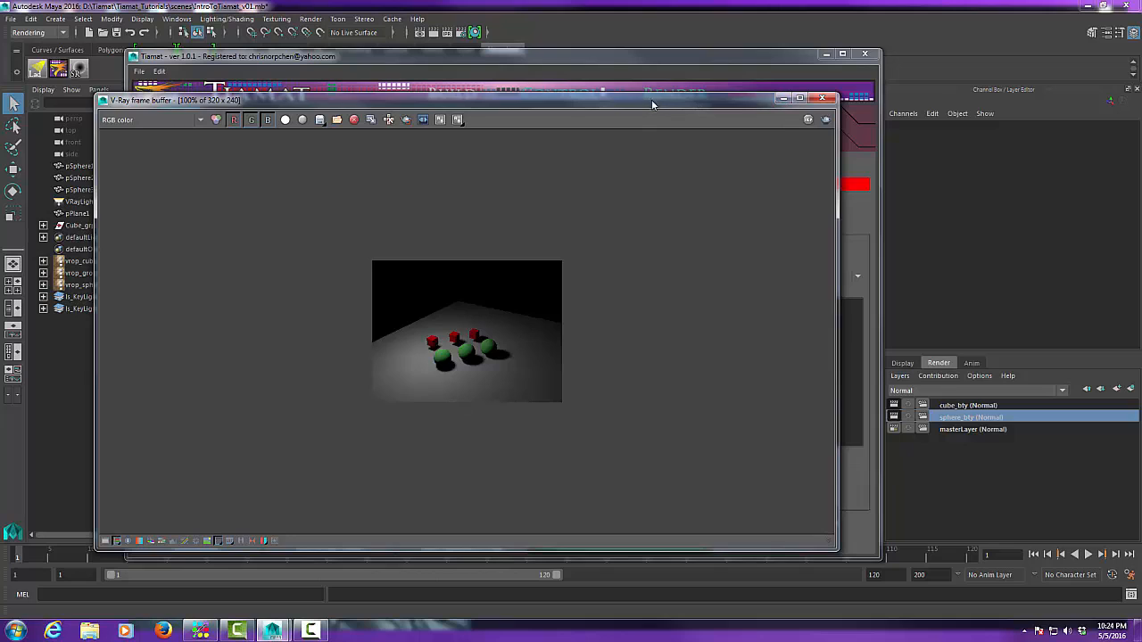
- Open the V-Ray frame buffer's render history and delete all the old saved renders
drag(653, 103, 711, 101)
click(301, 540)
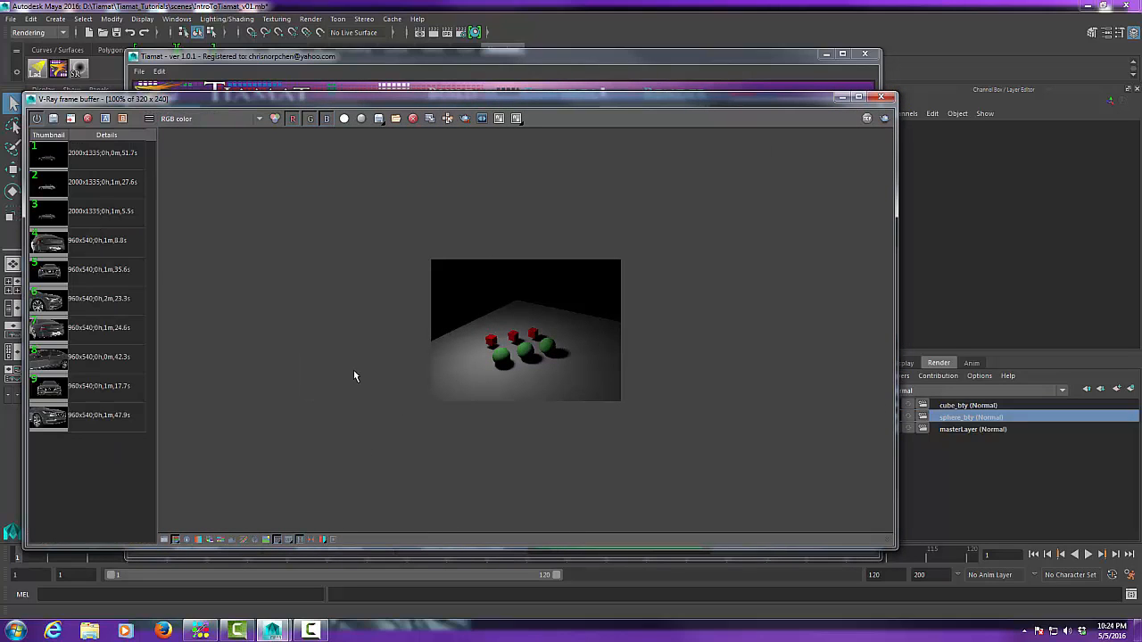
click(82, 163)
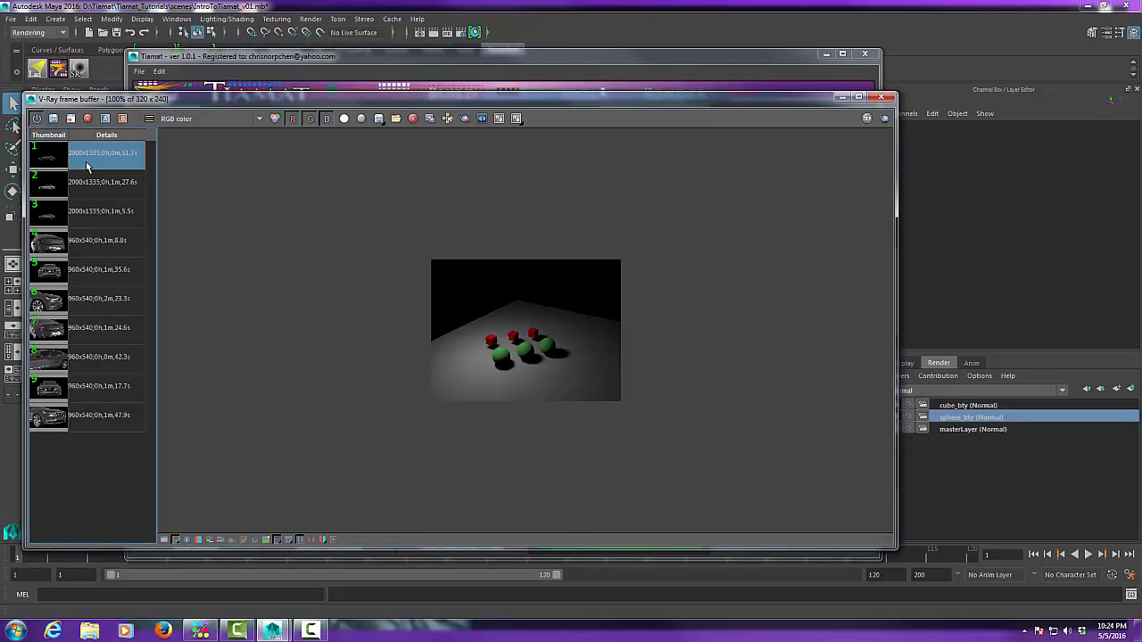
shift+click(103, 420)
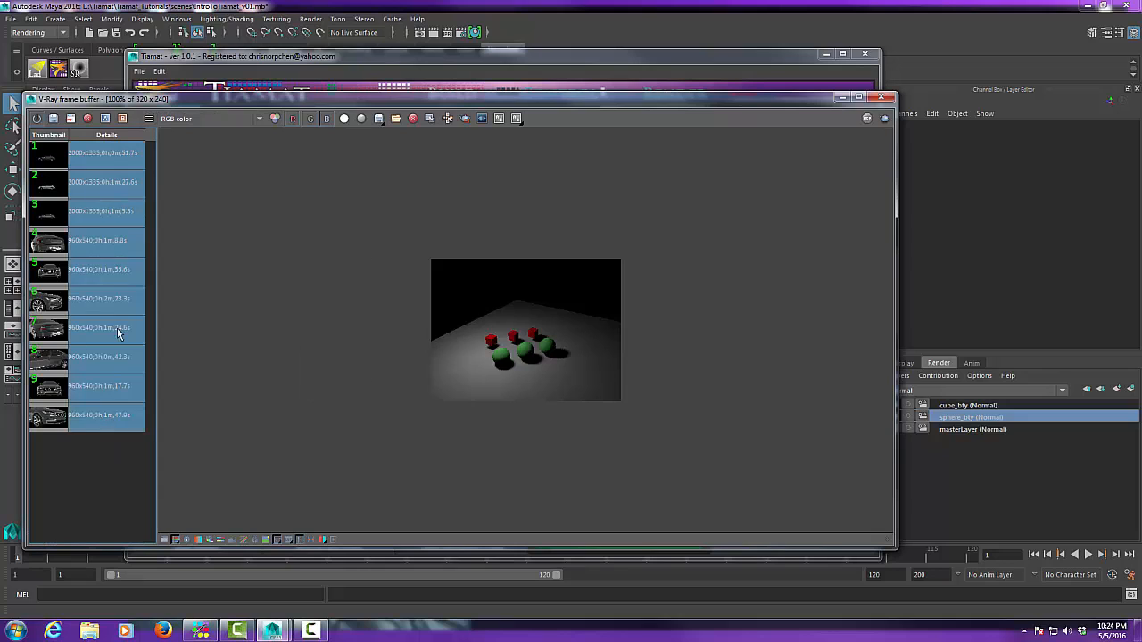
click(87, 119)
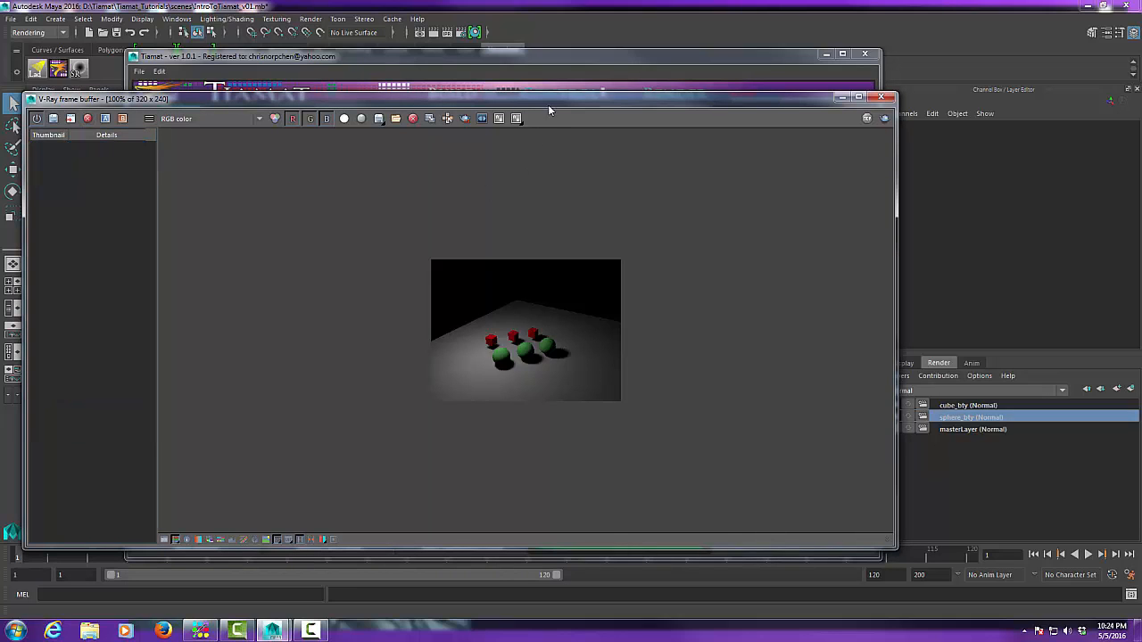
- Save the current sphere_bty render to the frame buffer history and minimize the frame buffer
drag(548, 104, 566, 106)
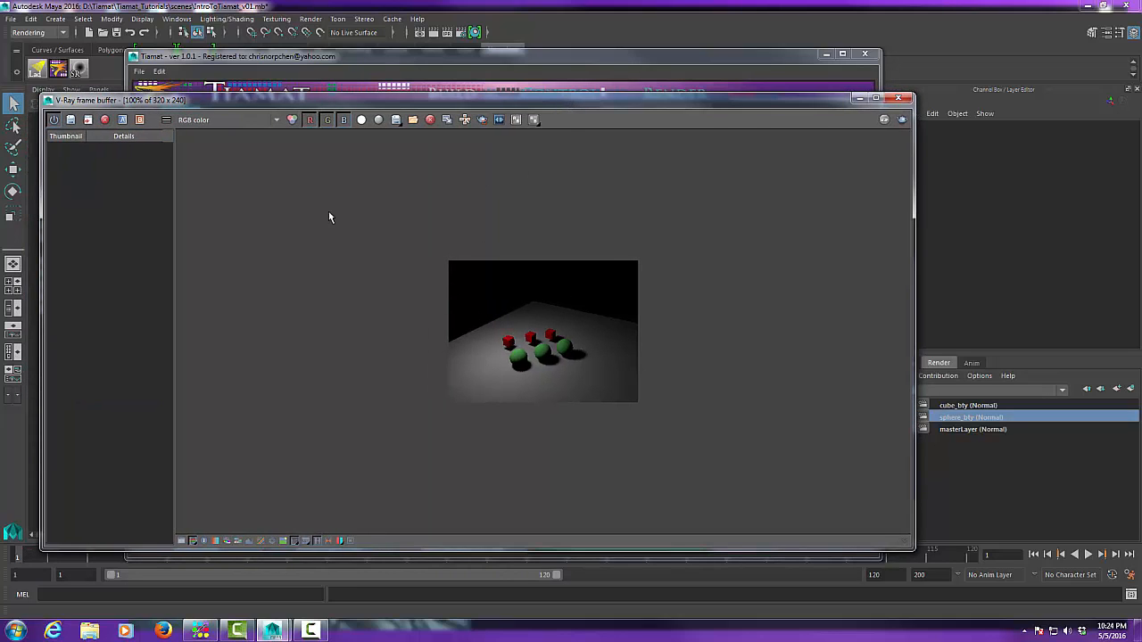
click(70, 119)
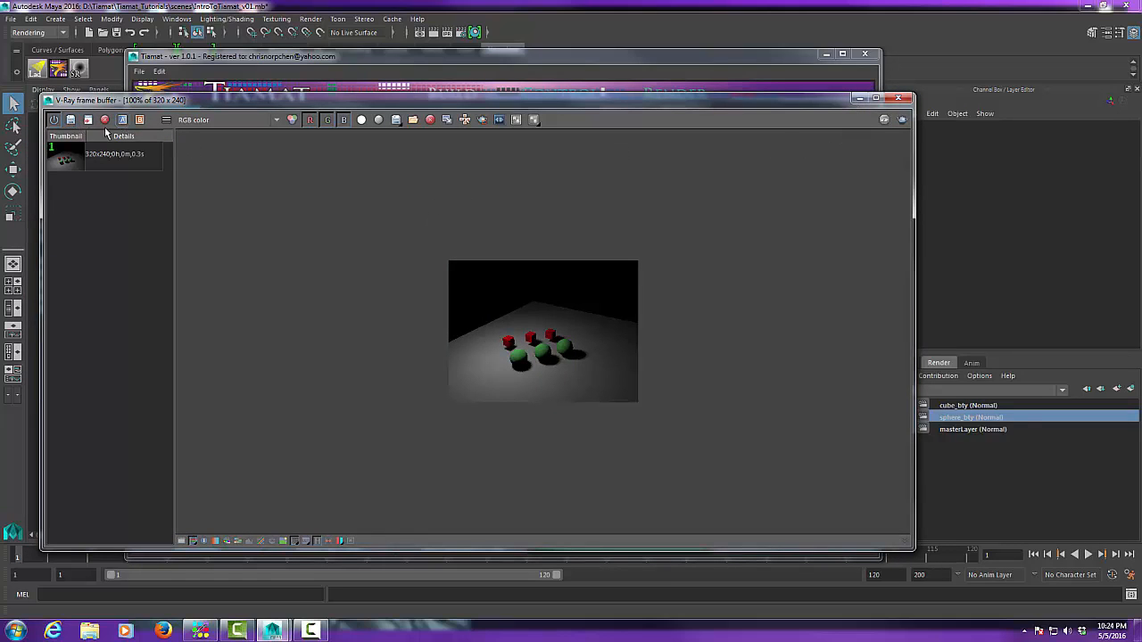
click(859, 97)
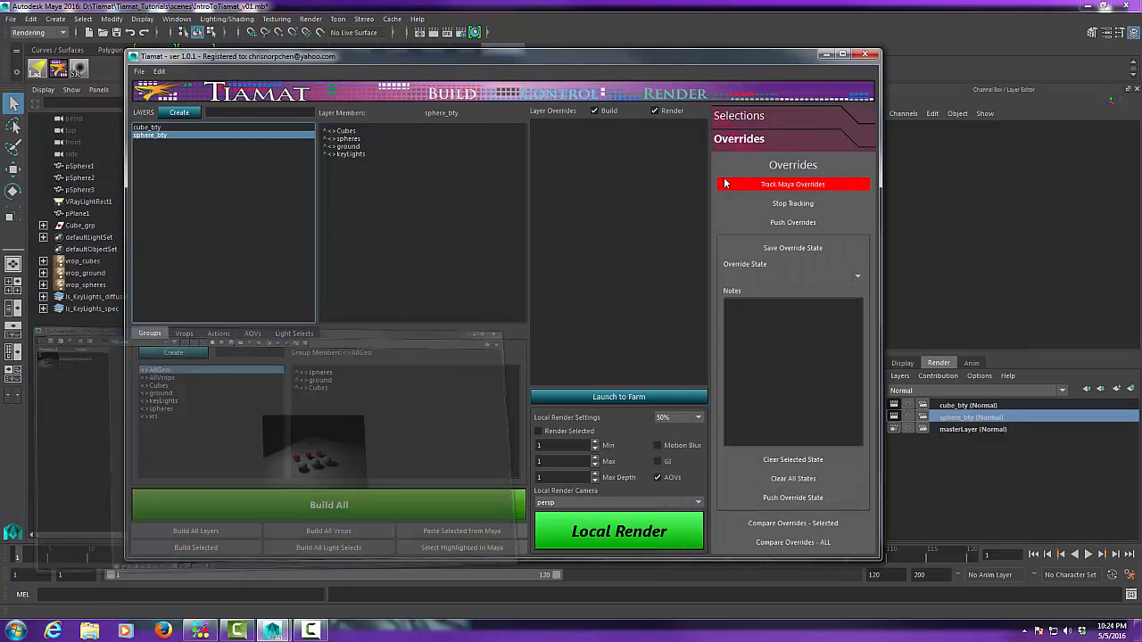
- Turn on Maya override tracking with the sphere_bty render layer active
drag(712, 67, 761, 81)
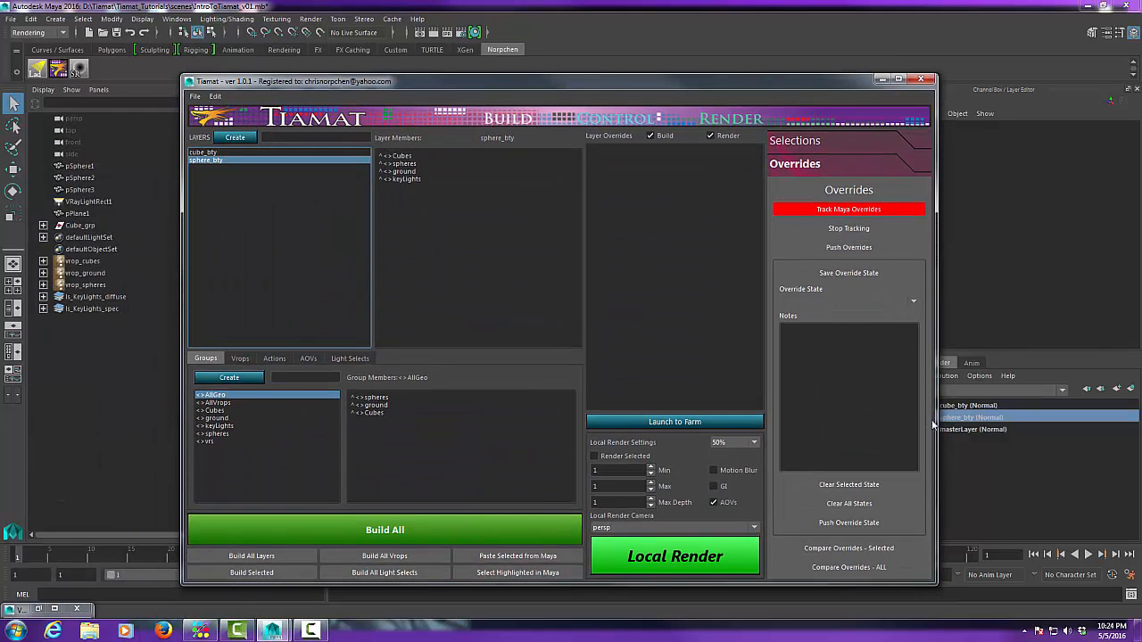
drag(848, 89, 770, 87)
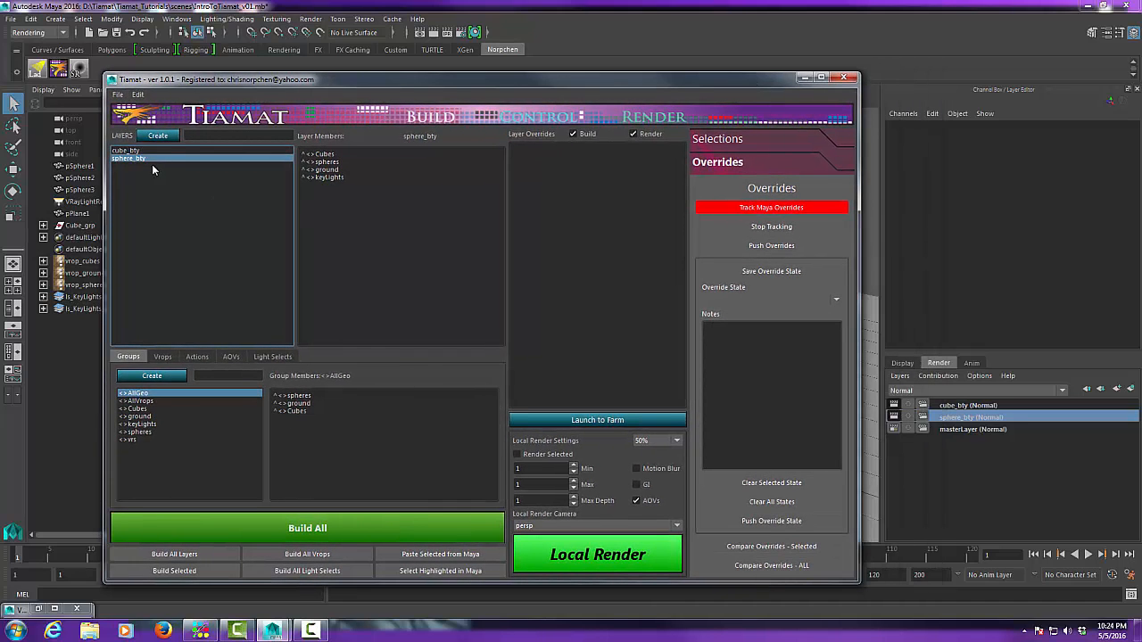
click(974, 420)
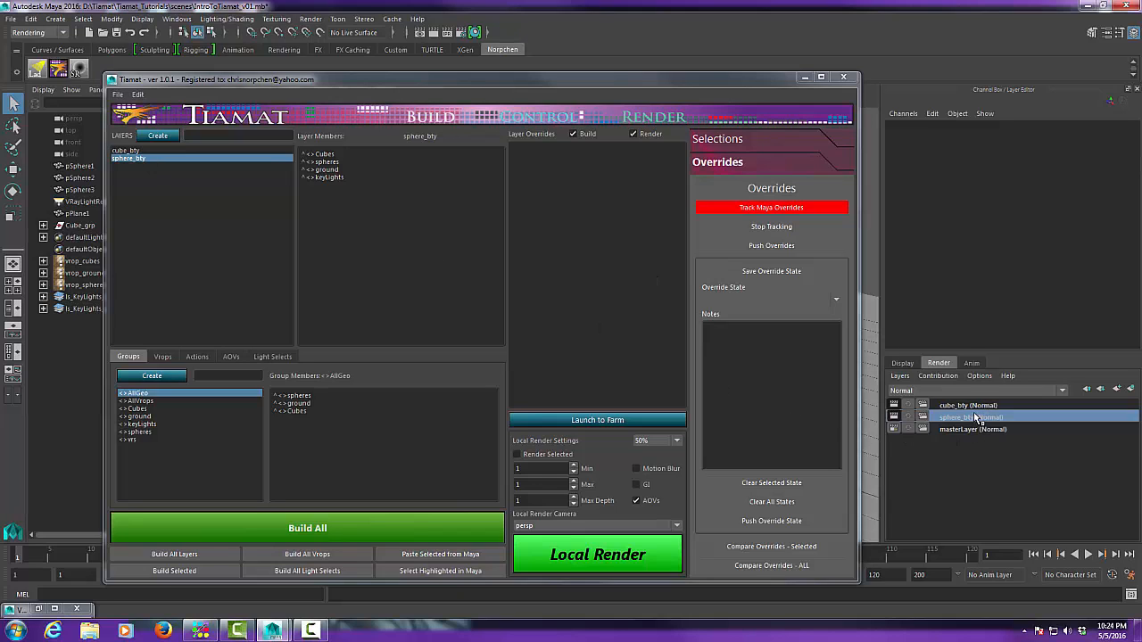
click(823, 209)
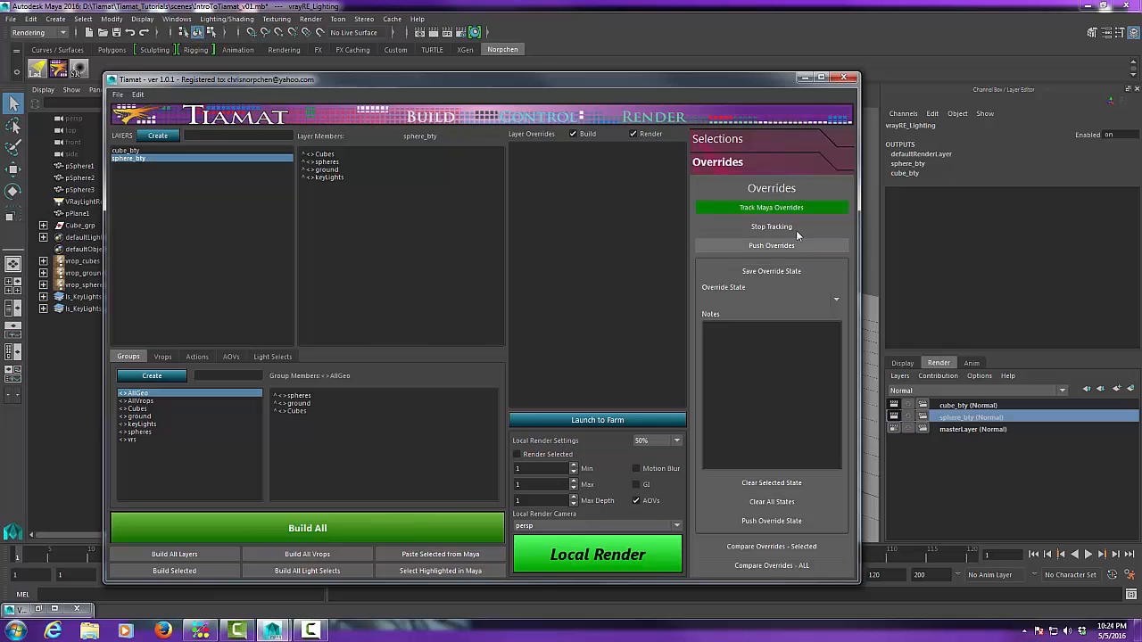
- Create a layer override on the intensity multiplier of VRayLightRect1 in the sphere_bty render layer
drag(768, 81, 852, 423)
click(359, 182)
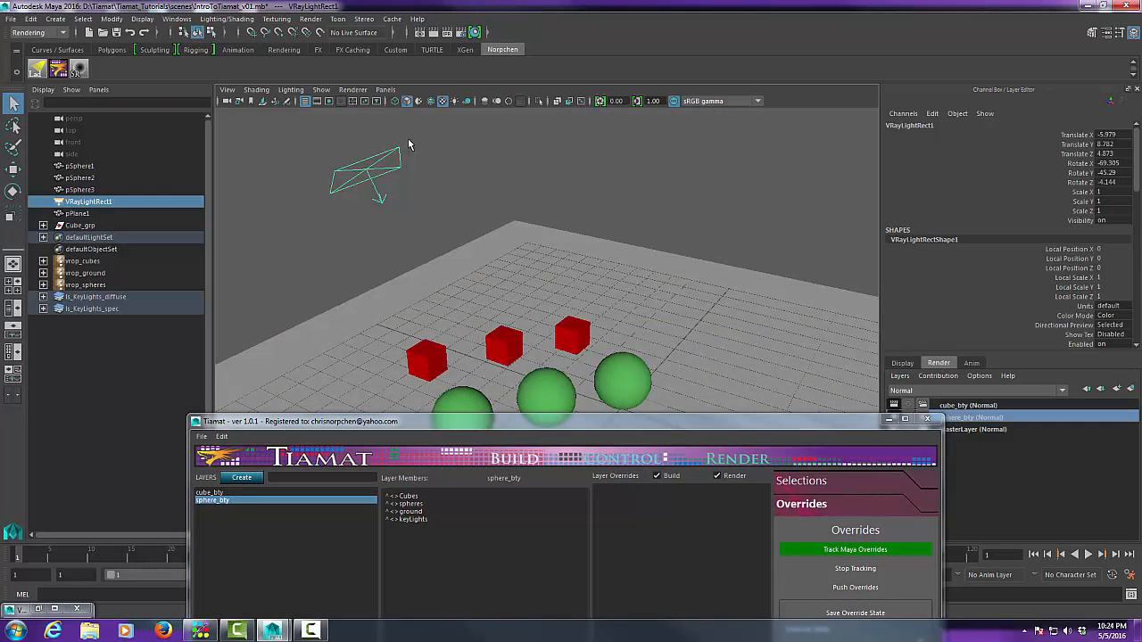
click(1106, 33)
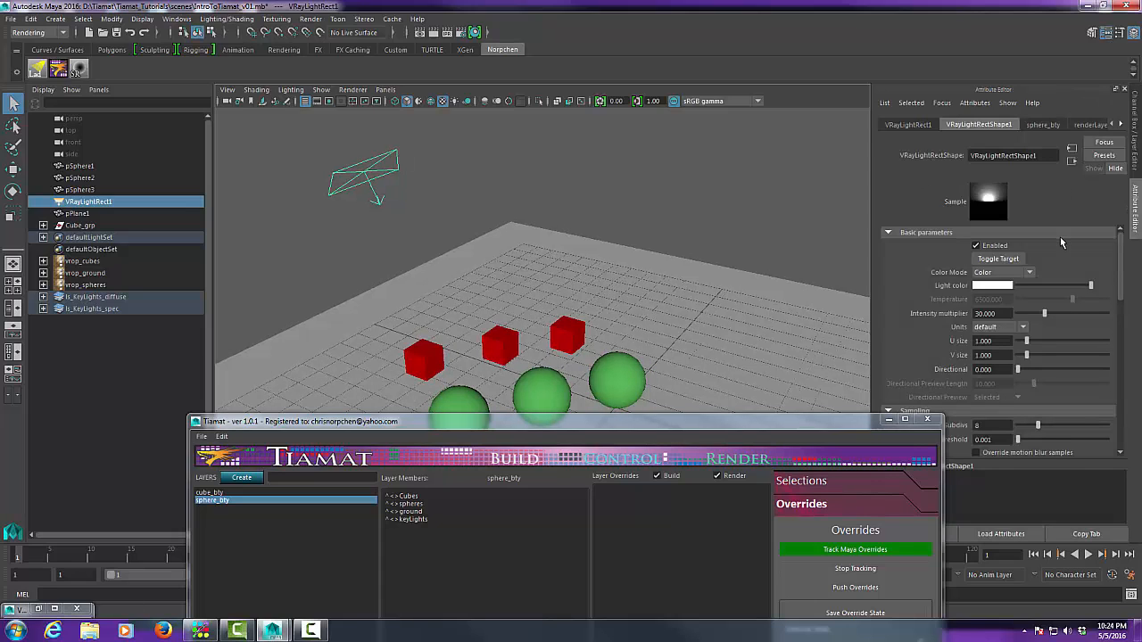
right_click(957, 317)
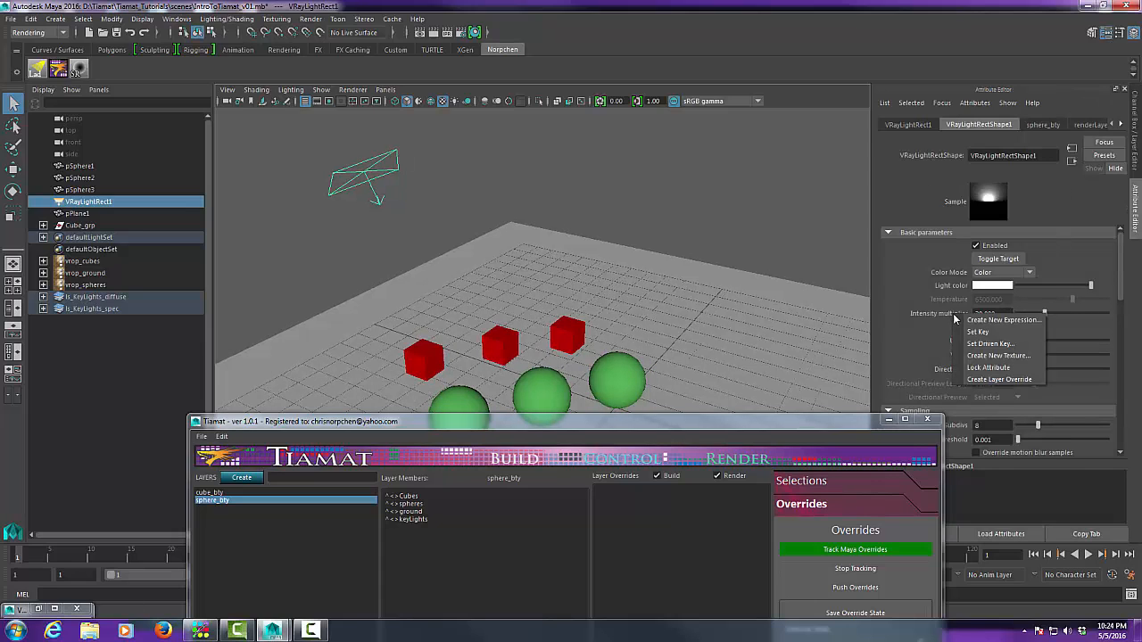
click(1001, 381)
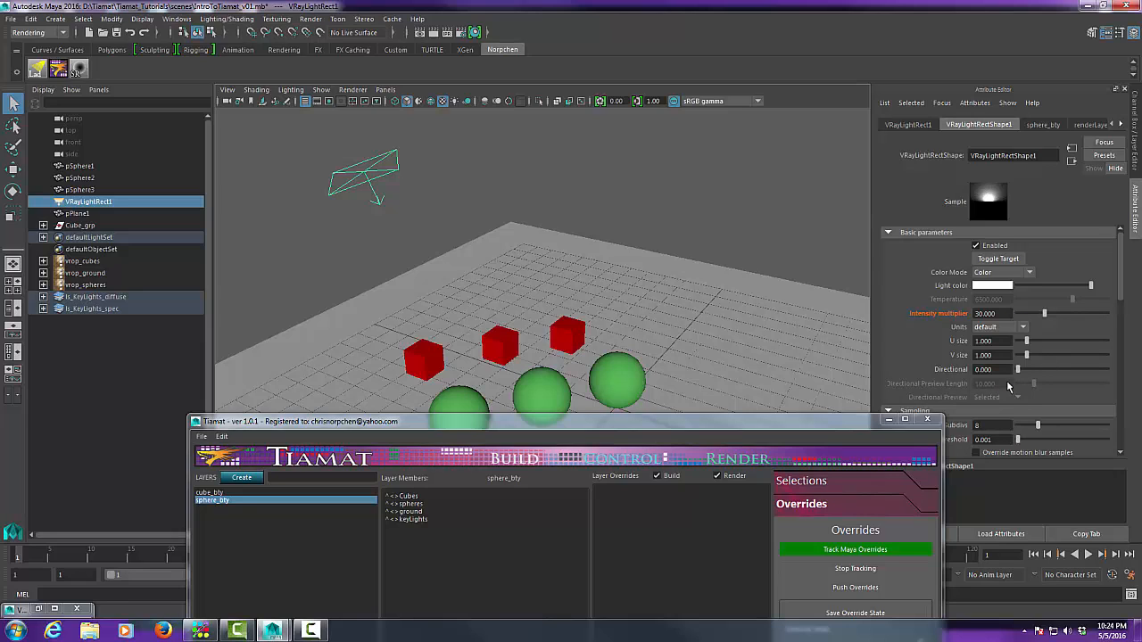
- Set the overridden intensity multiplier of the V-Ray rectangle light to 40, then raise it to 60
click(1007, 314)
text(40)
key(Return)
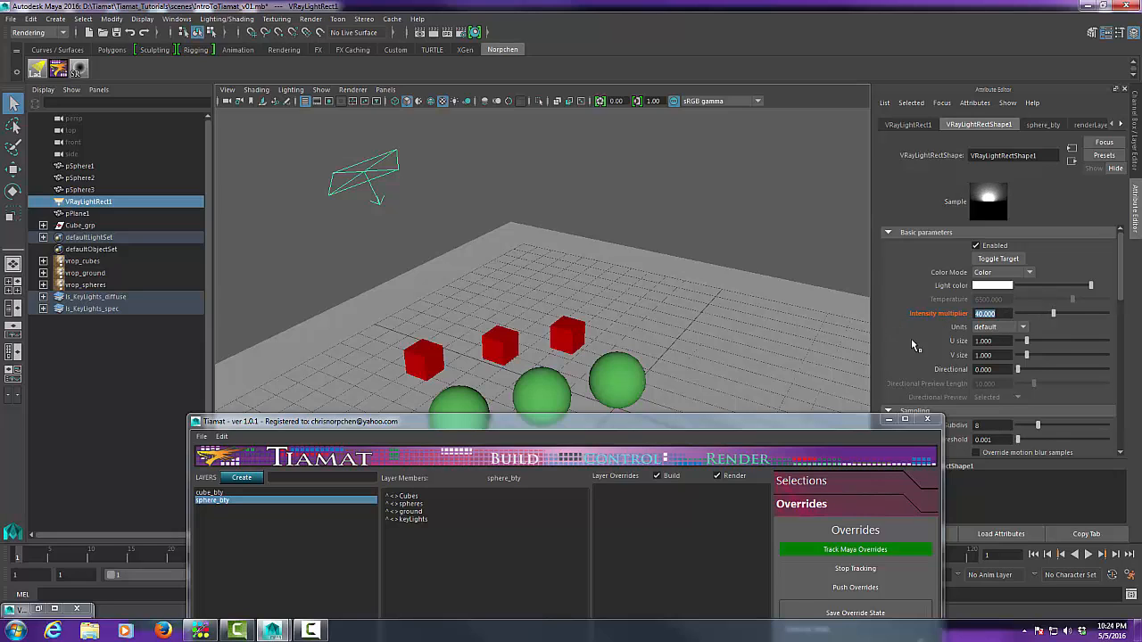
text(60)
key(Return)
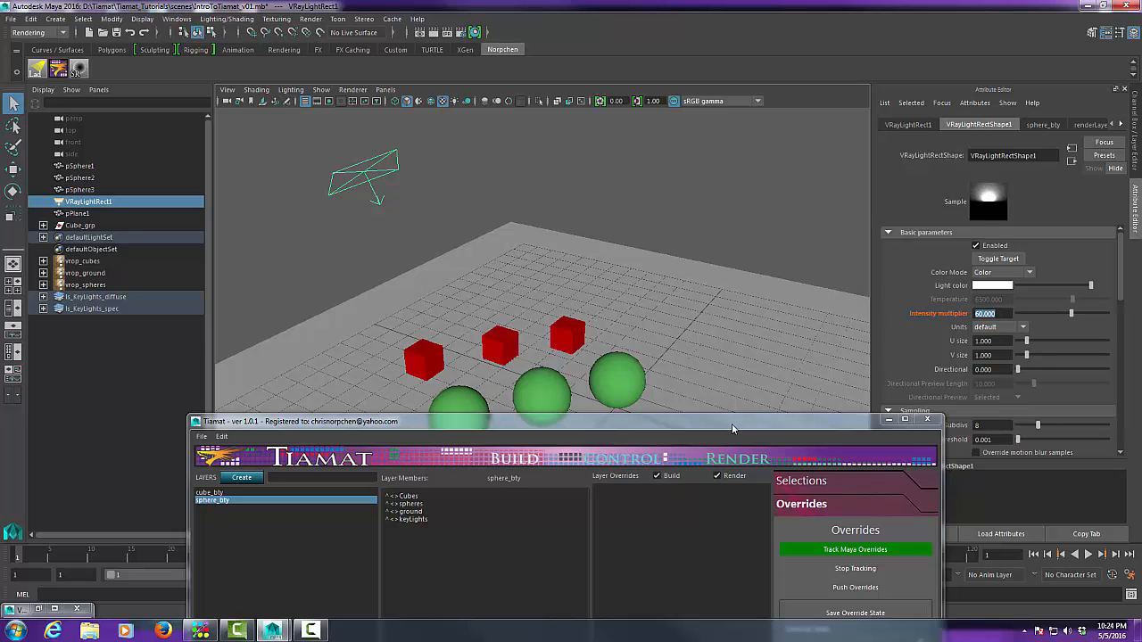
- Stop tracking Maya overrides in Tiamat and push the tracked light intensity override to the sphere_bty layer
drag(732, 423, 789, 77)
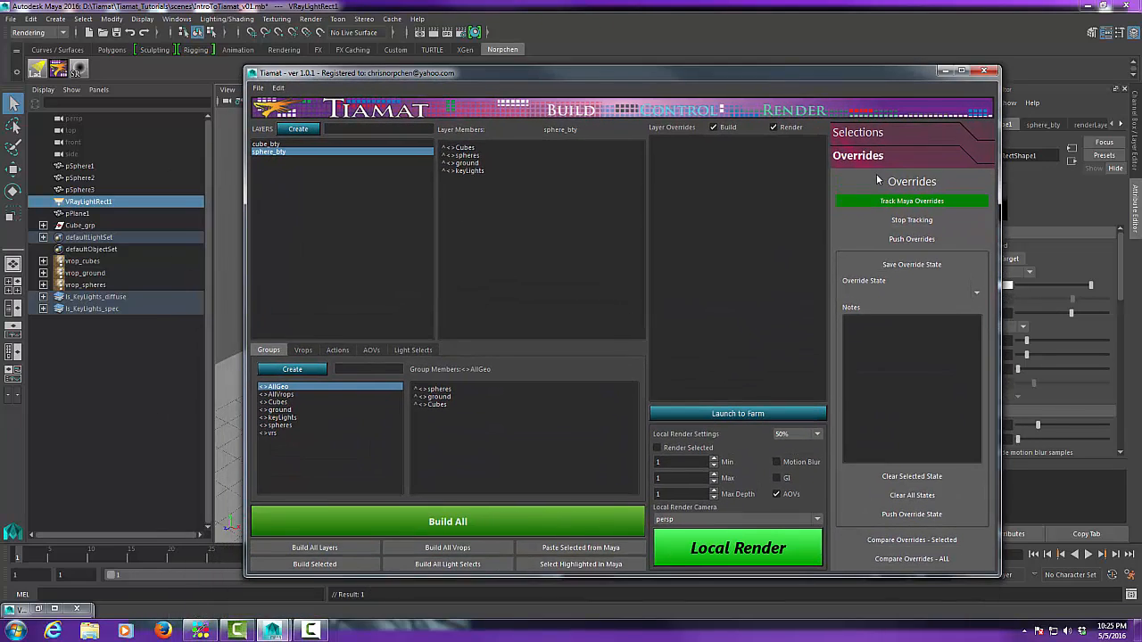
click(927, 221)
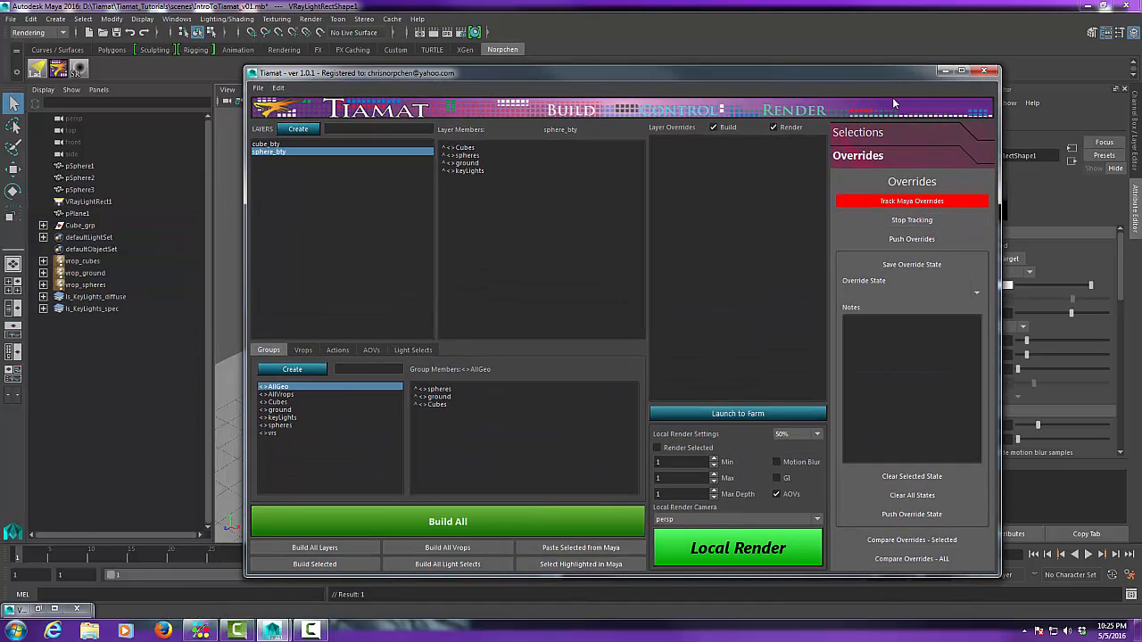
drag(887, 77, 837, 66)
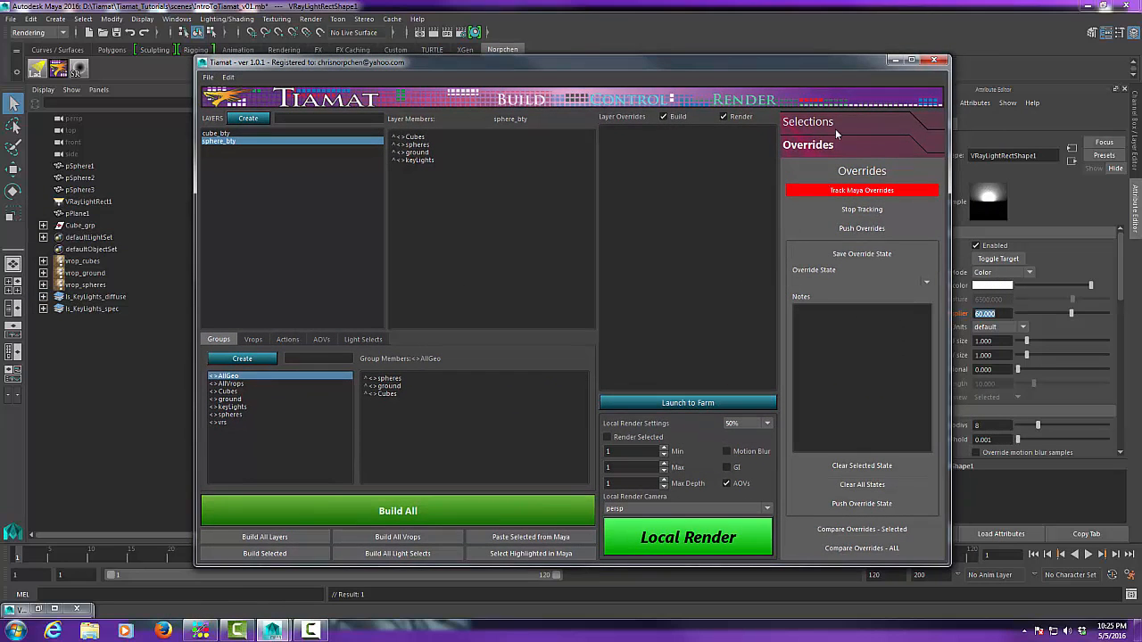
click(860, 230)
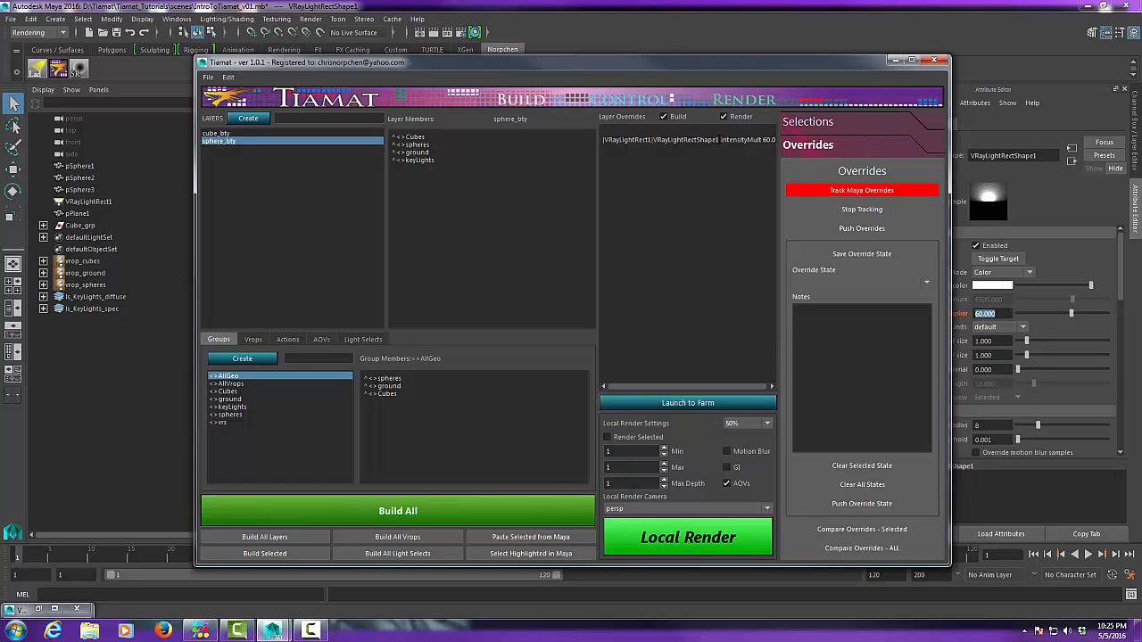
- Delete the pushed VRayLightRectShape1 intensityMult line from the layer overrides of sphere_bty
drag(719, 139, 602, 140)
click(662, 168)
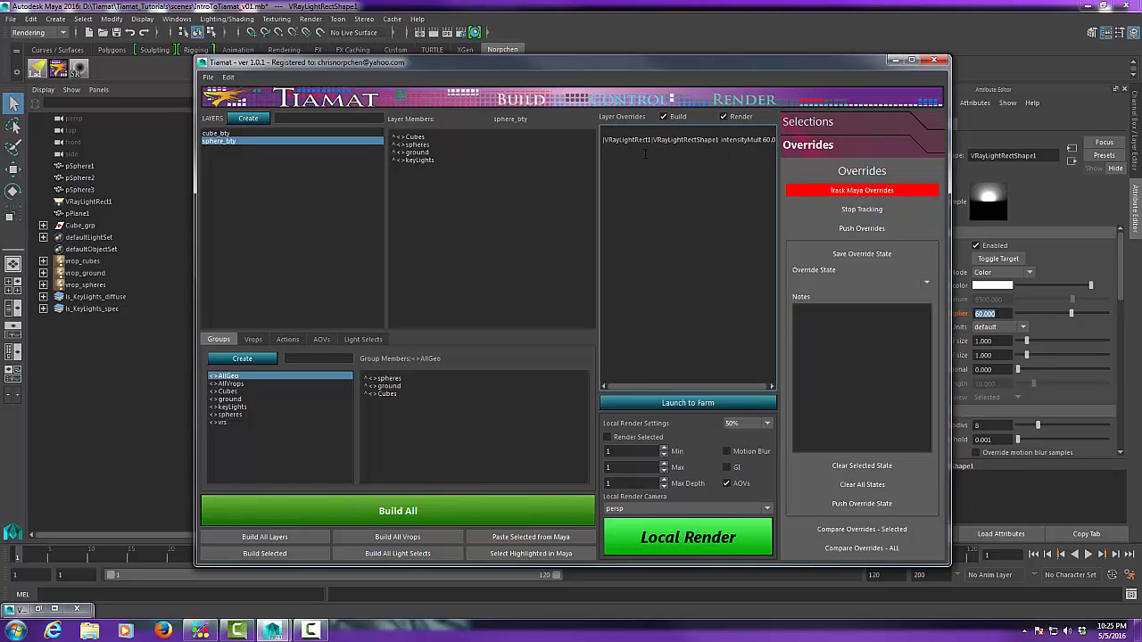
drag(609, 149, 592, 131)
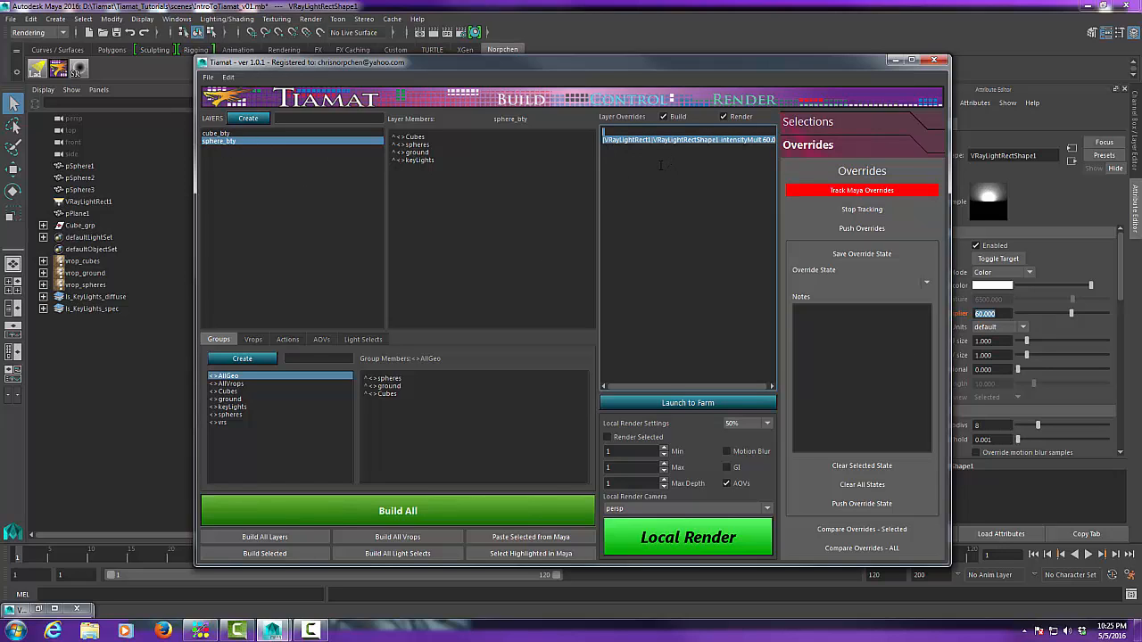
key(Delete)
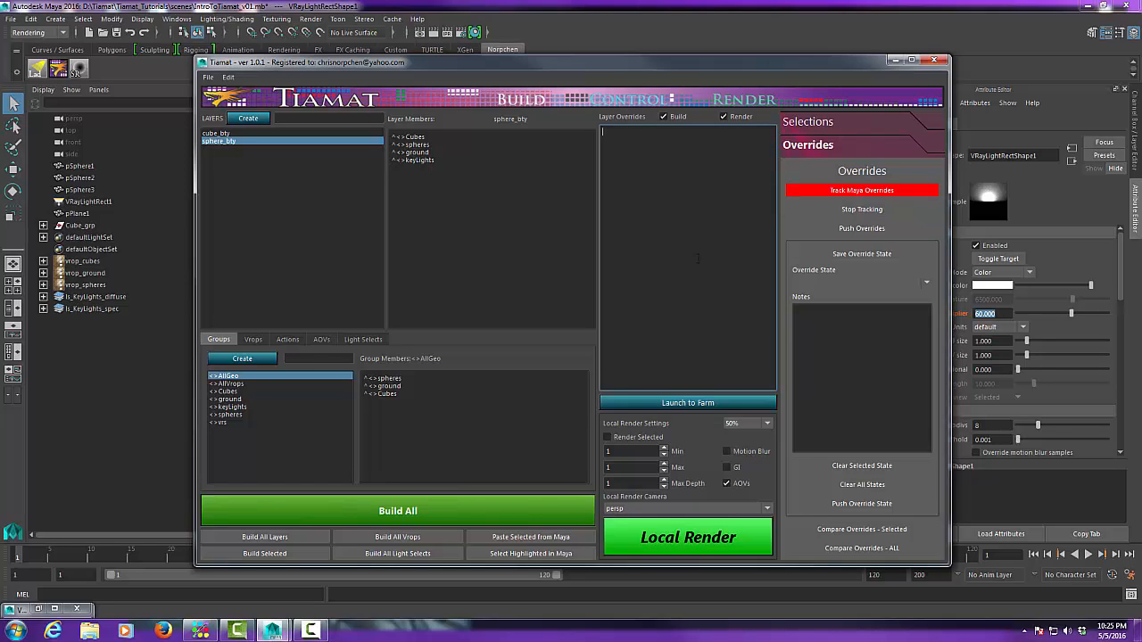
- Save the tracked overrides as an override state named "brighter" and review the override line stored in its notes
click(872, 256)
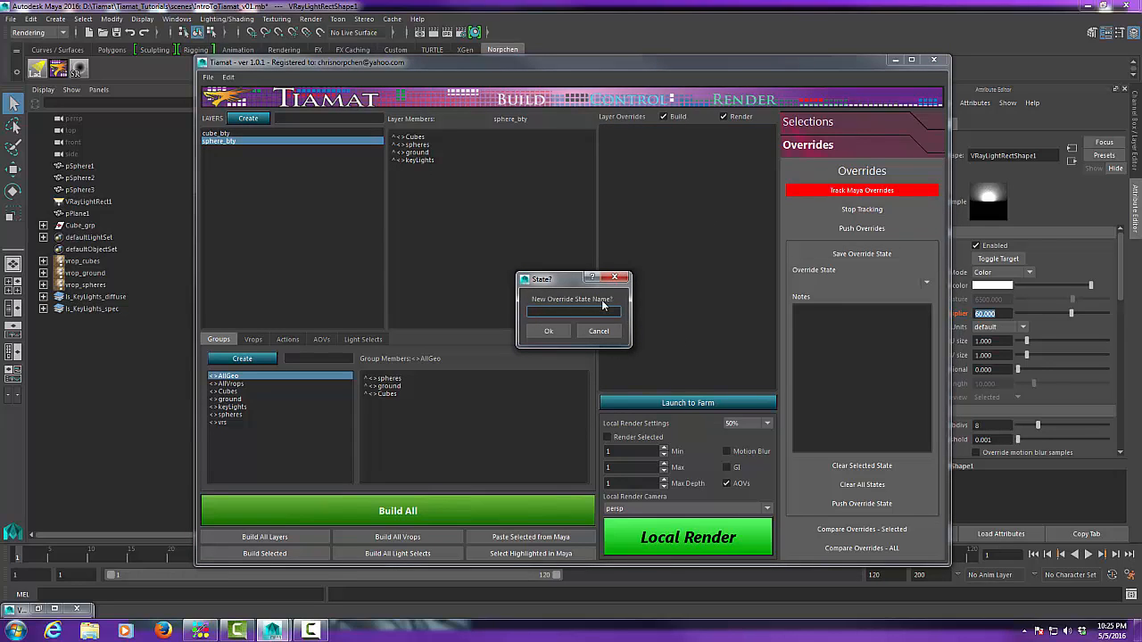
text(brighter)
click(560, 335)
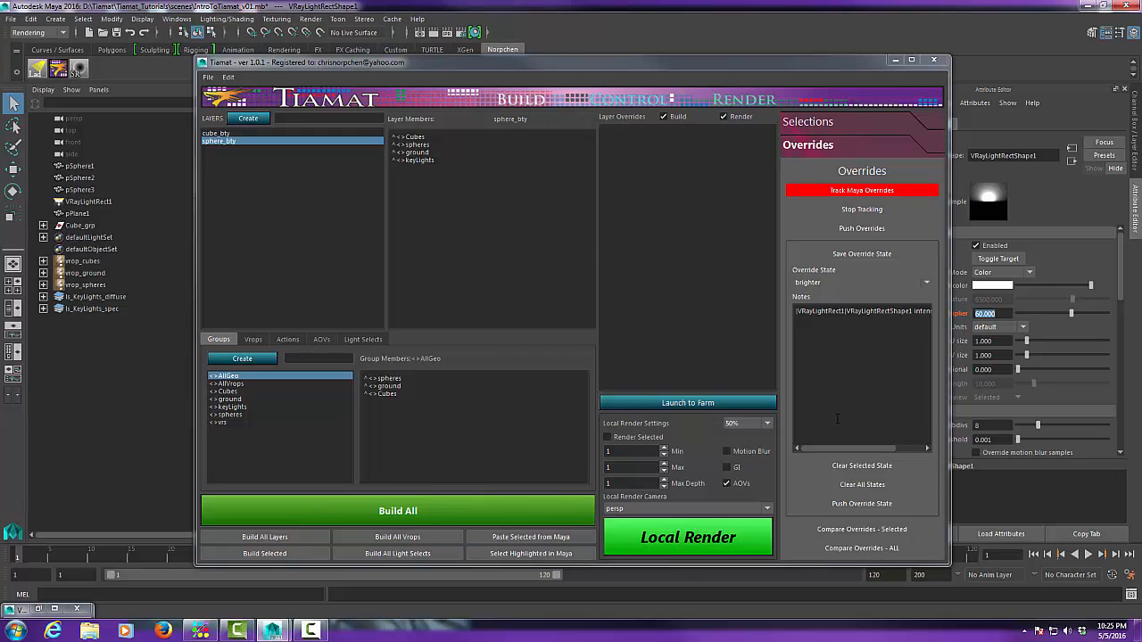
click(927, 284)
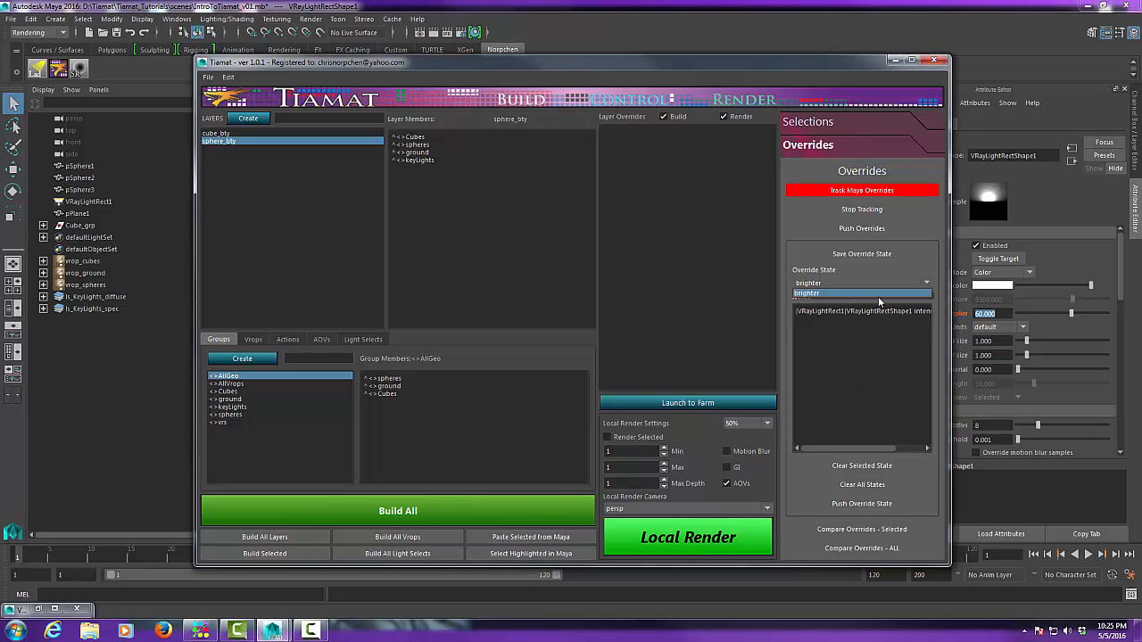
click(828, 293)
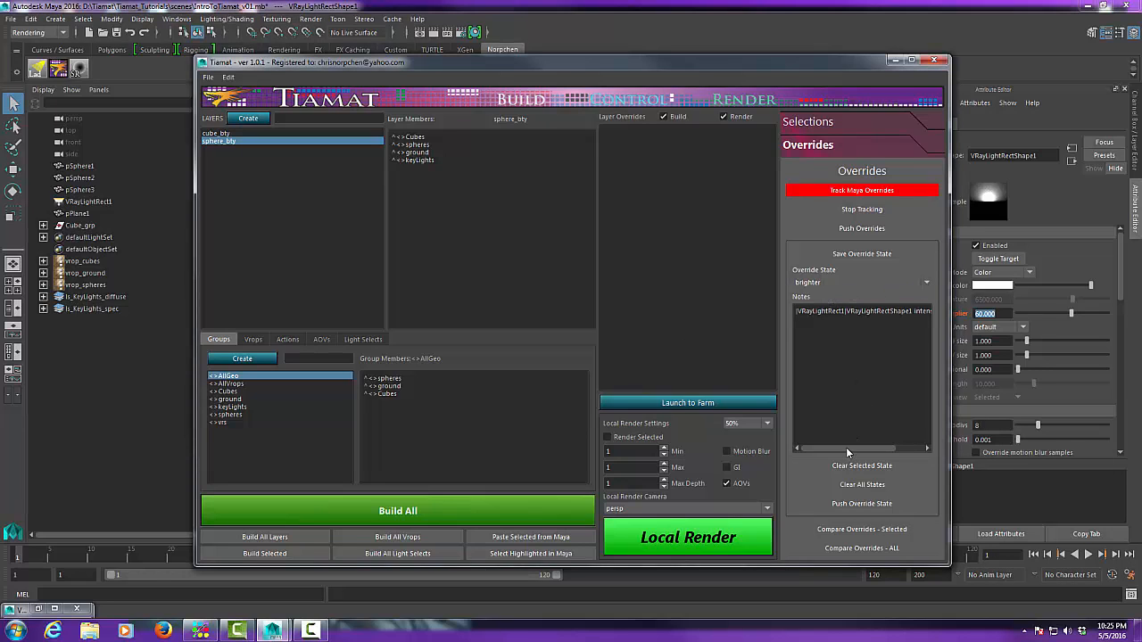
drag(846, 447, 879, 447)
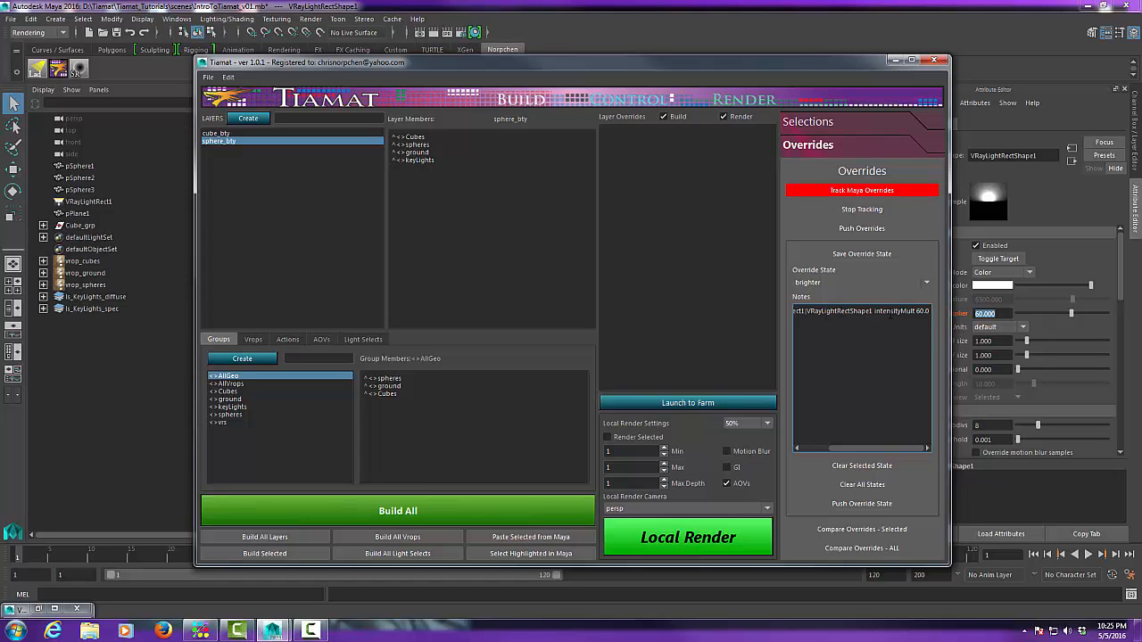
drag(875, 447, 842, 447)
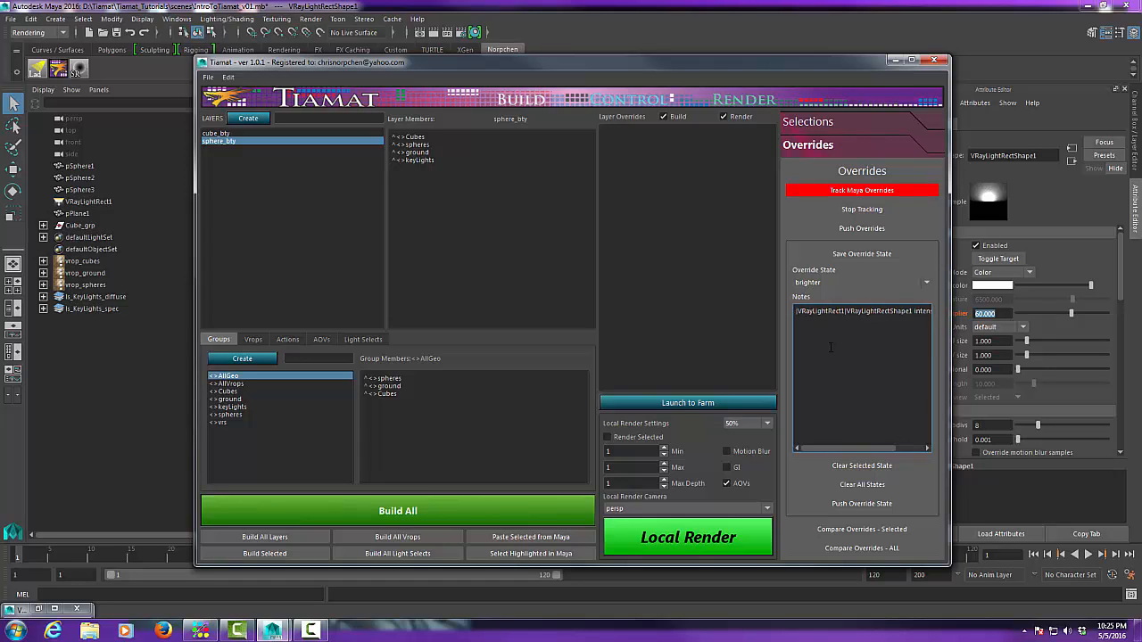
- Render the layer locally, save the image to the frame buffer history, compare both saved renders and minimize the frame buffer
click(691, 536)
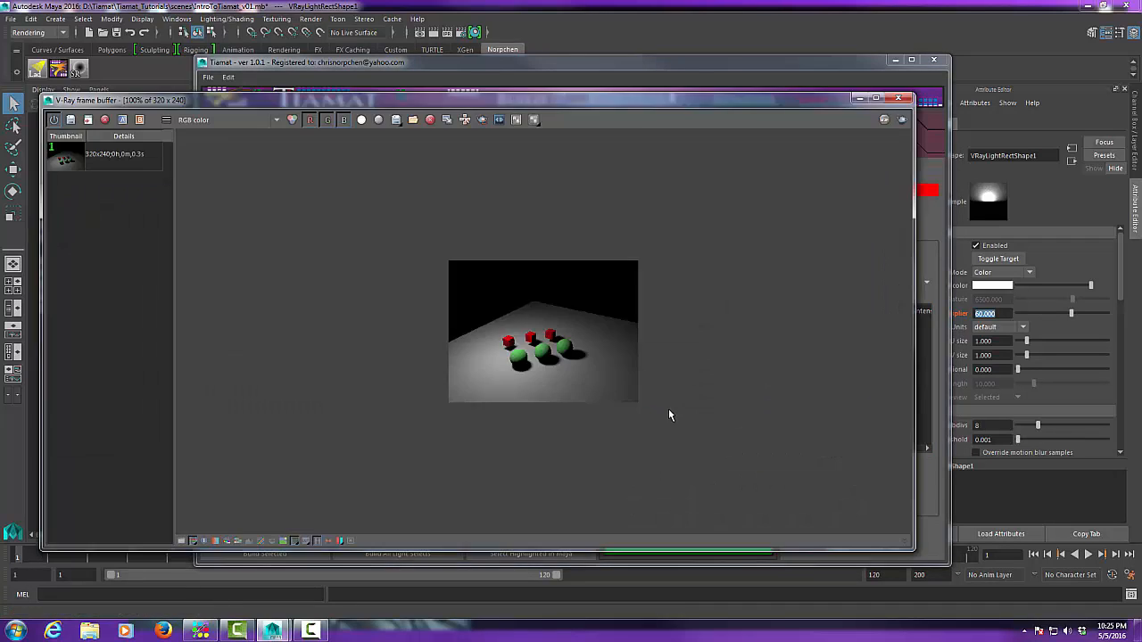
click(71, 120)
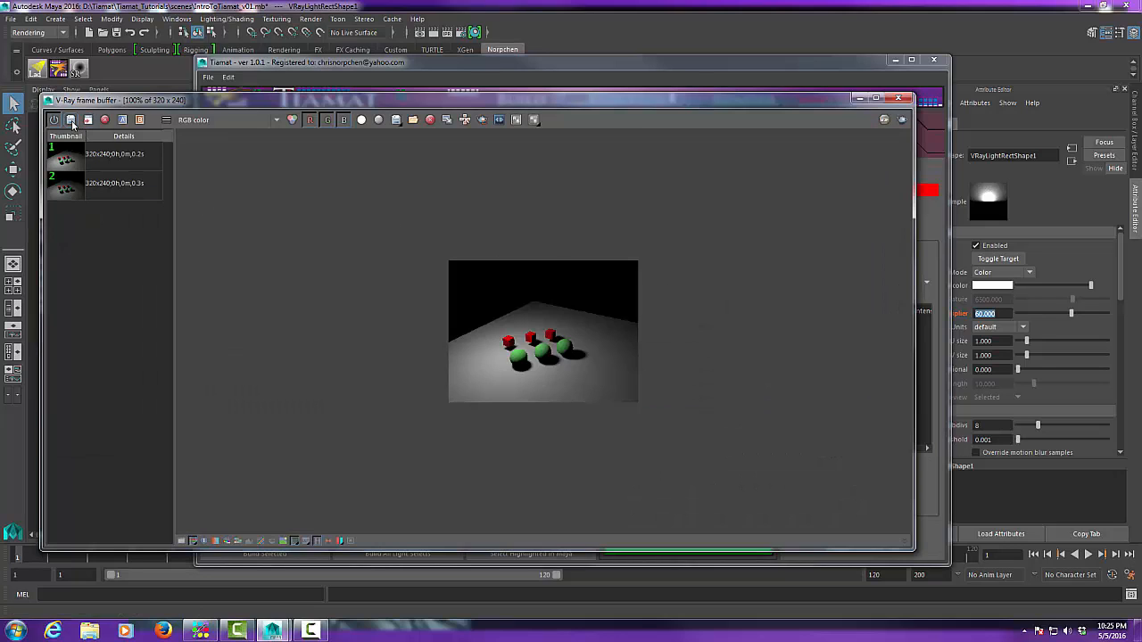
double_click(109, 186)
double_click(98, 163)
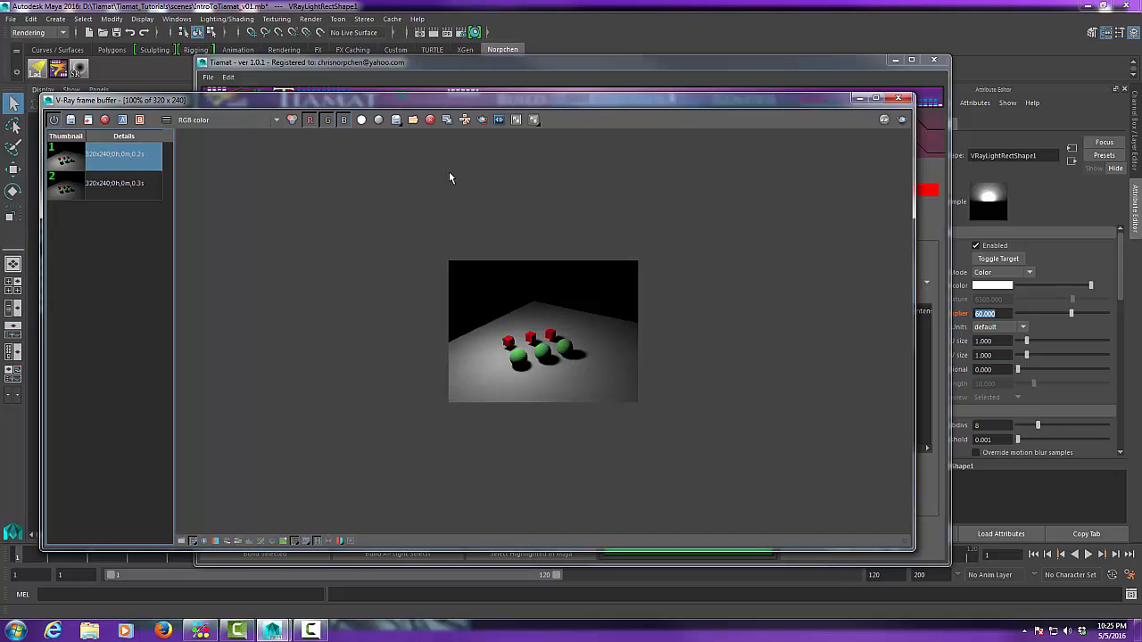
click(858, 98)
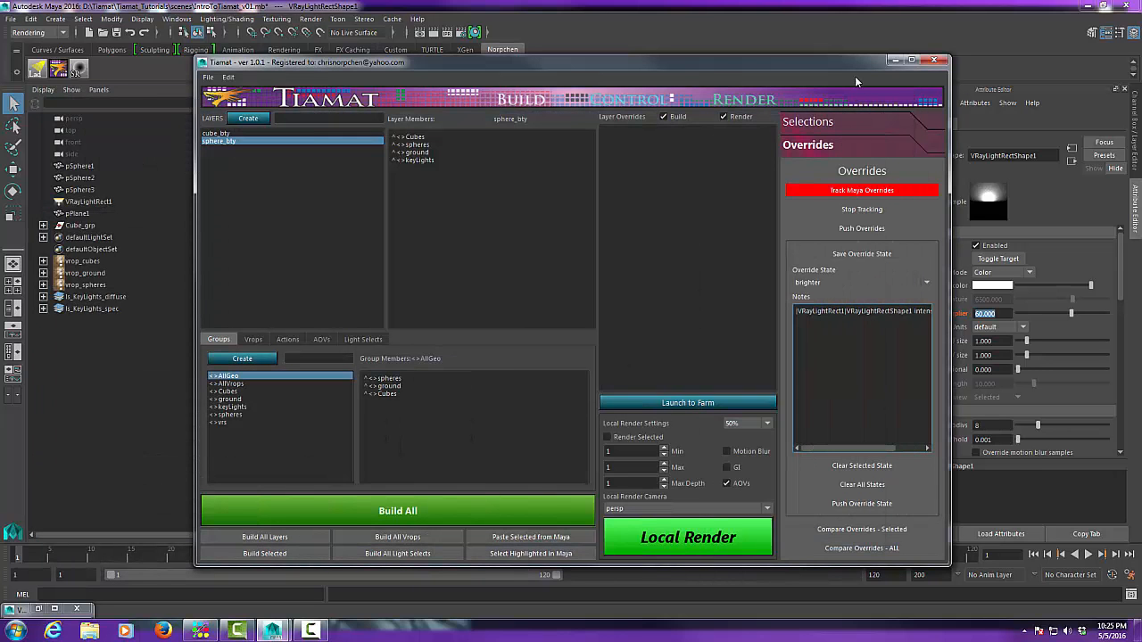
- Rebuild all Tiamat render layers from their templates with Build All
drag(854, 63, 826, 74)
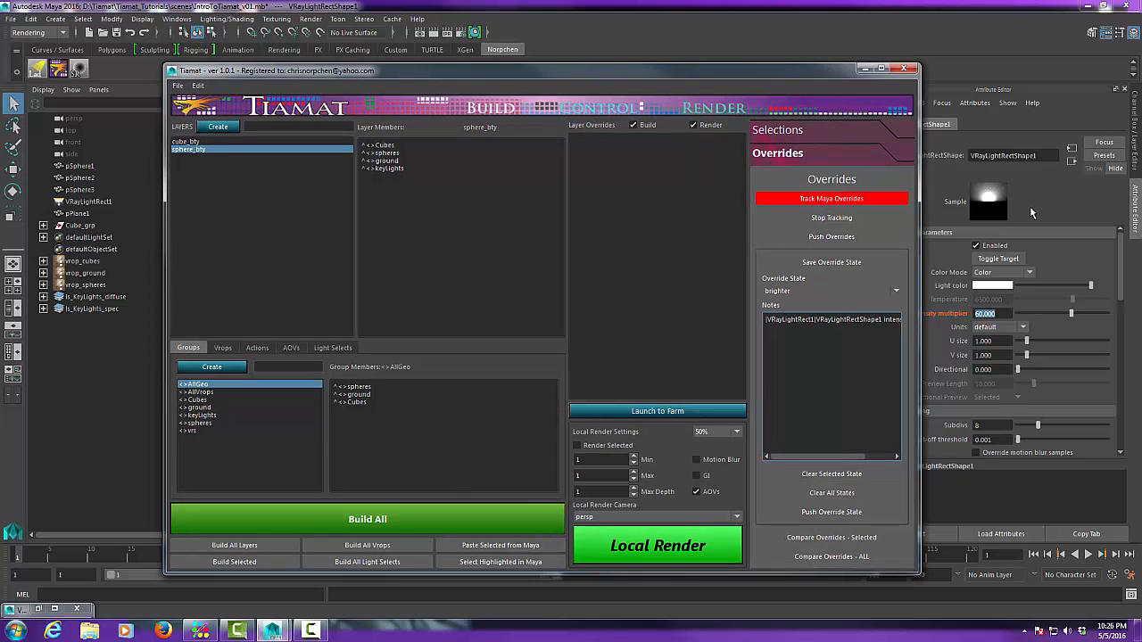
click(1106, 33)
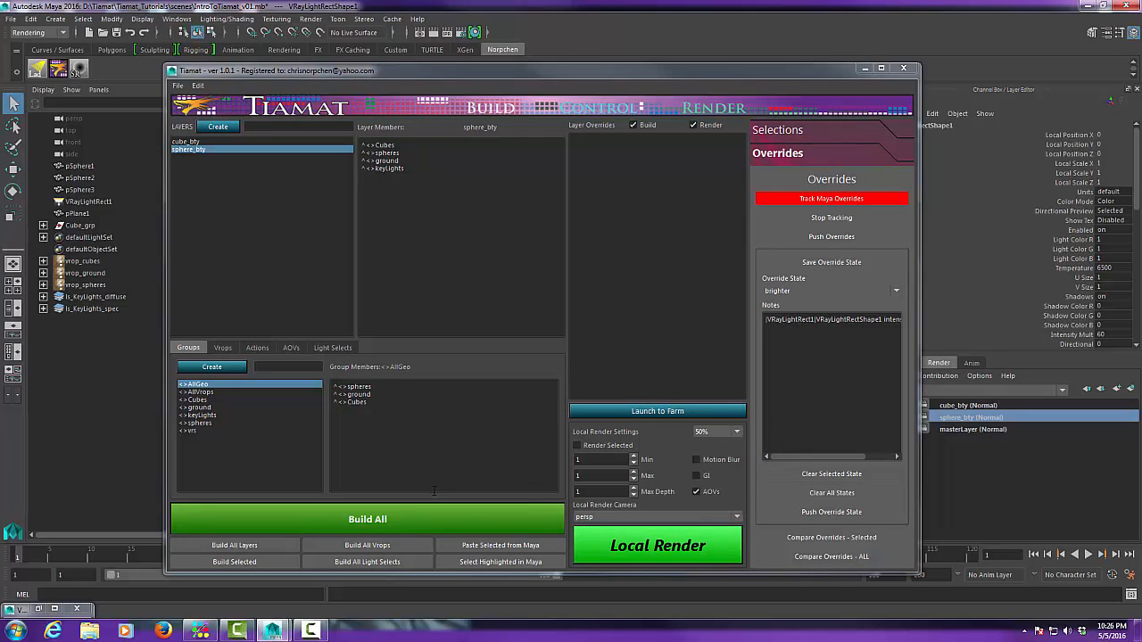
click(384, 518)
click(547, 319)
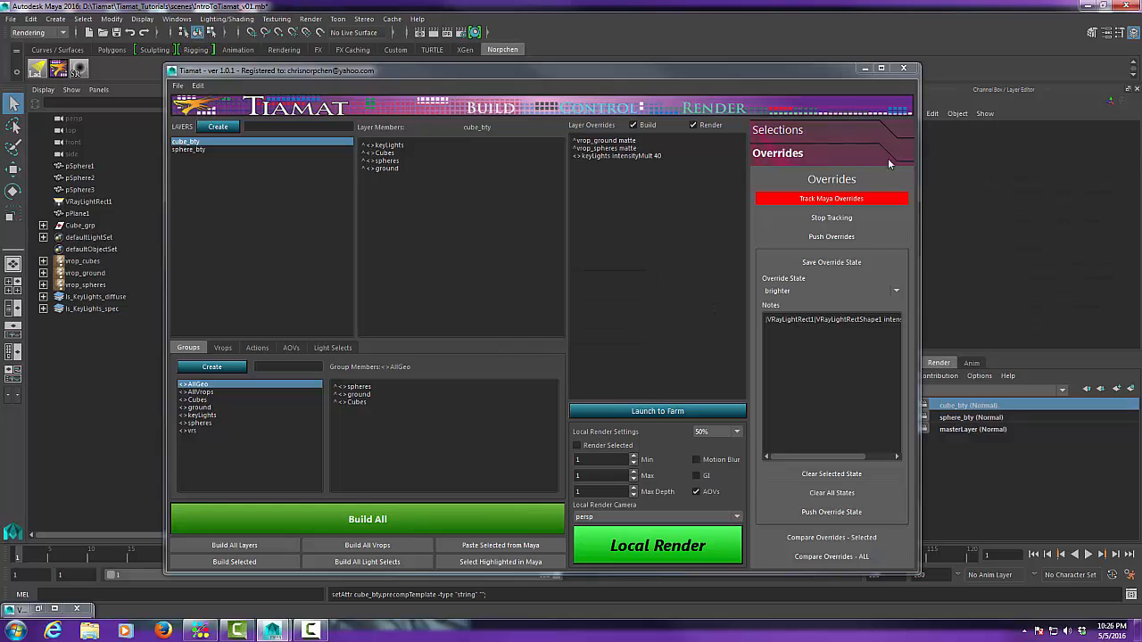
- Make sphere_bty the active Maya render layer and show the attributes of VRayLightRect1 to check its intensity multiplier
drag(839, 74, 843, 391)
click(980, 418)
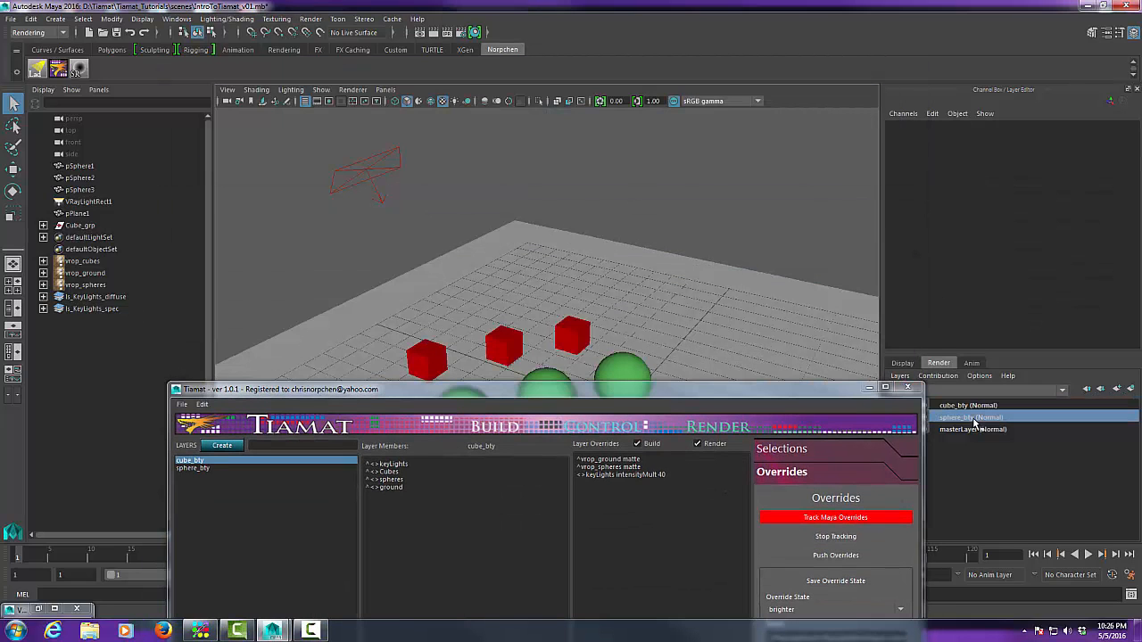
click(366, 172)
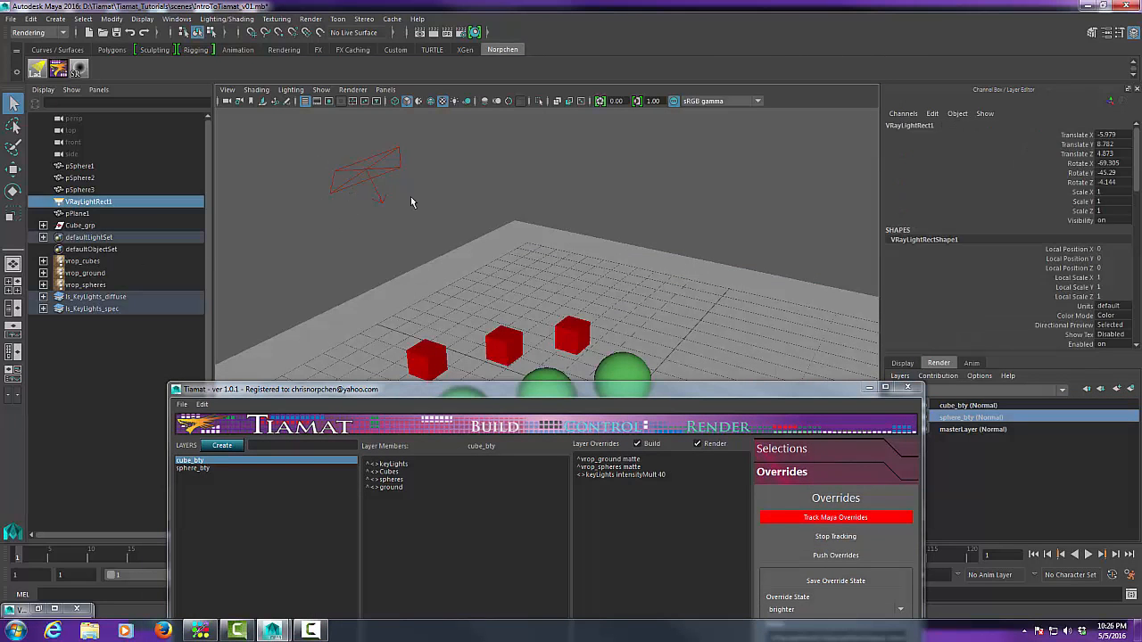
click(1115, 33)
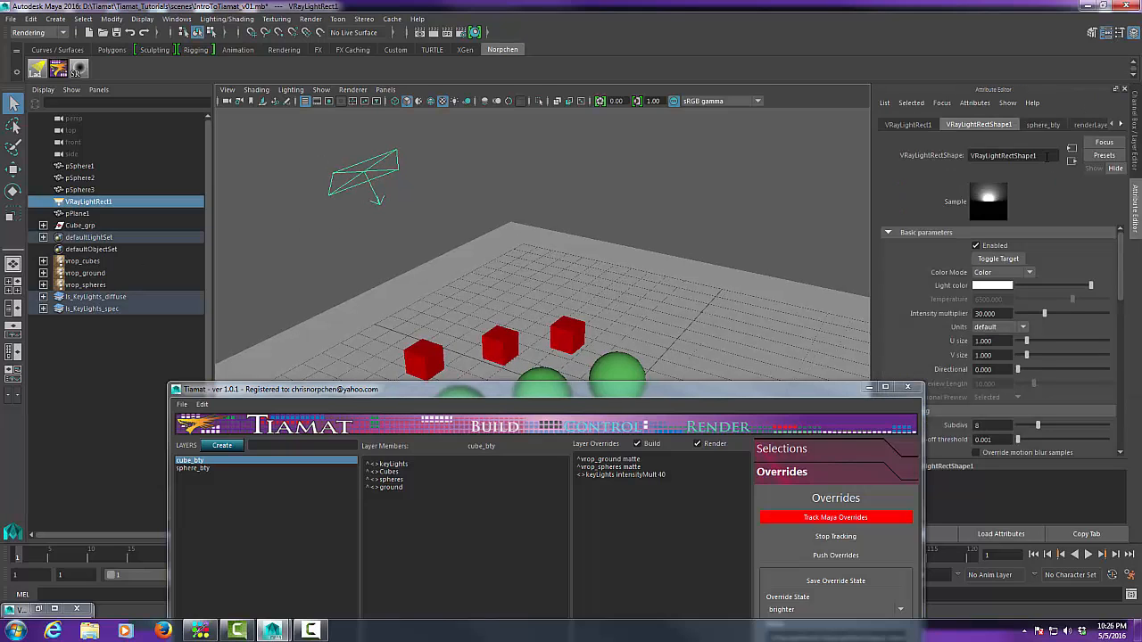
- Select the sphere_bty layer in Tiamat and turn Maya override tracking back on
click(191, 468)
drag(657, 392, 592, 120)
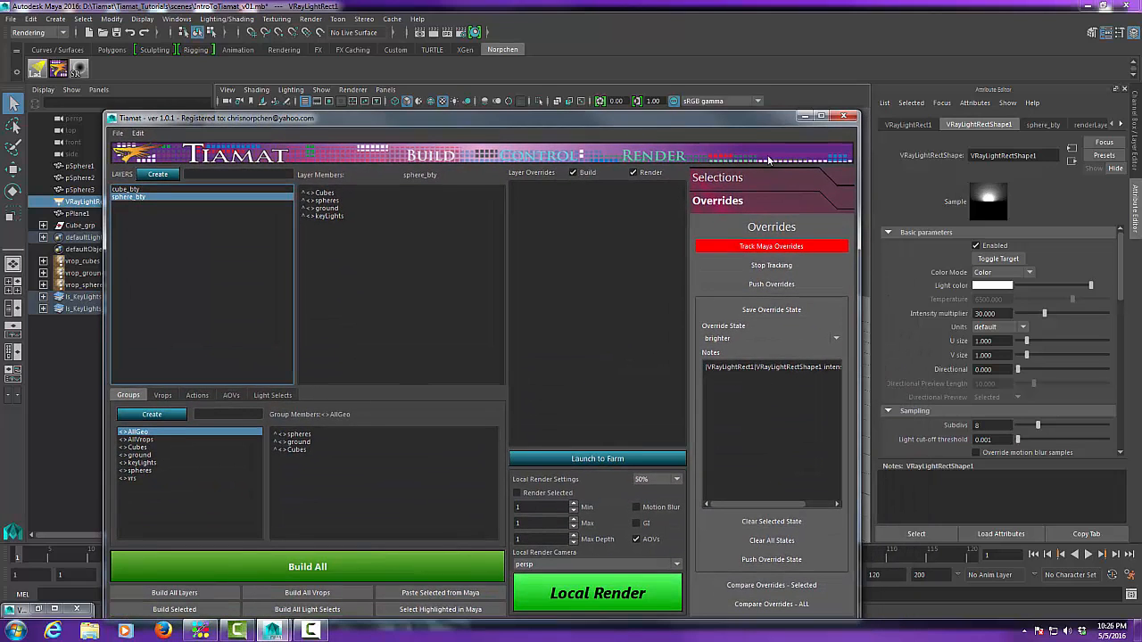
drag(748, 120, 741, 60)
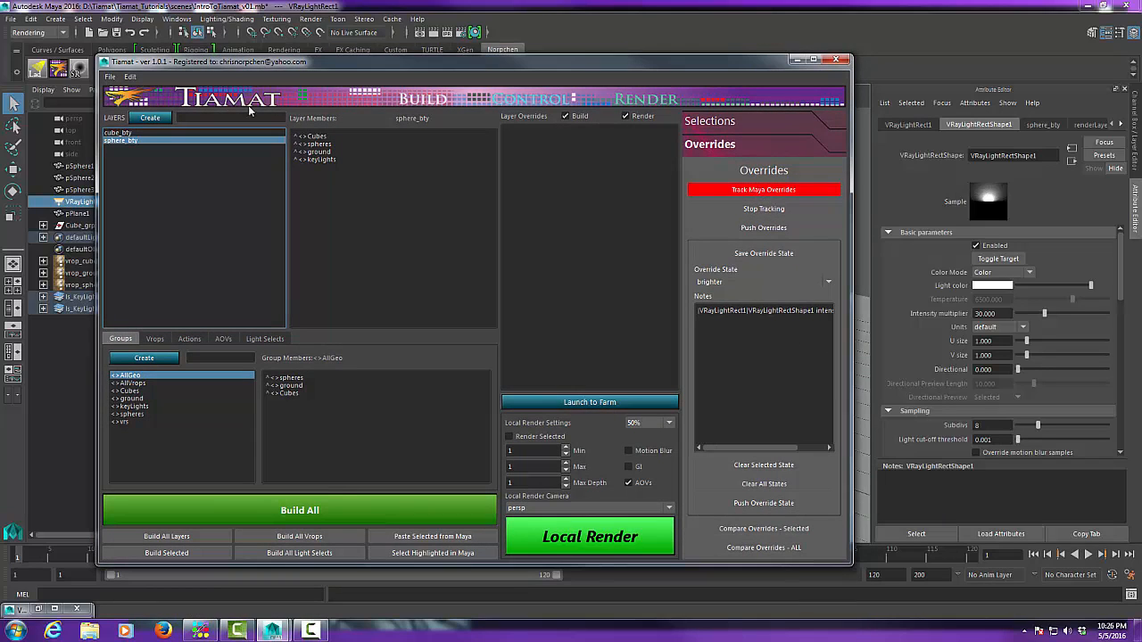
click(755, 189)
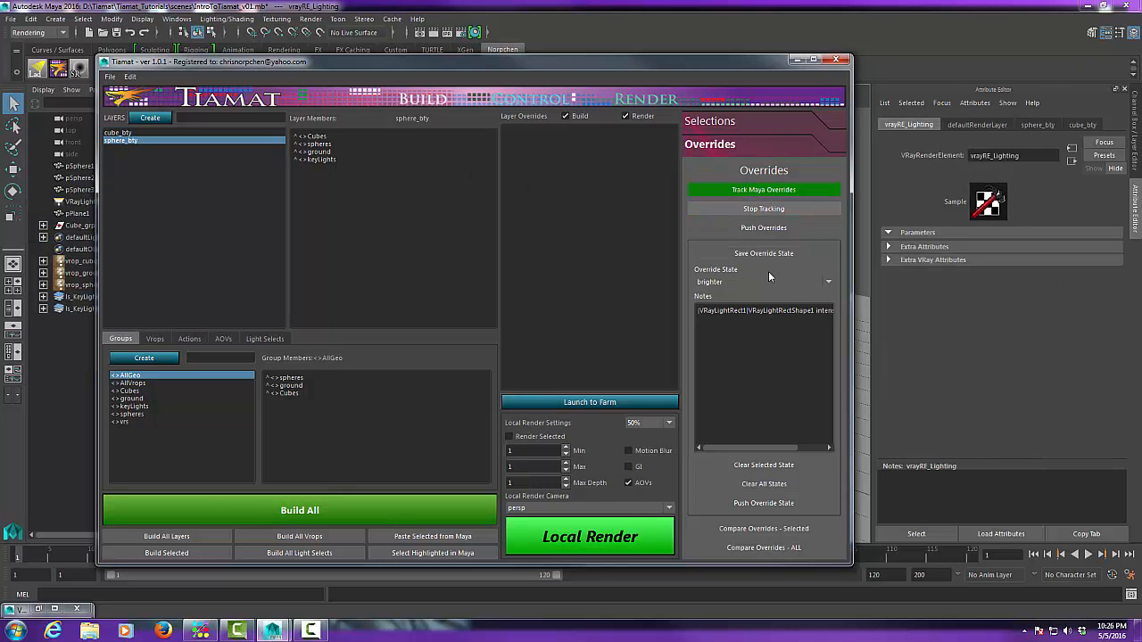
- Select VRayLightRect1, create a layer override on its intensity multiplier and set the value to 10
drag(692, 64, 687, 290)
drag(326, 159, 470, 216)
drag(663, 285, 656, 86)
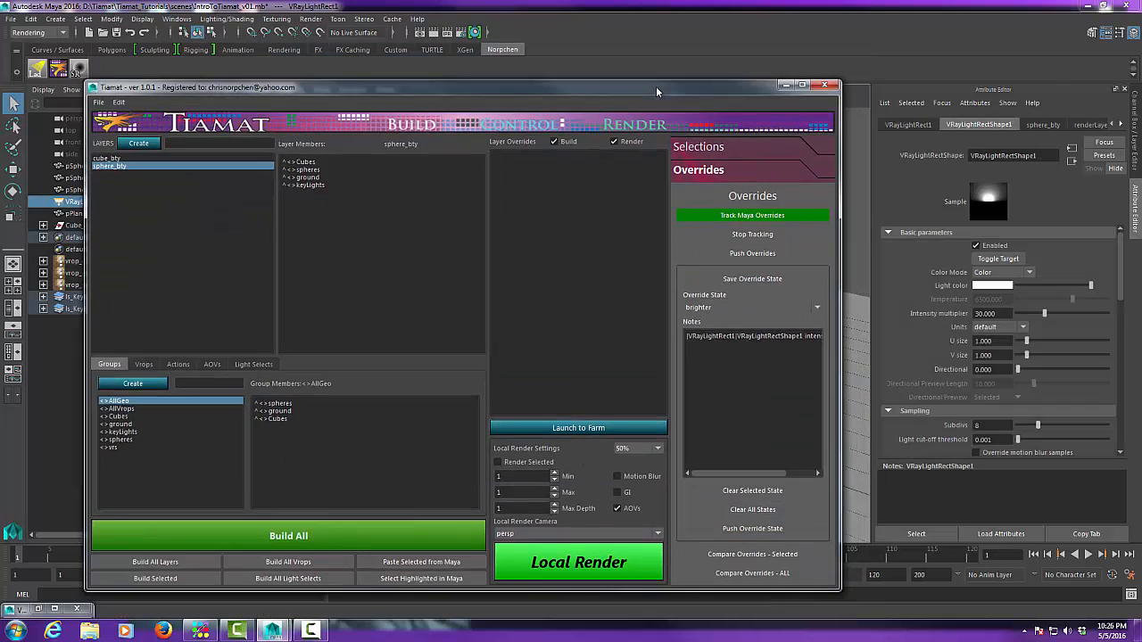
right_click(957, 326)
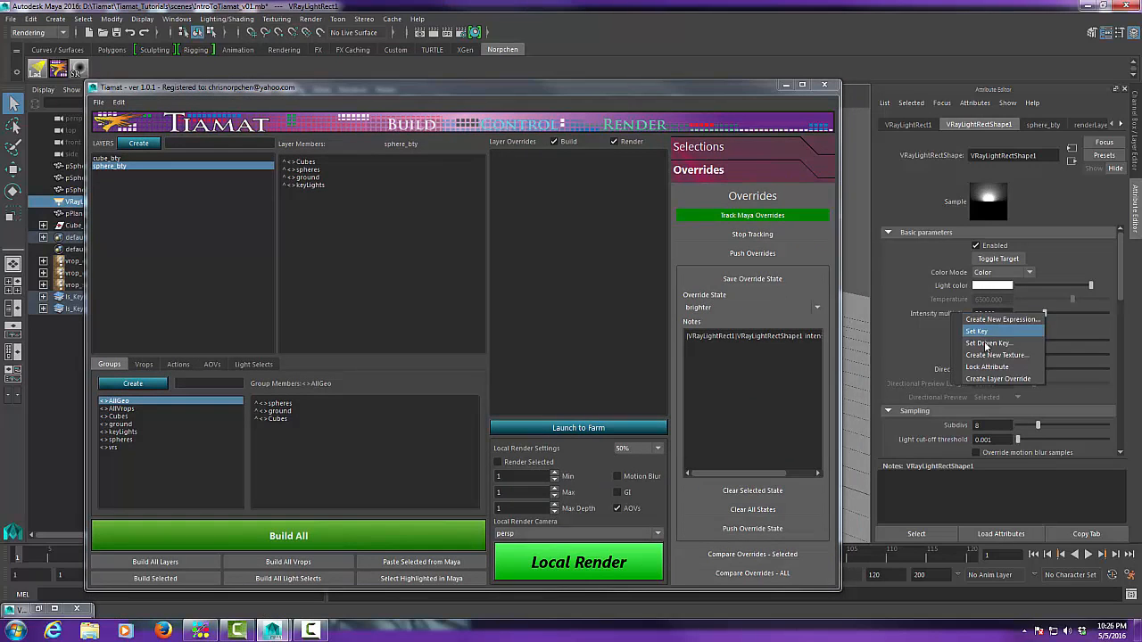
click(982, 382)
drag(996, 313, 950, 321)
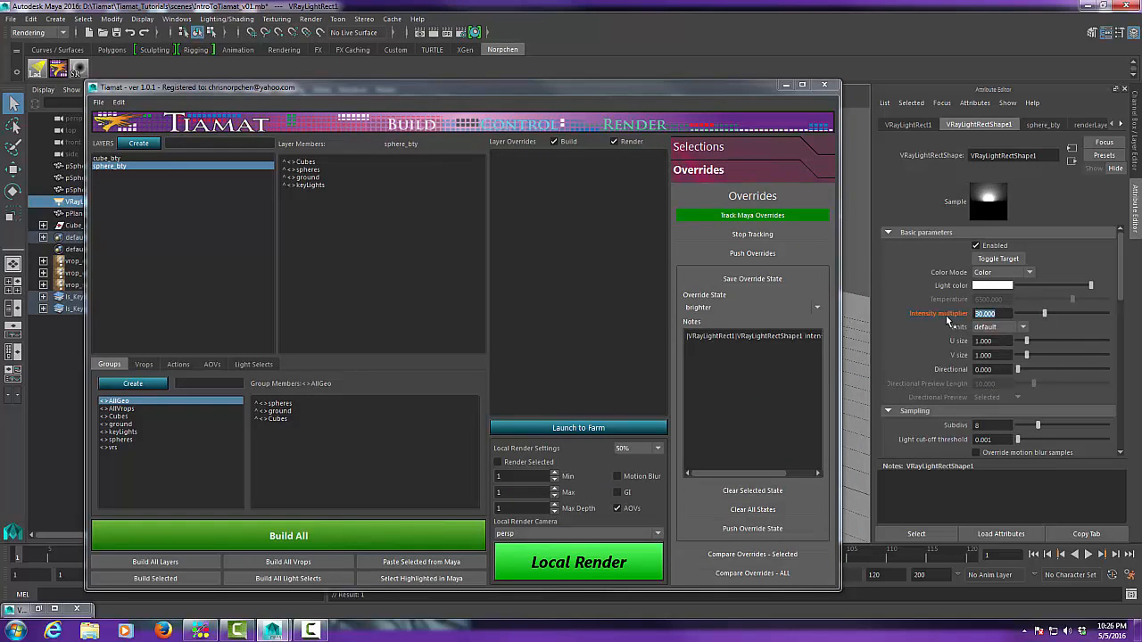
text(10)
key(Return)
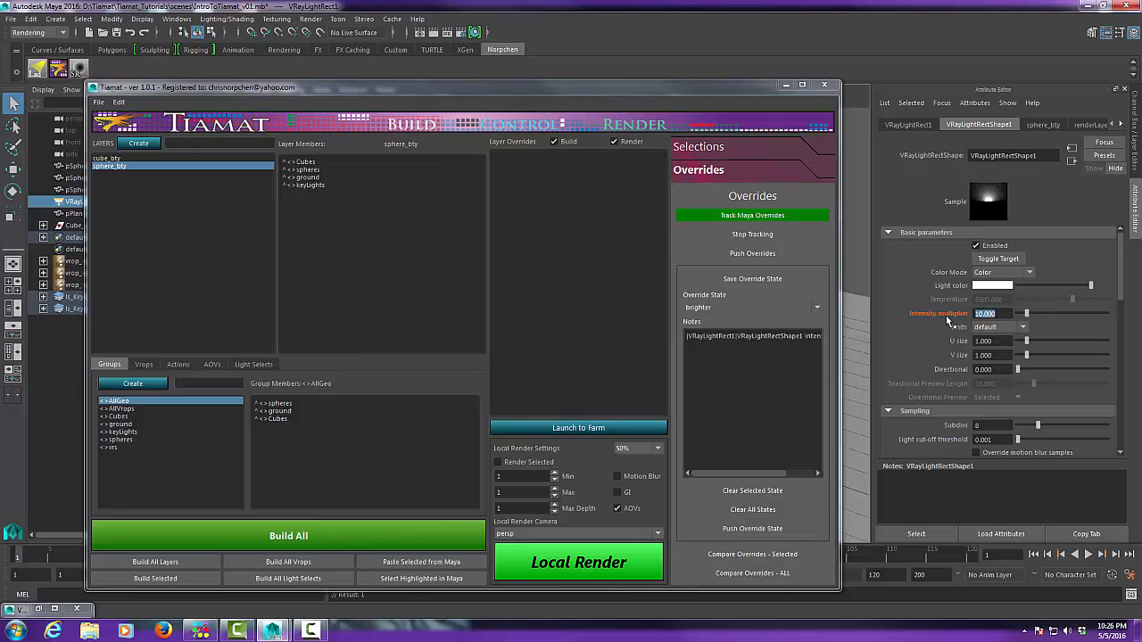
- Stop tracking Maya overrides and save the tracked override as a new override state named "darker"
click(748, 237)
click(754, 279)
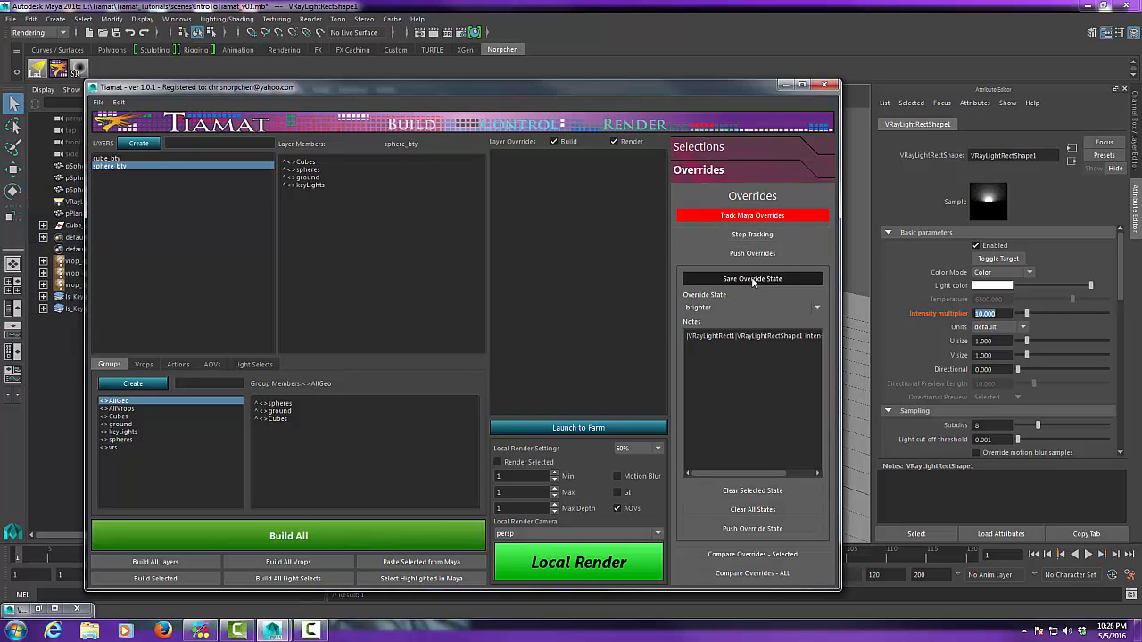
text(da)
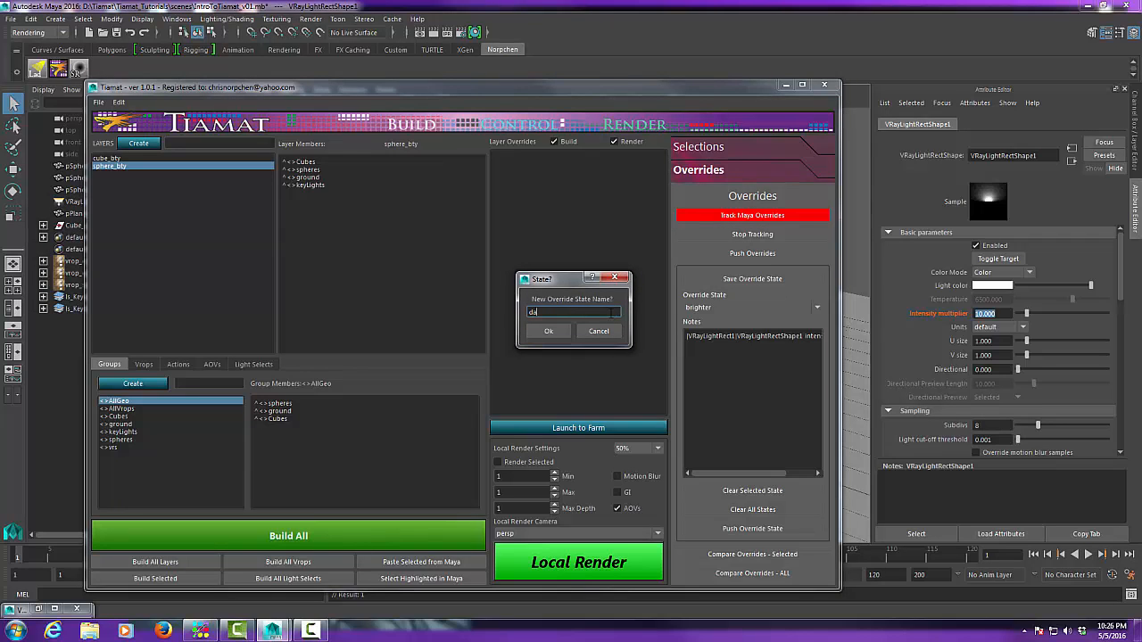
text(rker)
click(549, 331)
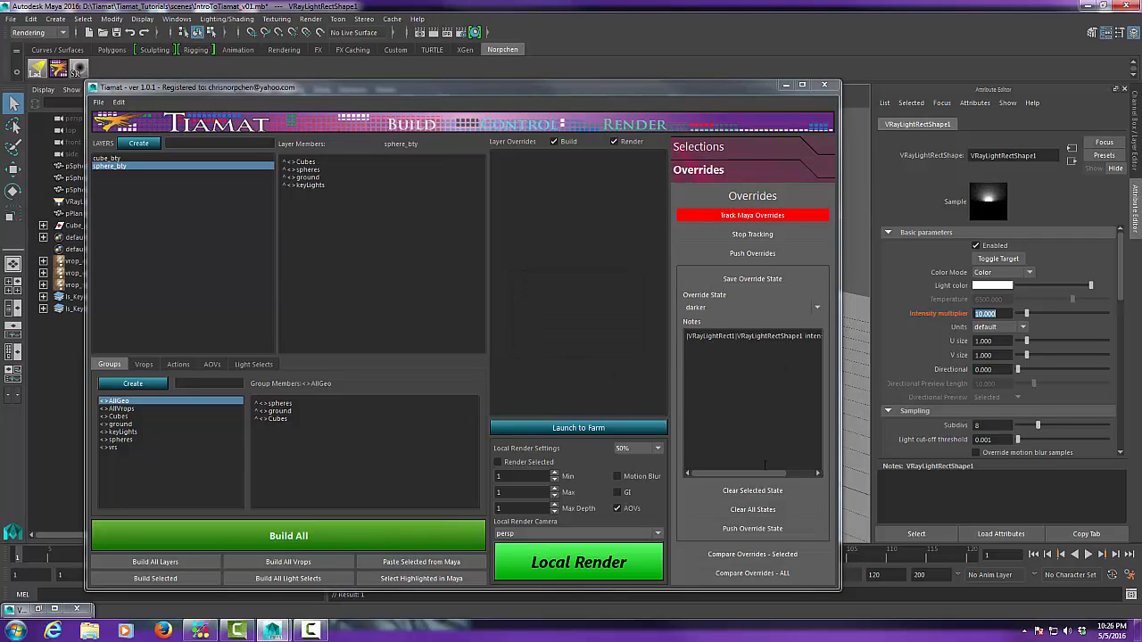
- Compare the intensity values stored in the darker and brighter states, and add the note "made brighter for director" to brighter
drag(771, 474, 802, 474)
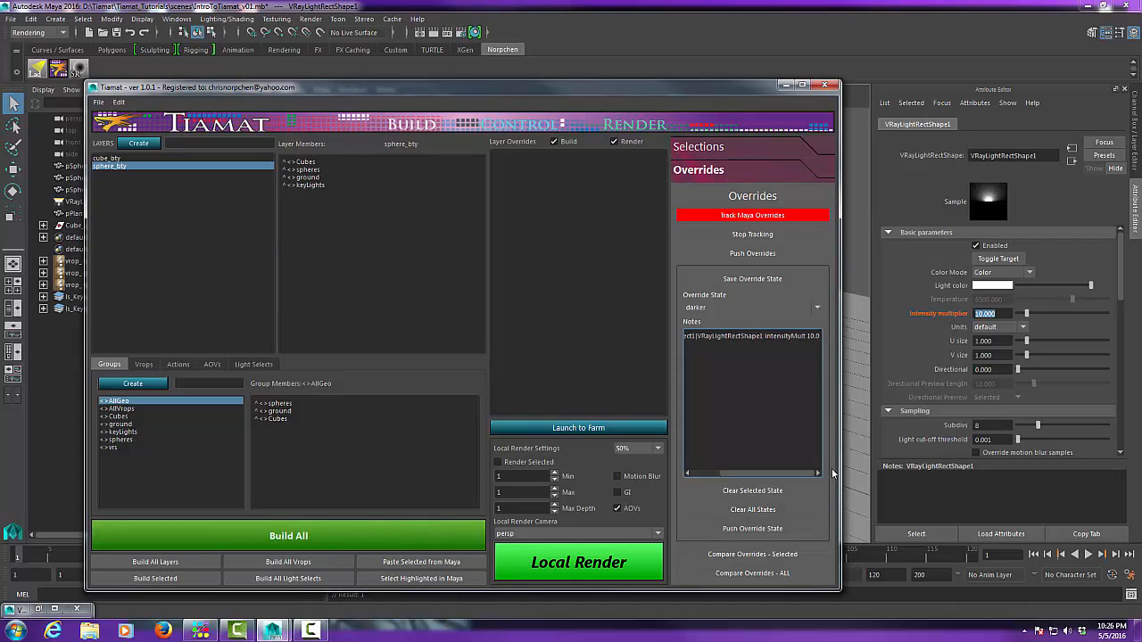
click(819, 309)
click(759, 316)
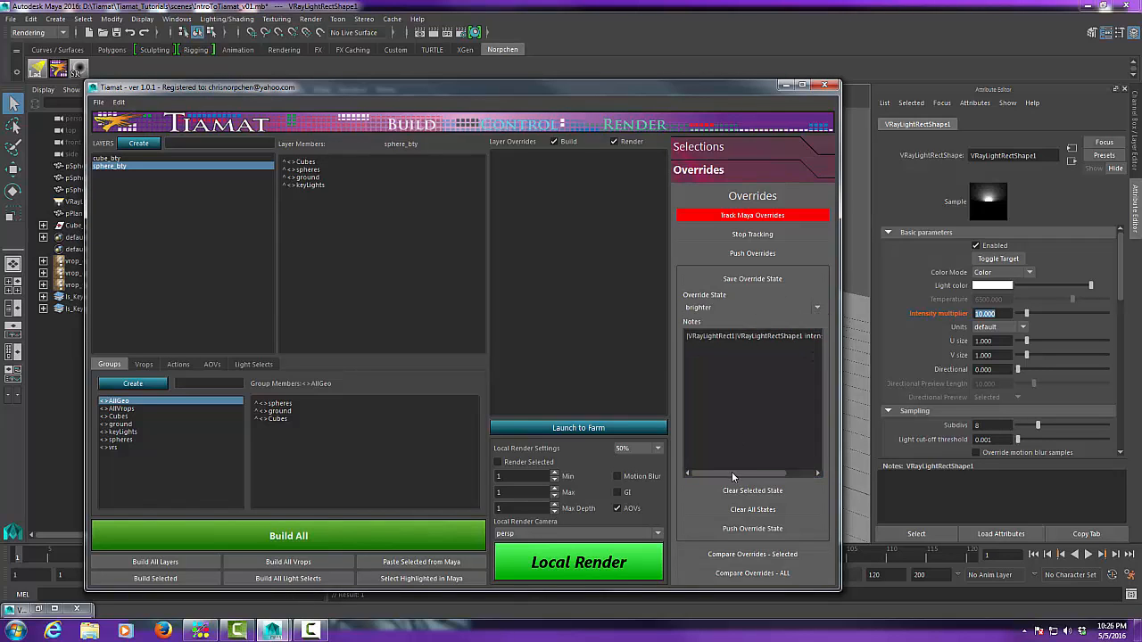
drag(731, 474, 765, 474)
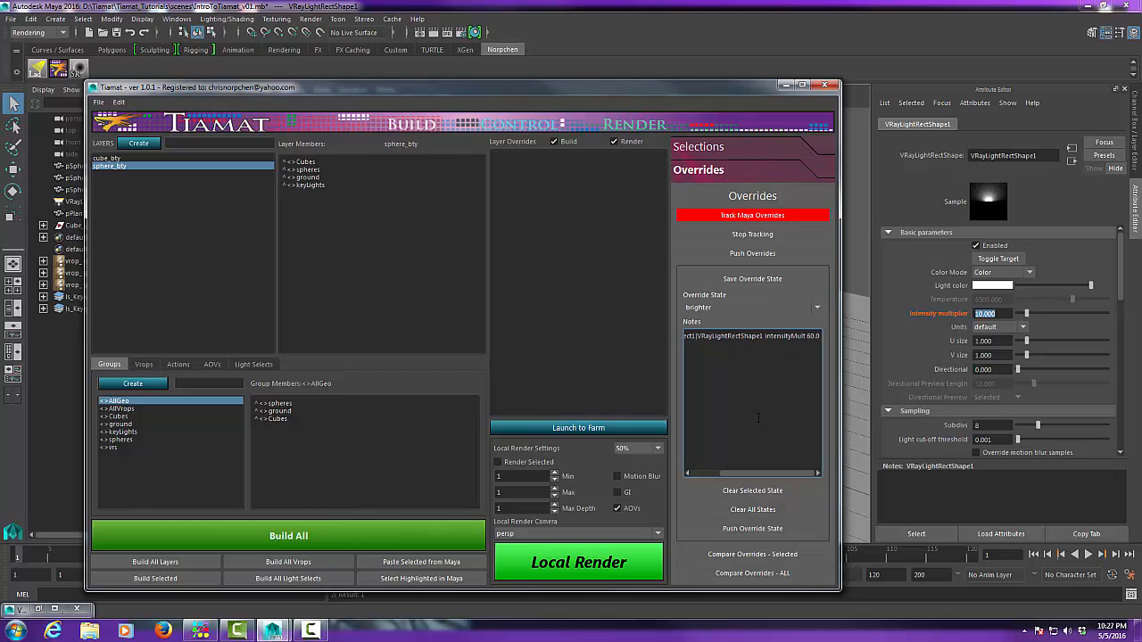
drag(728, 472, 696, 472)
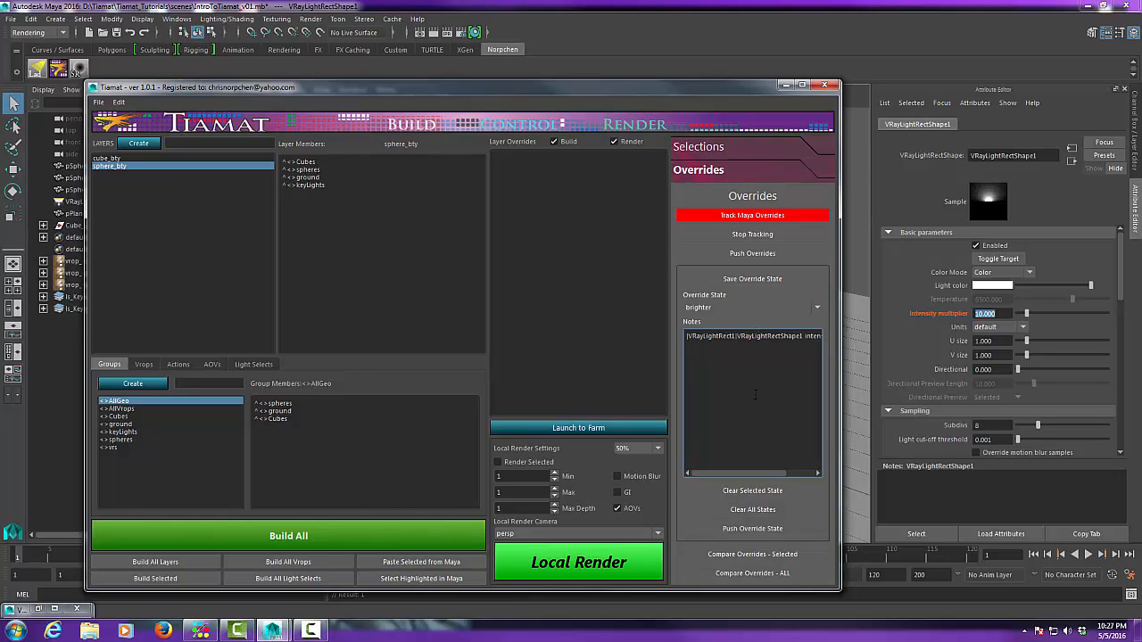
text(made brighter for dire)
text(ctor)
- Switch to the darker override state, add the note "darkened for test" and review its stored intensity value
click(725, 308)
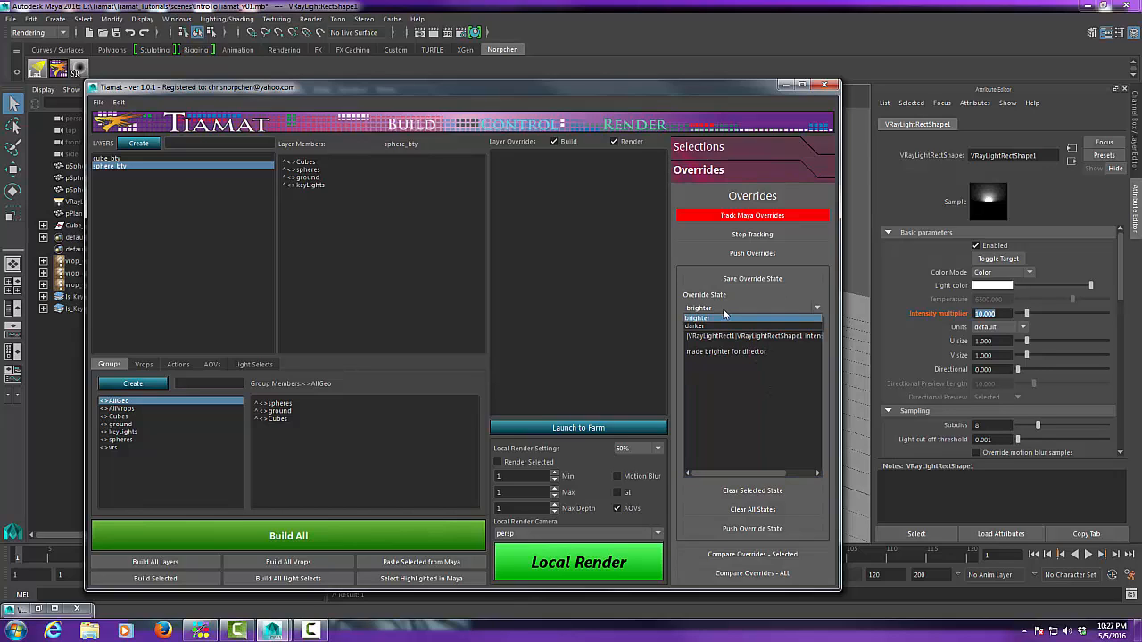
click(721, 327)
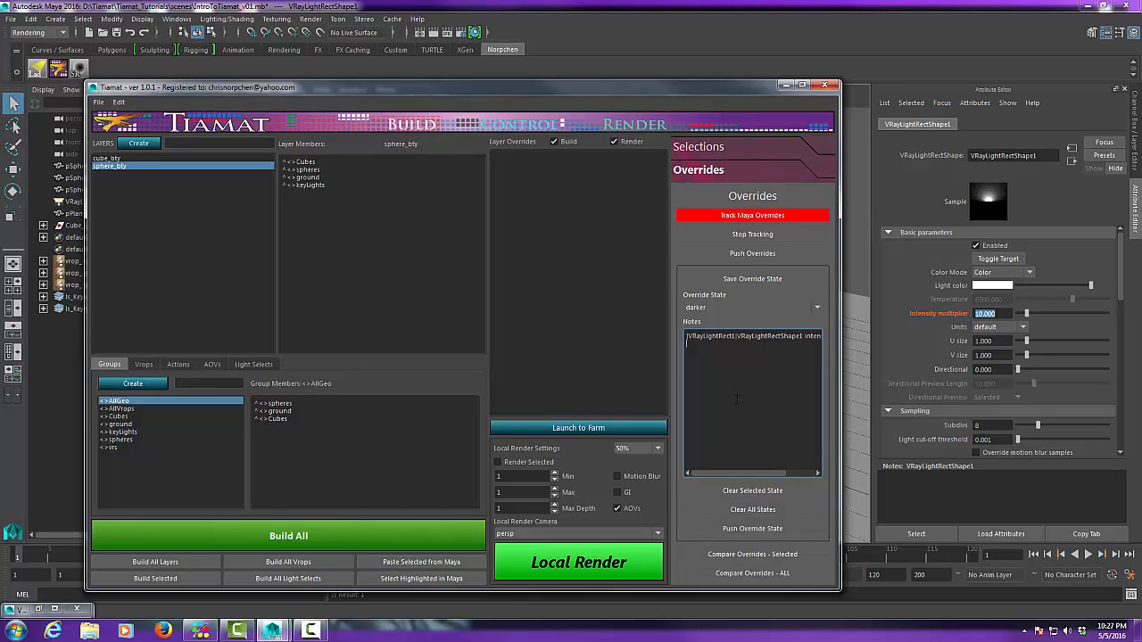
text(darkened for test)
drag(746, 474, 777, 474)
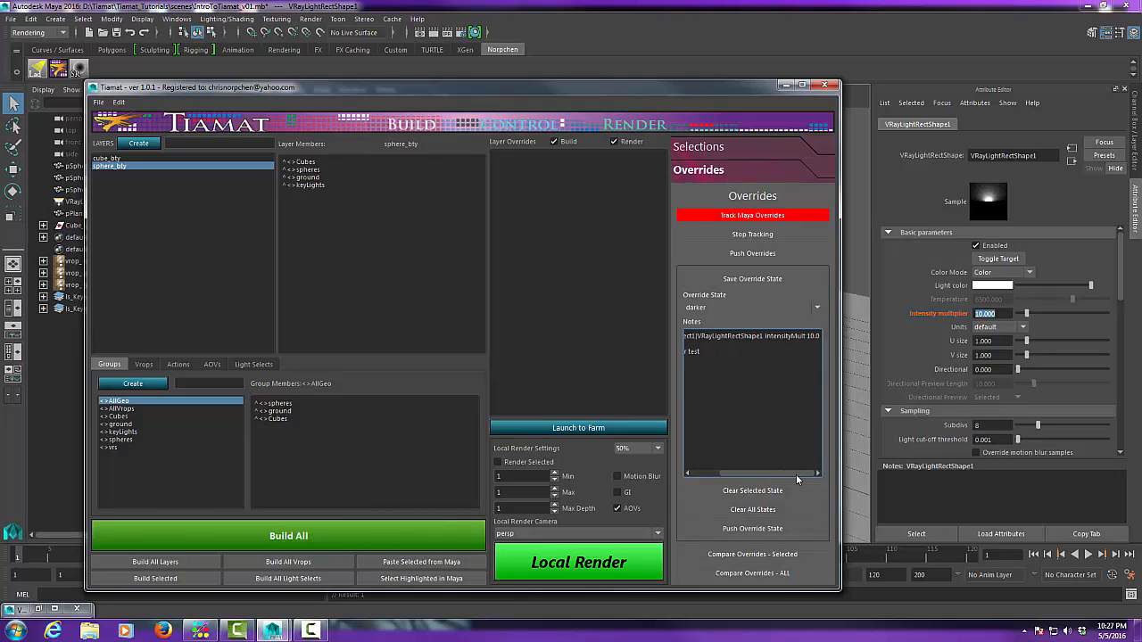
drag(782, 472, 750, 473)
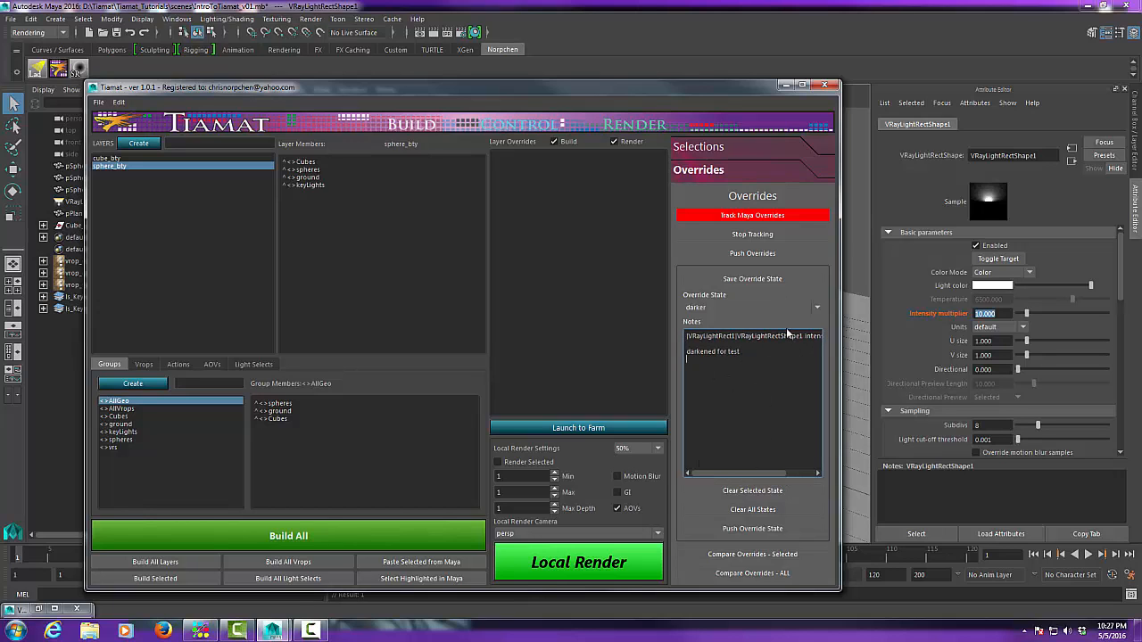
- Run Build All in Tiamat, confirming the rebuild of all light selects and all layers
drag(735, 84, 791, 69)
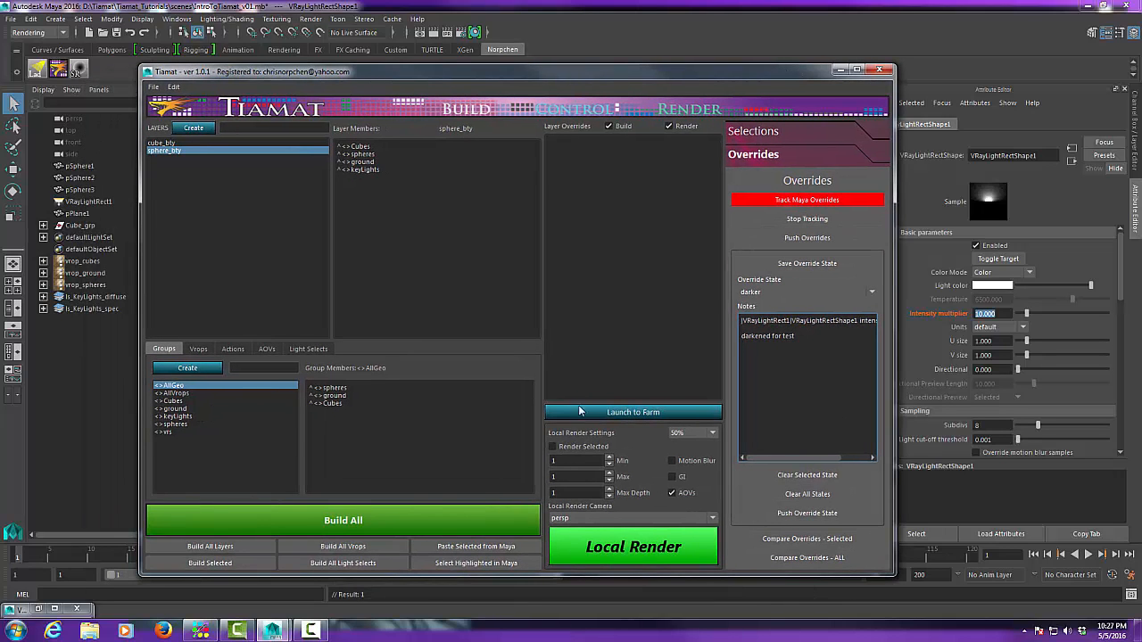
click(365, 521)
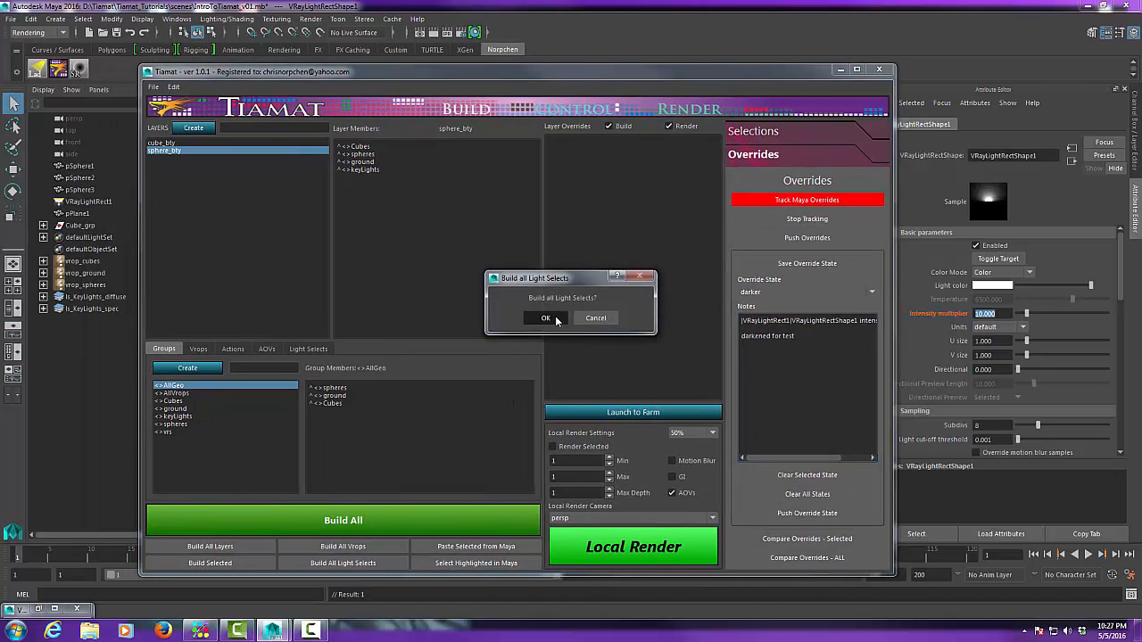
click(548, 319)
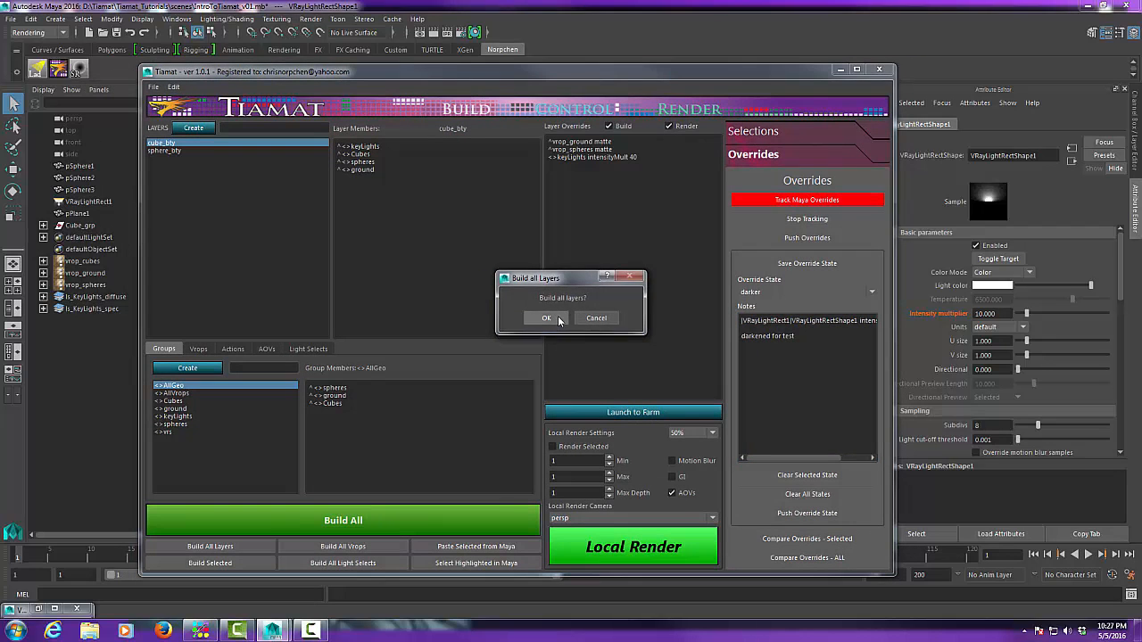
click(553, 320)
- Make sphere_bty the active Maya render layer and show VRayLightRect1's attributes to check its intensity multiplier after the build
drag(754, 73, 706, 395)
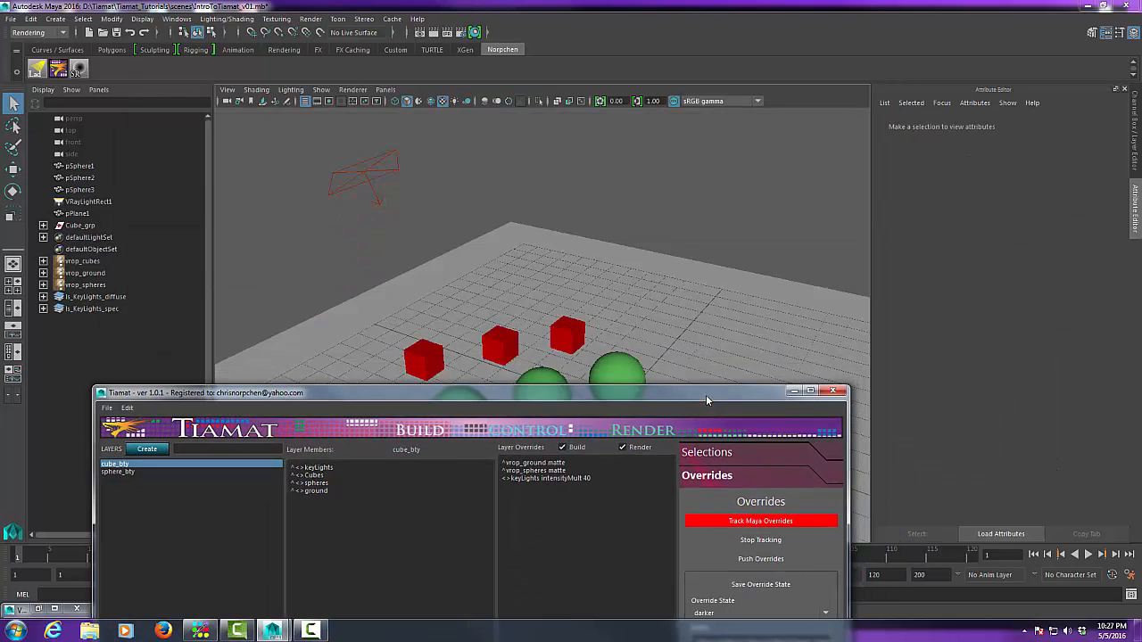
click(1105, 33)
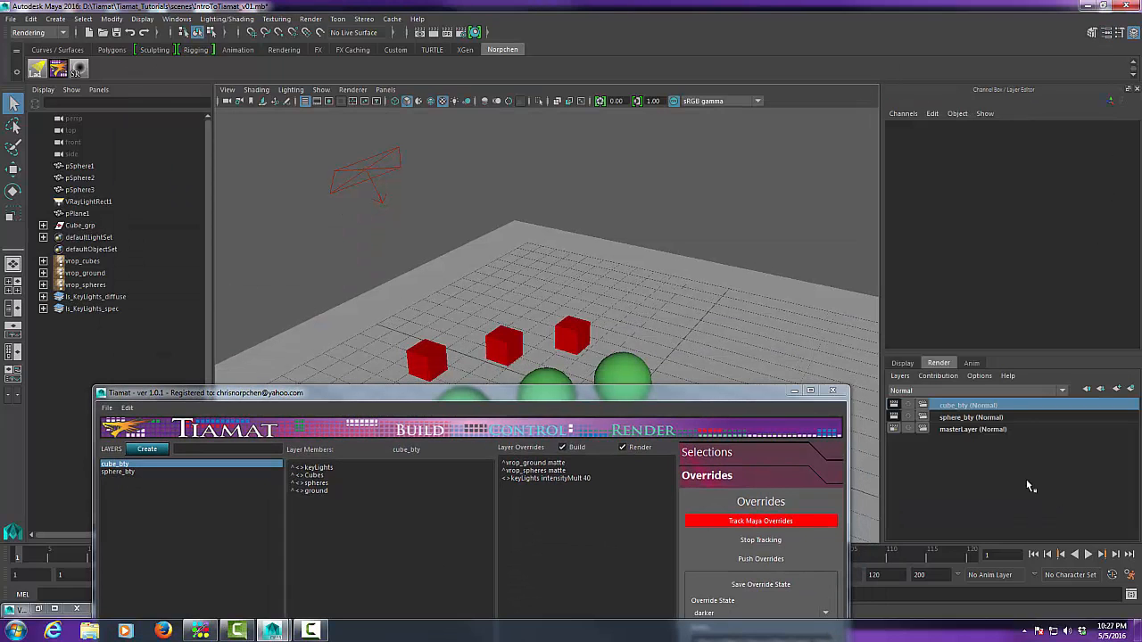
click(970, 418)
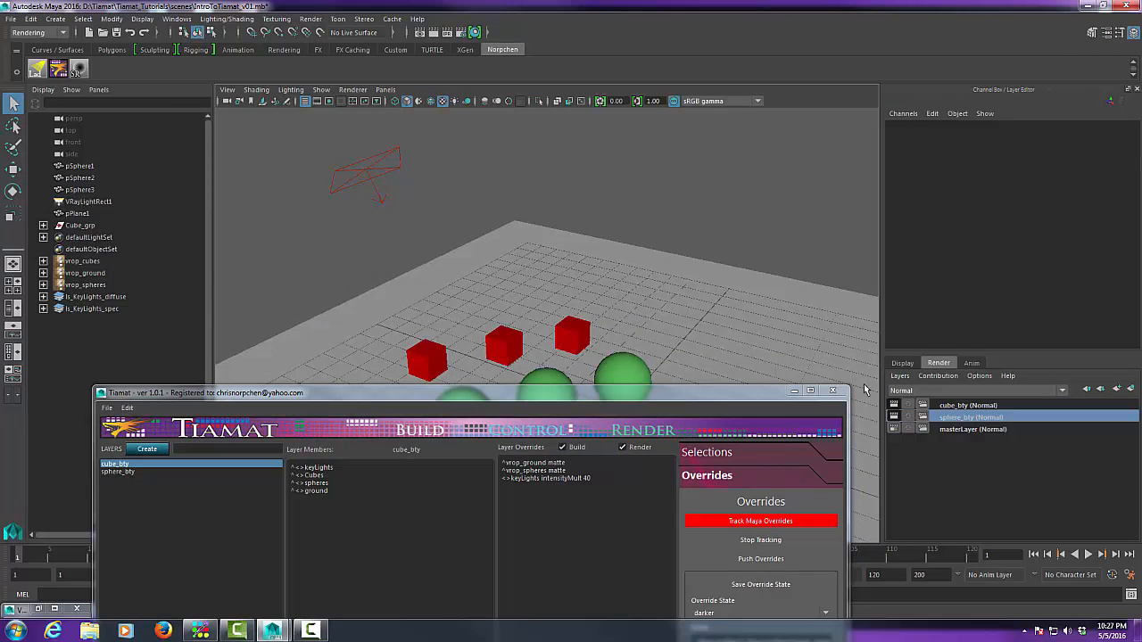
click(369, 175)
click(1105, 33)
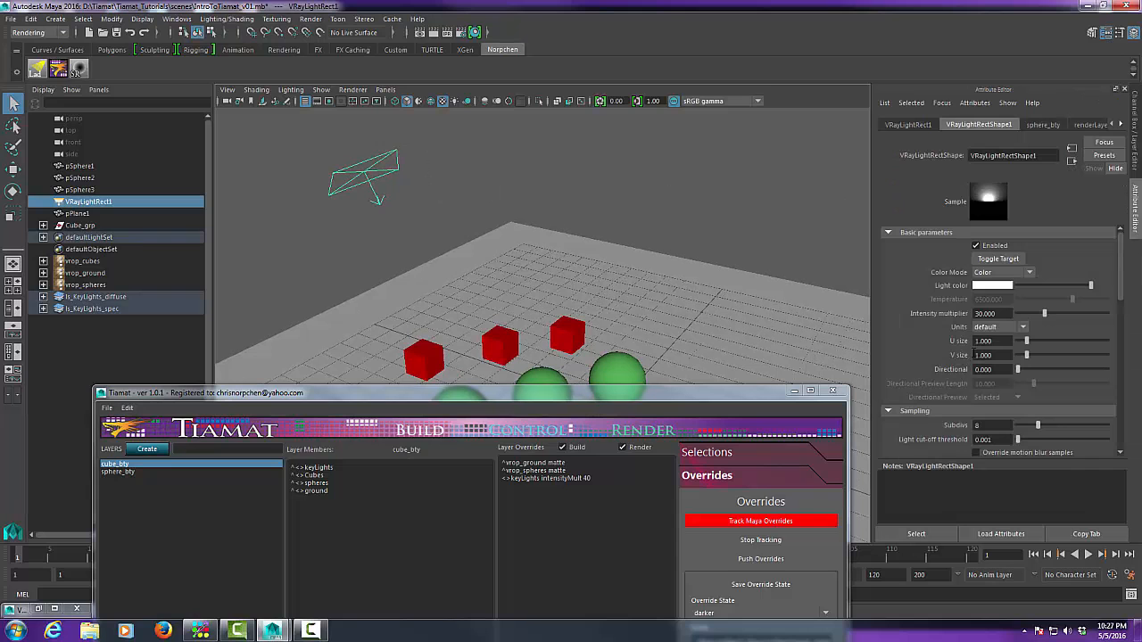
- Push the brighter override state onto the sphere_bty layer in Tiamat and remove the blank line above the override
drag(754, 396, 856, 70)
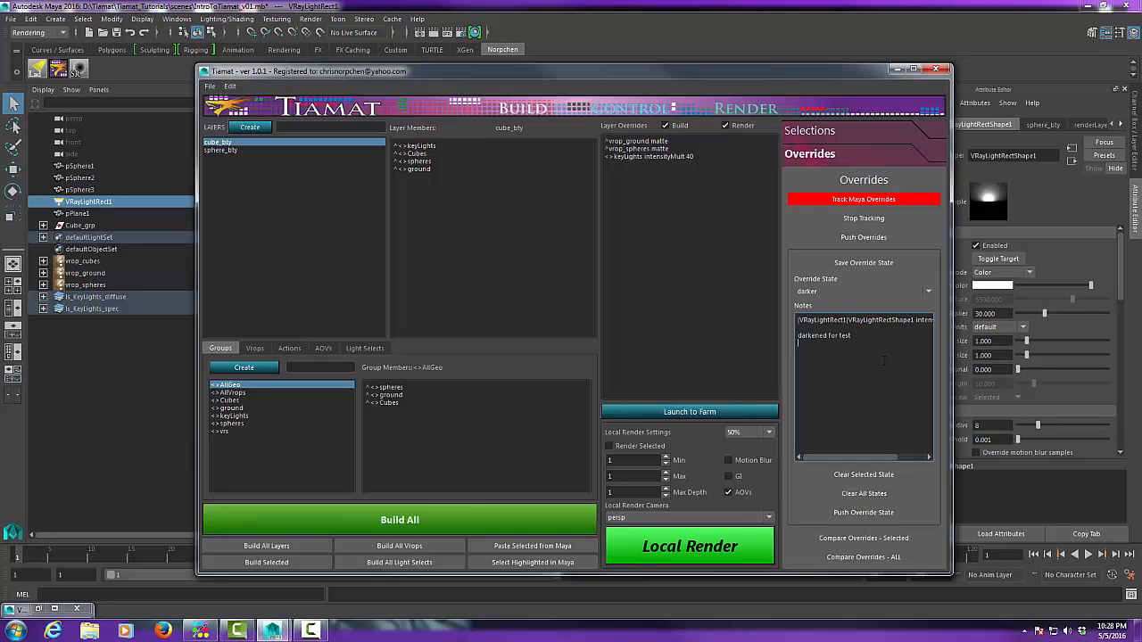
click(239, 152)
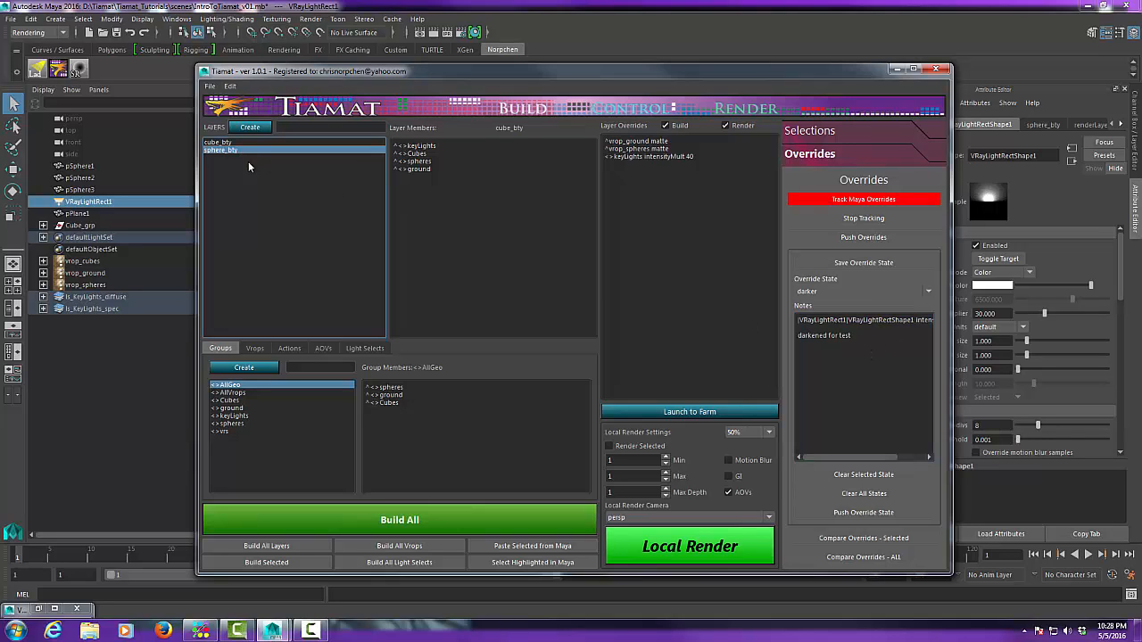
click(927, 291)
click(834, 308)
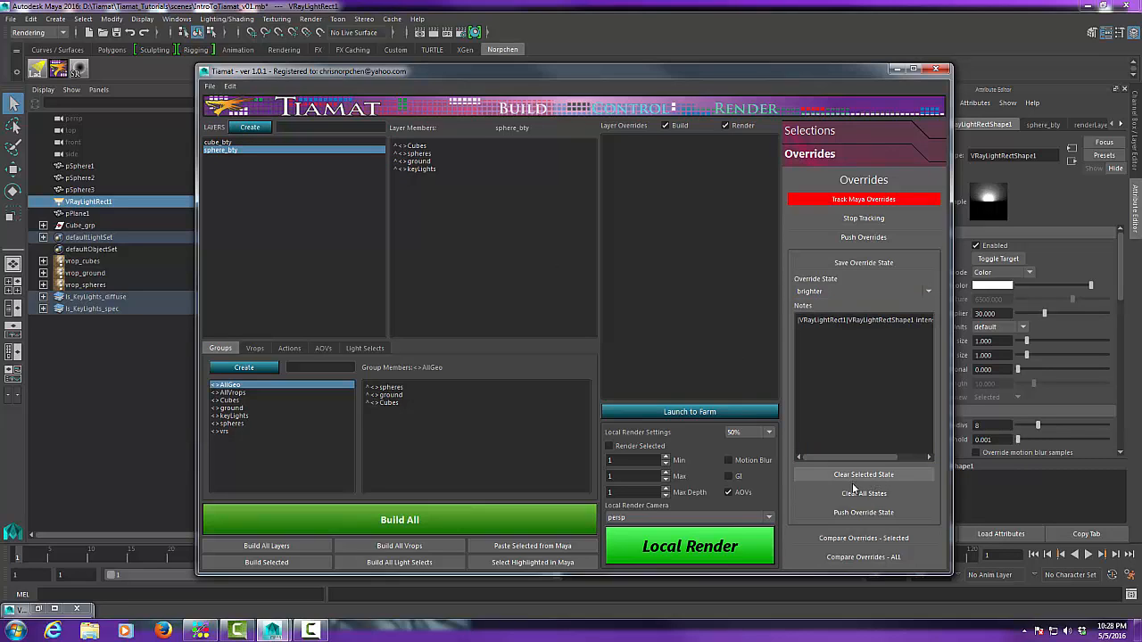
click(844, 513)
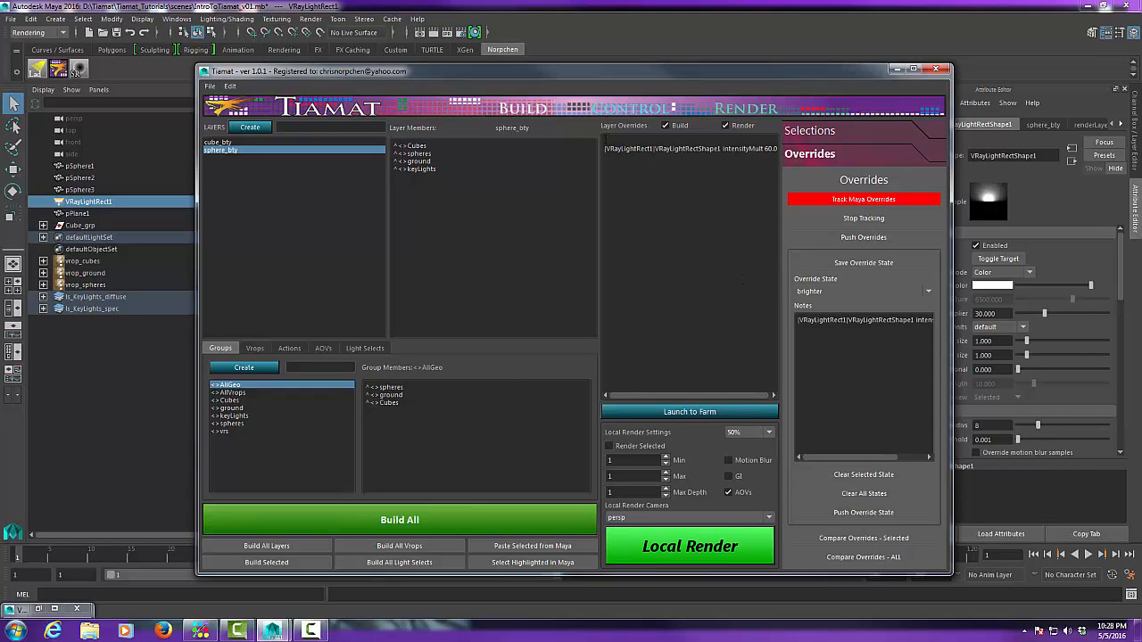
click(640, 193)
key(Delete)
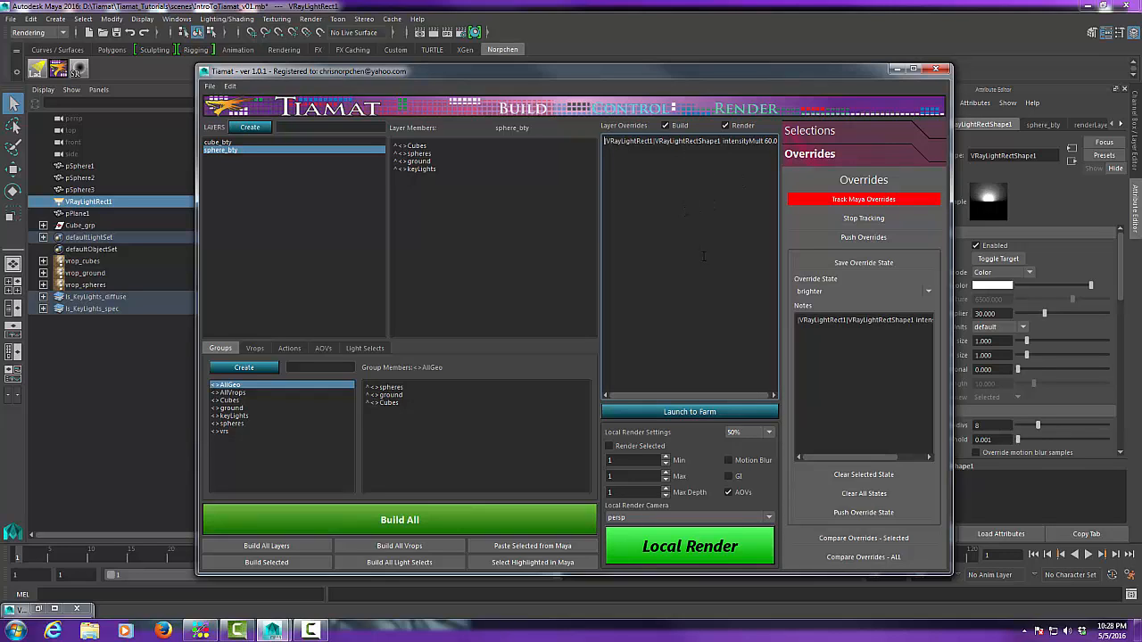
- Rebuild all light selects and layers with the pushed override, and reselect sphere_bty in Tiamat
click(400, 521)
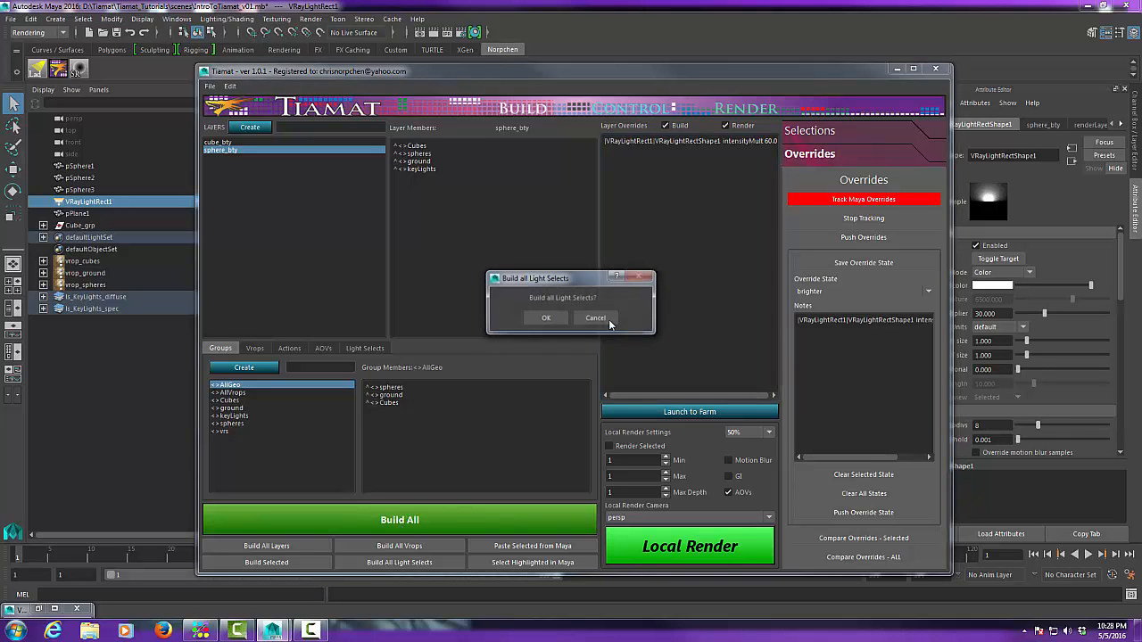
click(544, 318)
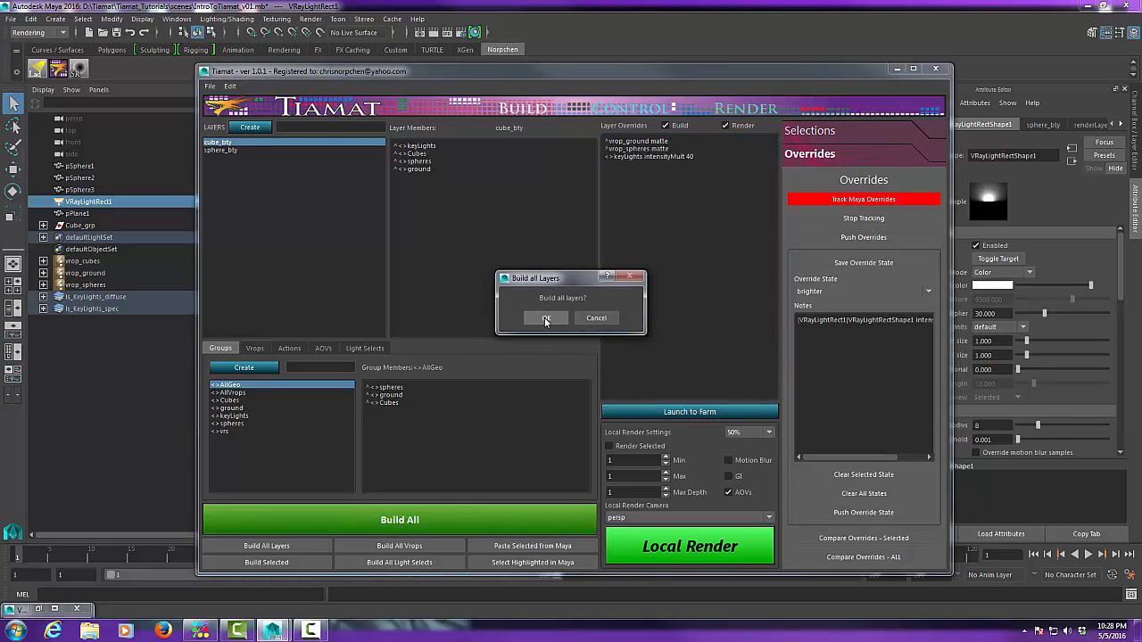
click(544, 319)
click(223, 150)
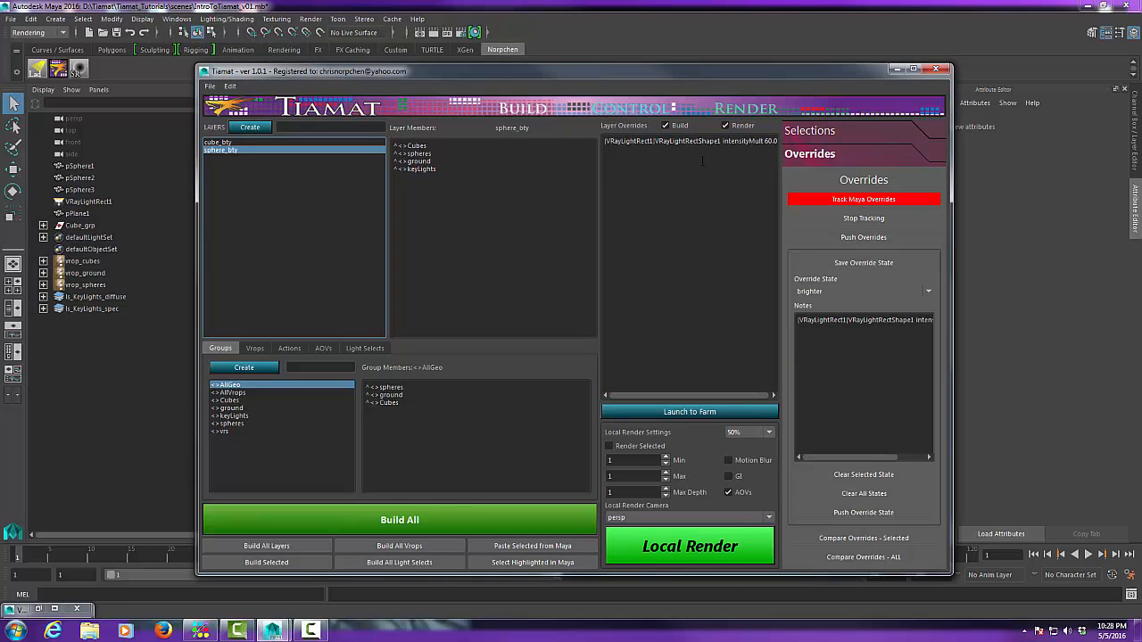
- Activate sphere_bty in Maya, examine VRayLightRect1's intensity multiplier for the pushed override, and bring the Tiamat window back
click(897, 70)
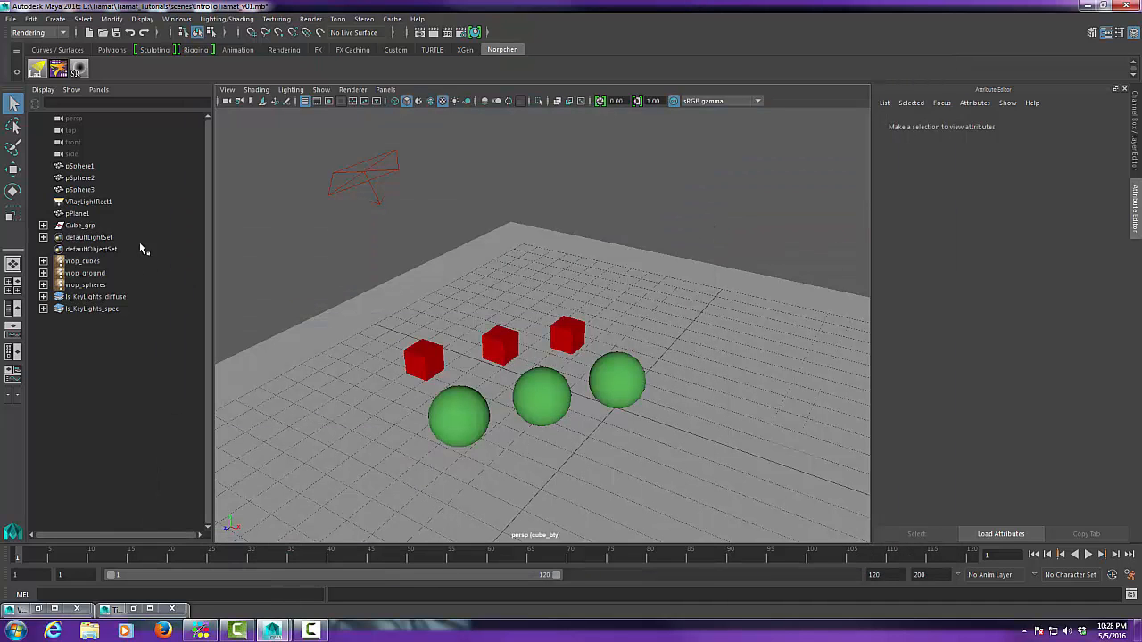
click(1107, 34)
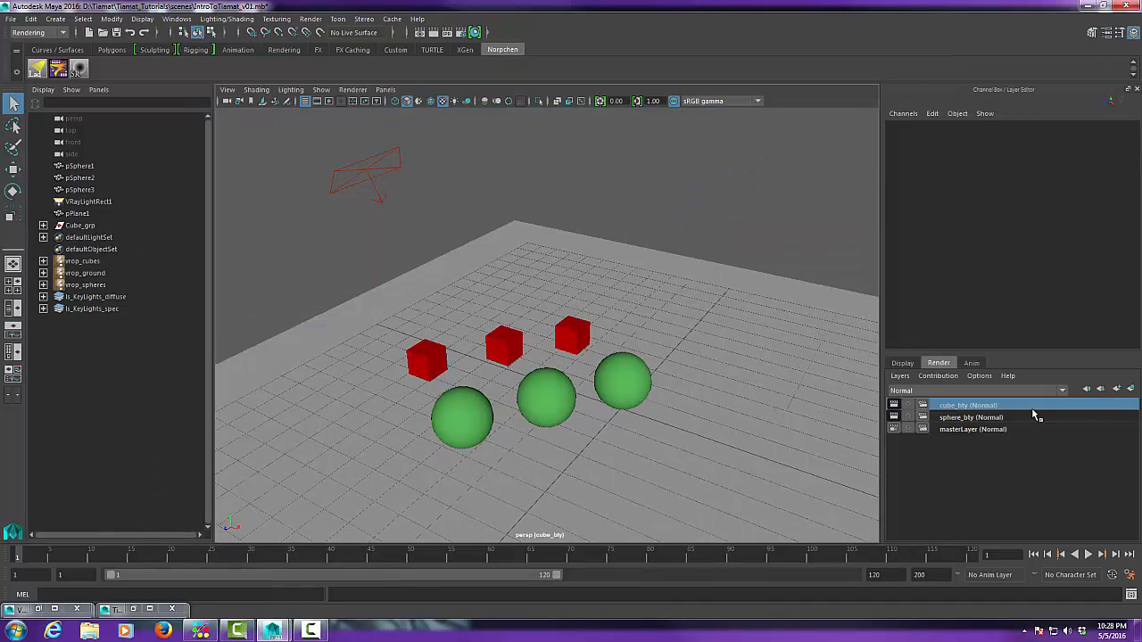
click(972, 417)
drag(318, 166, 364, 142)
click(1104, 34)
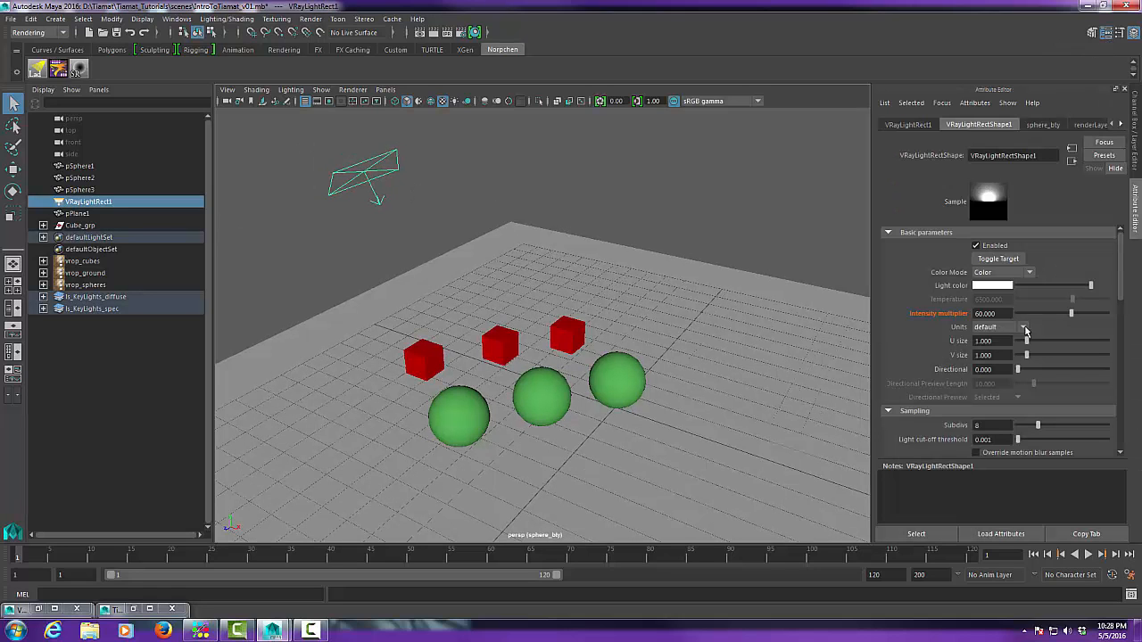
click(134, 611)
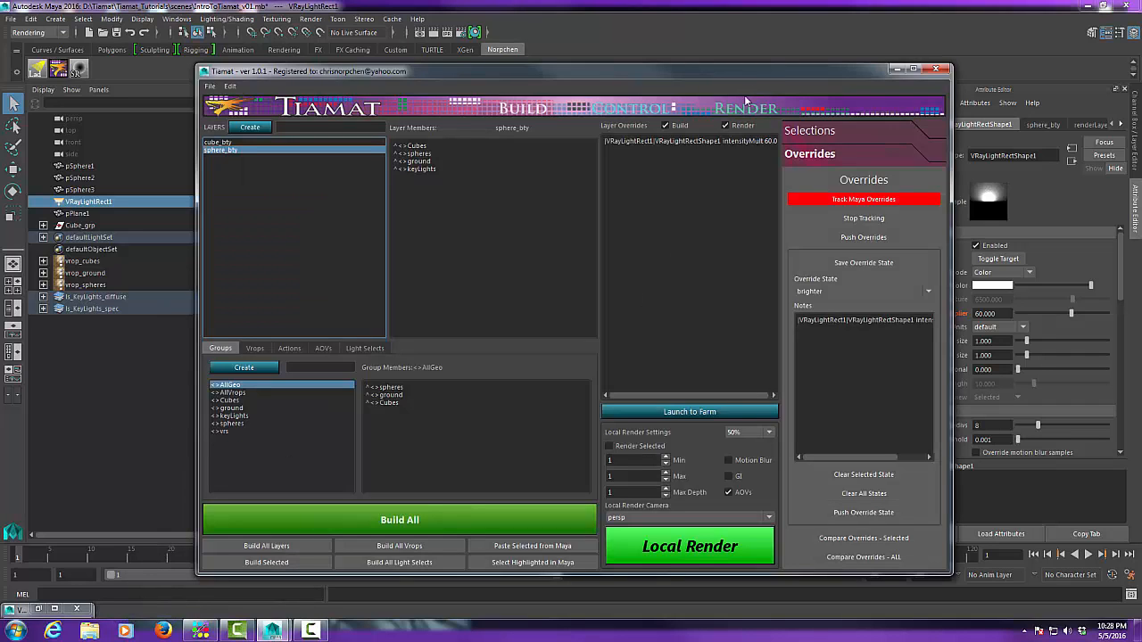
drag(760, 72, 791, 46)
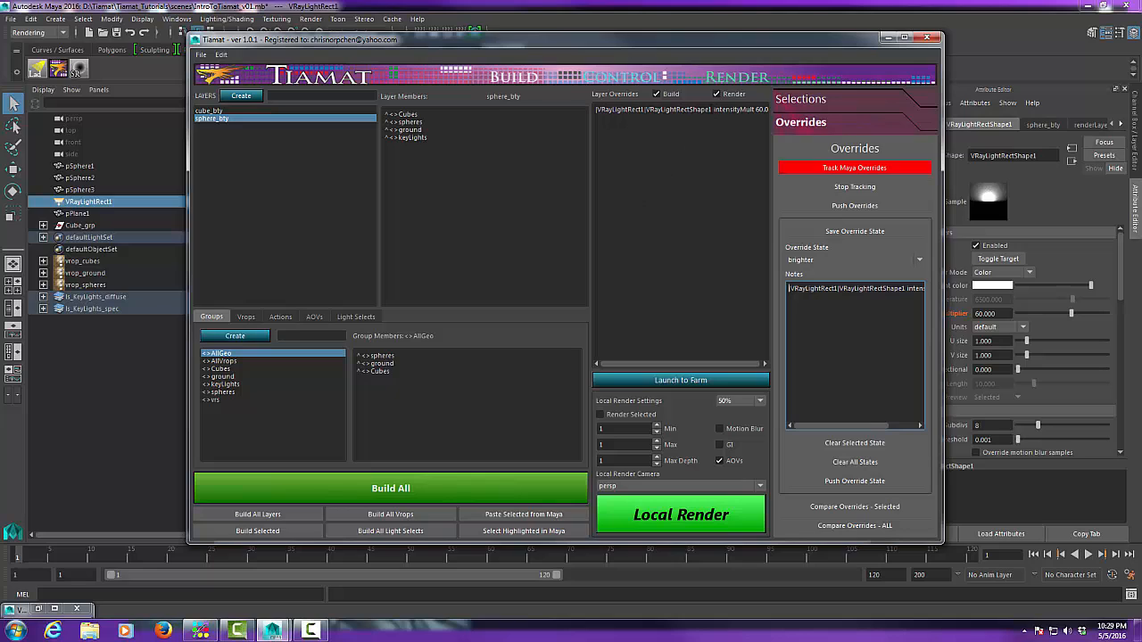
- Replace the VRayLightRect1 shape path in sphere_bty's override with the keyLights group, keeping intensityMult 60.0 on the same line
drag(711, 109, 578, 110)
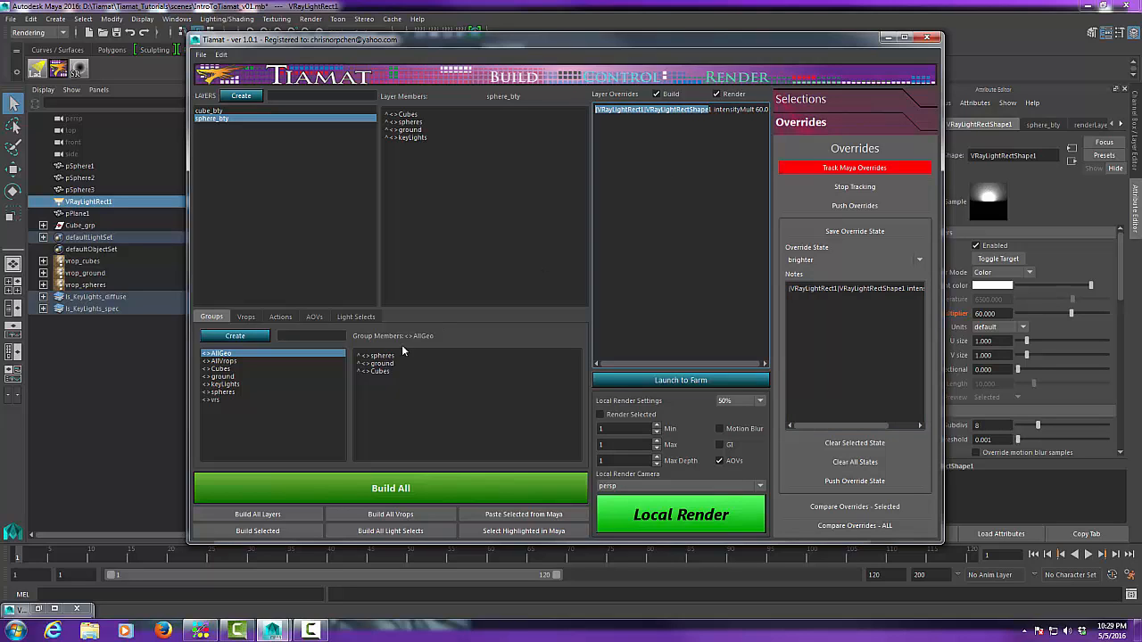
click(228, 385)
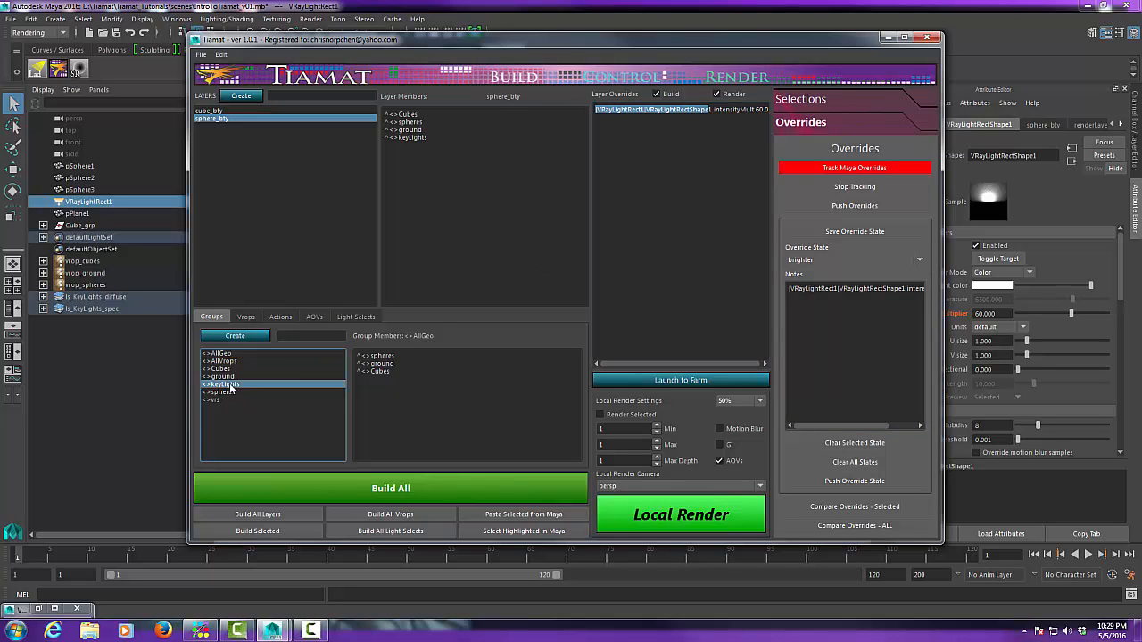
click(713, 113)
drag(711, 109, 583, 111)
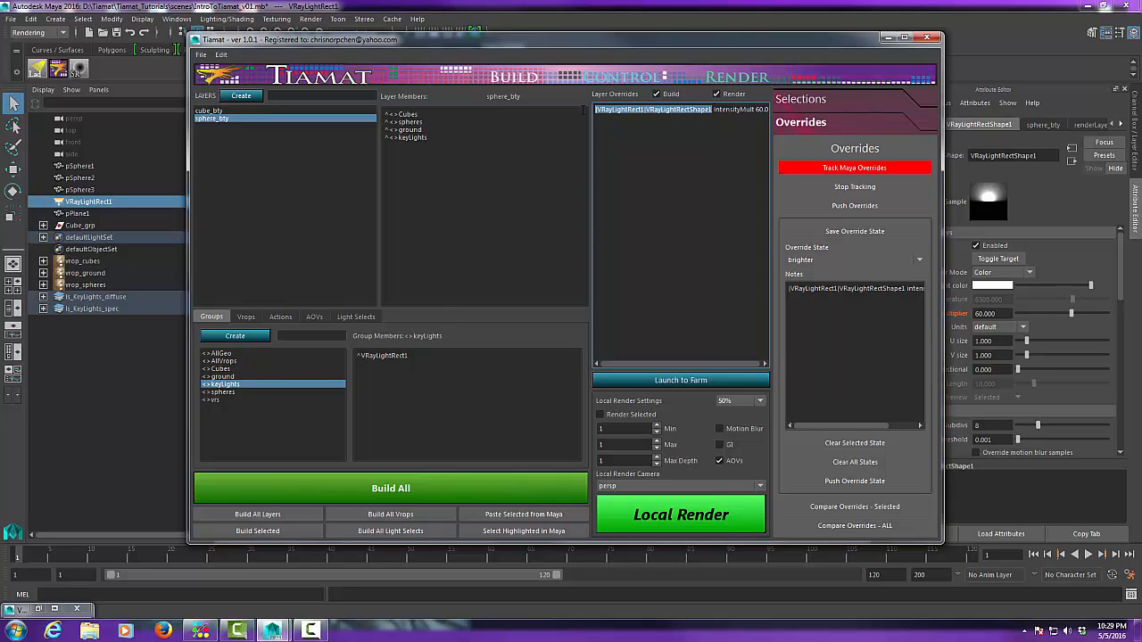
click(810, 100)
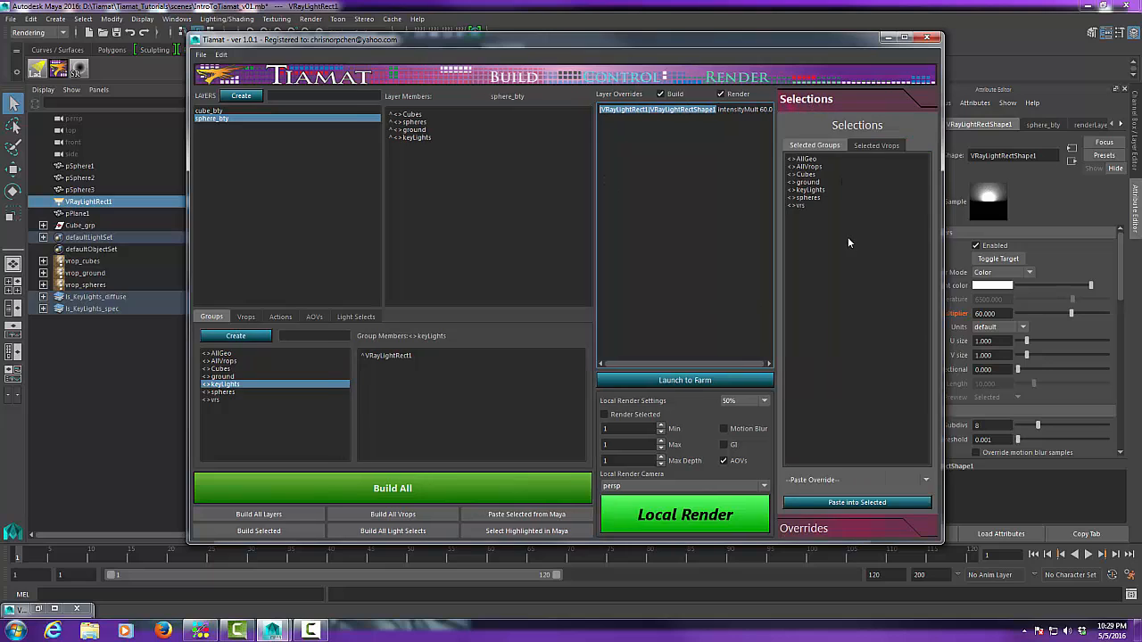
click(814, 190)
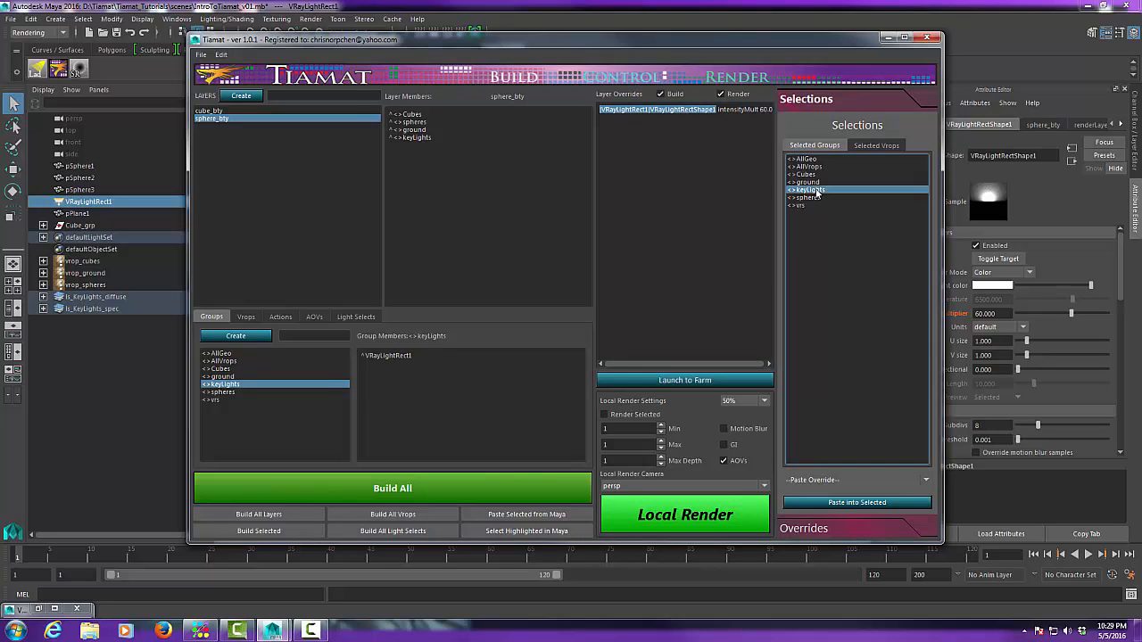
click(865, 504)
click(682, 135)
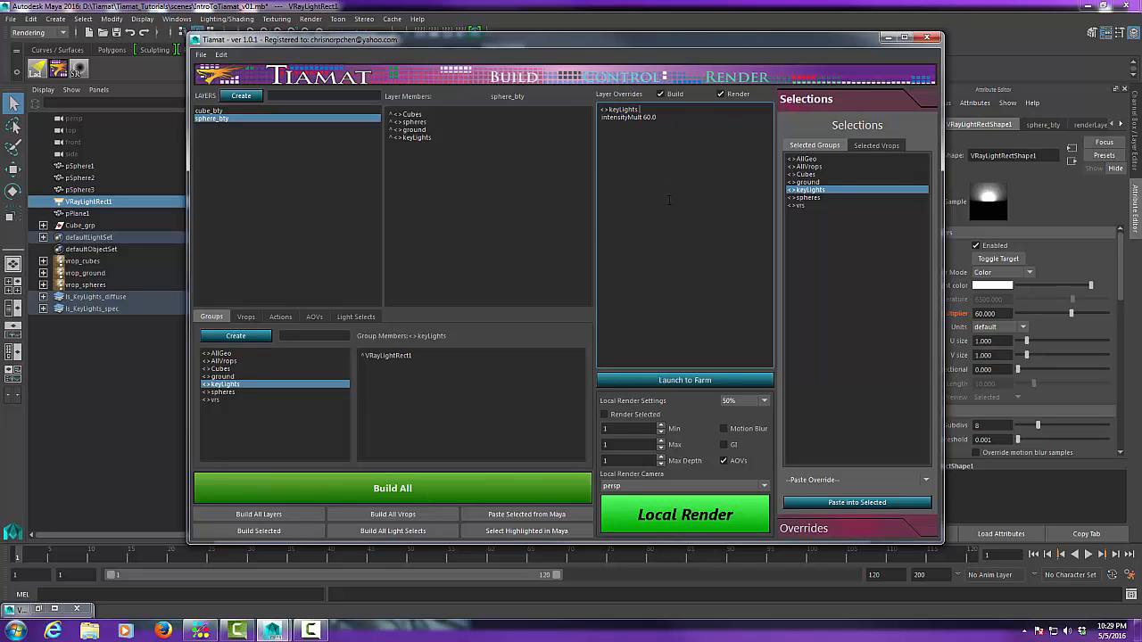
key(Delete)
- Build everything in Tiamat with the group-based keyLights override, including all vrops
click(489, 490)
click(551, 318)
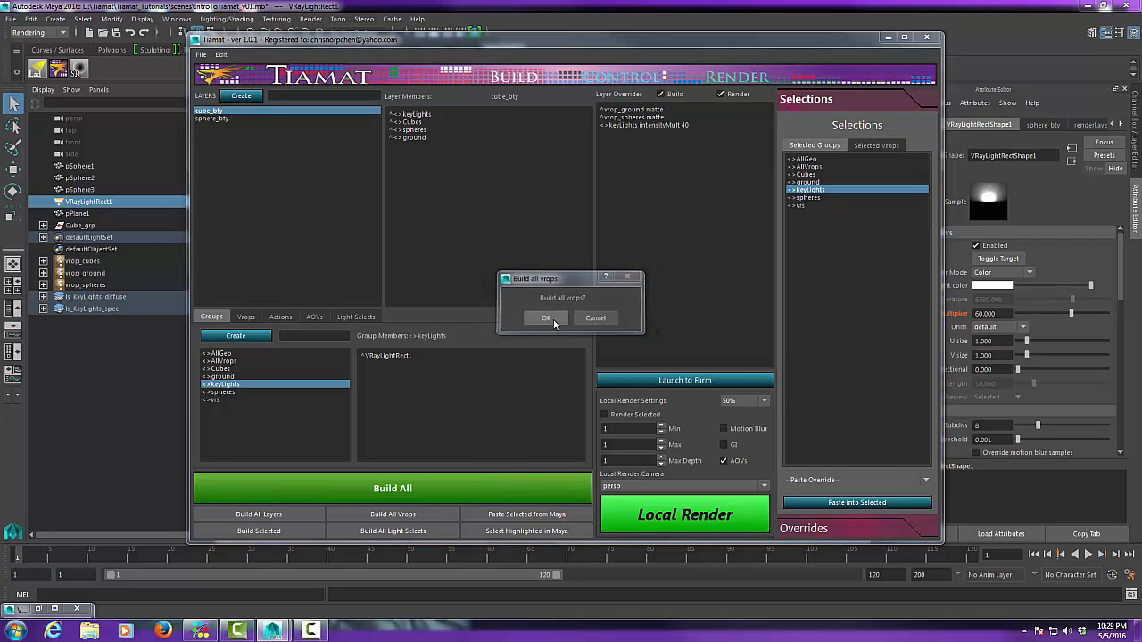
click(547, 319)
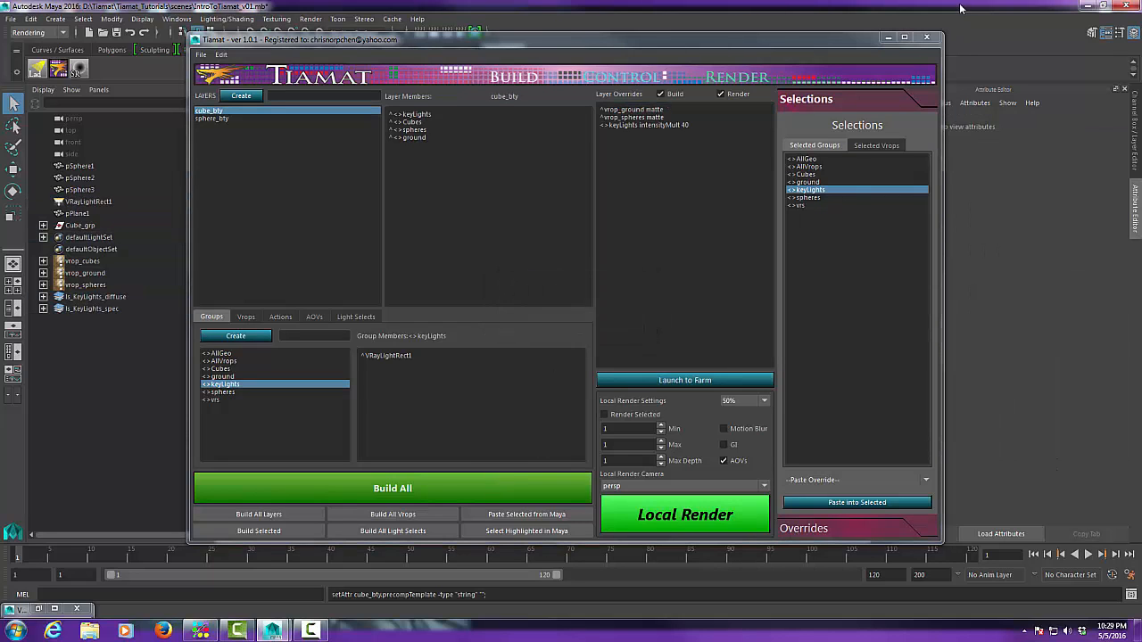
- Select VRayLightRect1 in Maya, examine its intensity multiplier after the build, and bring the Tiamat window back into view
drag(855, 41, 749, 430)
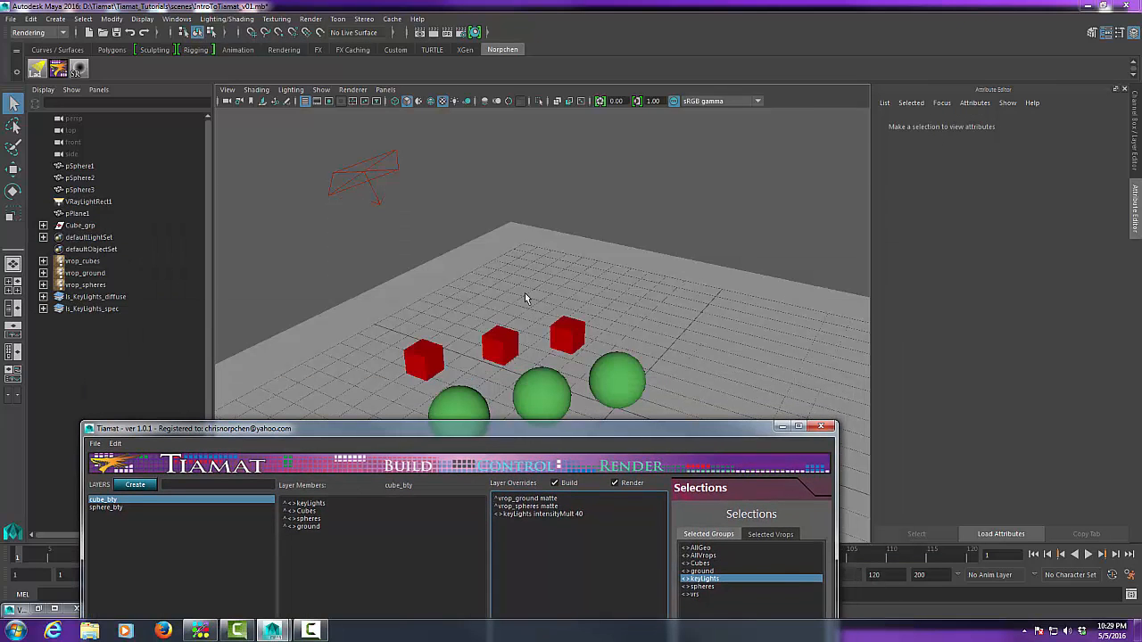
click(1132, 33)
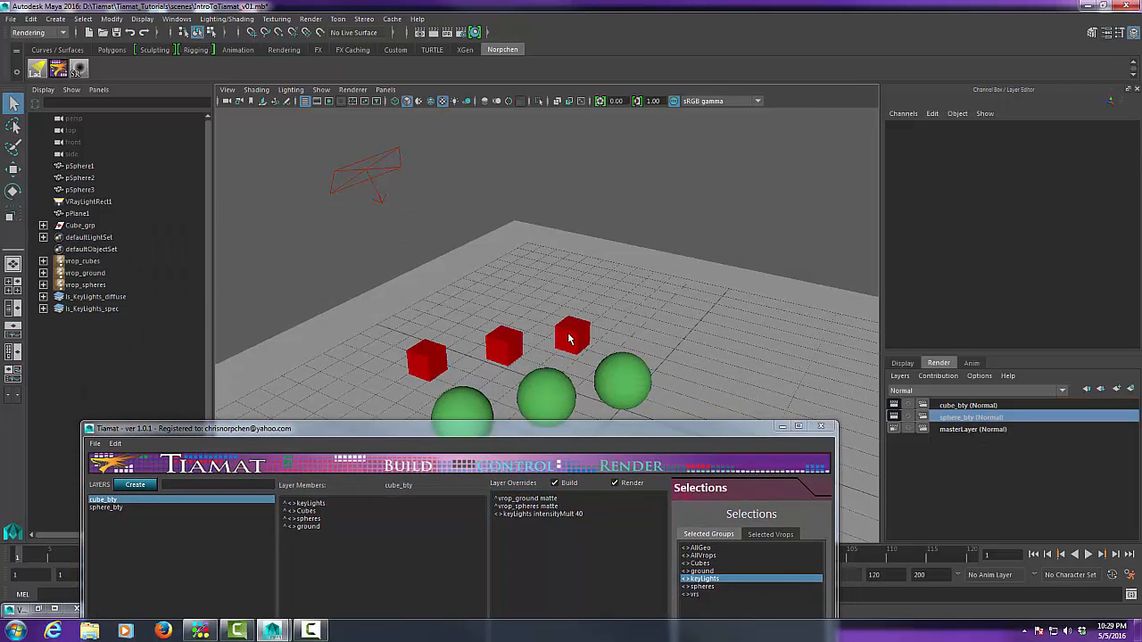
drag(329, 157, 416, 198)
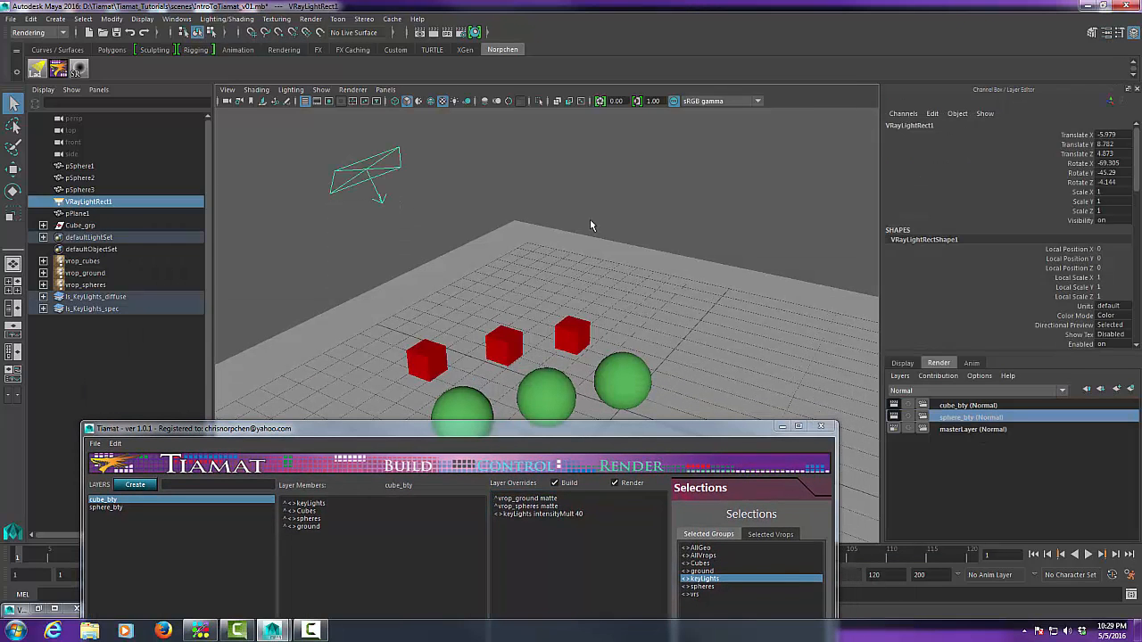
click(1106, 32)
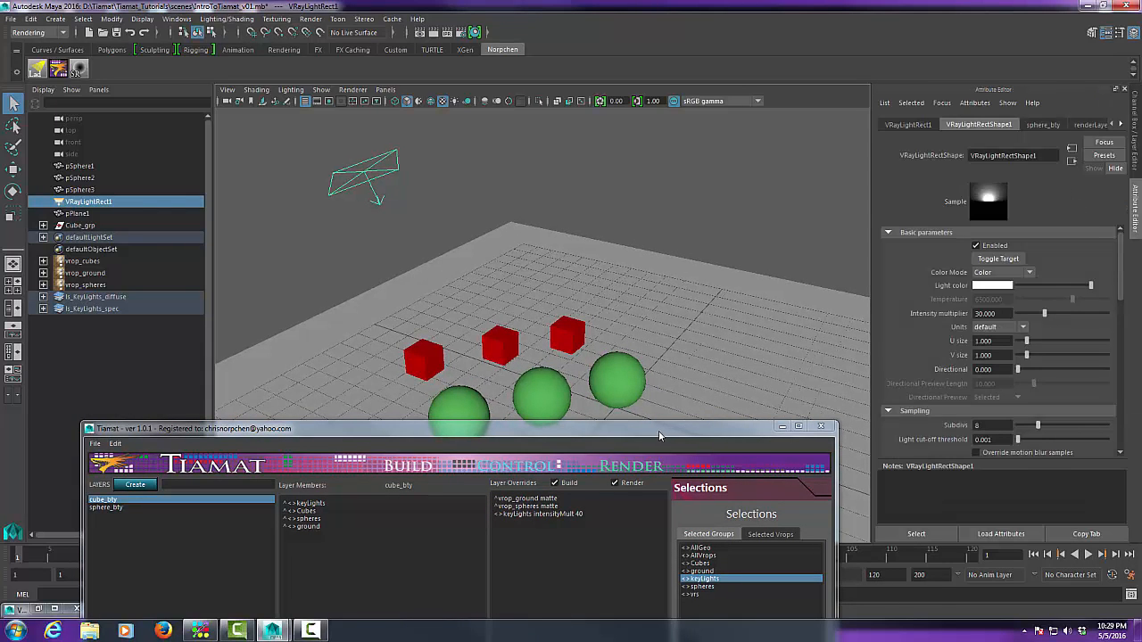
drag(658, 431, 757, 149)
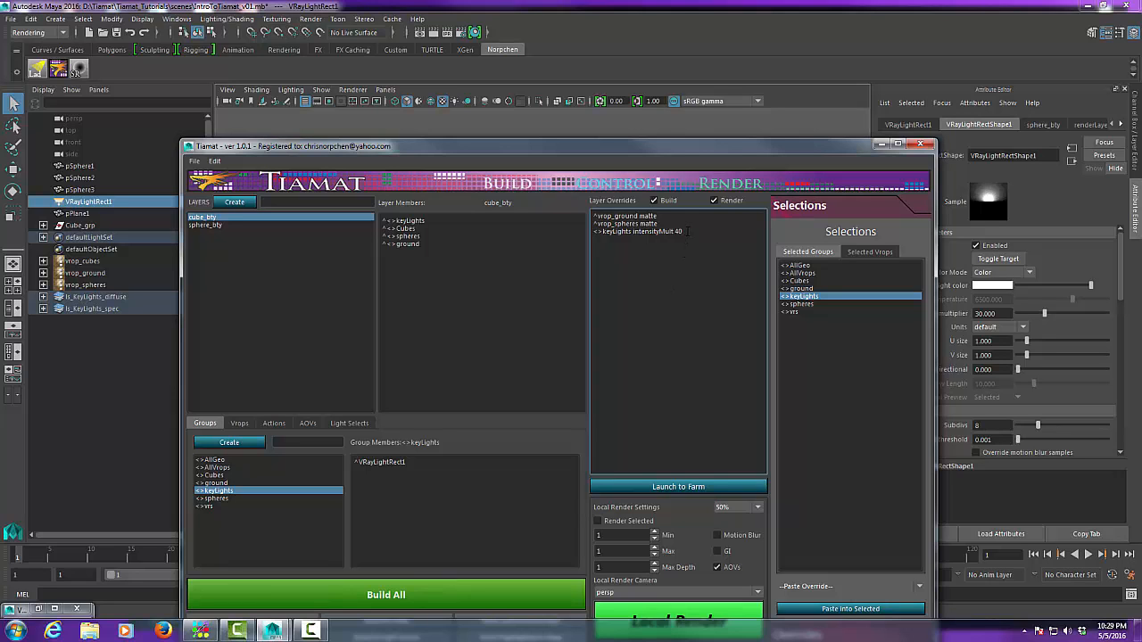
drag(685, 146, 660, 77)
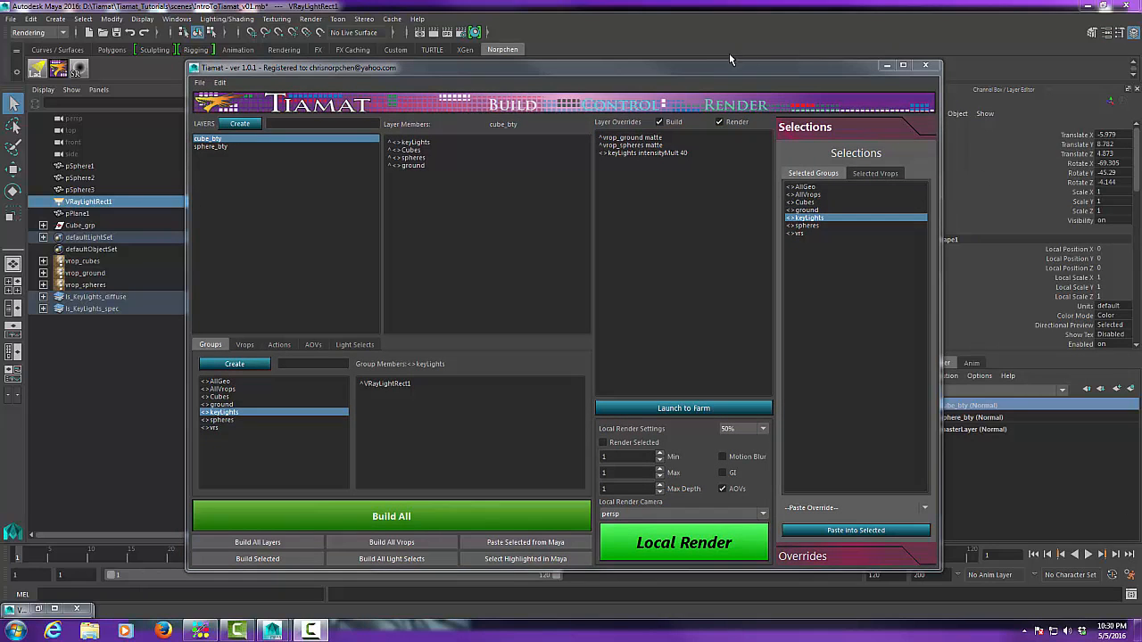
- Review the keyLights intensityMult override on cube_bty in Tiamat, comparing it with sphere_bty and the saved override states
mouse_move(742, 67)
mouse_down()
mouse_move(711, 57)
mouse_move(753, 84)
mouse_up()
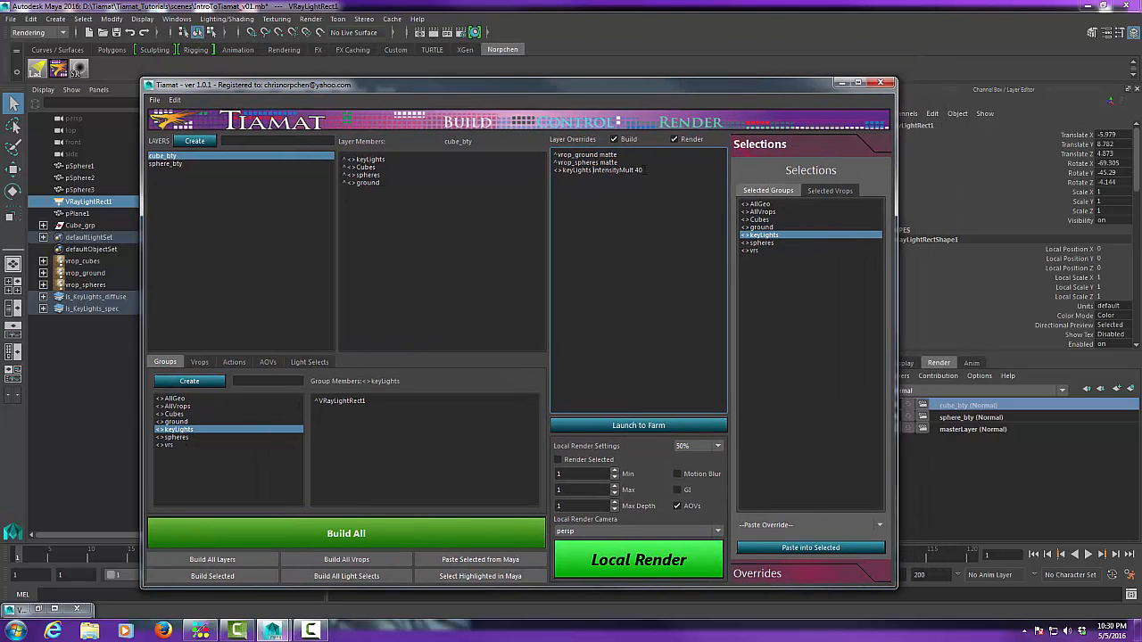
drag(645, 169, 530, 172)
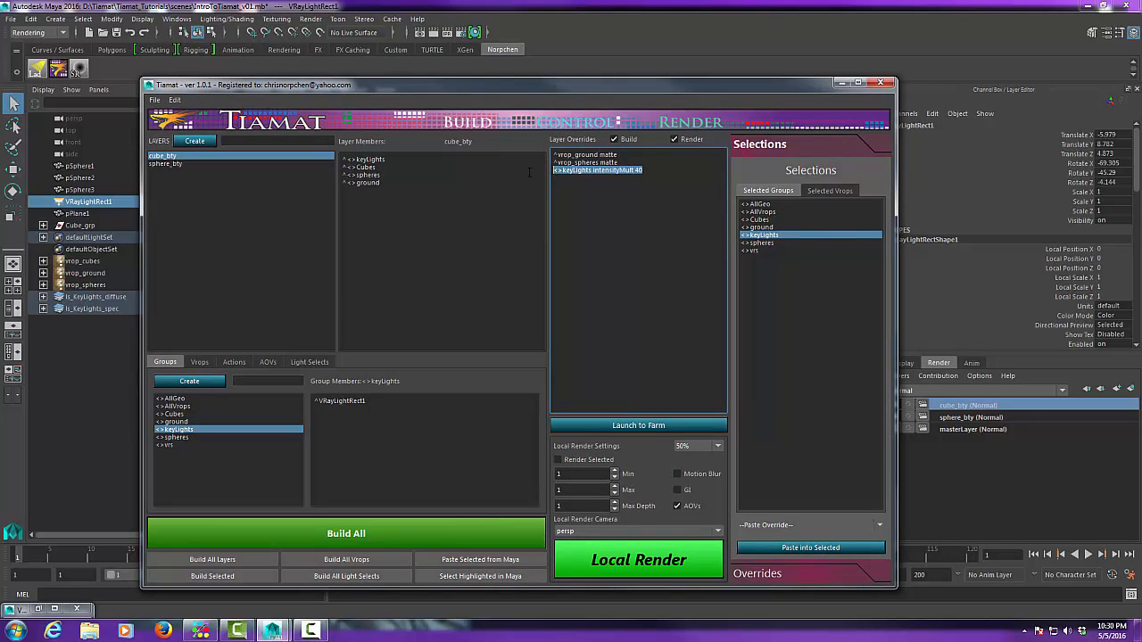
click(175, 164)
click(172, 157)
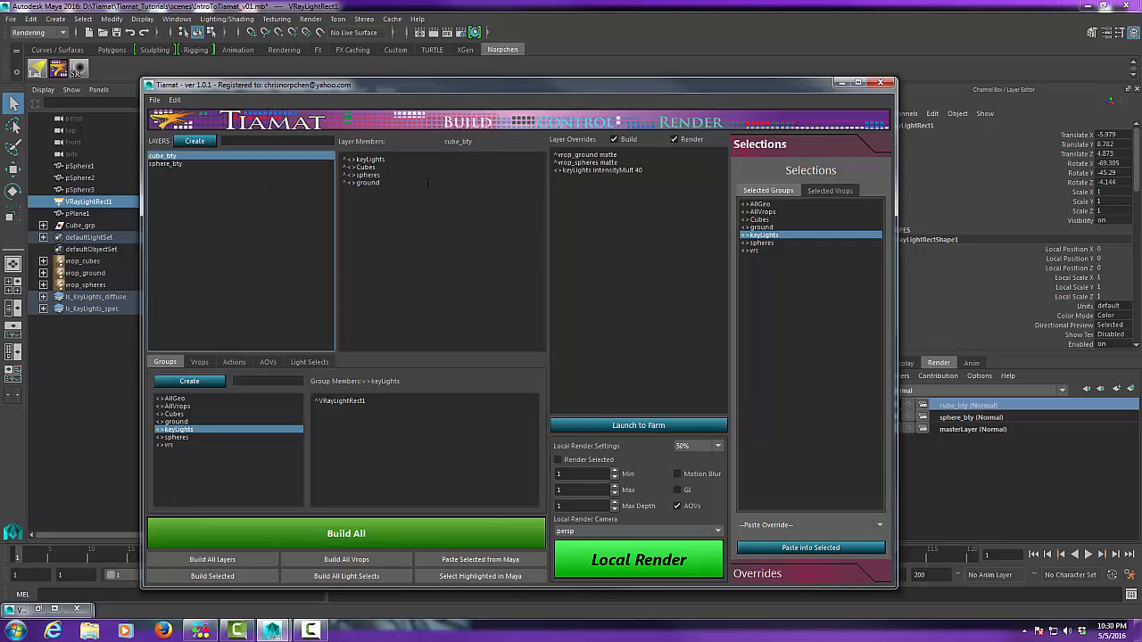
click(815, 572)
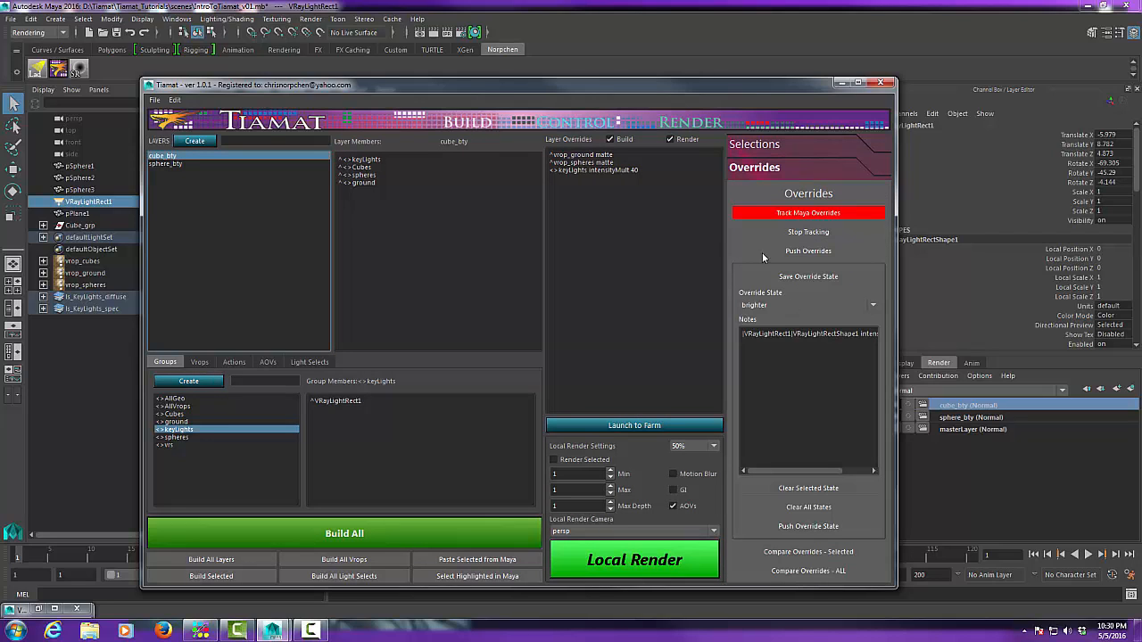
click(177, 162)
click(176, 156)
drag(669, 85, 660, 59)
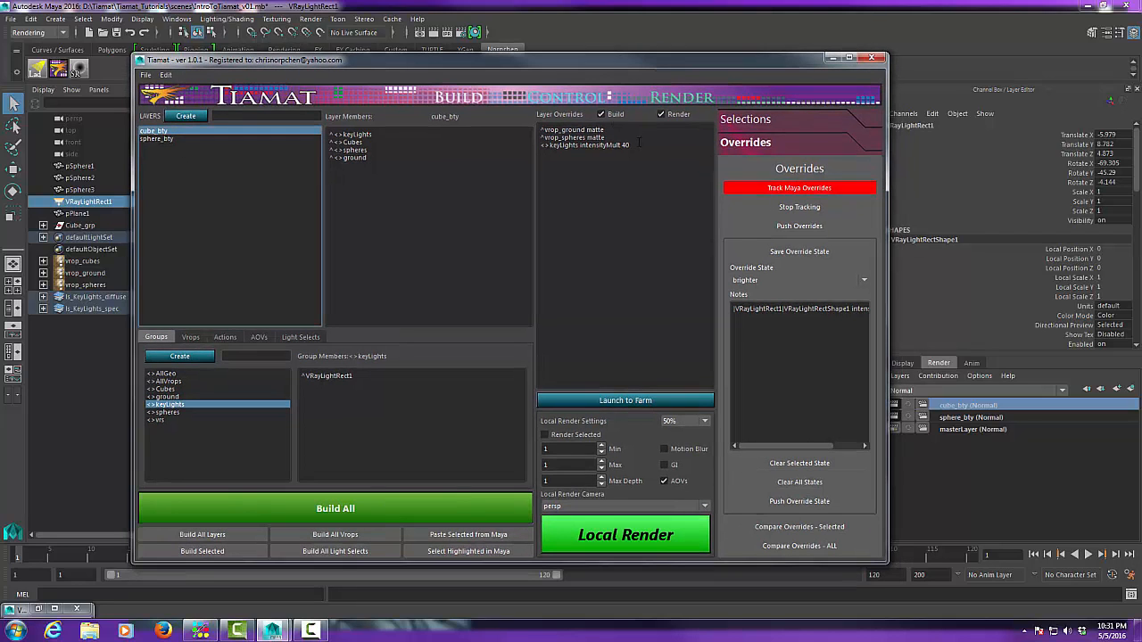
drag(634, 144, 516, 144)
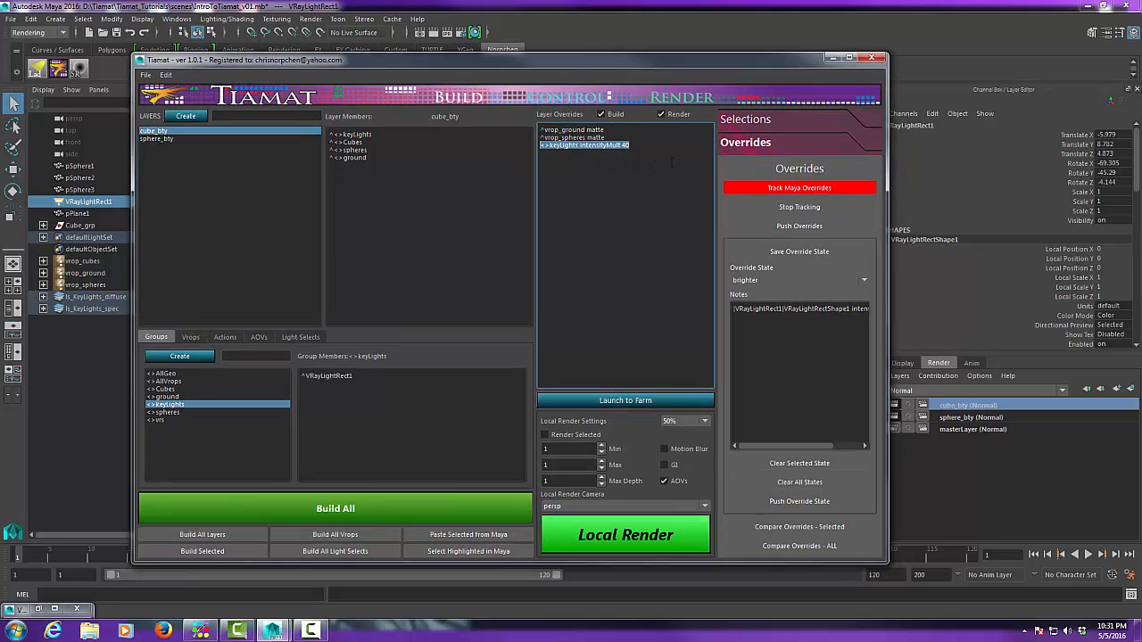
- Activate cube_bty in Maya's render layers, examine VRayLightRect1's intensity multiplier, and return to the Tiamat window
drag(698, 59, 655, 416)
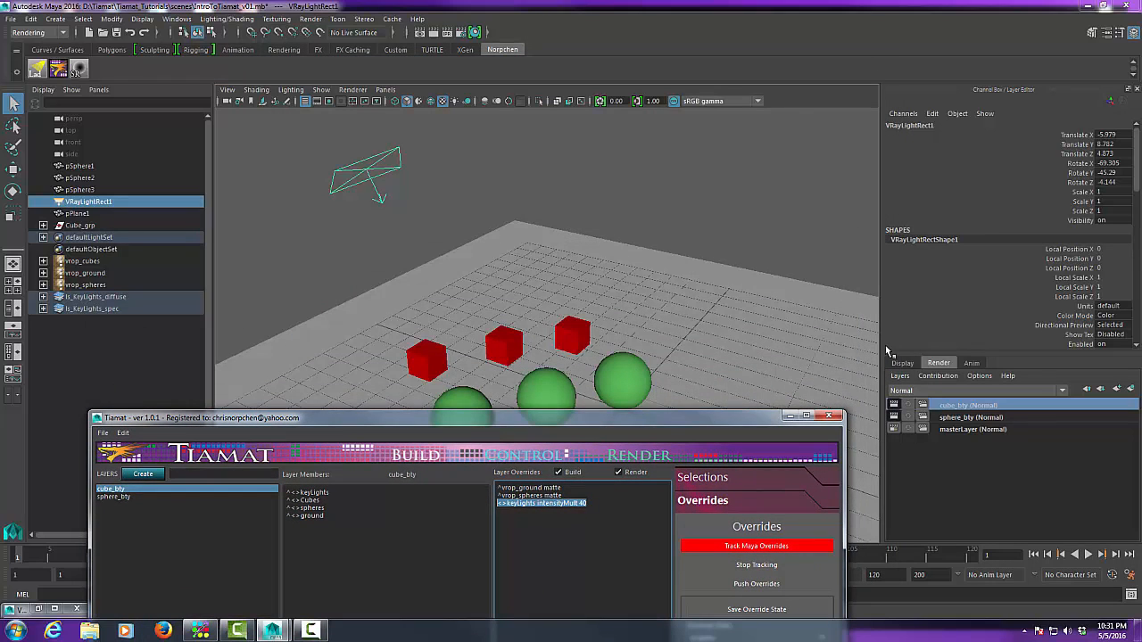
click(971, 406)
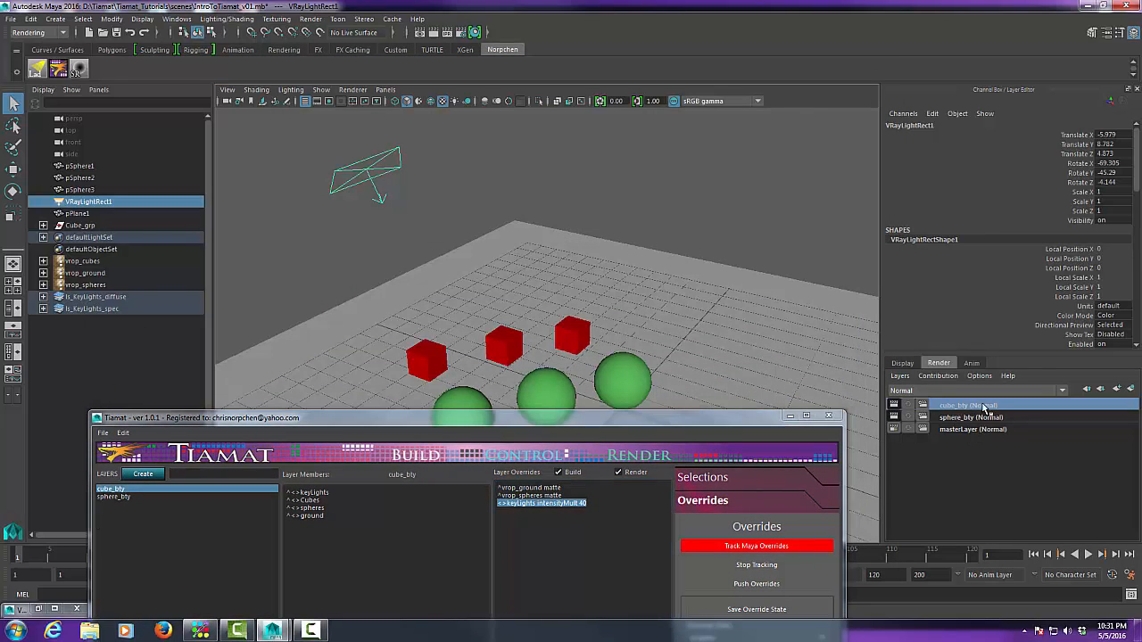
click(1106, 33)
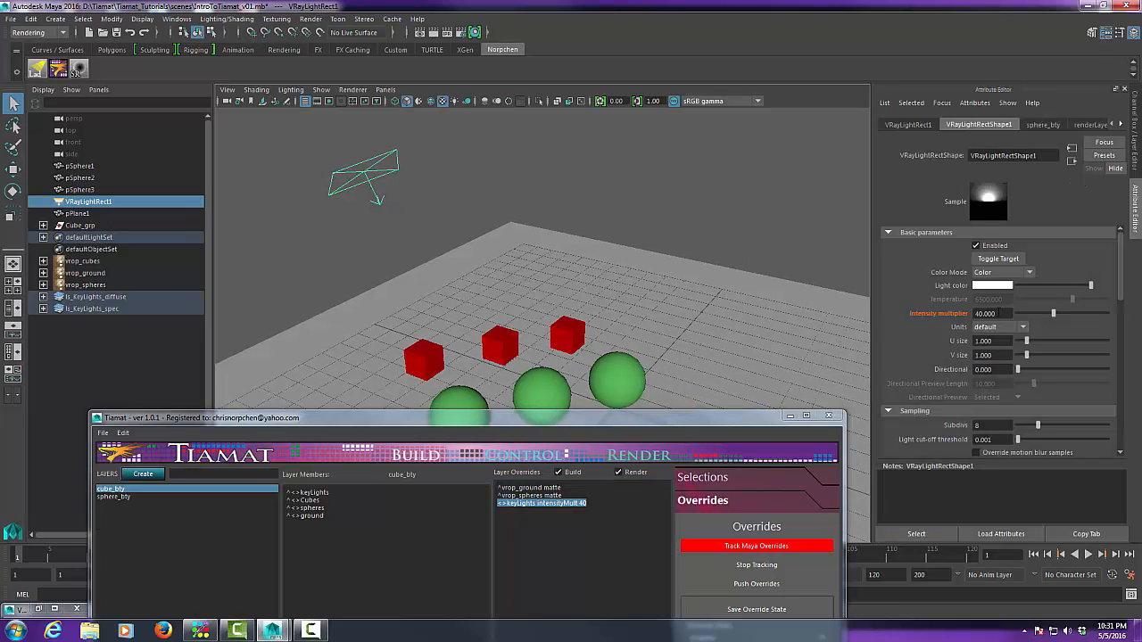
click(1107, 33)
drag(725, 418, 818, 47)
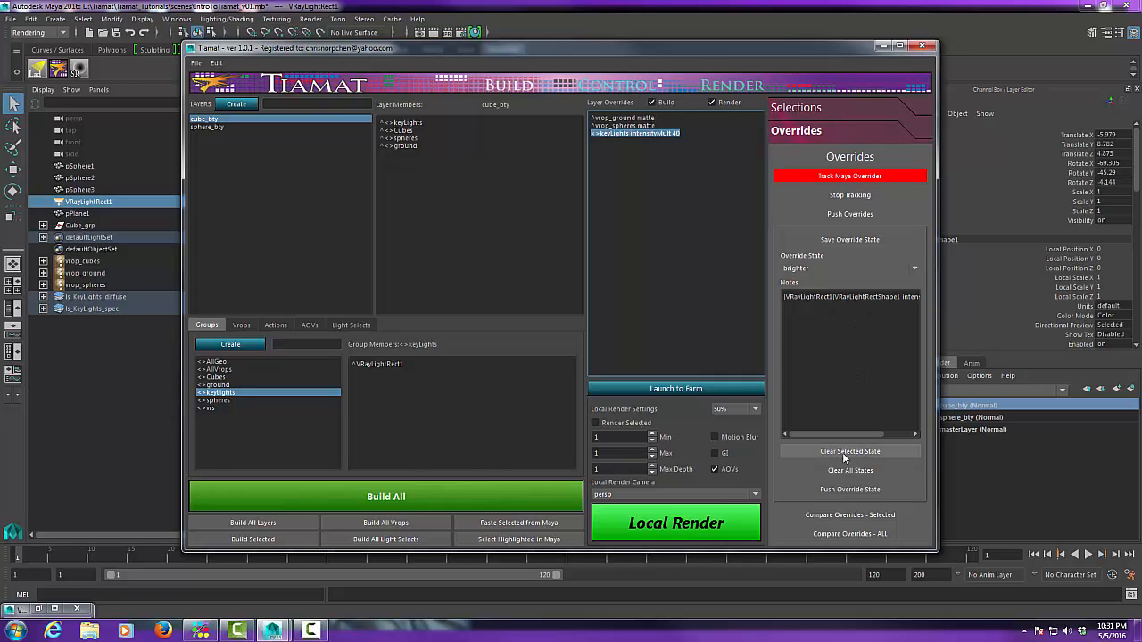
- Clear the darker override state, and clear all remaining override states in Tiamat
click(823, 272)
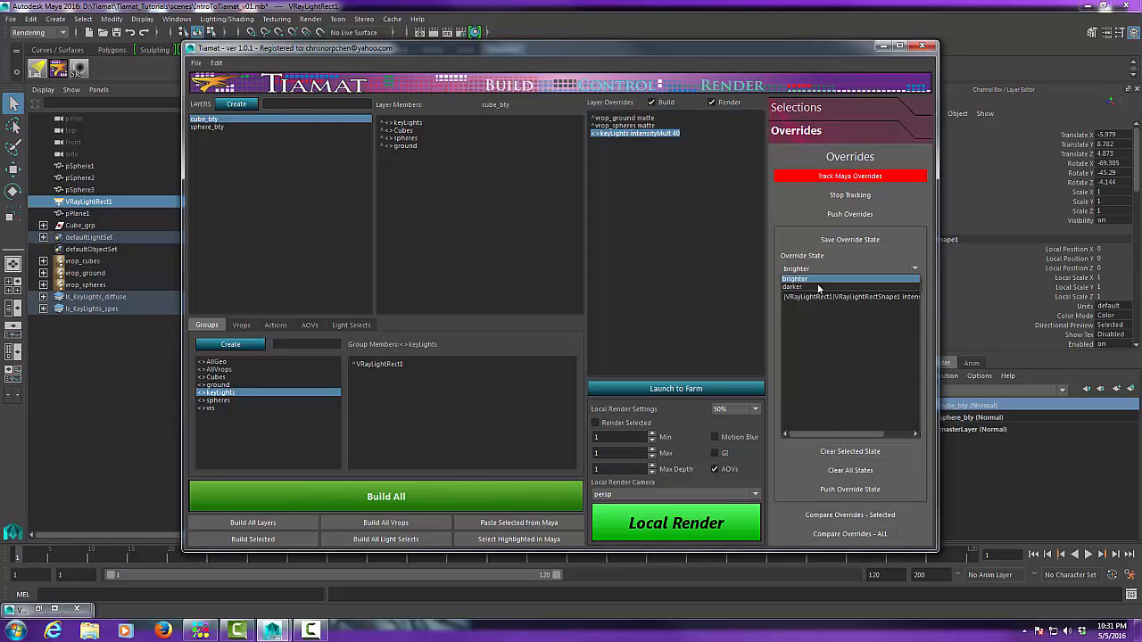
click(821, 287)
click(852, 450)
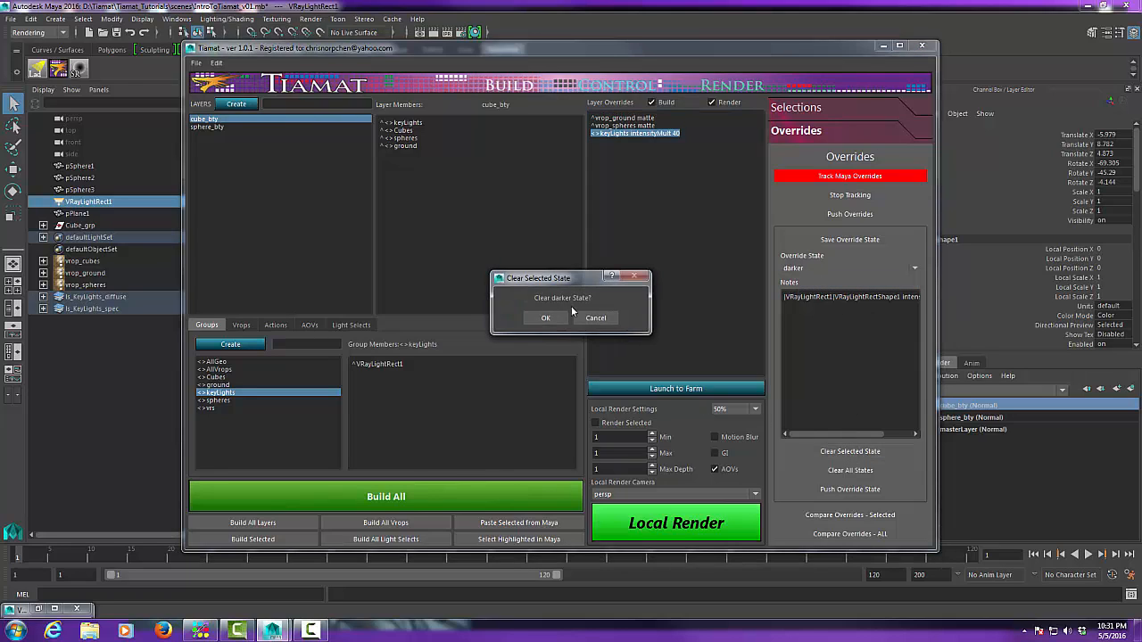
click(545, 317)
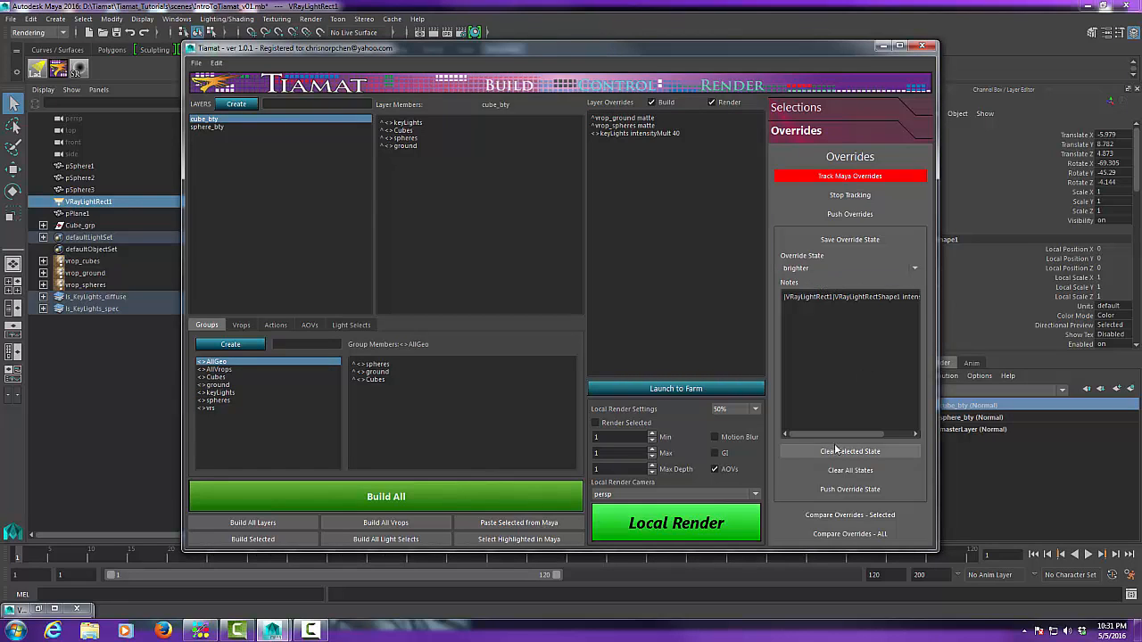
click(850, 469)
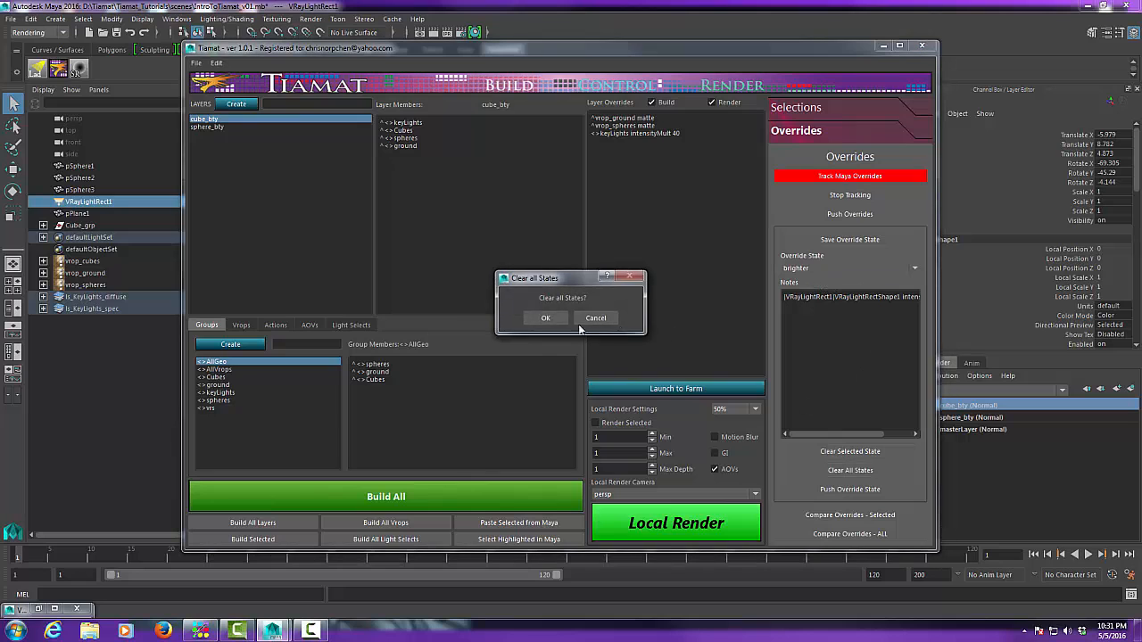
click(546, 318)
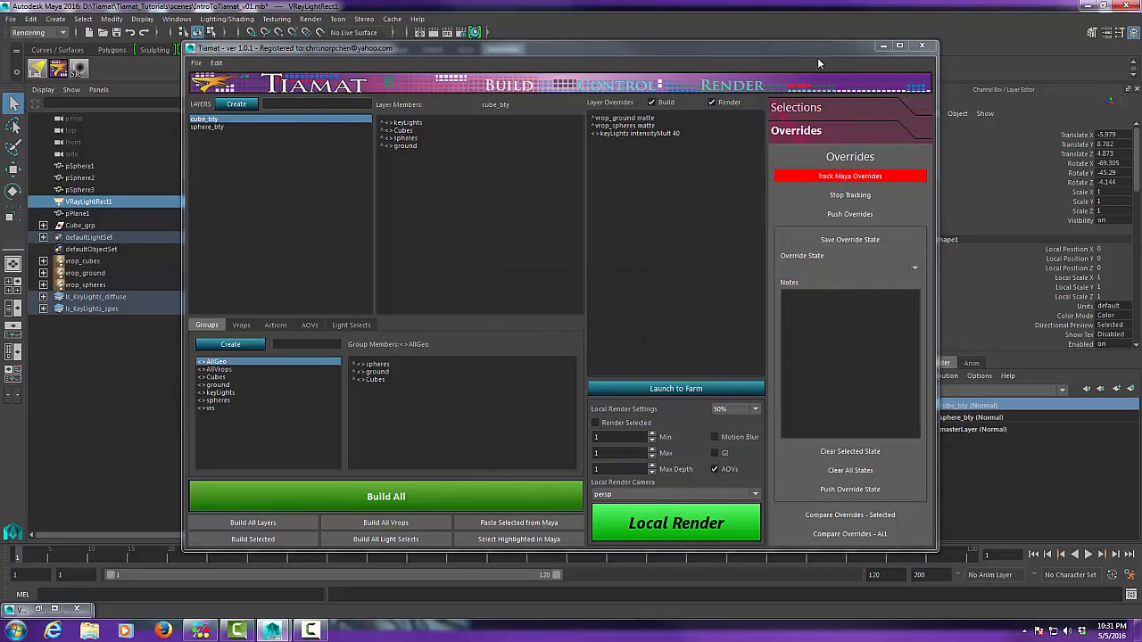
- Delete the keyLights intensityMult 40 line from cube_bty's layer overrides
mouse_move(818, 57)
mouse_down()
mouse_move(850, 49)
mouse_move(812, 60)
mouse_up()
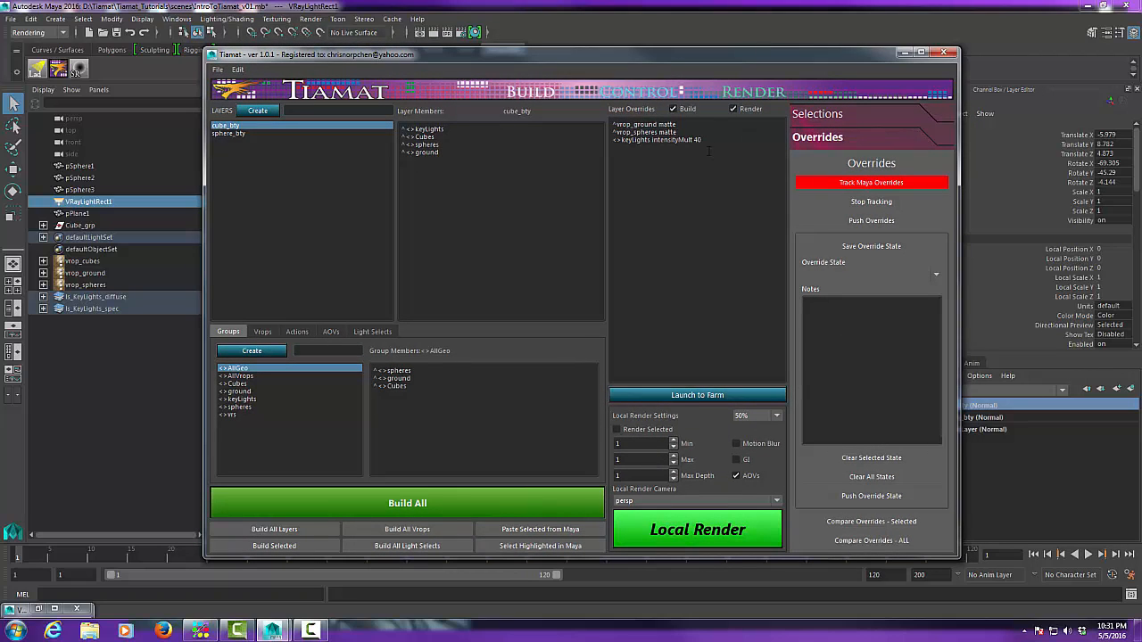
click(693, 141)
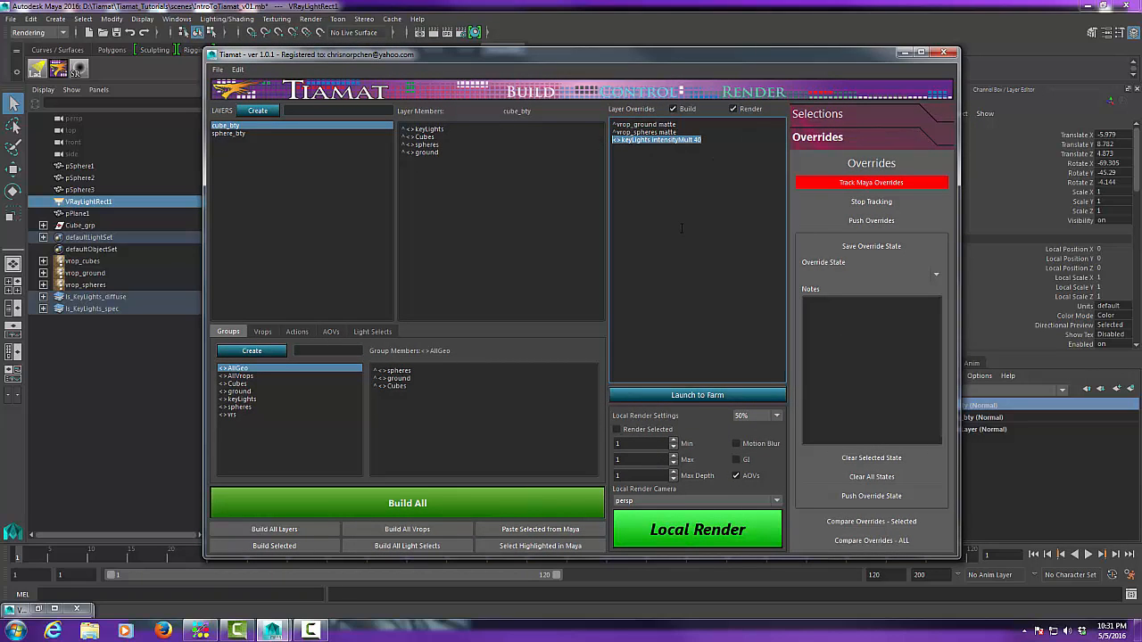
key(Delete)
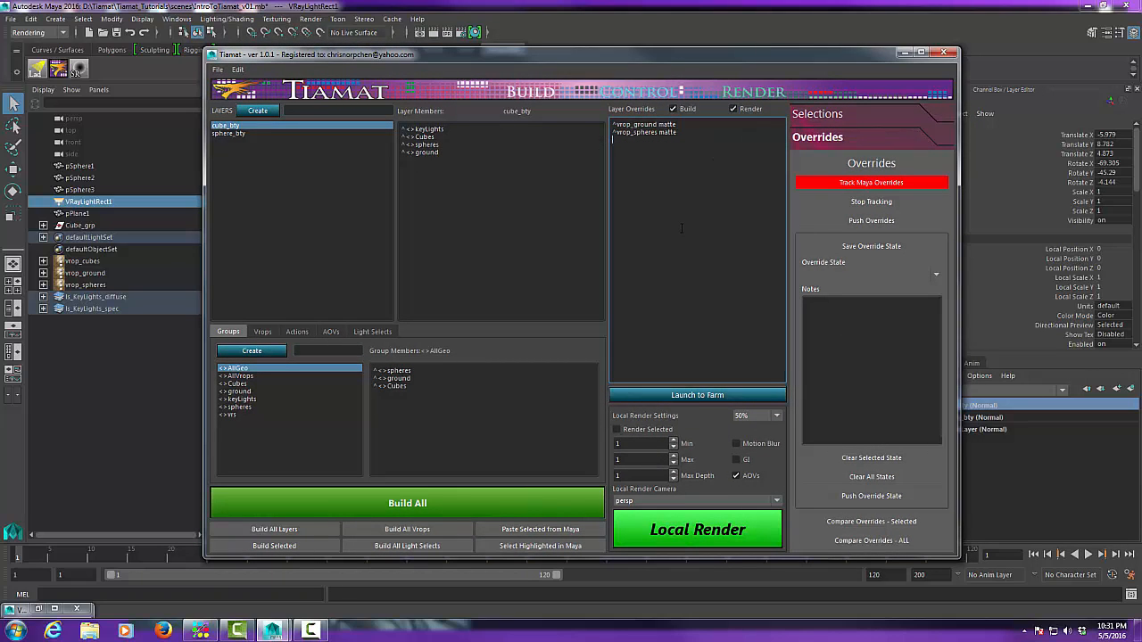
- Check sphere_bty's override and rebuild all light selects and layers without the cube_bty light override
click(235, 134)
click(407, 546)
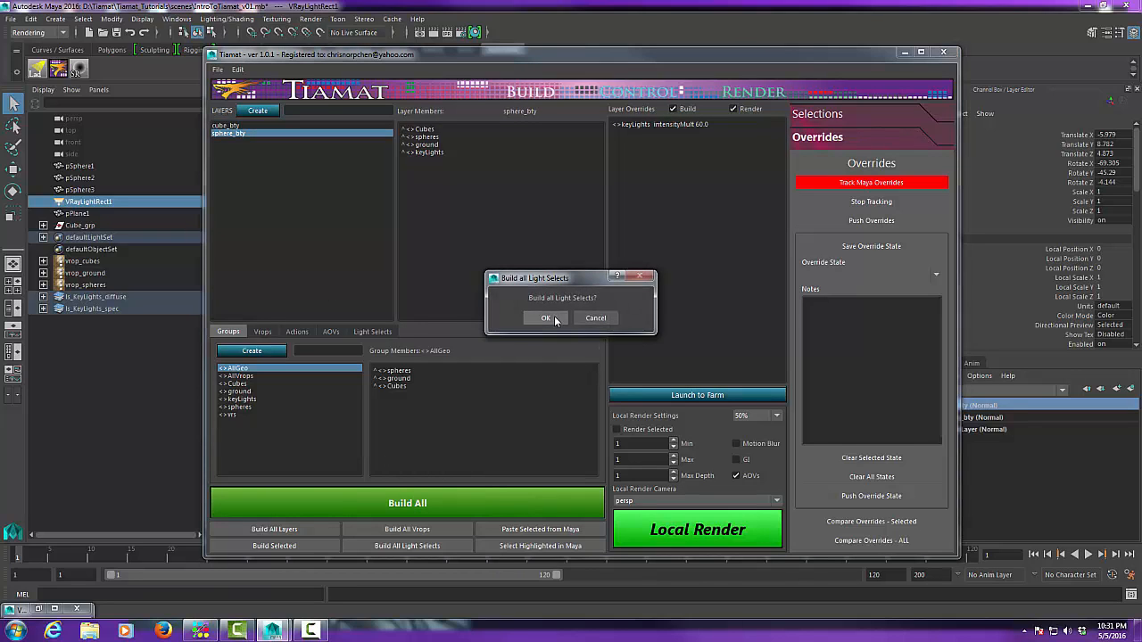
click(545, 318)
click(545, 319)
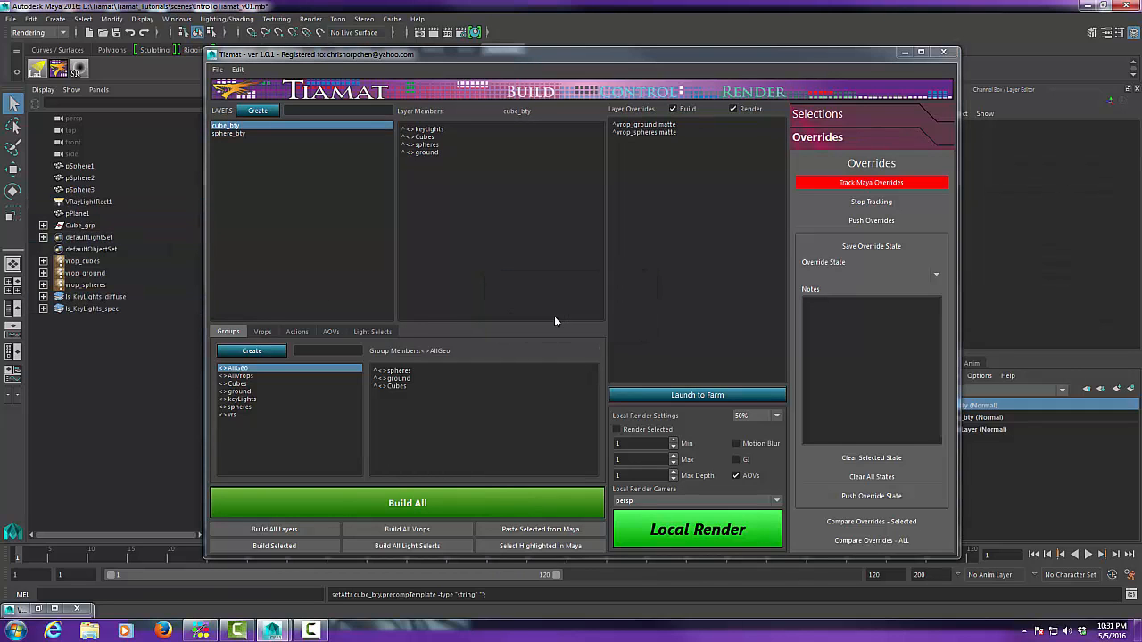
drag(859, 54, 777, 66)
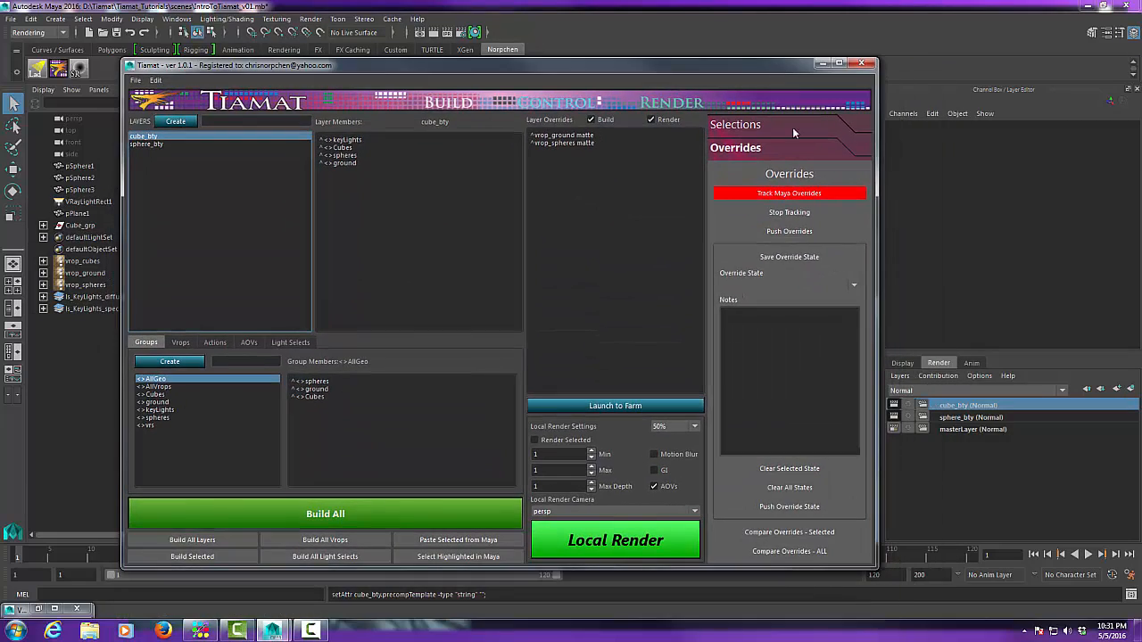
- Activate sphere_bty in Maya's render layers and turn off pSphere1's Primary Visibility and Casts Shadows as layer overrides in its Render Stats
drag(645, 65, 659, 441)
click(970, 417)
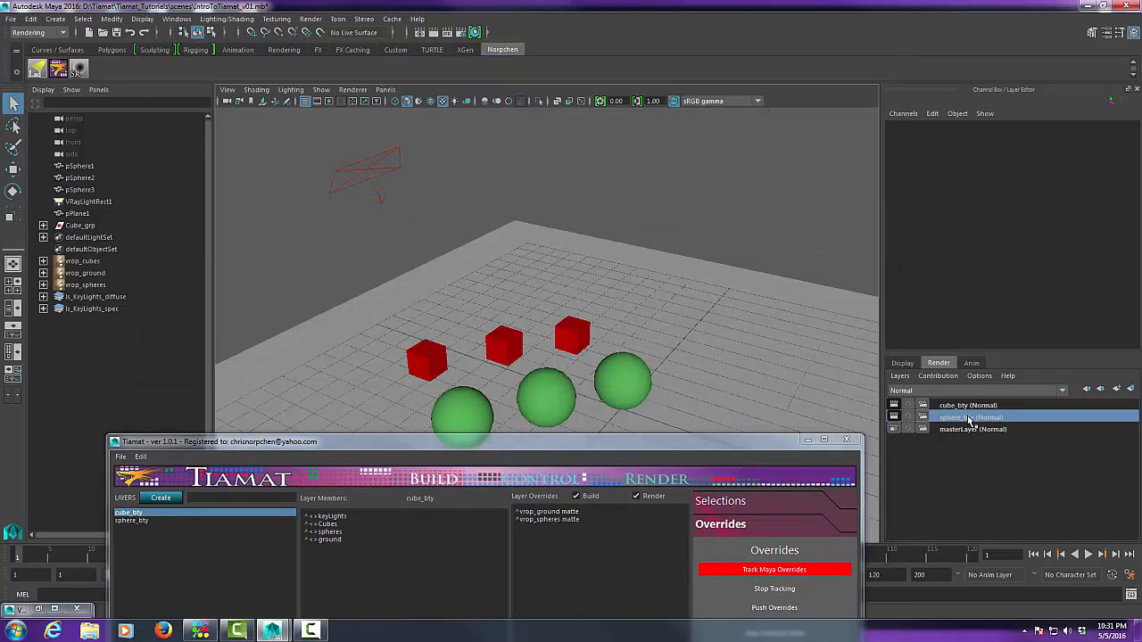
click(634, 382)
click(1106, 33)
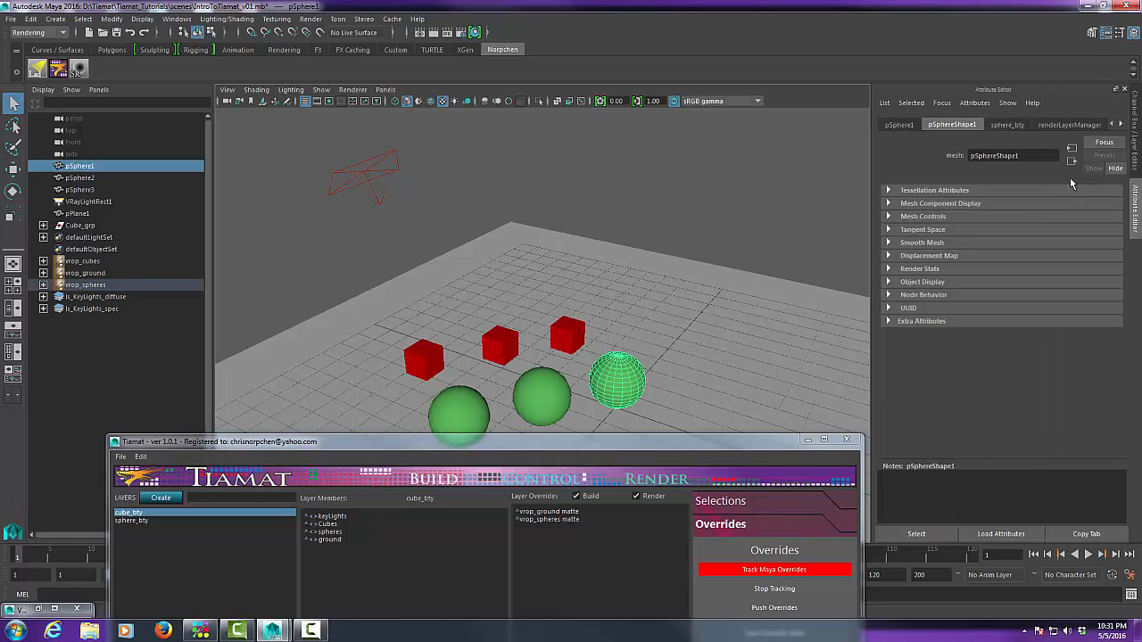
click(928, 269)
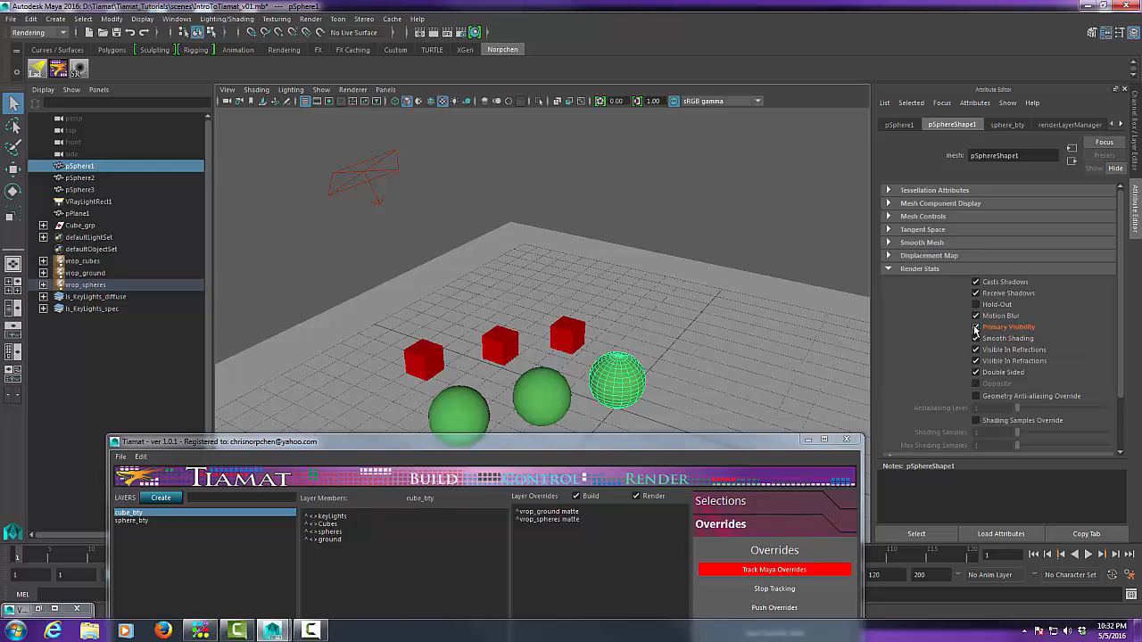
click(977, 329)
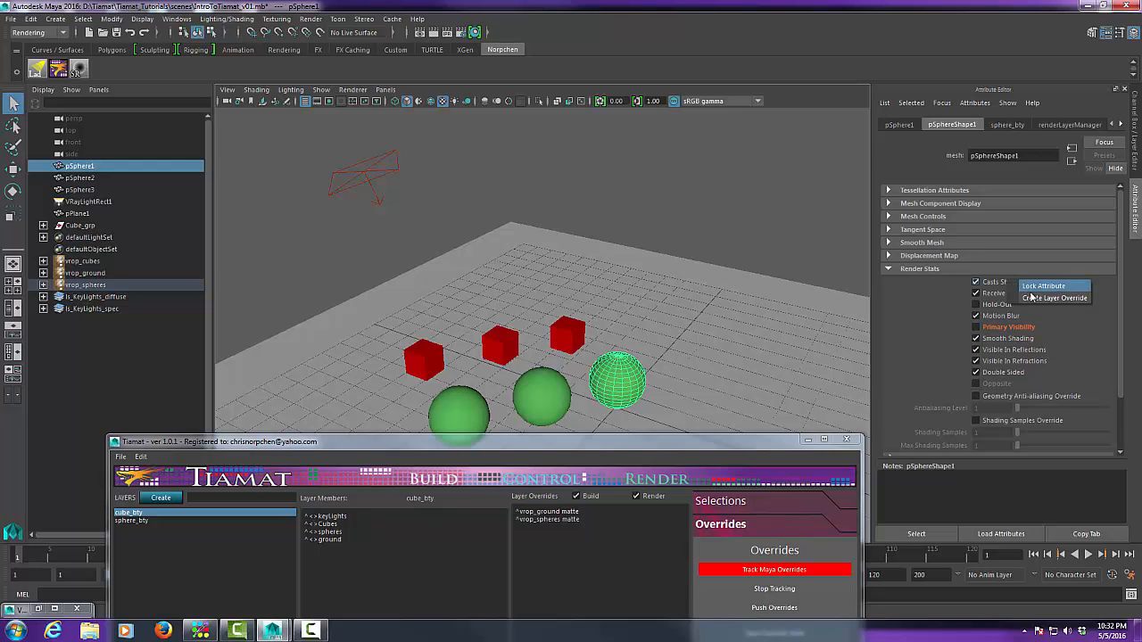
click(1008, 282)
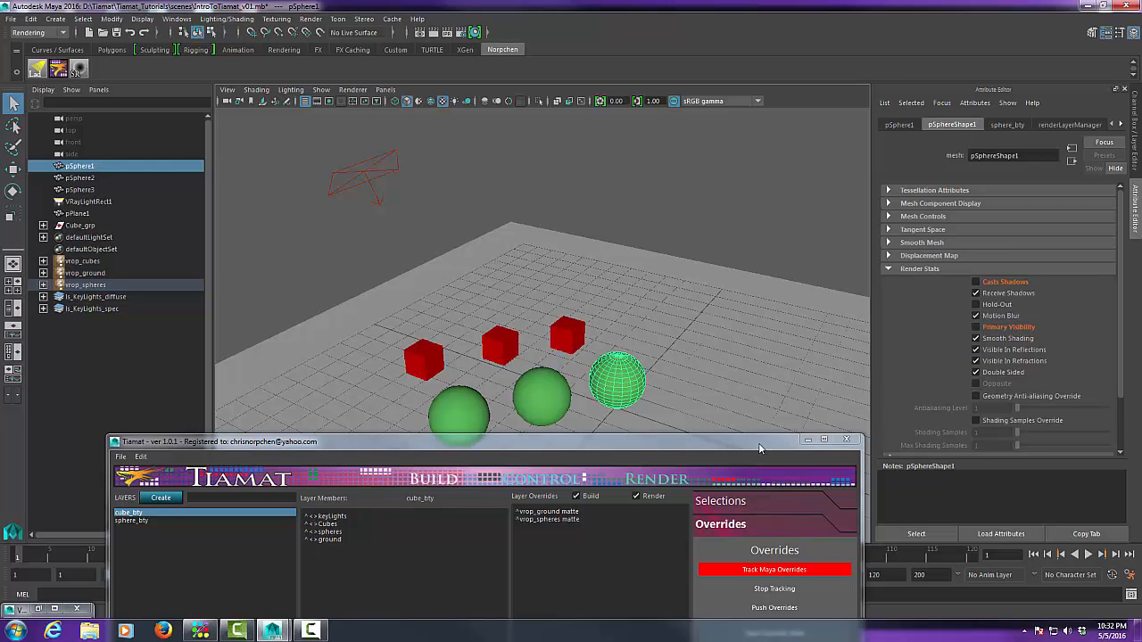
- Create a layer override on pCube2's Primary Visibility and turn it off
mouse_move(757, 443)
mouse_down()
mouse_move(759, 413)
mouse_move(751, 427)
mouse_up()
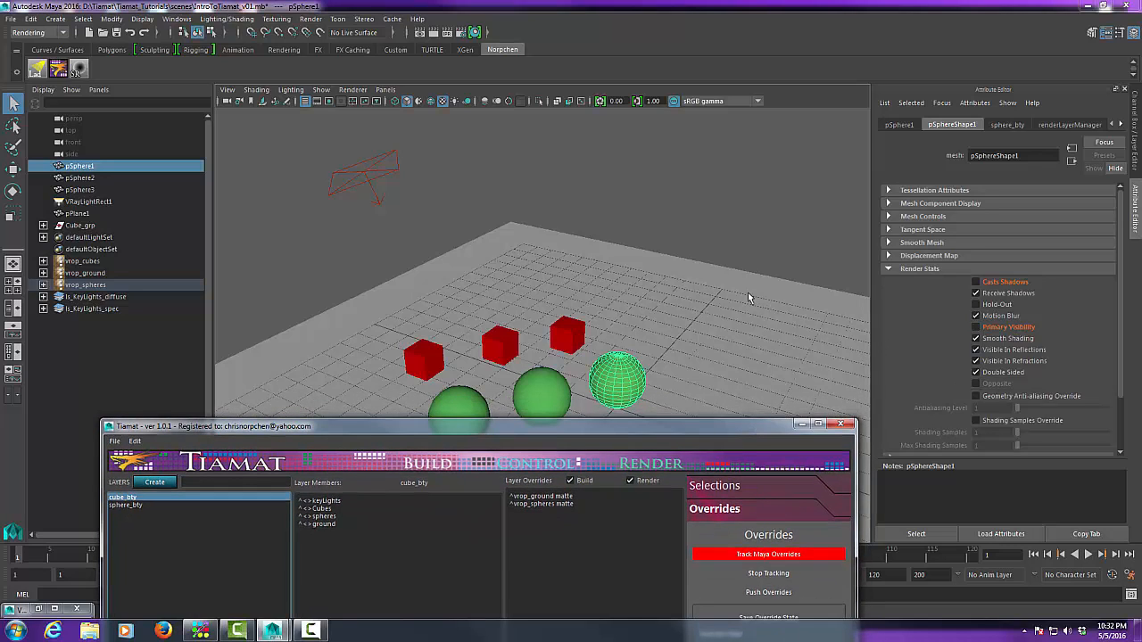
click(505, 346)
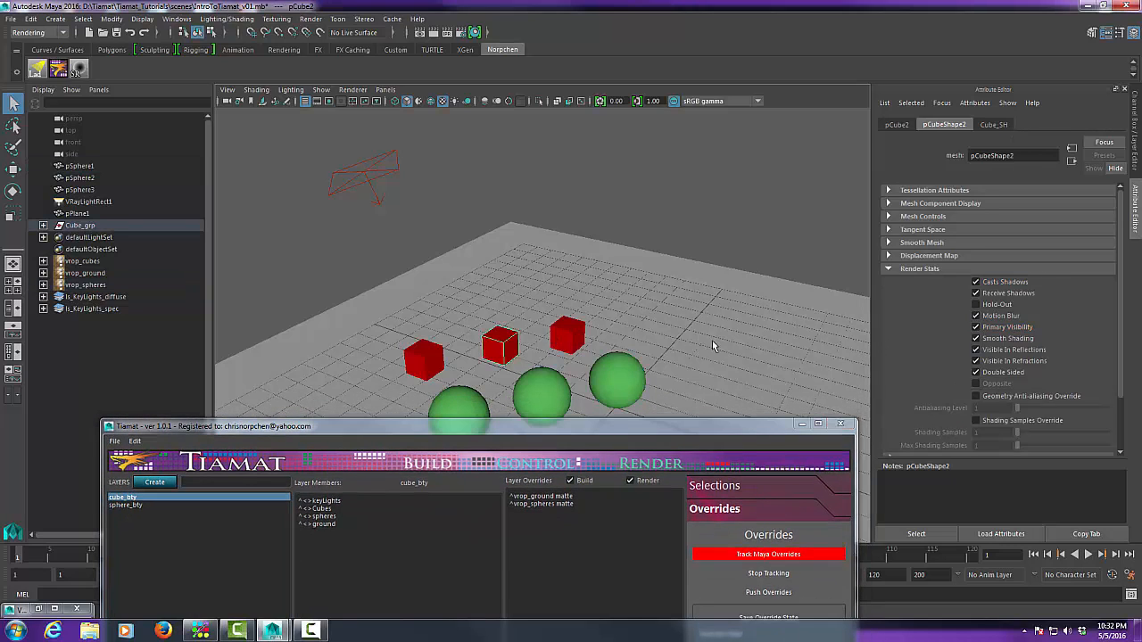
right_click(1001, 330)
click(1021, 349)
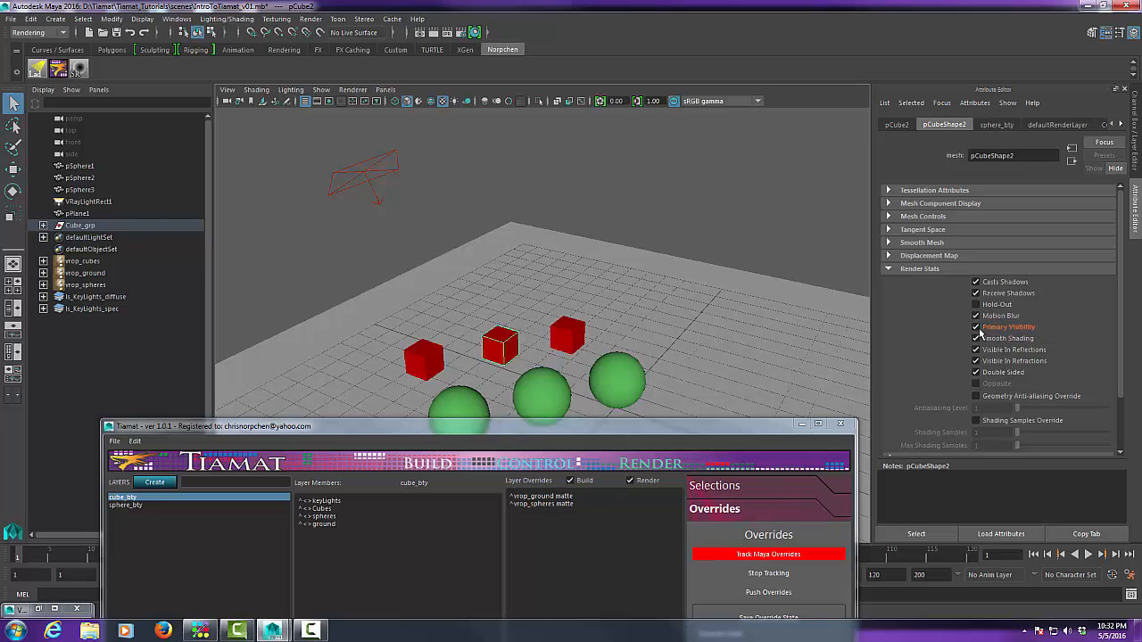
click(976, 328)
- Bring back the Tiamat window and compare overrides for the selected sphere_bty layer only
drag(661, 433, 699, 65)
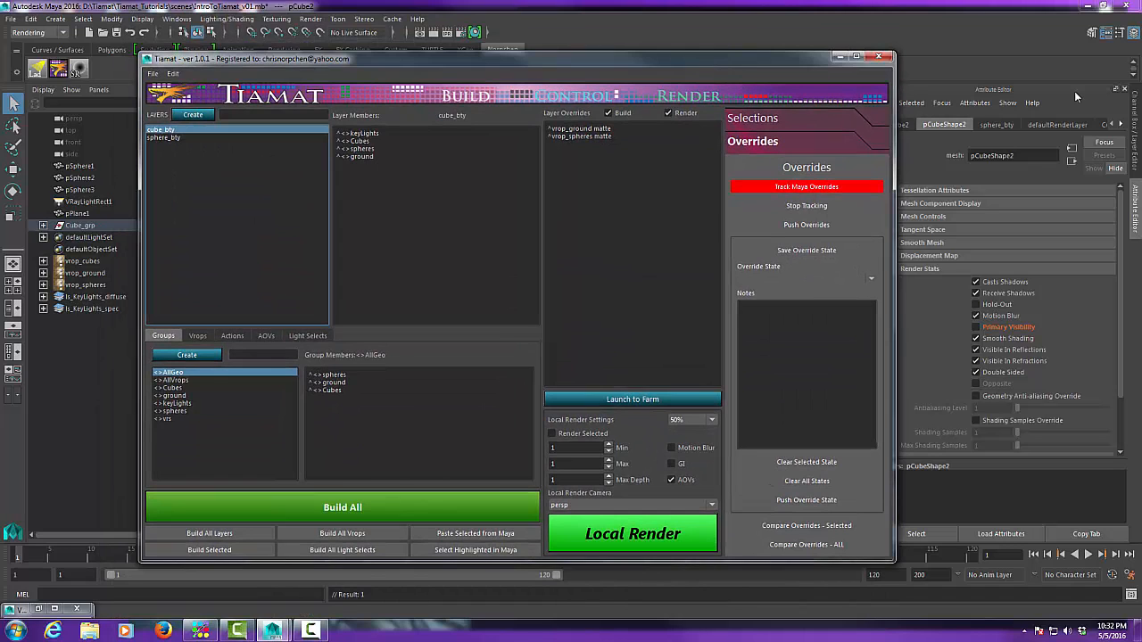
click(1105, 33)
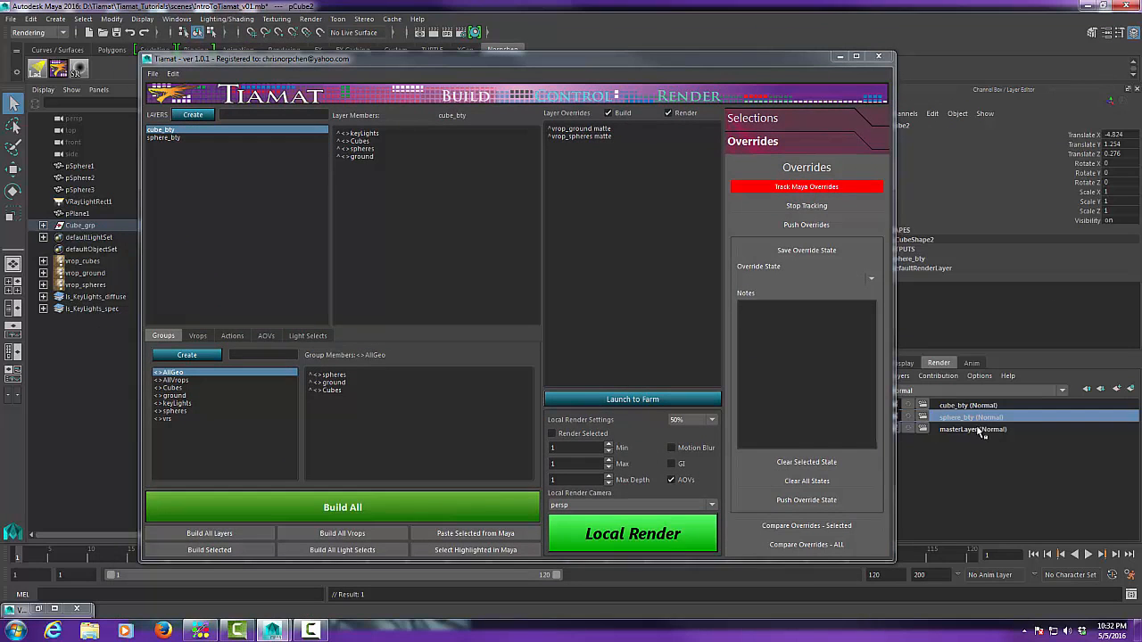
drag(755, 64, 725, 66)
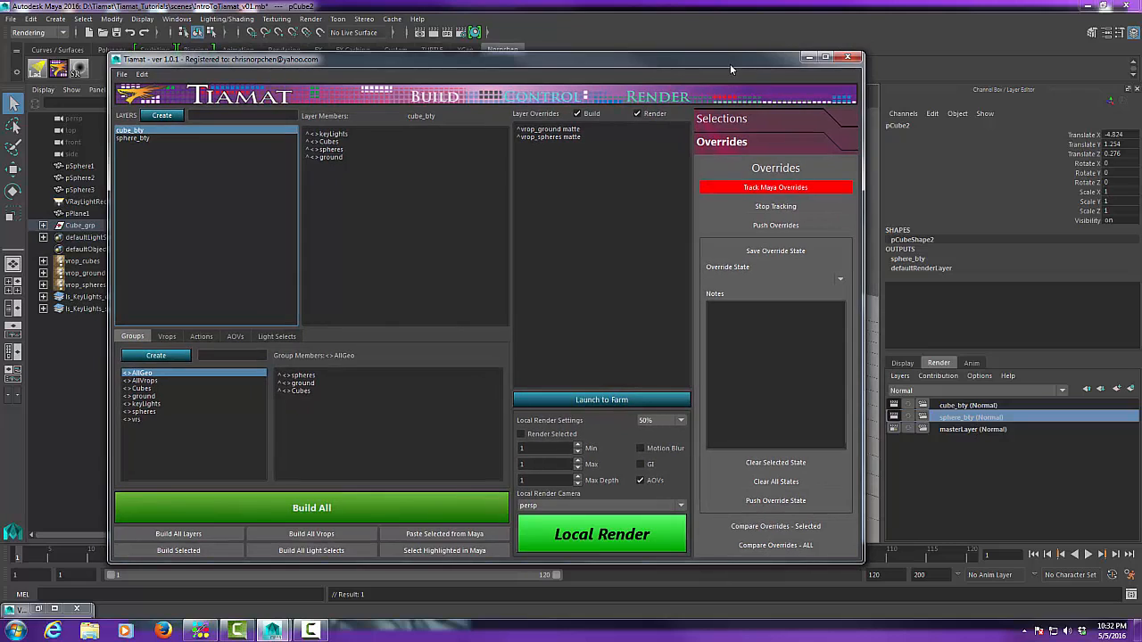
click(132, 138)
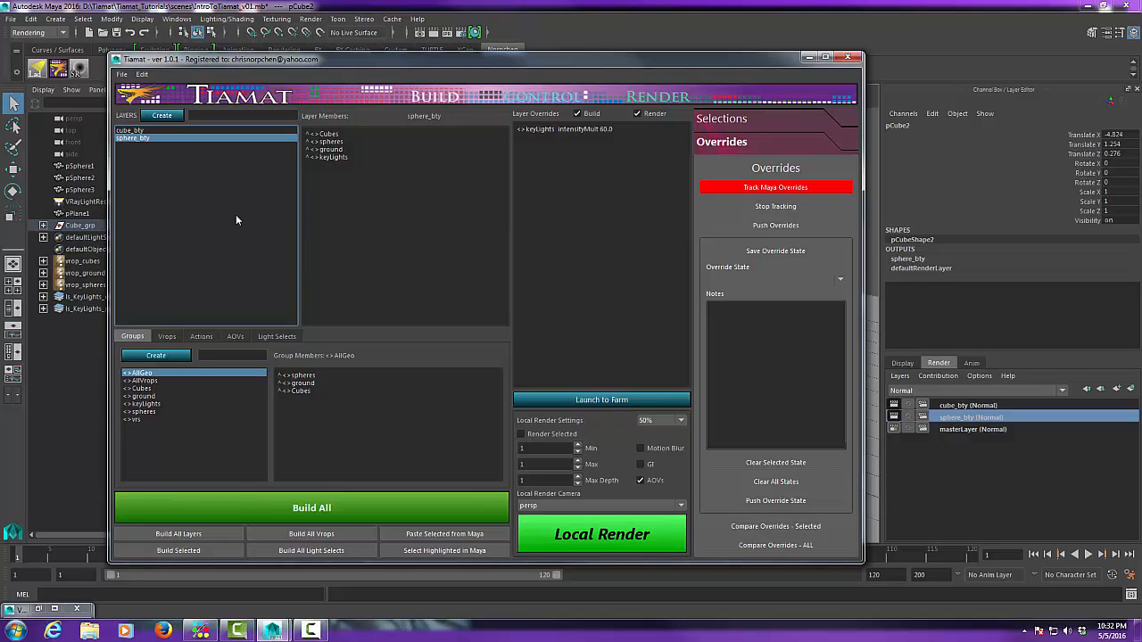
click(768, 528)
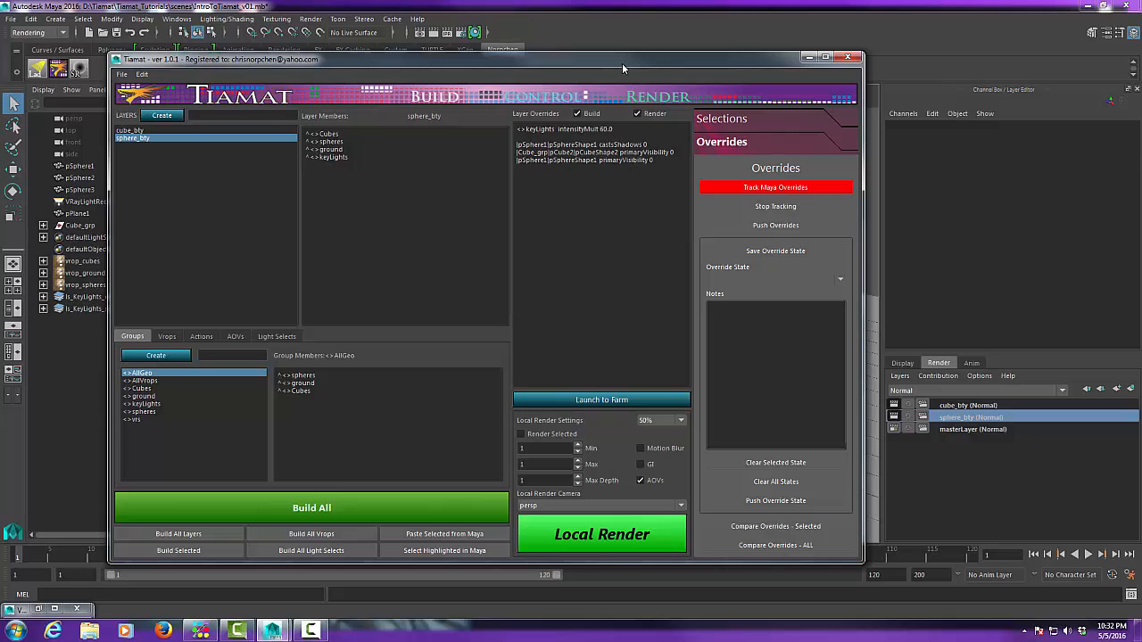
- Examine the pSphere1 shape path in sphere_bty's primaryVisibility override line
drag(623, 64, 646, 55)
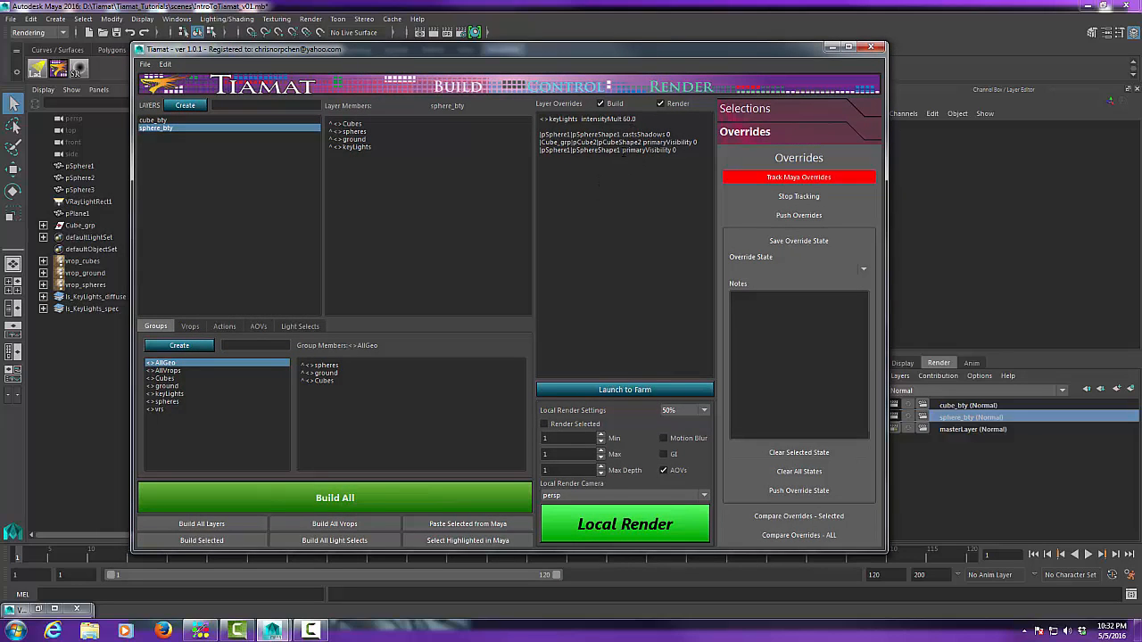
drag(620, 151, 539, 151)
click(587, 169)
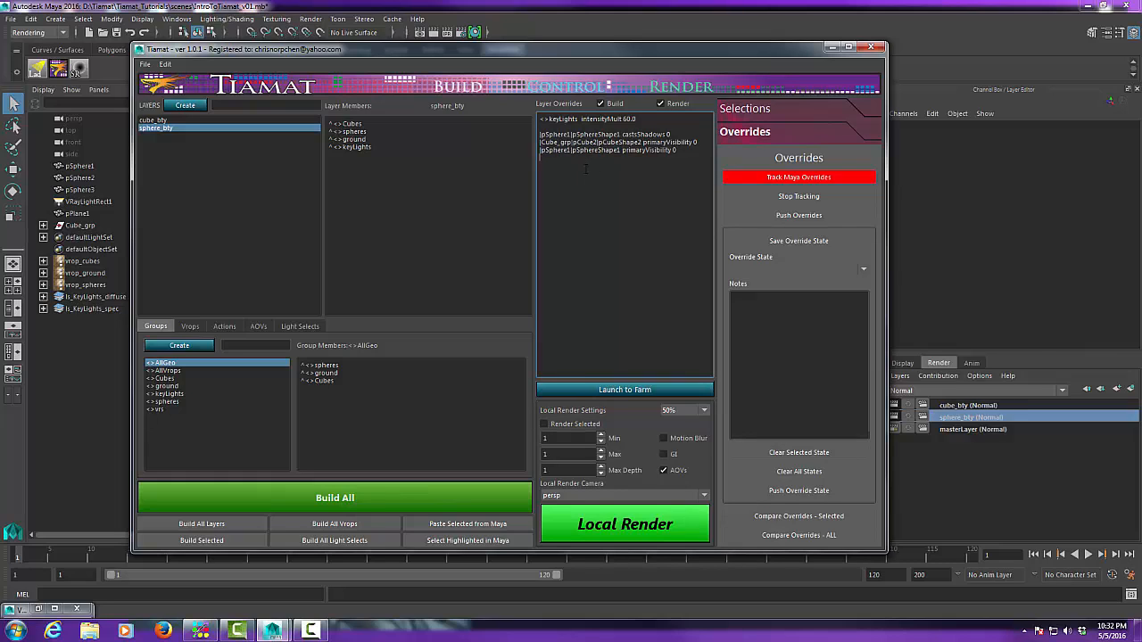
drag(621, 151, 532, 150)
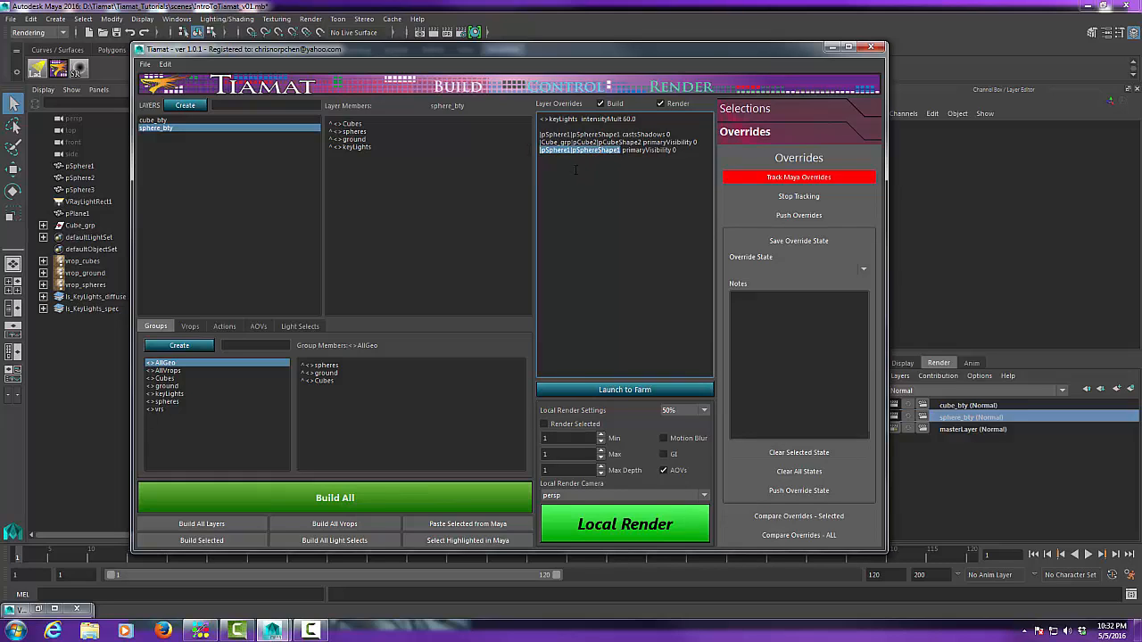
click(564, 175)
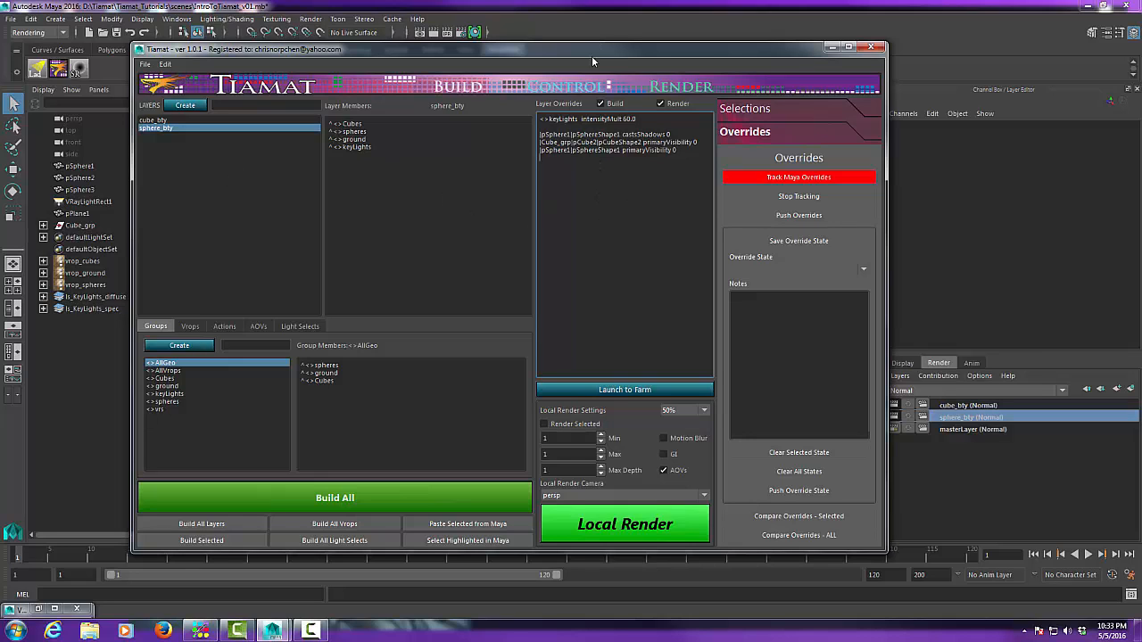
drag(592, 50, 644, 57)
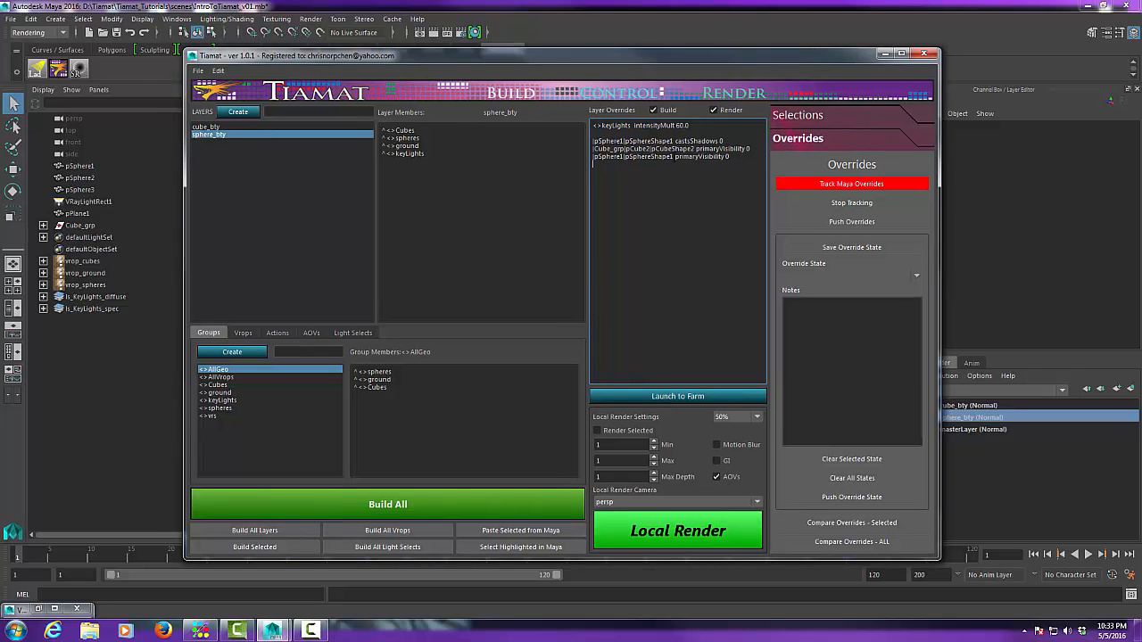
drag(674, 157, 592, 156)
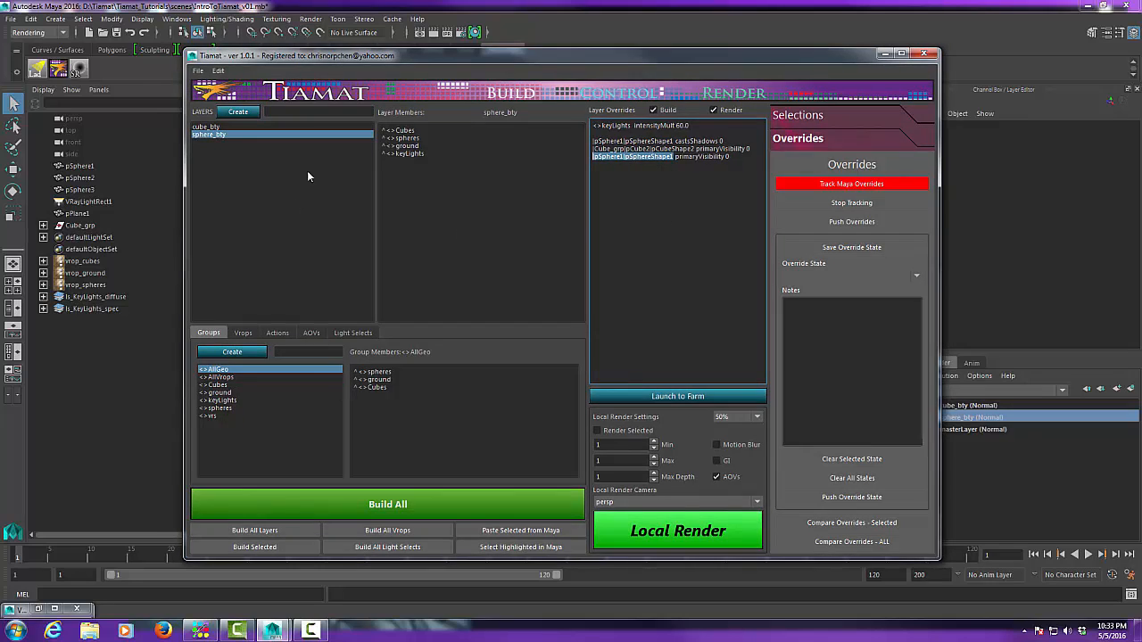
click(672, 156)
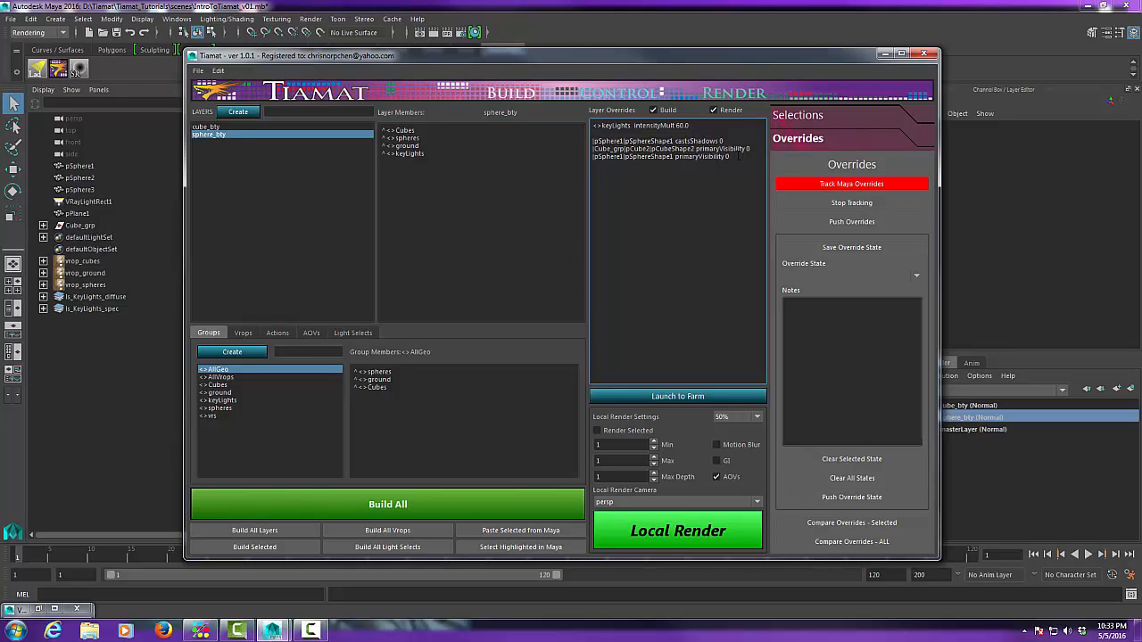
- Delete the pSphere1 castsShadows, pCube2 primaryVisibility and pSphere1 primaryVisibility lines from sphere_bty's layer overrides and reselect the layer
drag(738, 156, 595, 132)
drag(733, 164, 587, 143)
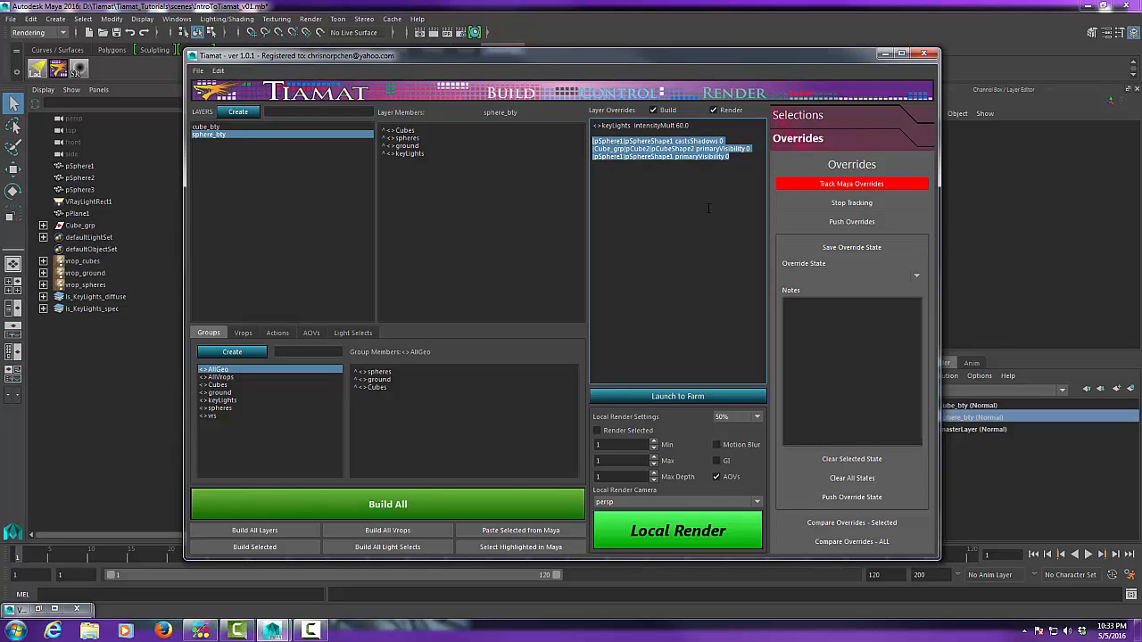
key(Delete)
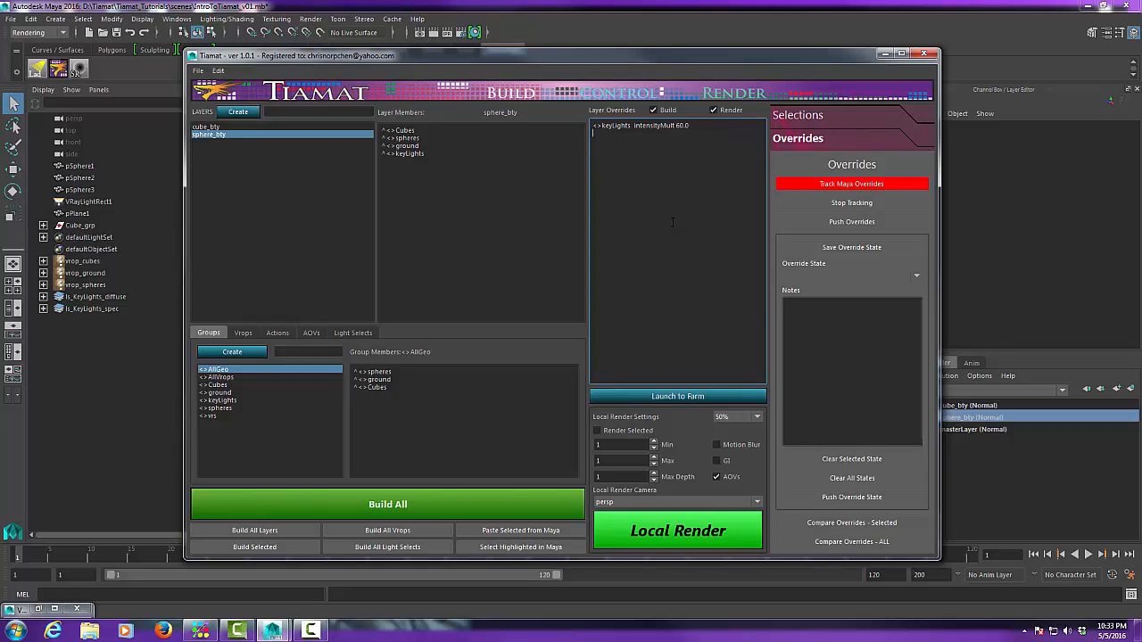
click(226, 134)
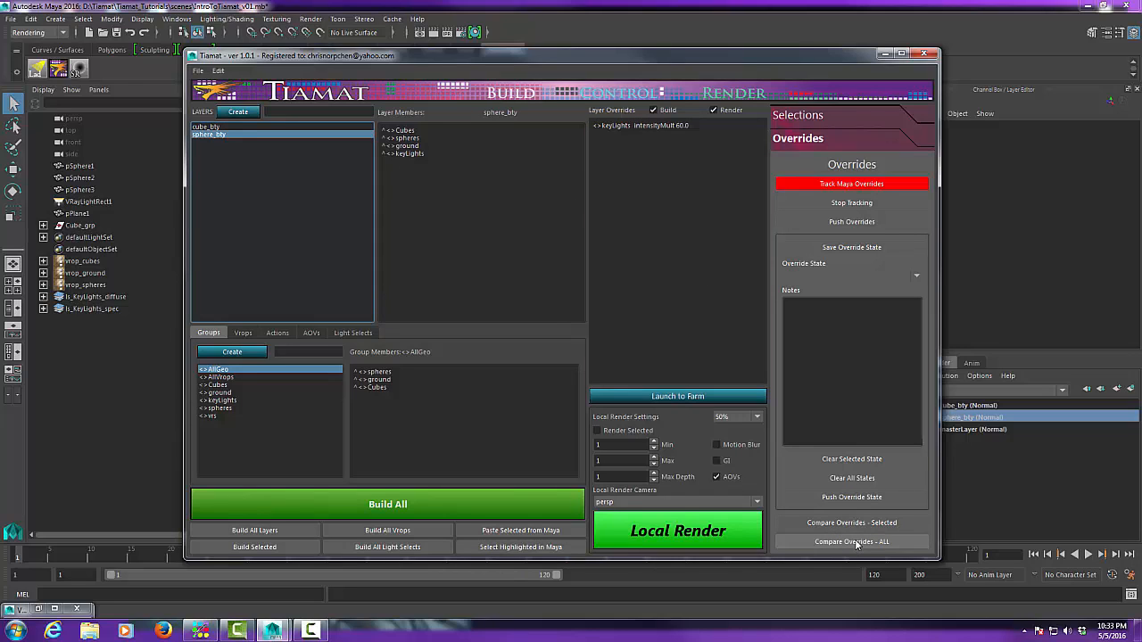
- Activate cube_bty in Maya's render layers and turn off Casts Shadows and Double Sided on pPlane1 as layer overrides
drag(852, 54, 823, 452)
click(978, 420)
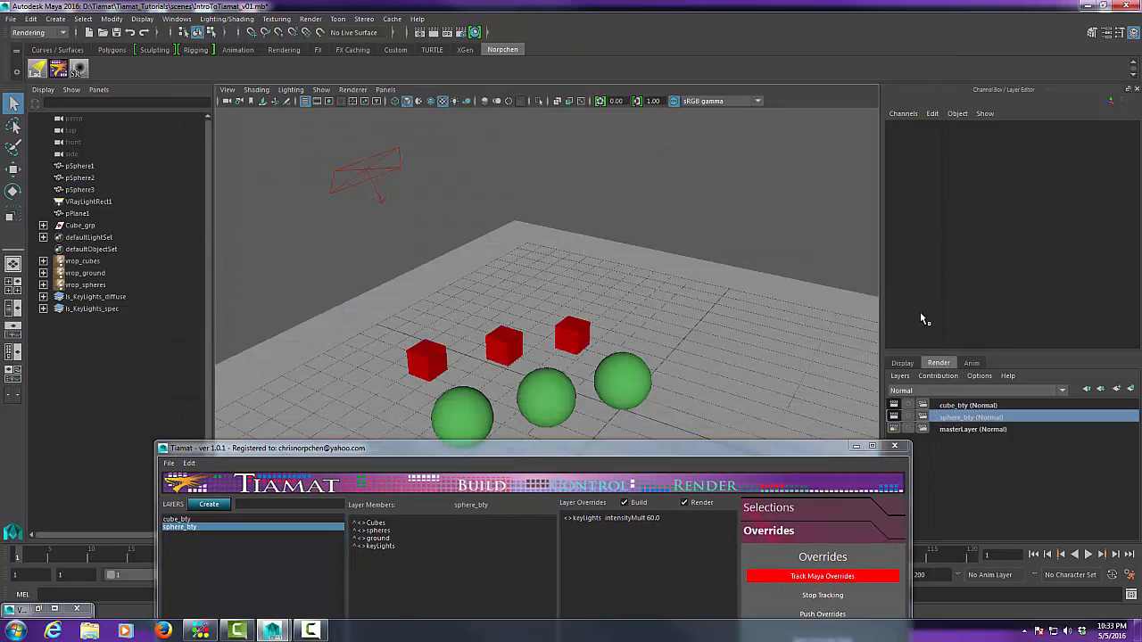
click(605, 373)
click(951, 407)
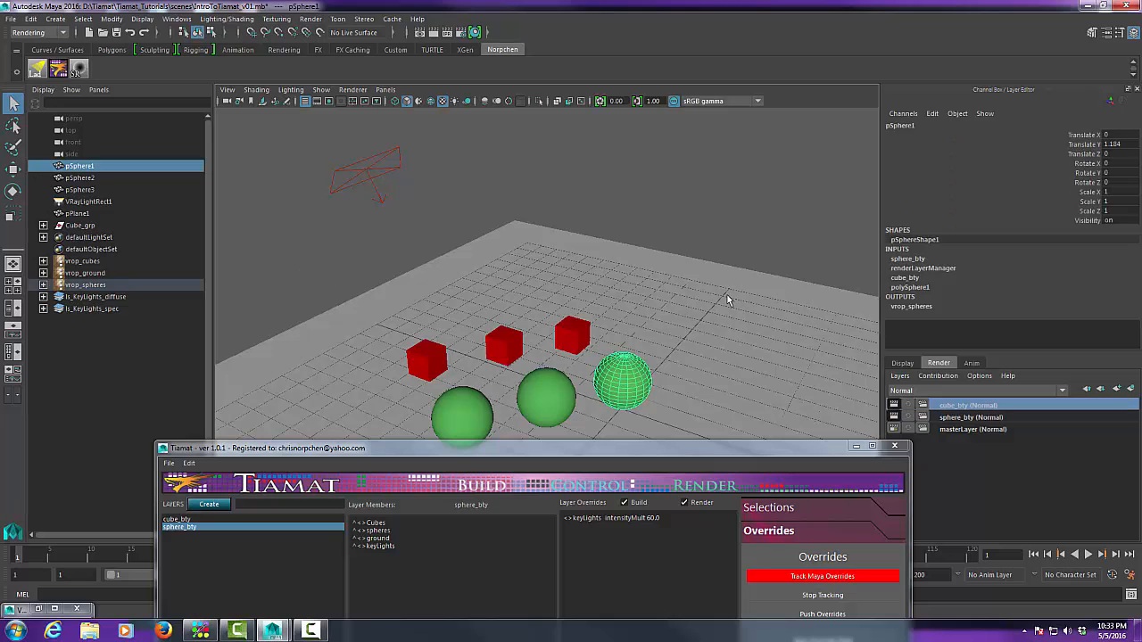
click(590, 271)
click(1107, 32)
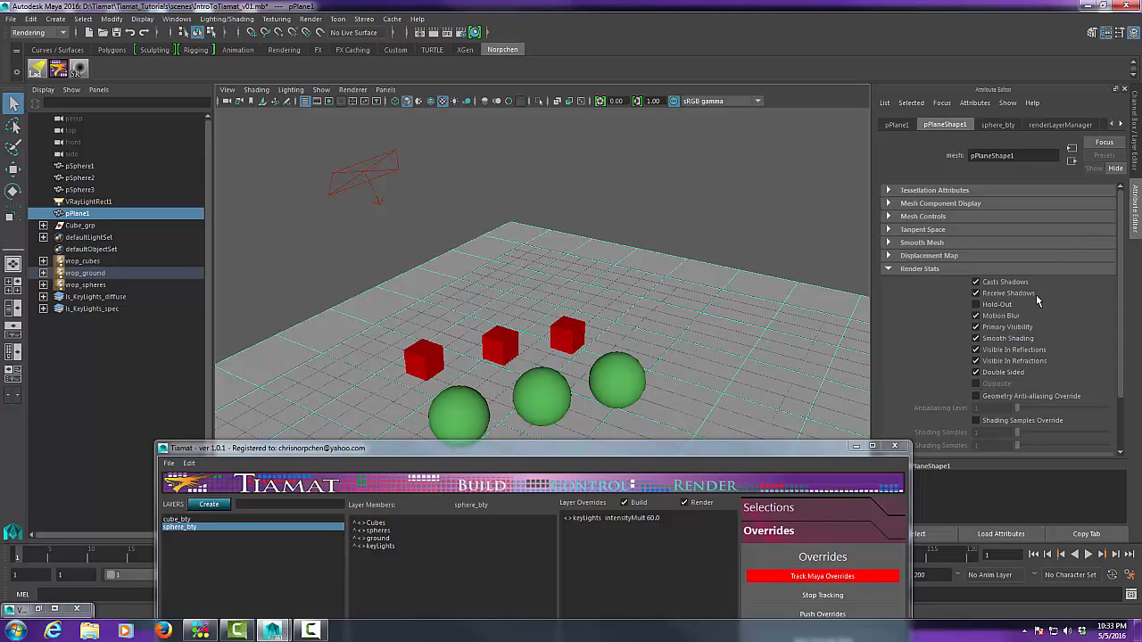
right_click(1008, 284)
click(1028, 304)
right_click(1010, 373)
click(1036, 391)
- Return to the Tiamat window and compare overrides for all layers
drag(806, 449, 773, 52)
click(743, 153)
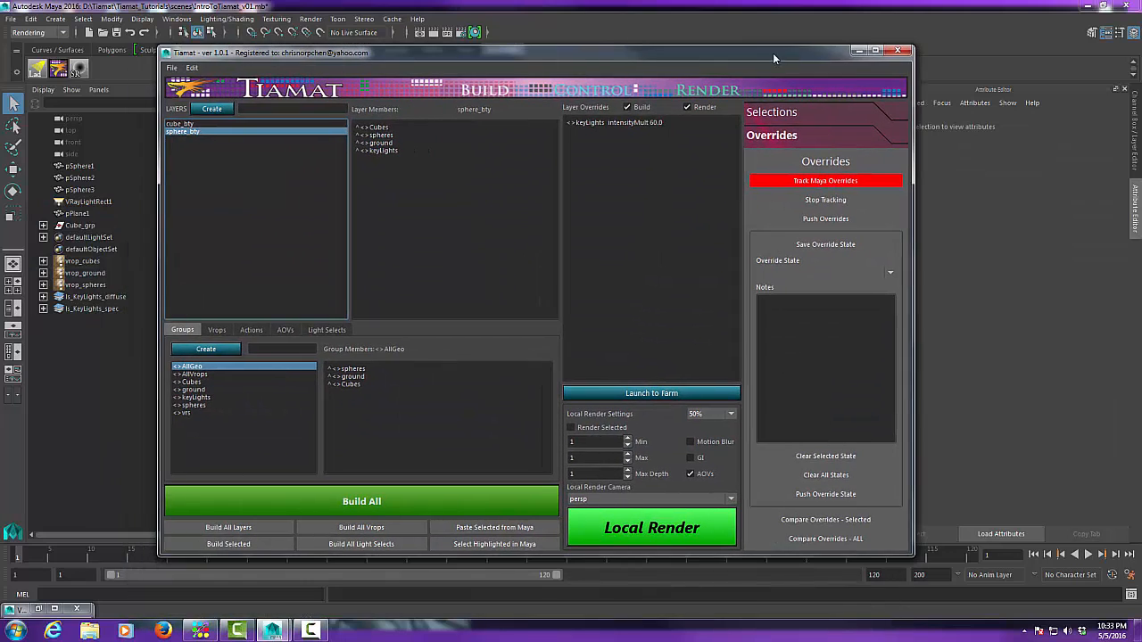
click(186, 124)
click(191, 132)
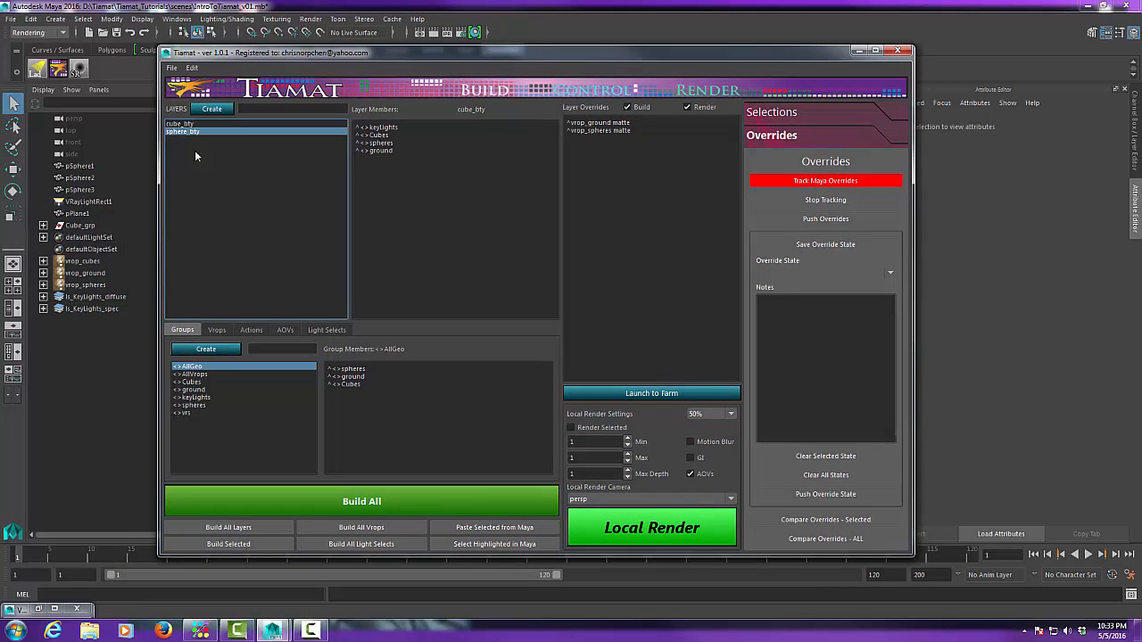
click(842, 539)
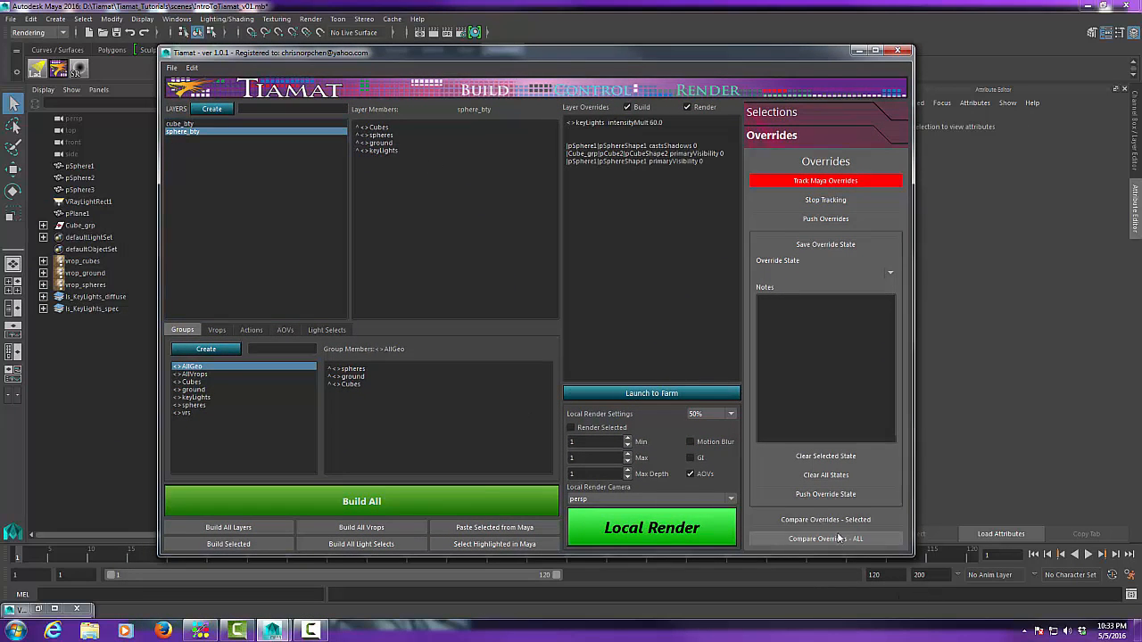
- Review the captured override lines of cube_bty and sphere_bty
click(198, 125)
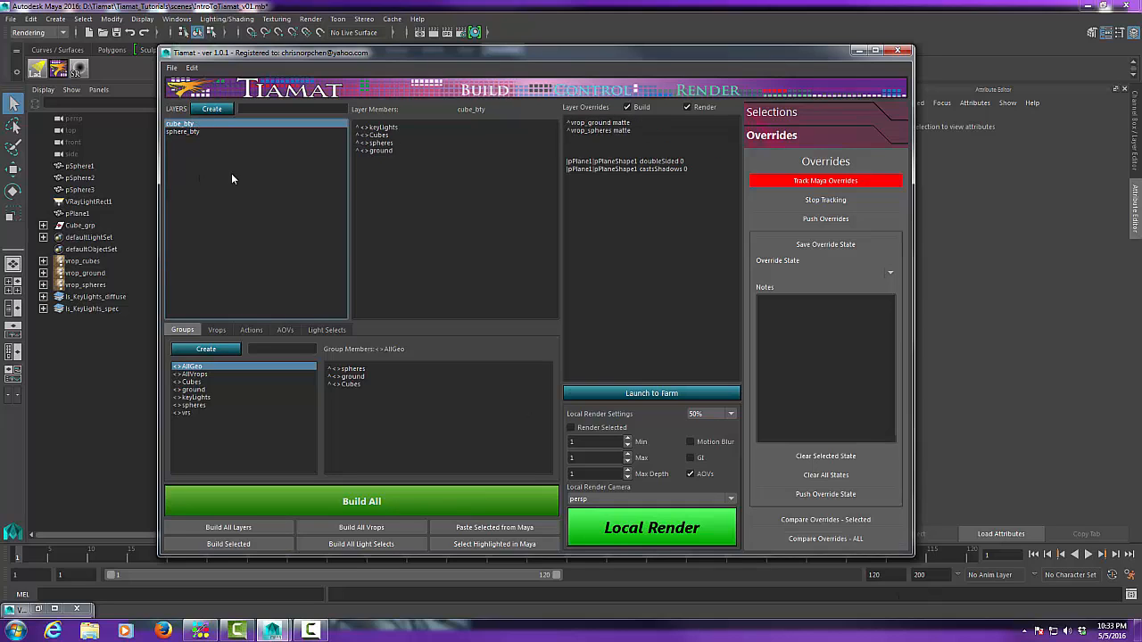
click(204, 131)
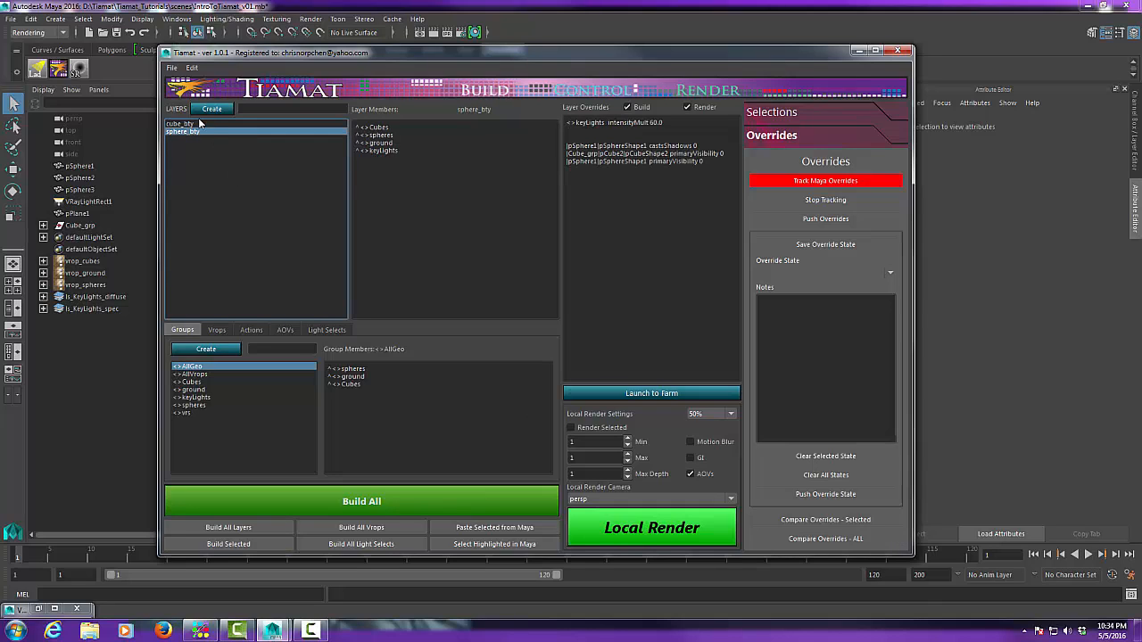
click(192, 125)
click(193, 132)
- Rebuild everything with Build All, including all light selects and layers
click(402, 501)
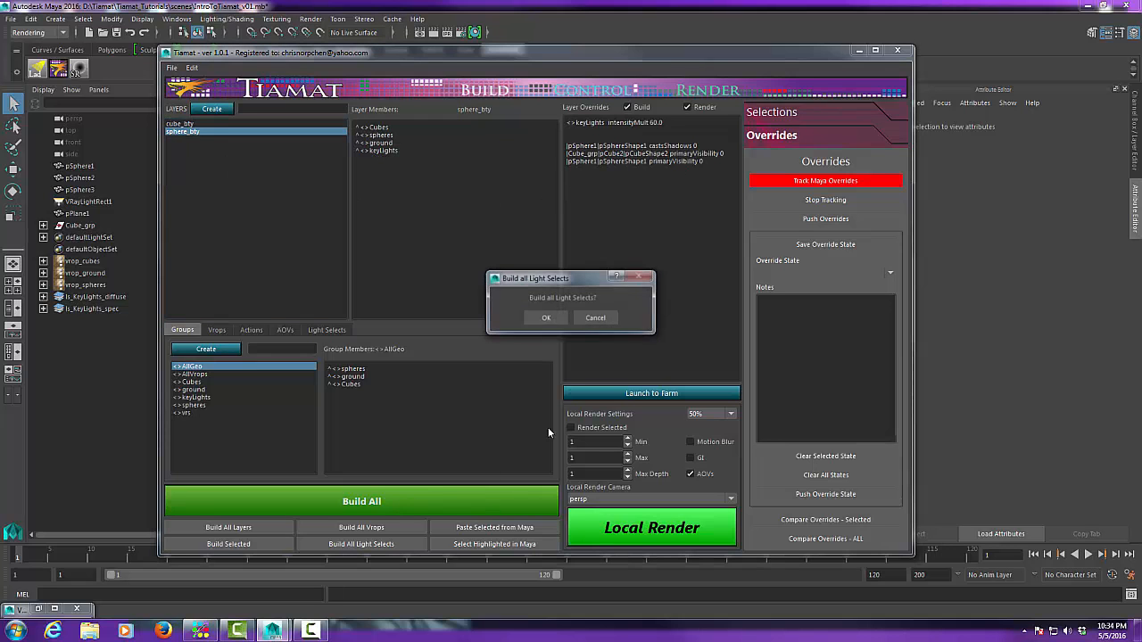
click(548, 318)
click(548, 318)
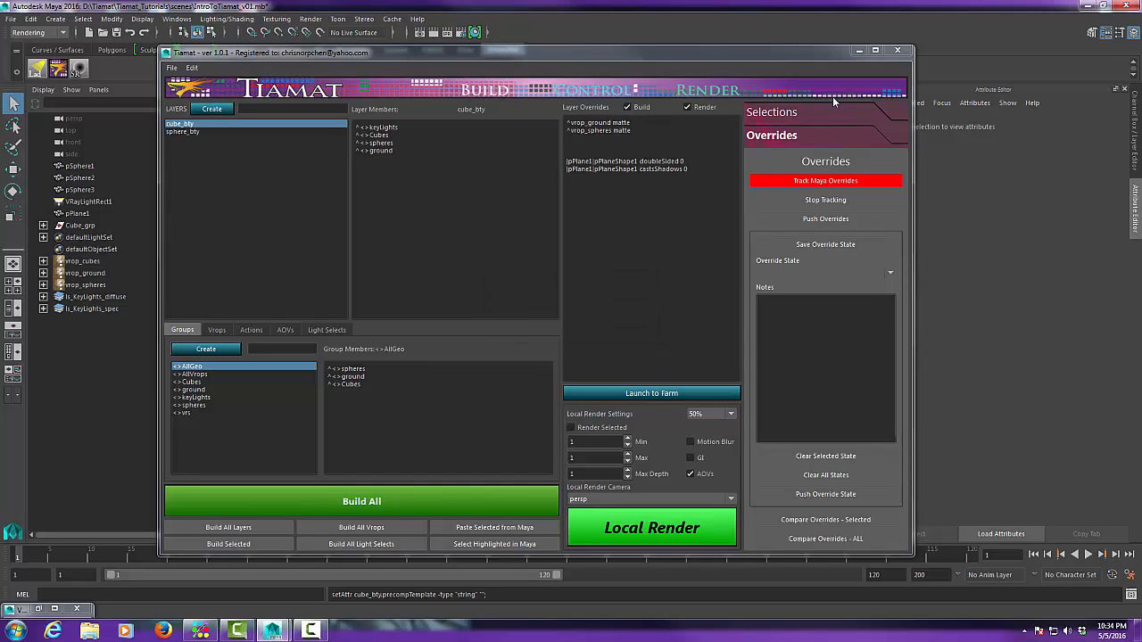
- Check pPlane1's render stats overrides in the rebuilt cube_bty layer and return to Maya's render layer list
drag(827, 59, 832, 475)
click(830, 430)
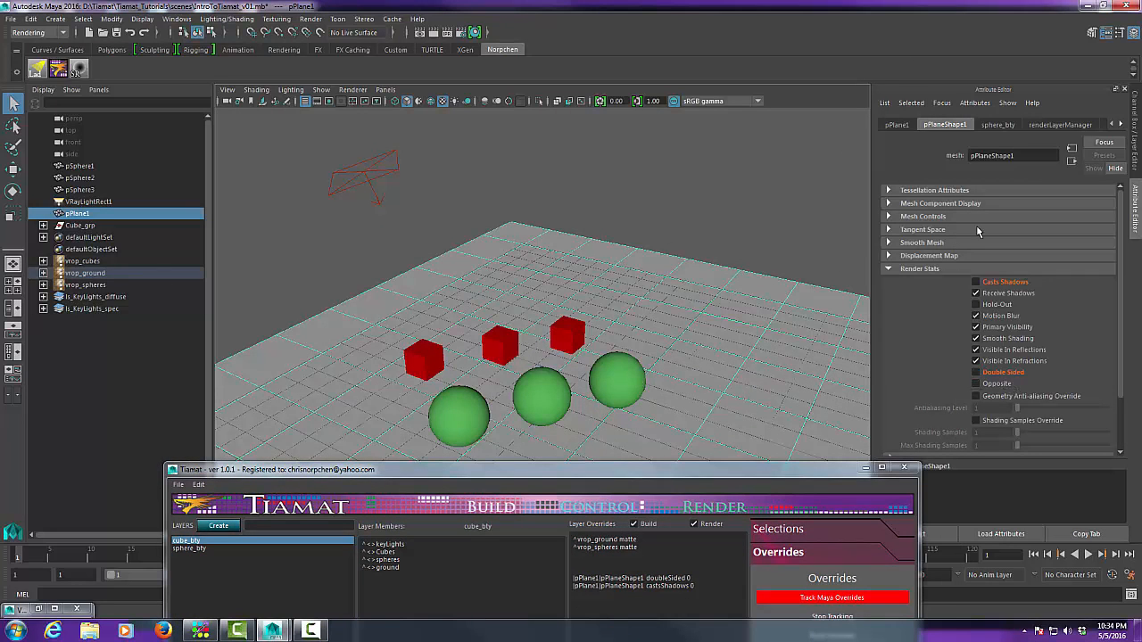
click(1106, 33)
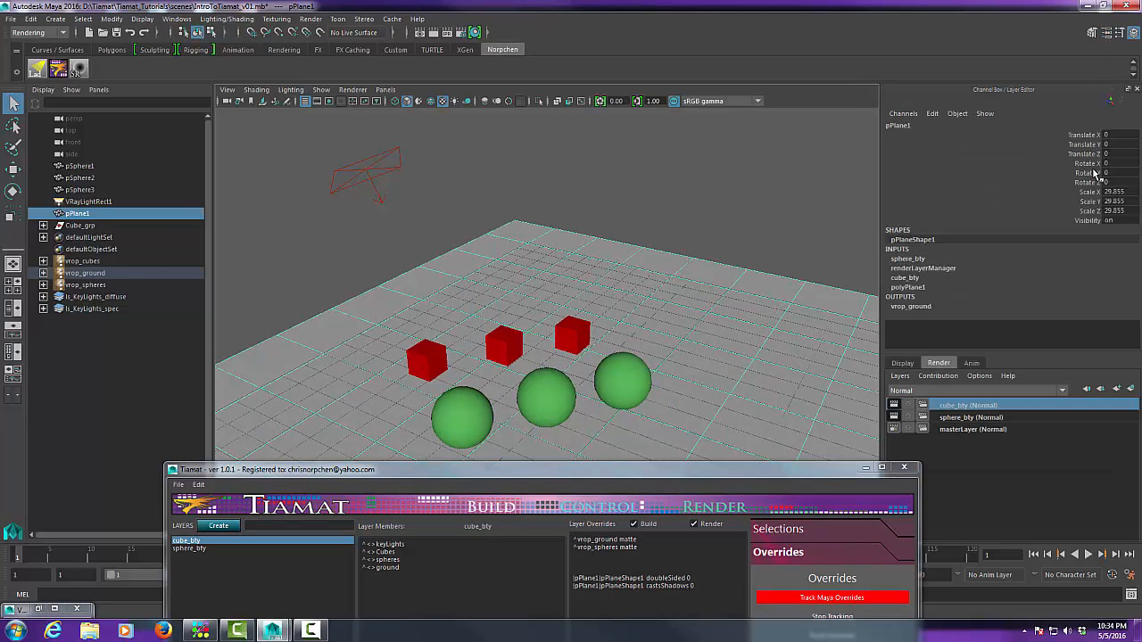
- Check pSphere1's render stats overrides in the rebuilt sphere_bty render layer
click(988, 419)
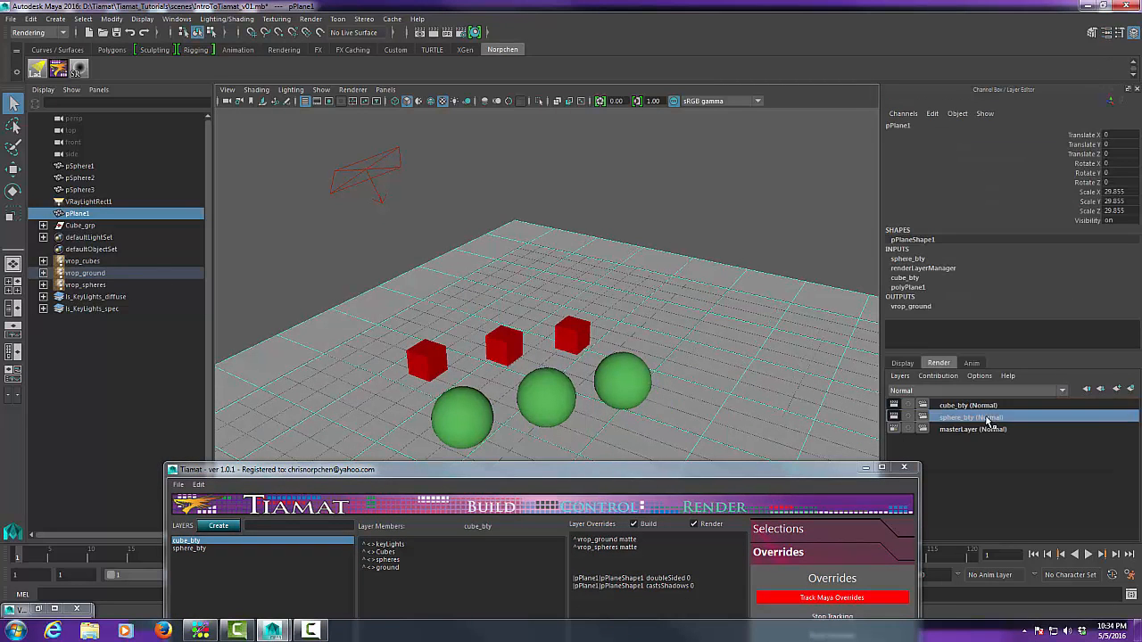
click(622, 385)
click(1105, 33)
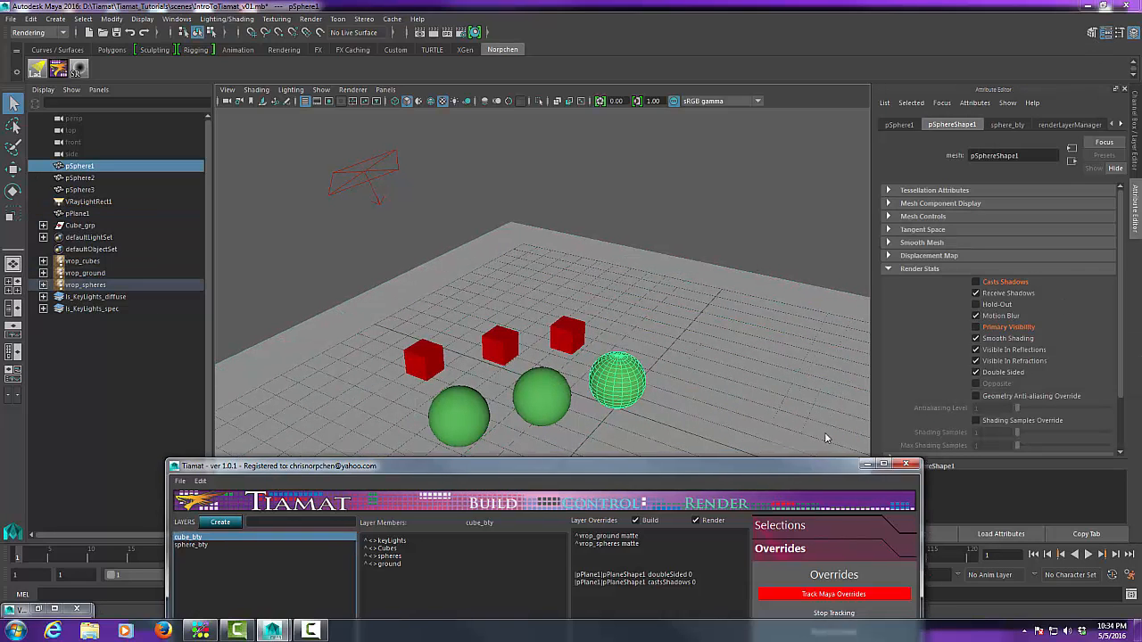
- Bring the Tiamat window back into full view and show its Selections section with the selectable groups
drag(814, 476, 855, 62)
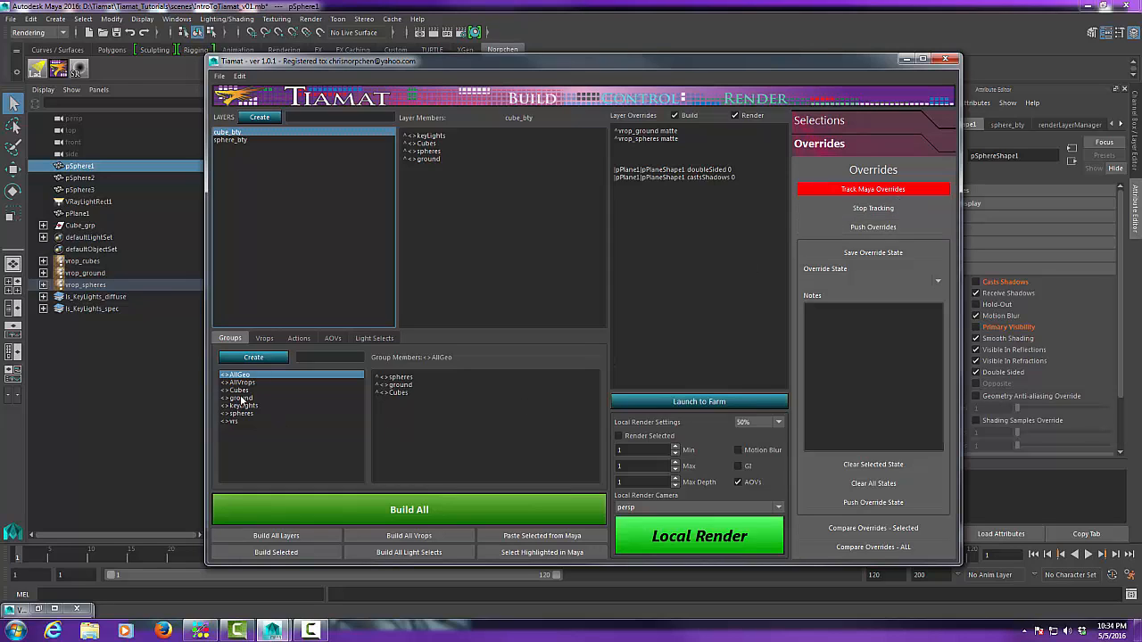
click(834, 120)
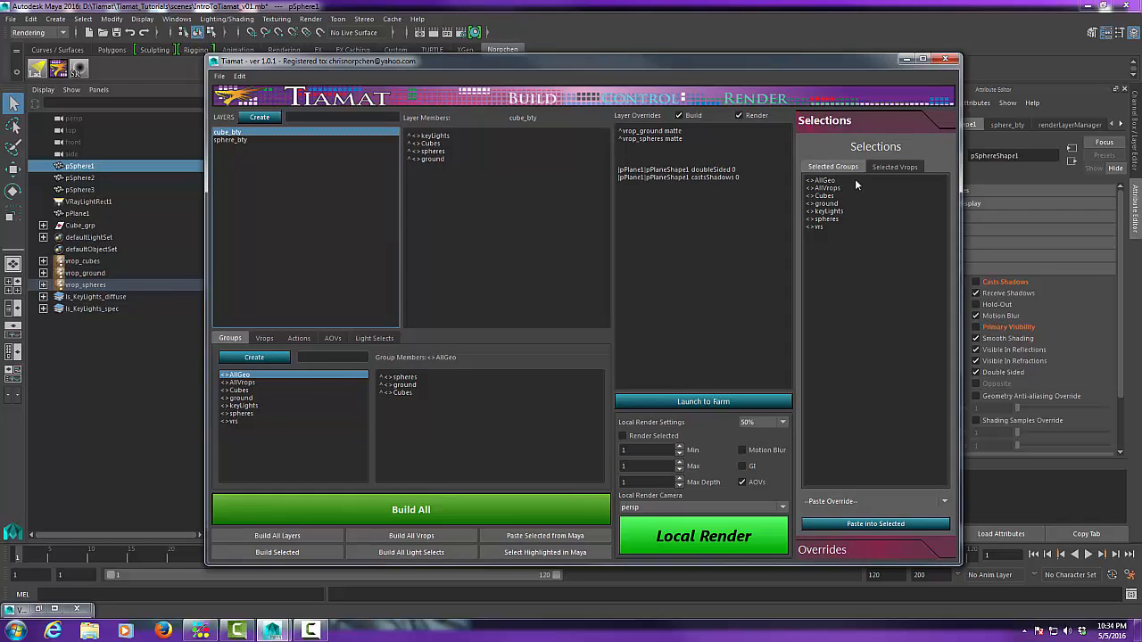
drag(798, 64, 830, 60)
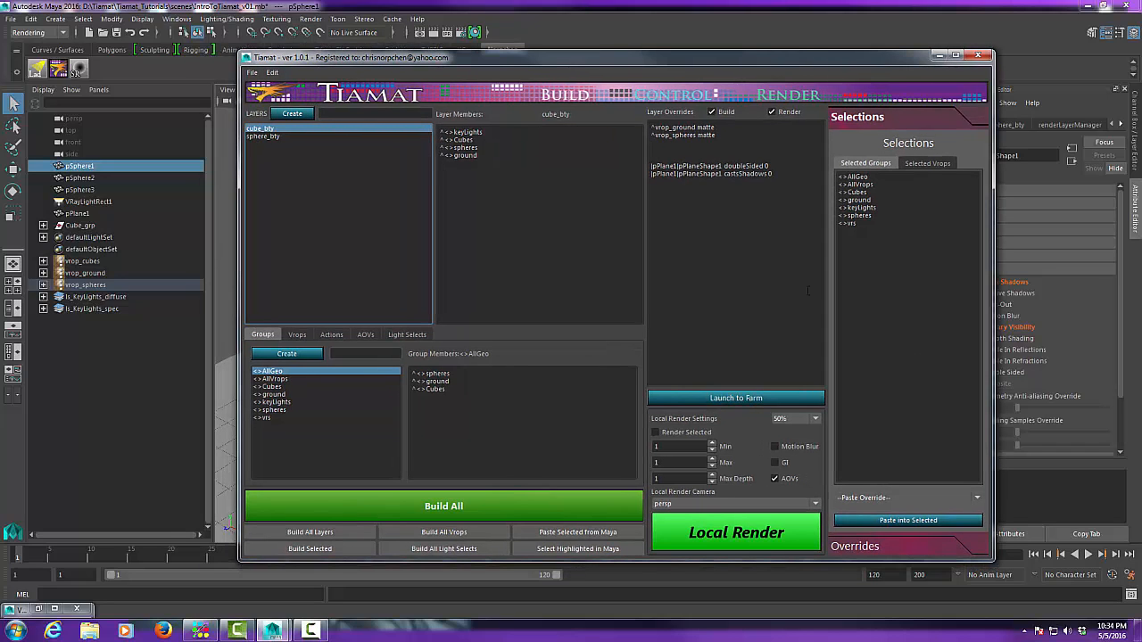
- Open Tiamat's help documentation and read through its Intro chapter
click(274, 73)
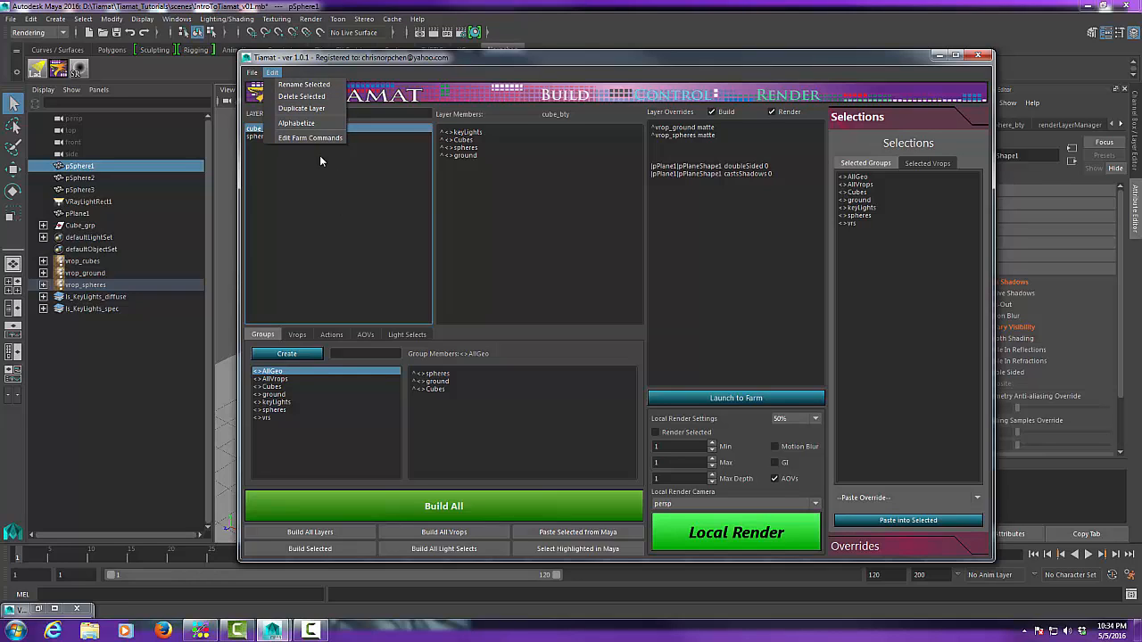
mouse_move(247, 72)
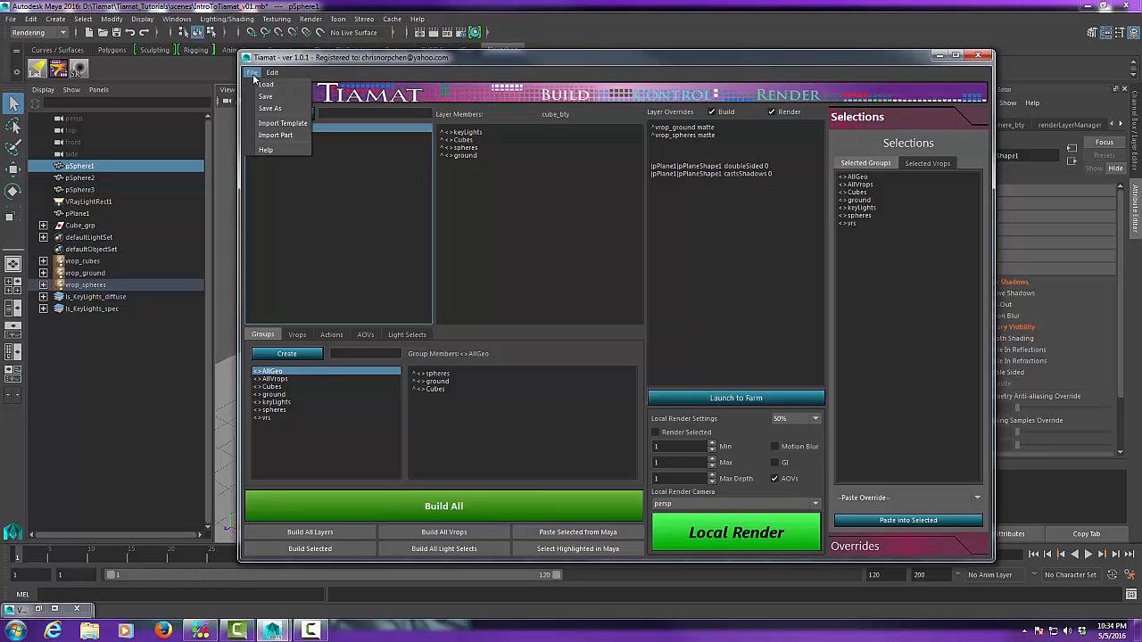
click(266, 150)
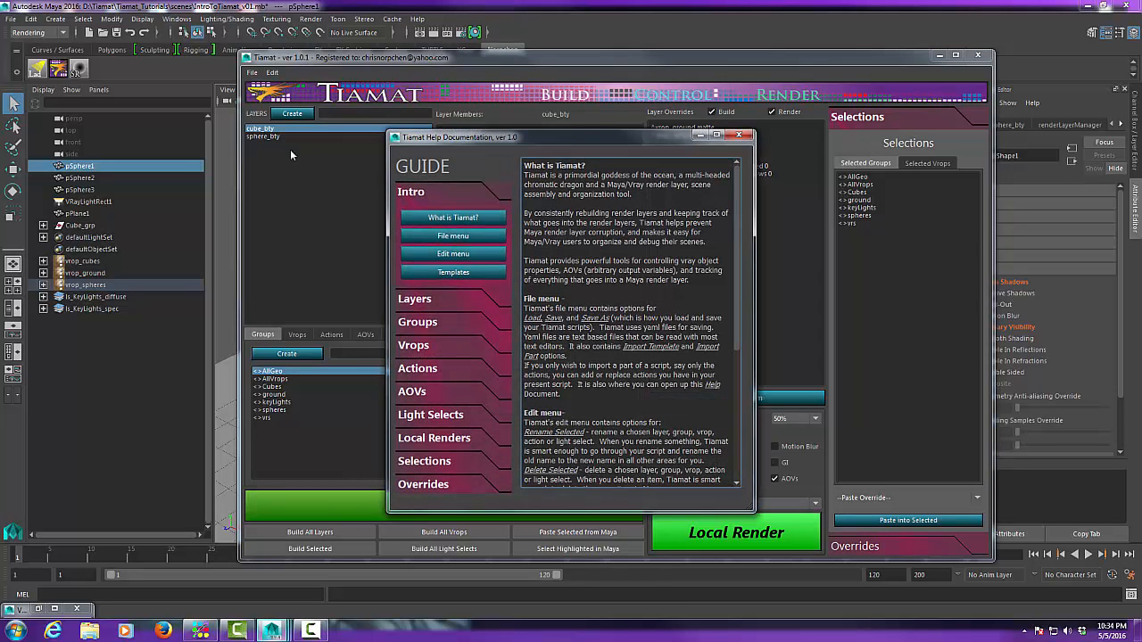
drag(572, 135, 489, 70)
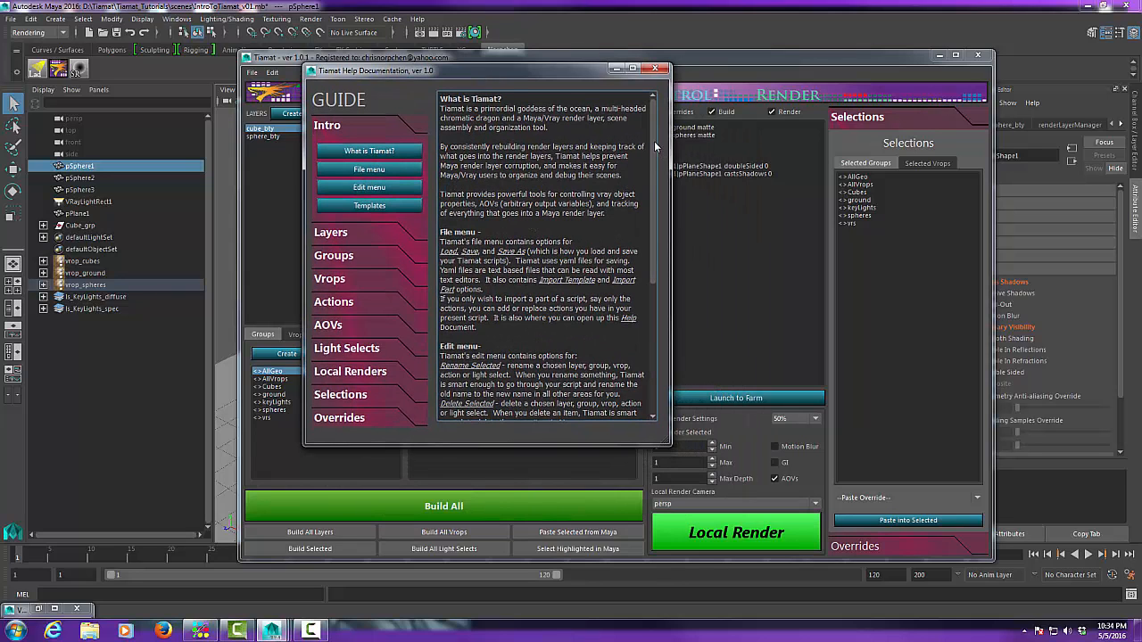
drag(656, 148, 653, 111)
drag(652, 179, 653, 146)
- Look through the help guide's chapters in order from Layers to Overrides, including the text on override states
click(340, 234)
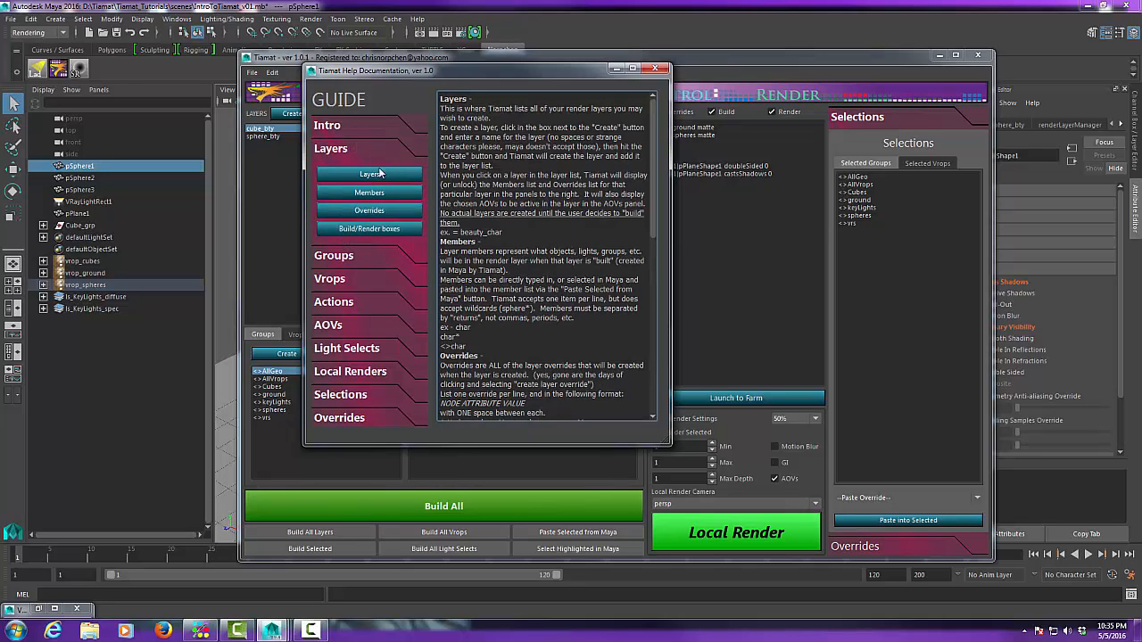
click(339, 258)
click(338, 282)
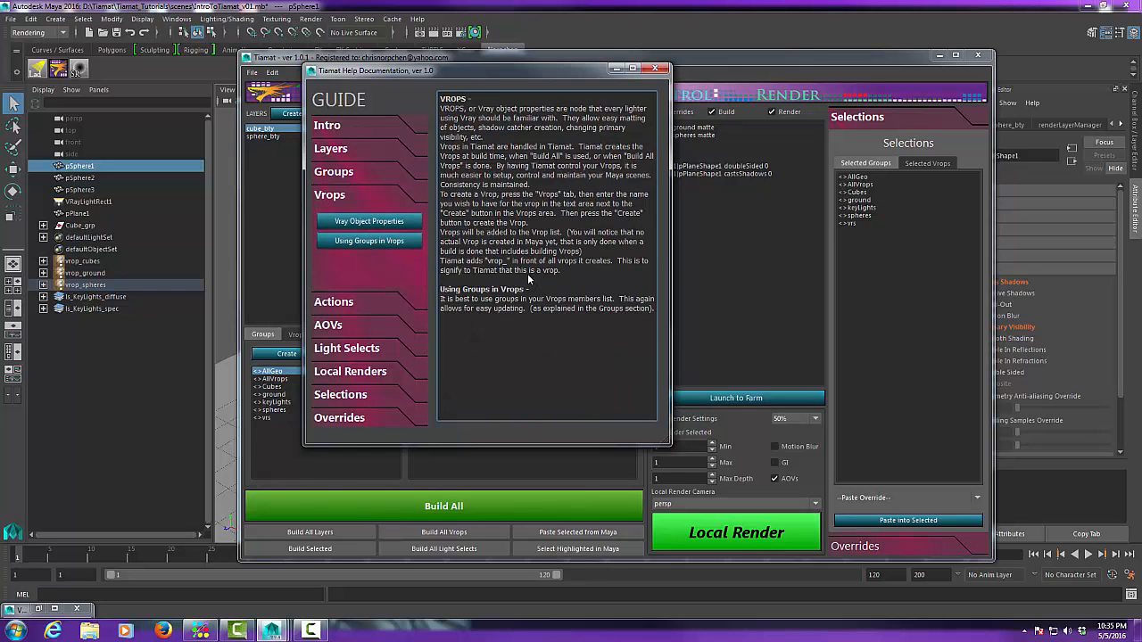
click(344, 306)
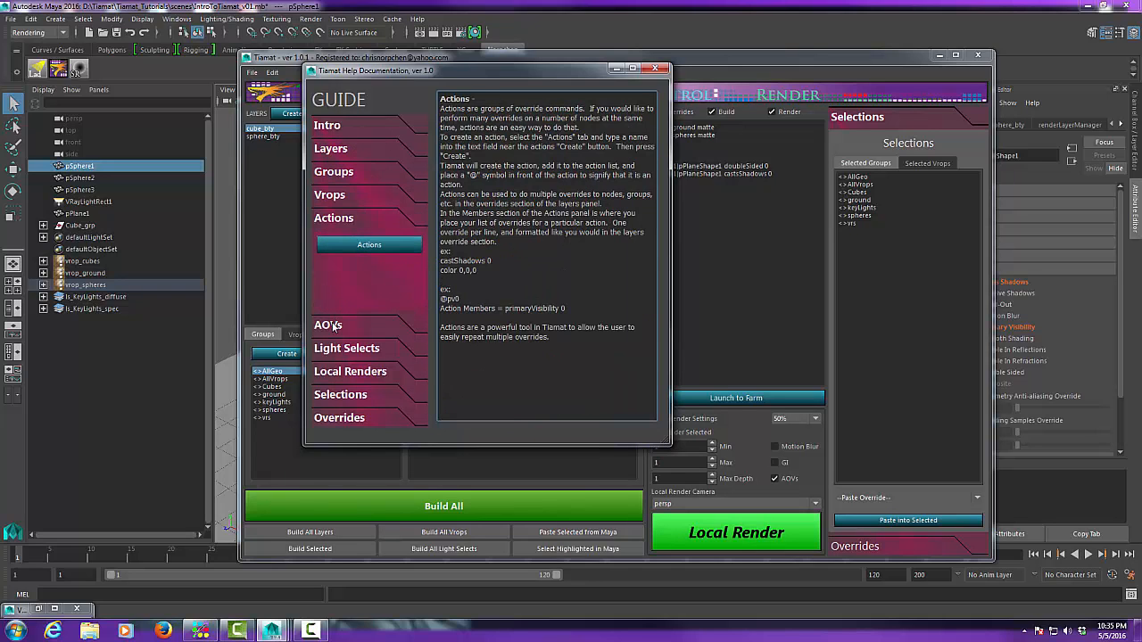
click(330, 326)
click(348, 348)
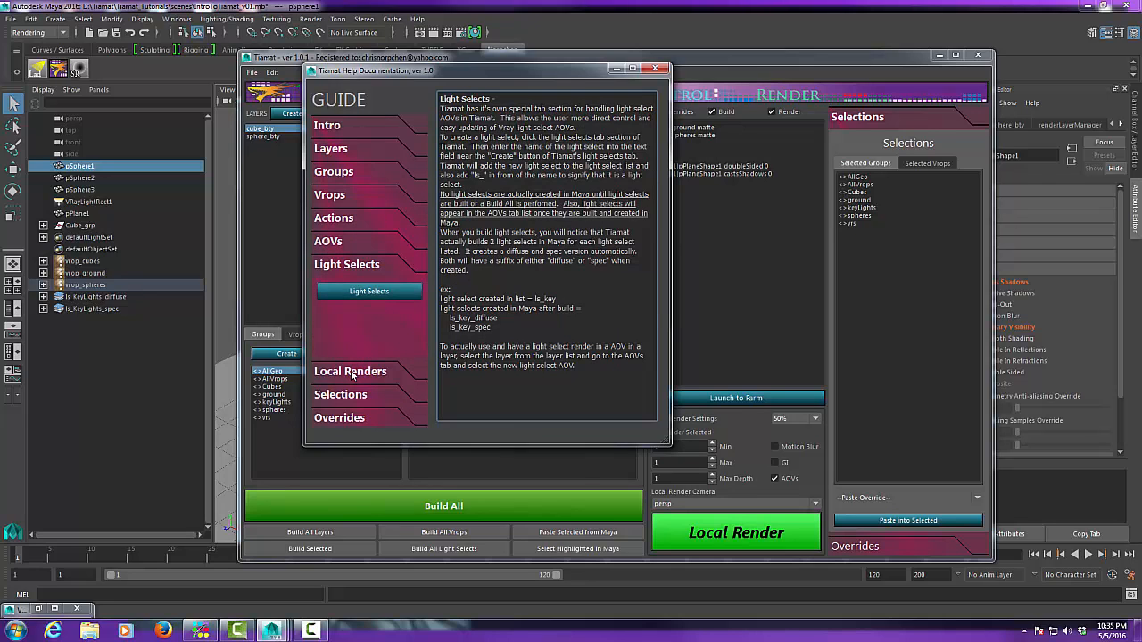
click(354, 374)
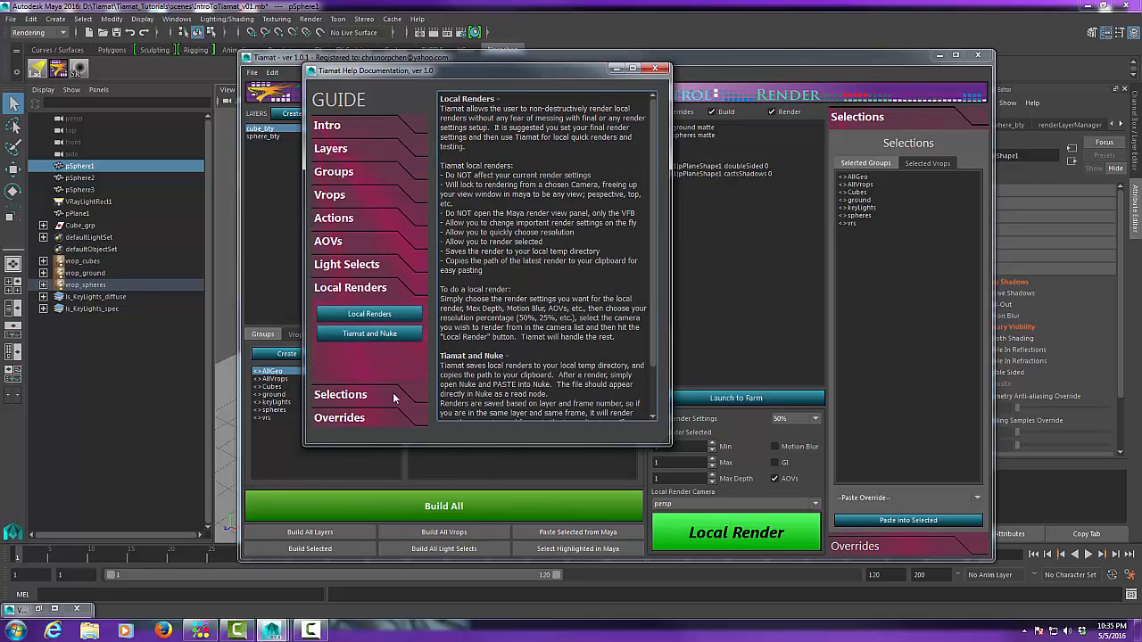
click(344, 398)
click(350, 421)
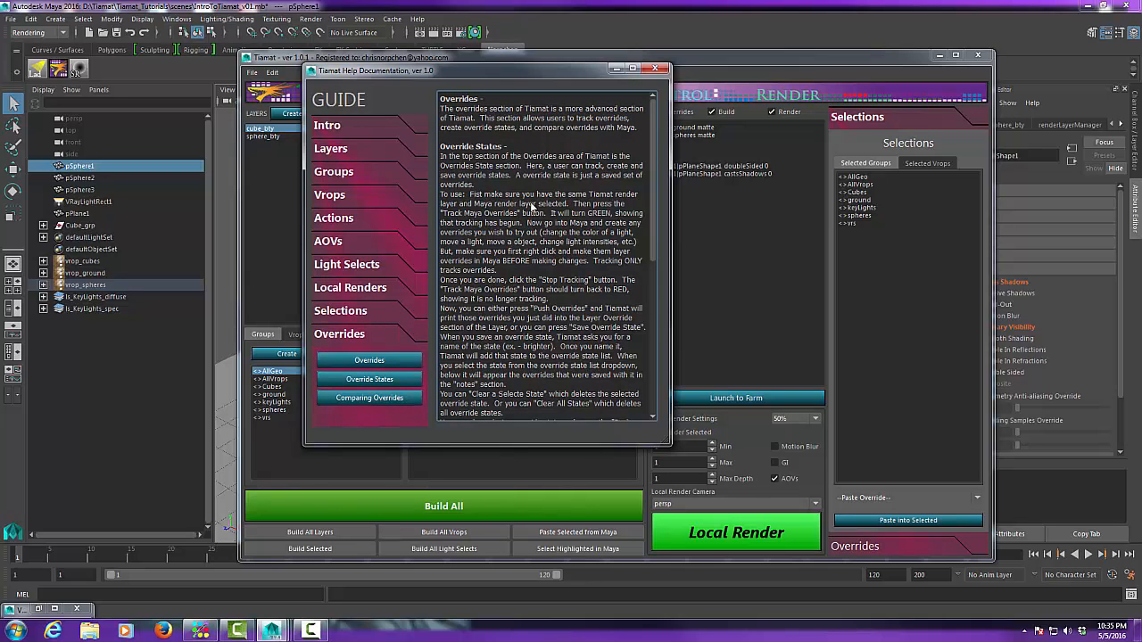
drag(655, 155, 668, 109)
- Return to the guide's Intro chapter, then close the help documentation to get back to the main Tiamat window
drag(414, 74, 424, 101)
click(349, 151)
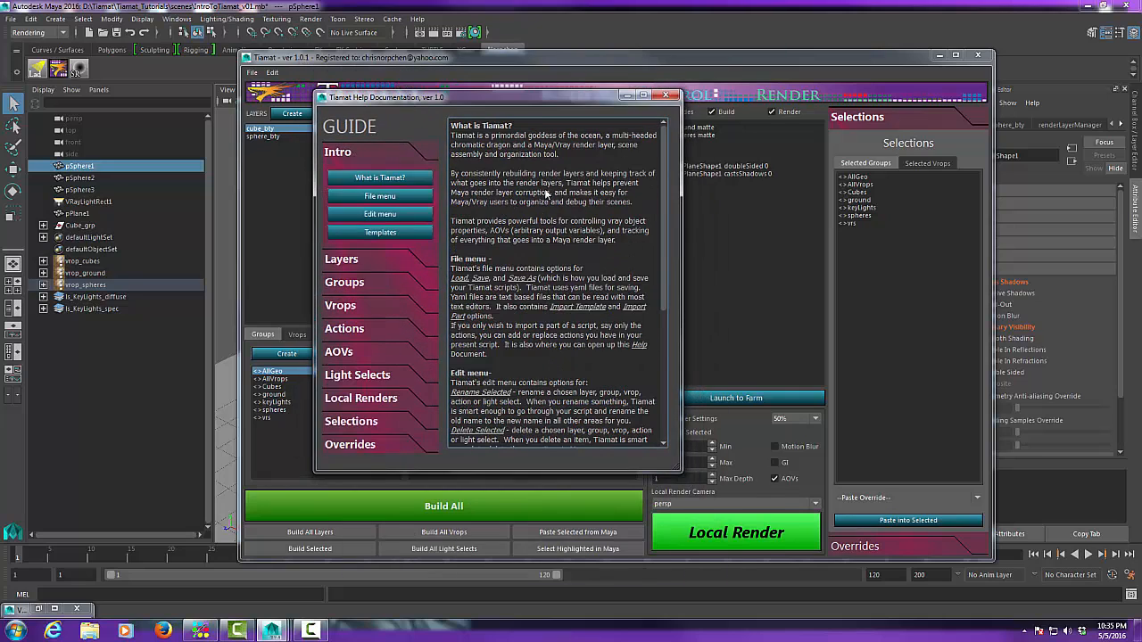
drag(573, 100, 608, 108)
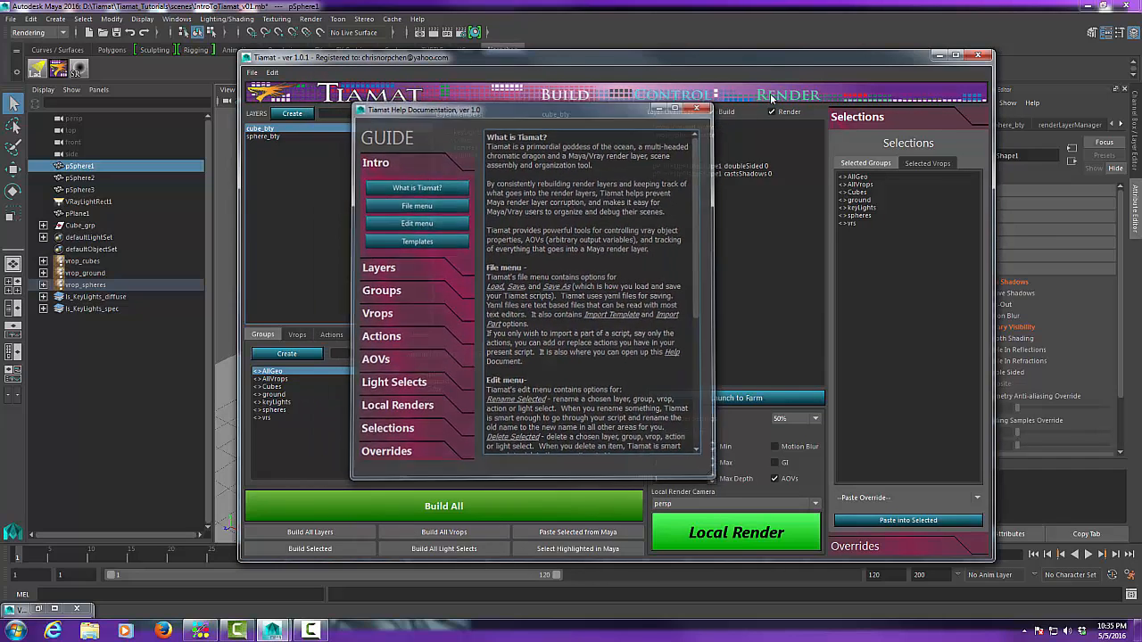
click(702, 105)
drag(764, 62, 736, 59)
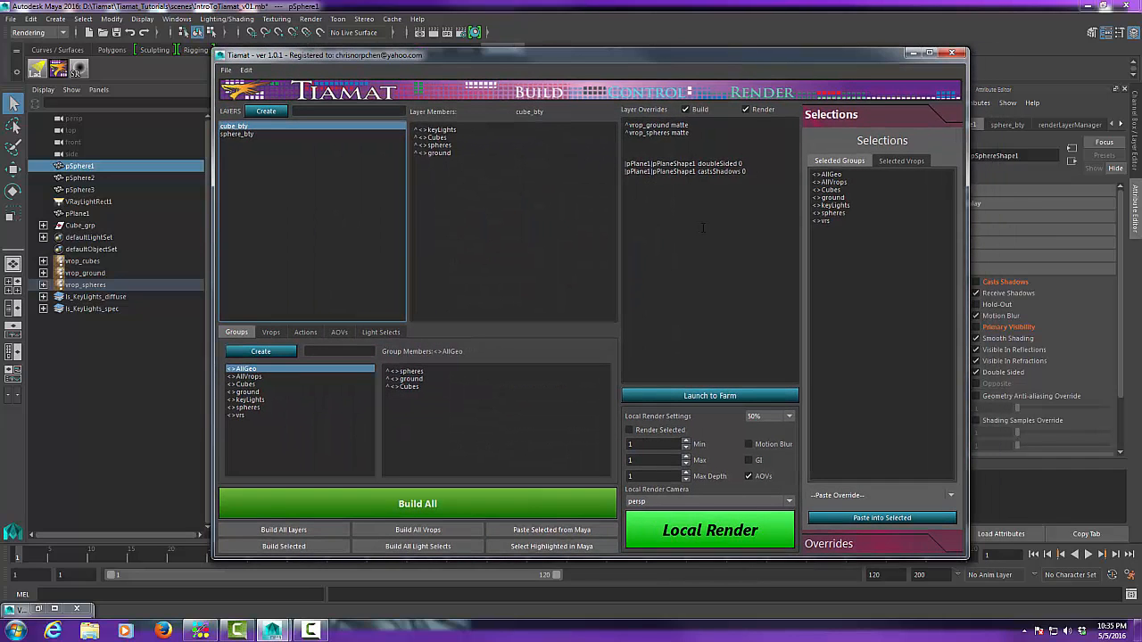